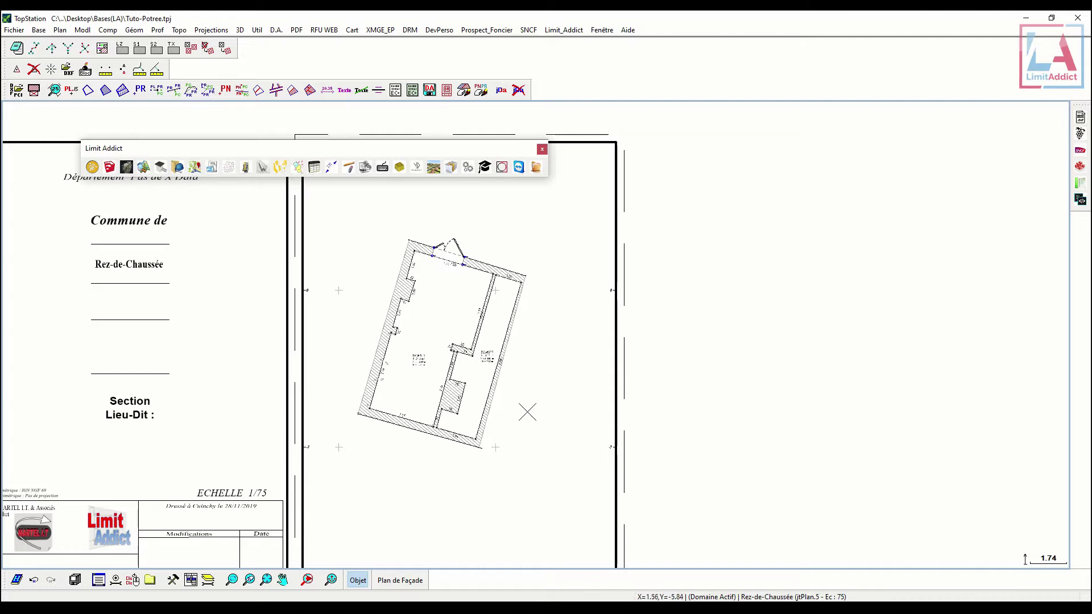
# - Create a plan for another level from Limit Addict Scanner, duplicating the LAMurE exterior walls and accepting the 1/75 placement
pyautogui.scroll(-2, 527, 412)
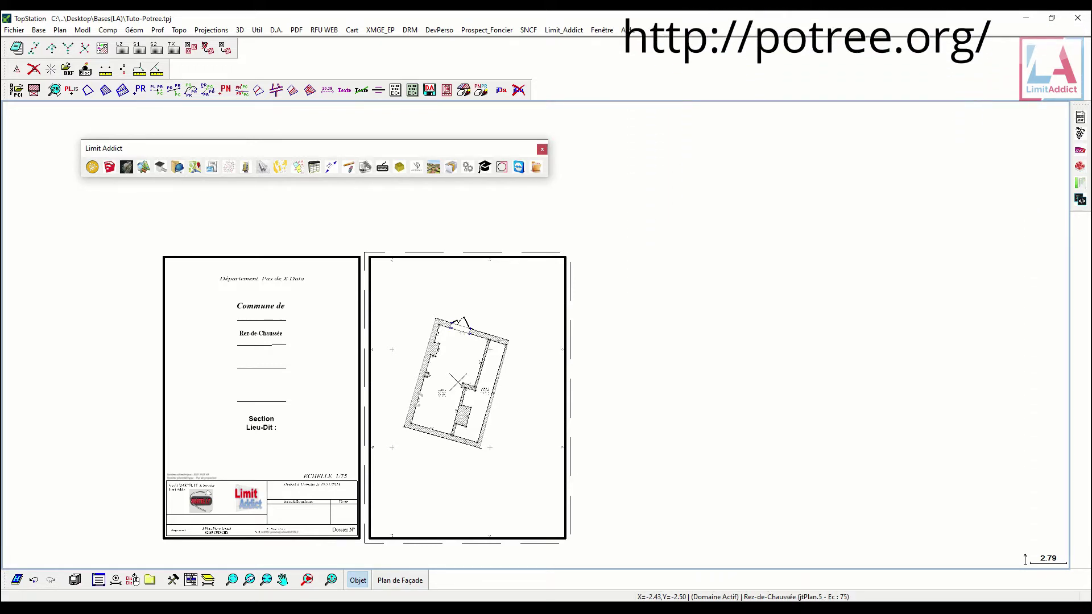
pyautogui.moveTo(222, 154); pyautogui.dragTo(255, 157)
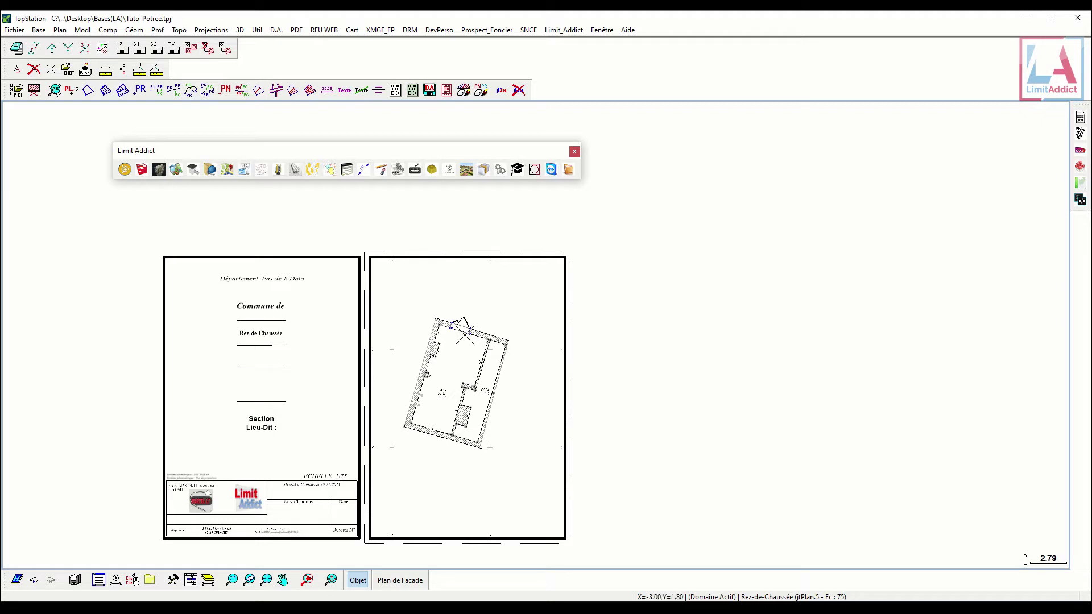
pyautogui.click(551, 312)
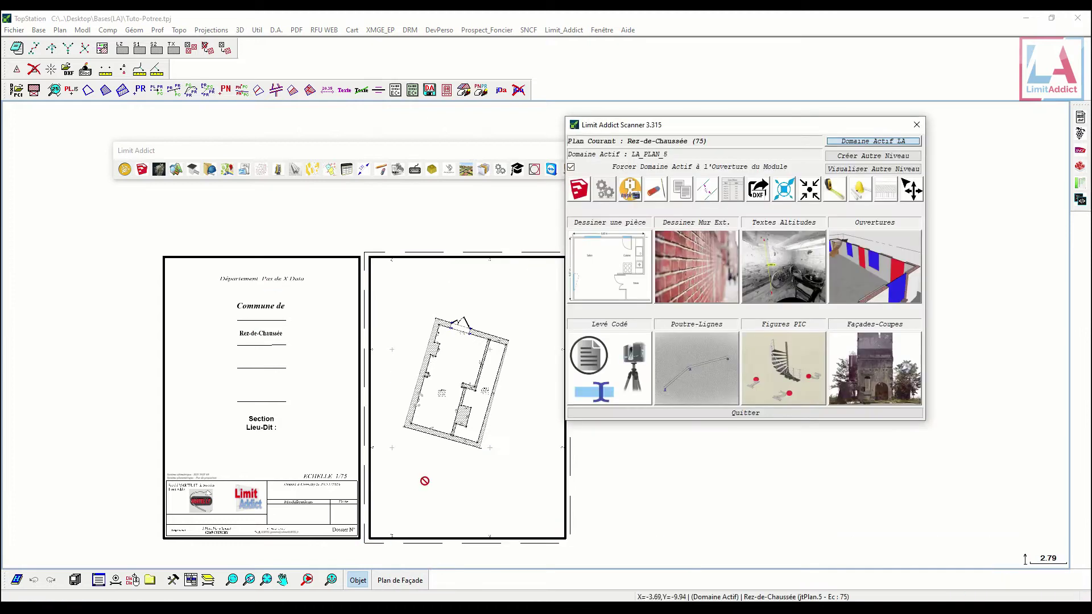
pyautogui.click(874, 158)
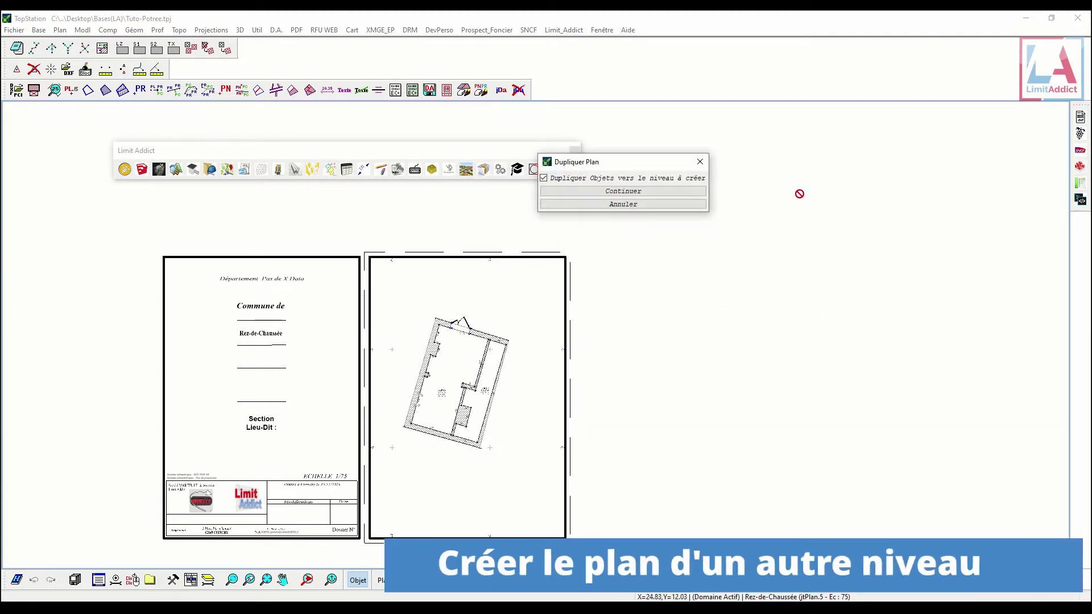
pyautogui.click(624, 191)
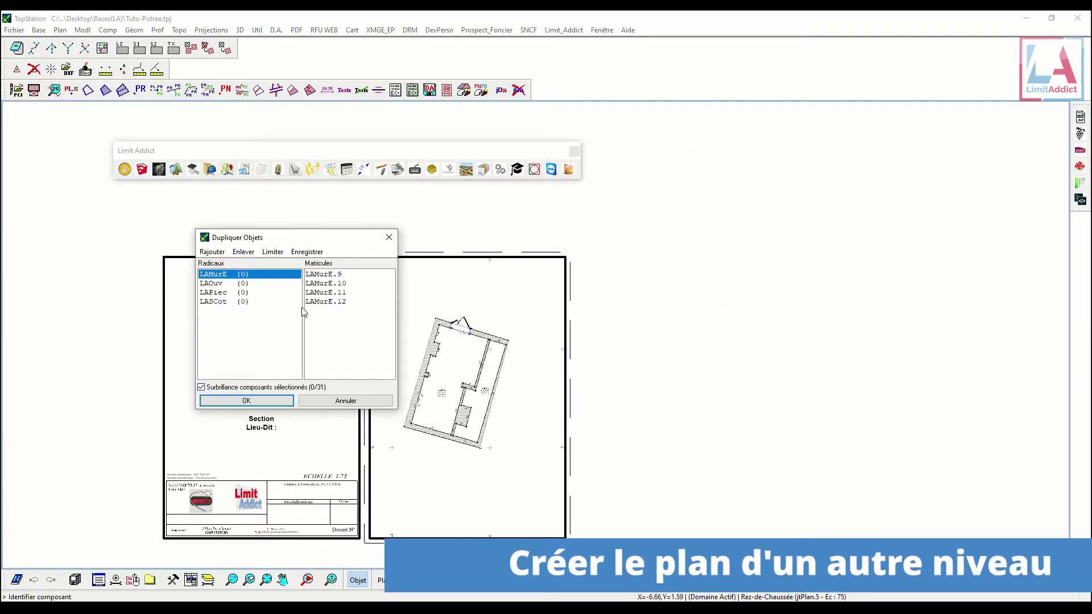
pyautogui.doubleClick(239, 277)
pyautogui.click(257, 399)
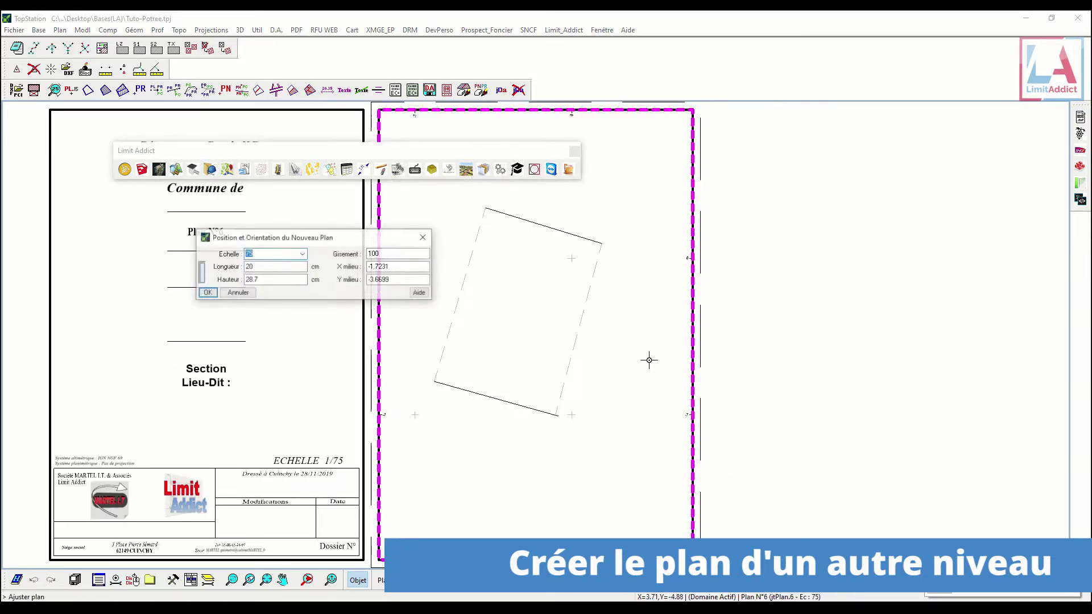
pyautogui.click(206, 293)
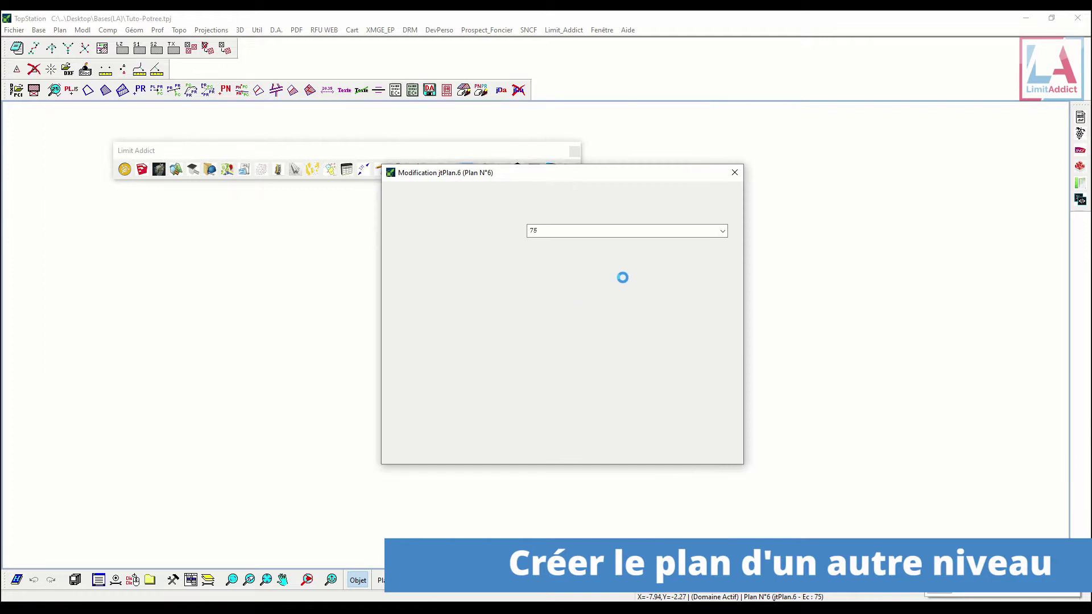
# - Name the new plan Etage 1 and exit the plan settings and the Scanner module
pyautogui.click(722, 217)
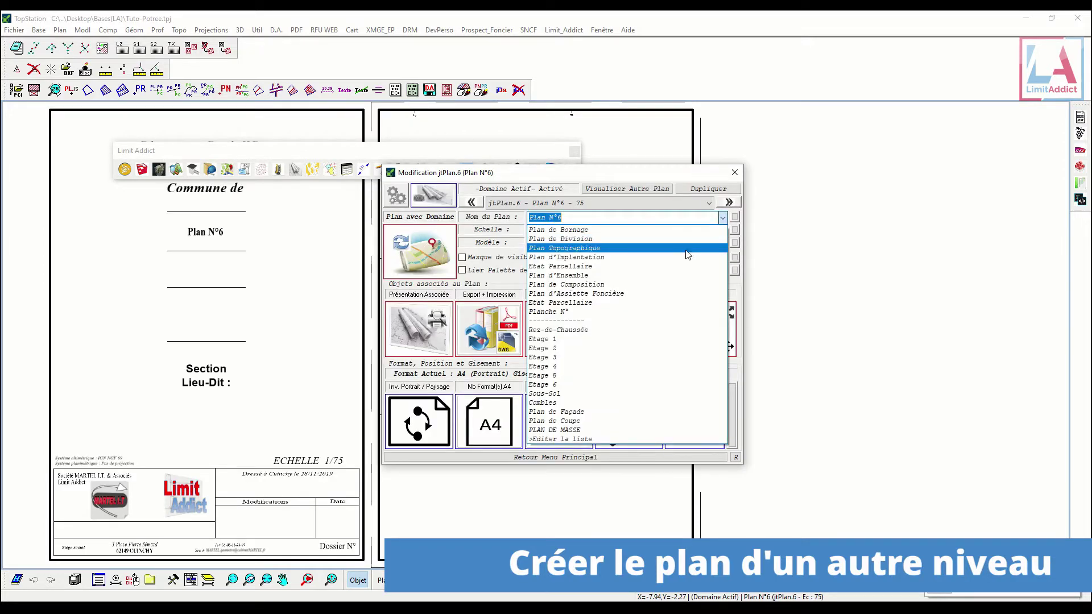
pyautogui.click(653, 338)
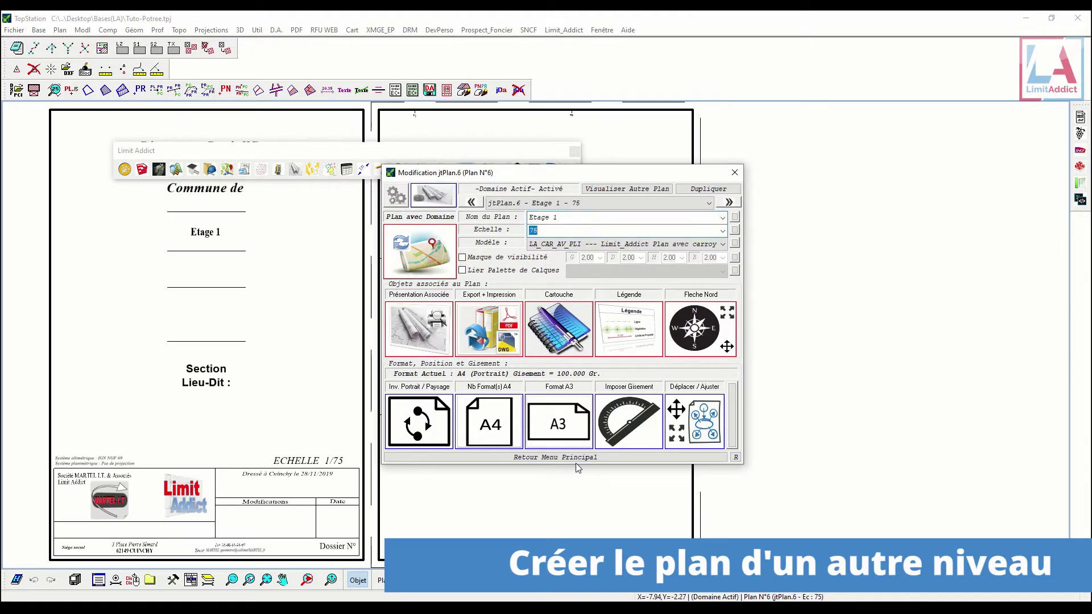
pyautogui.click(575, 458)
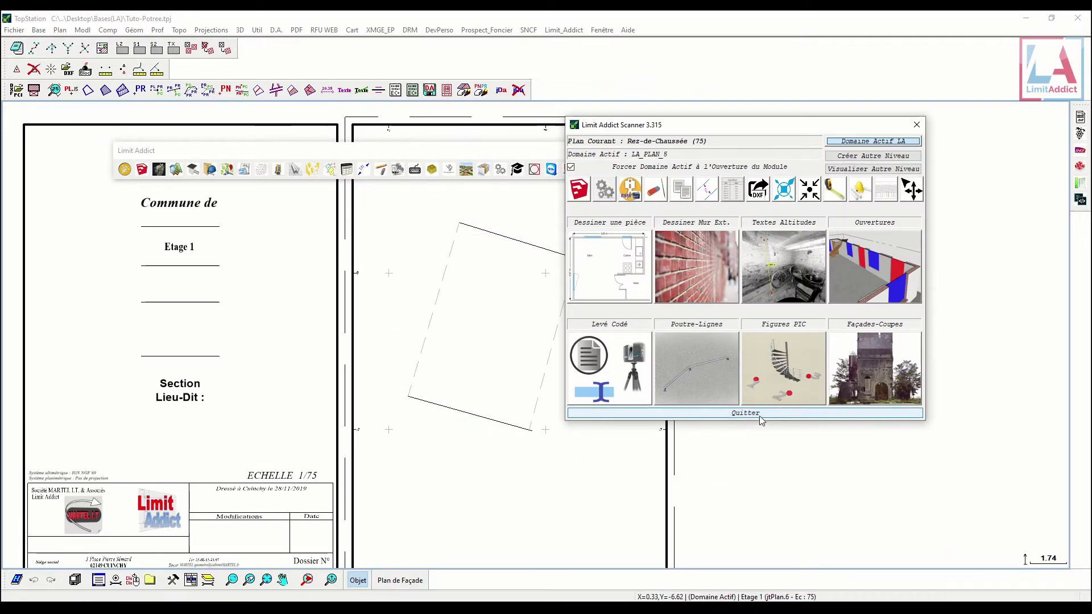
pyautogui.click(745, 413)
pyautogui.scroll(-2, 626, 370)
pyautogui.moveTo(545, 375); pyautogui.dragTo(493, 359)
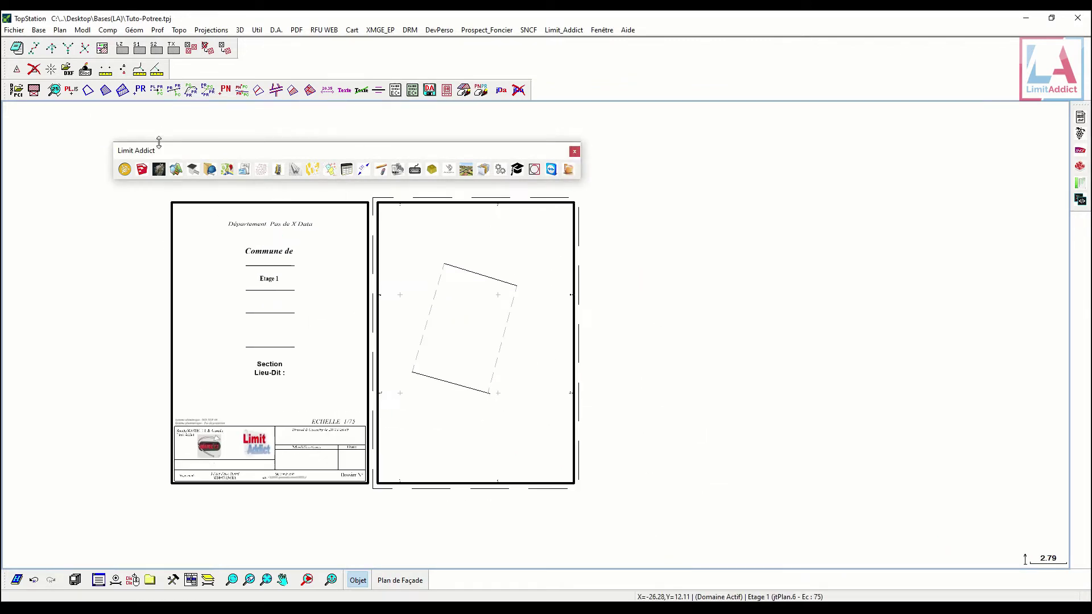
# - Open the point clouds LA_Potree_Maison-Sophie_0000 and LA_Potree_Maison-Sophie_0001 in the Potree viewer
pyautogui.click(163, 170)
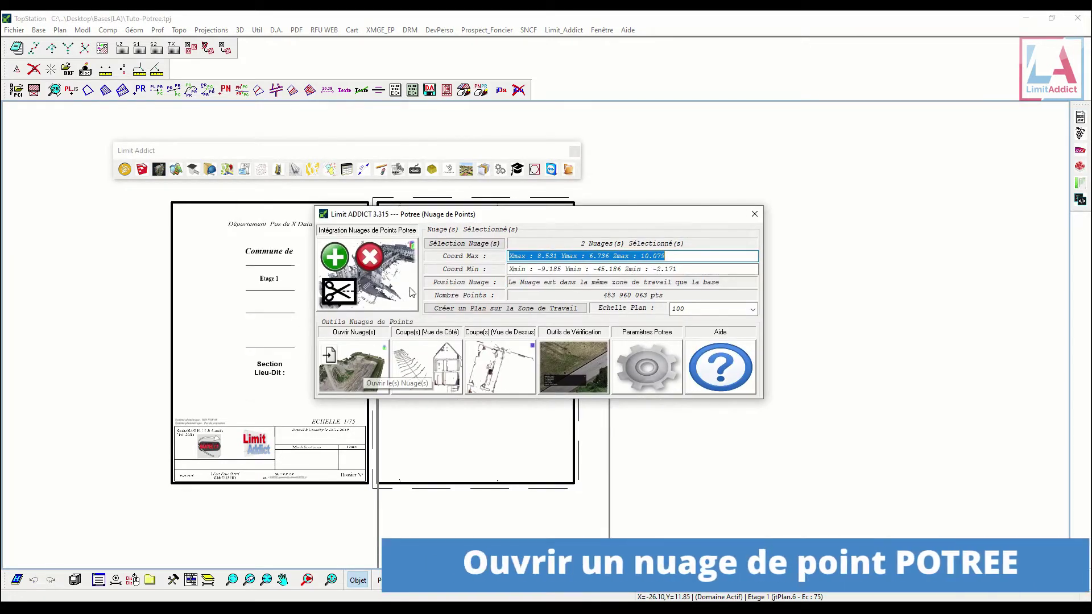
pyautogui.click(364, 369)
pyautogui.click(247, 321)
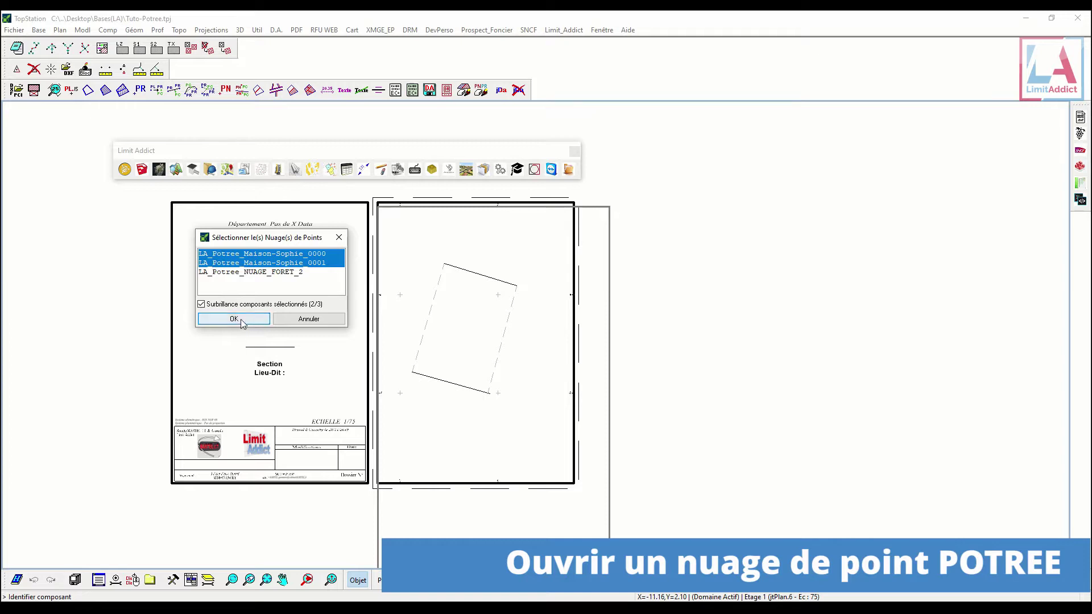
pyautogui.click(363, 373)
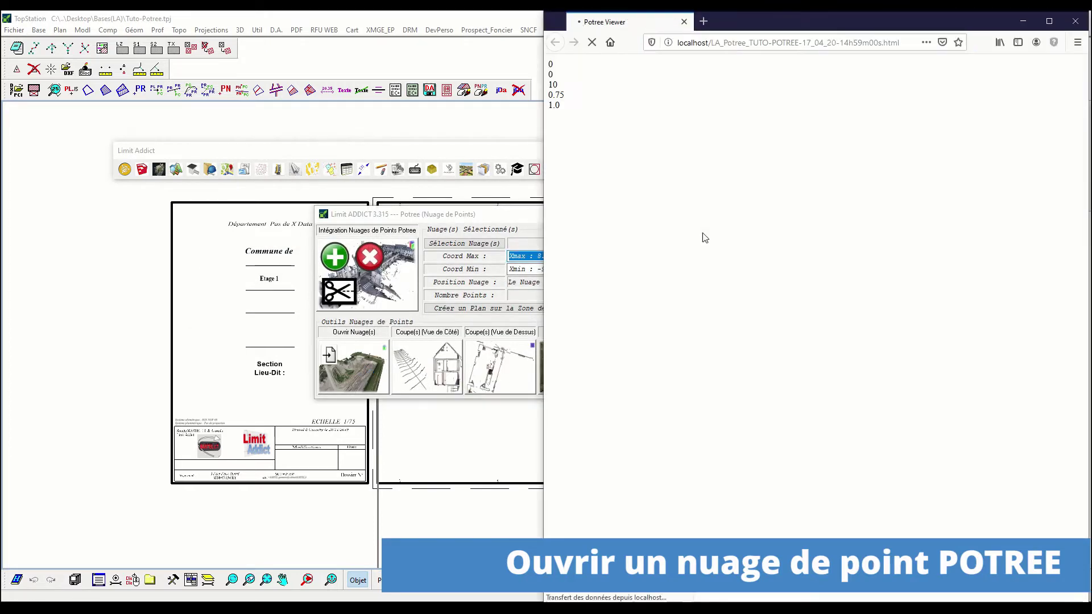
pyautogui.moveTo(760, 318); pyautogui.dragTo(1009, 466)
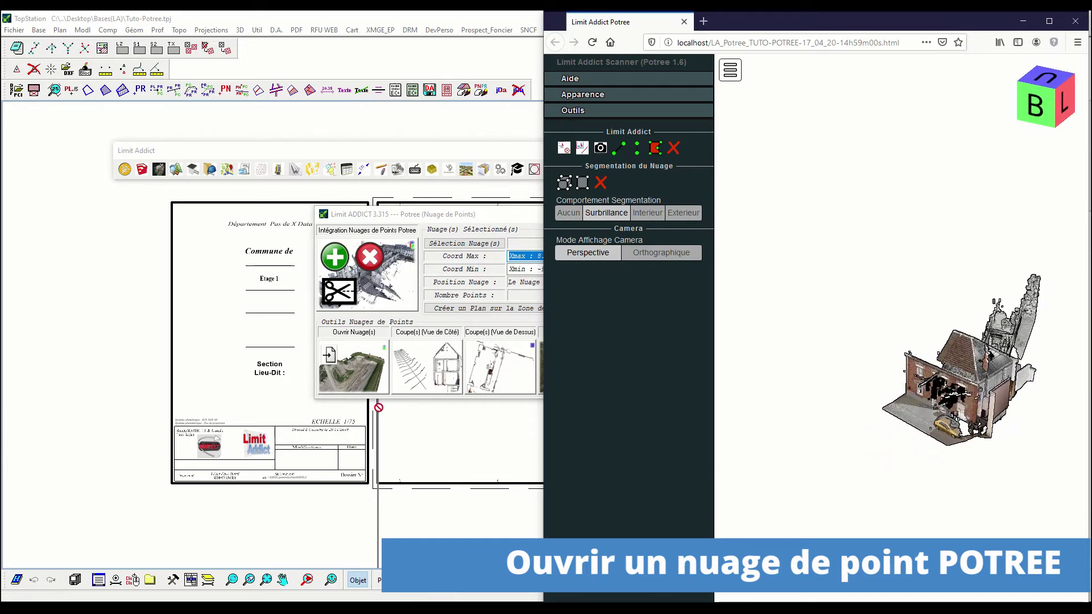
pyautogui.scroll(2, 804, 299)
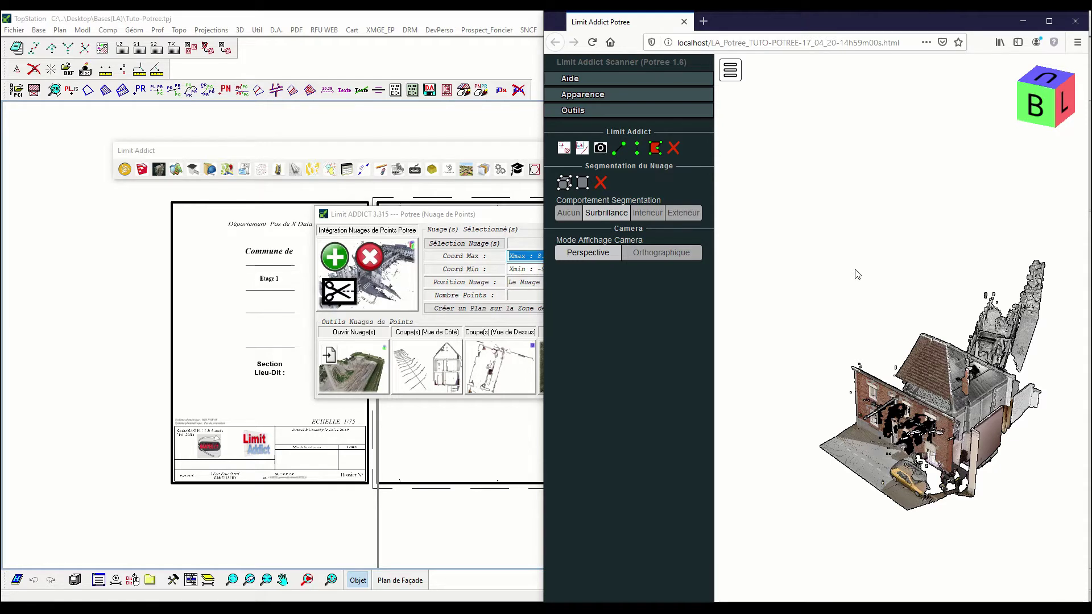
pyautogui.moveTo(858, 274); pyautogui.dragTo(821, 340)
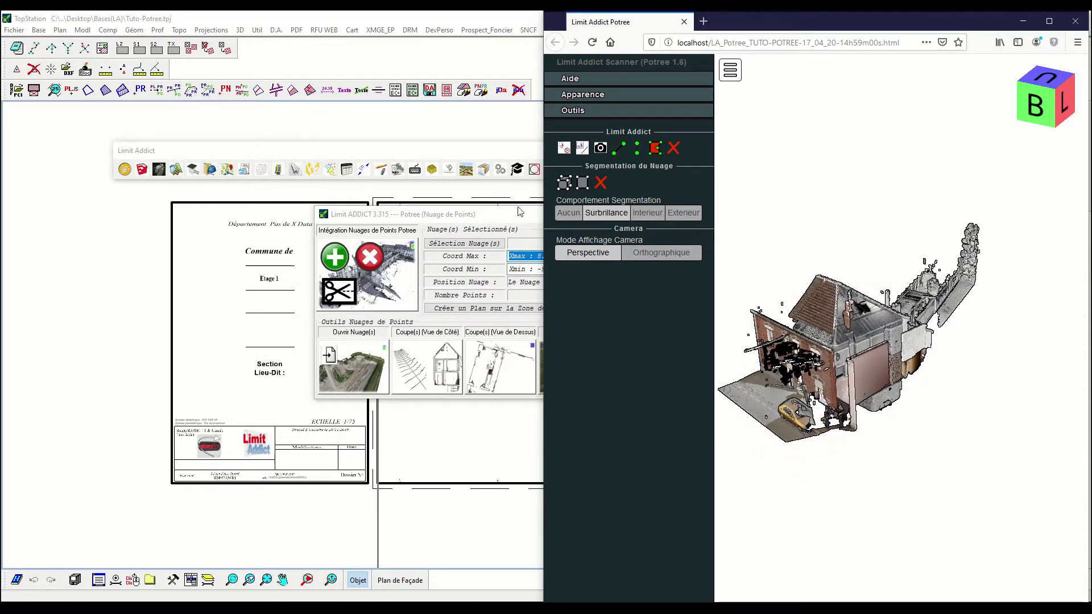
# - Read the coordinates of a point on the upper part of the building in the point cloud
pyautogui.moveTo(508, 219); pyautogui.dragTo(377, 214)
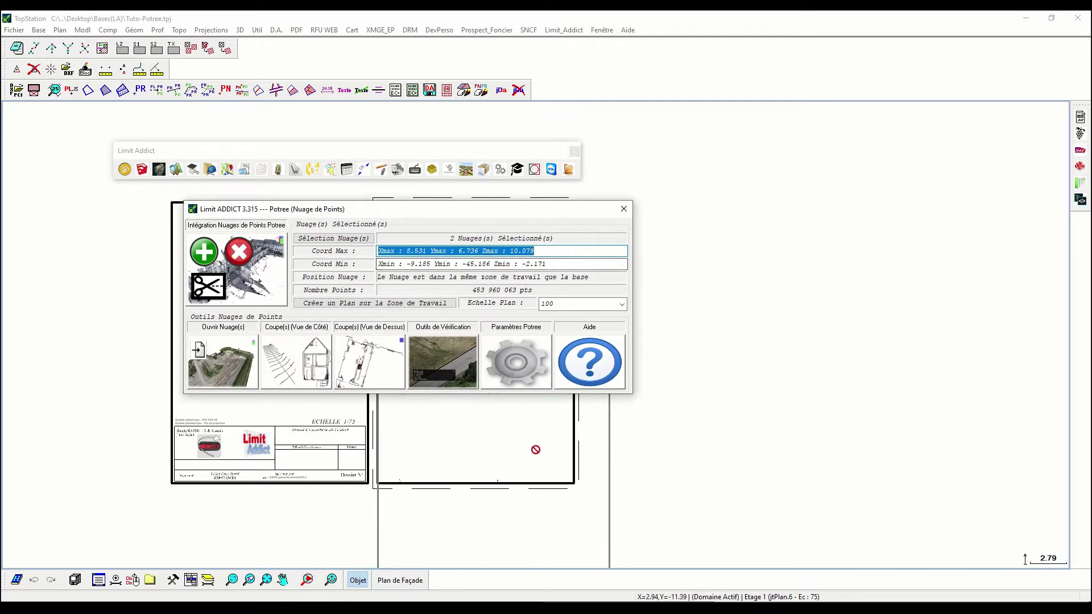
pyautogui.click(546, 610)
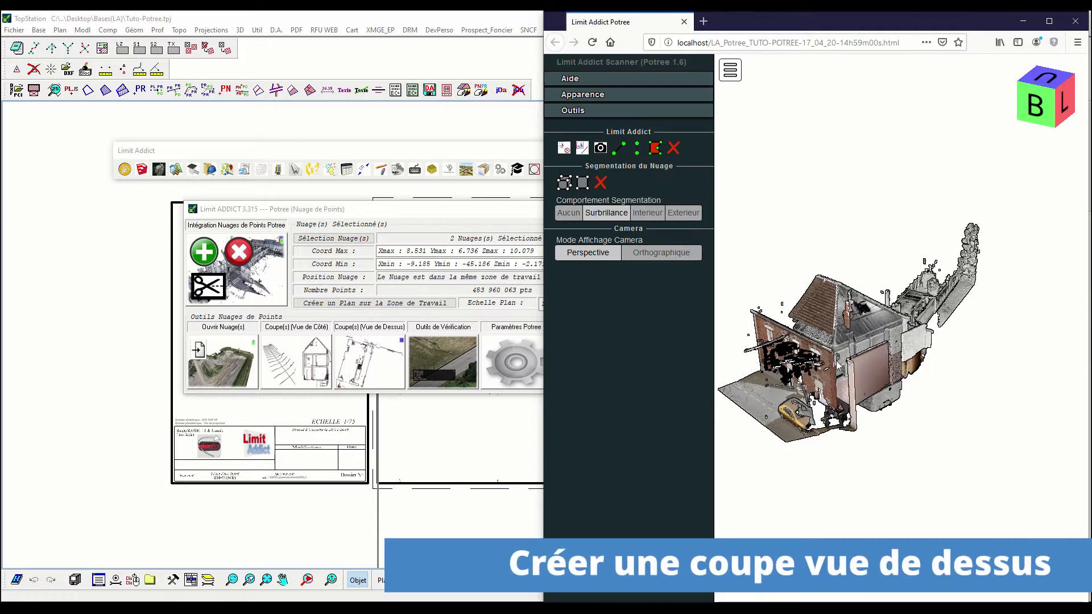
pyautogui.scroll(5, 901, 344)
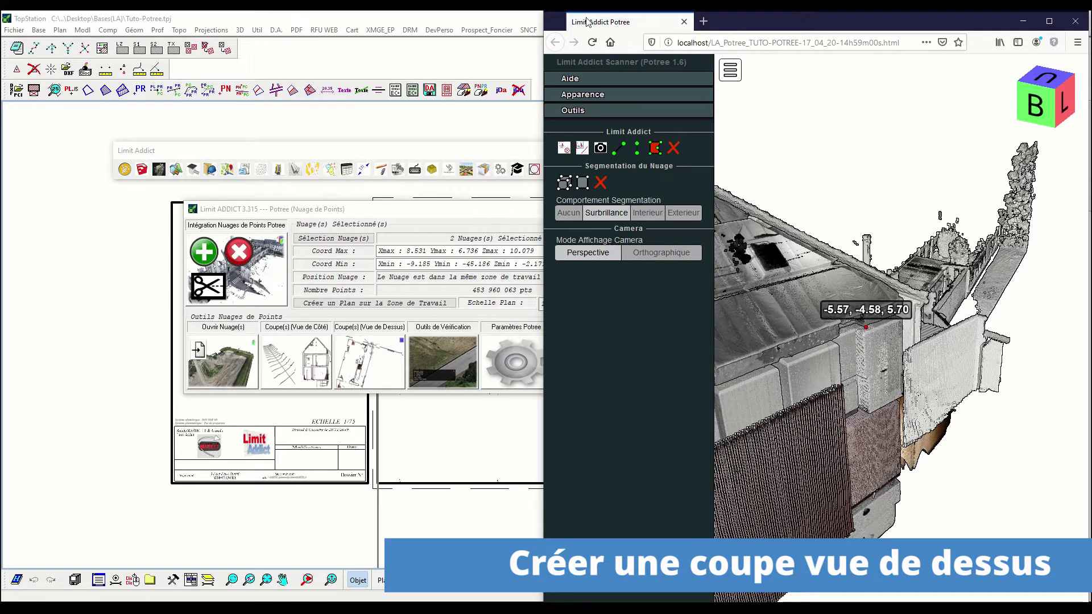
pyautogui.click(1019, 22)
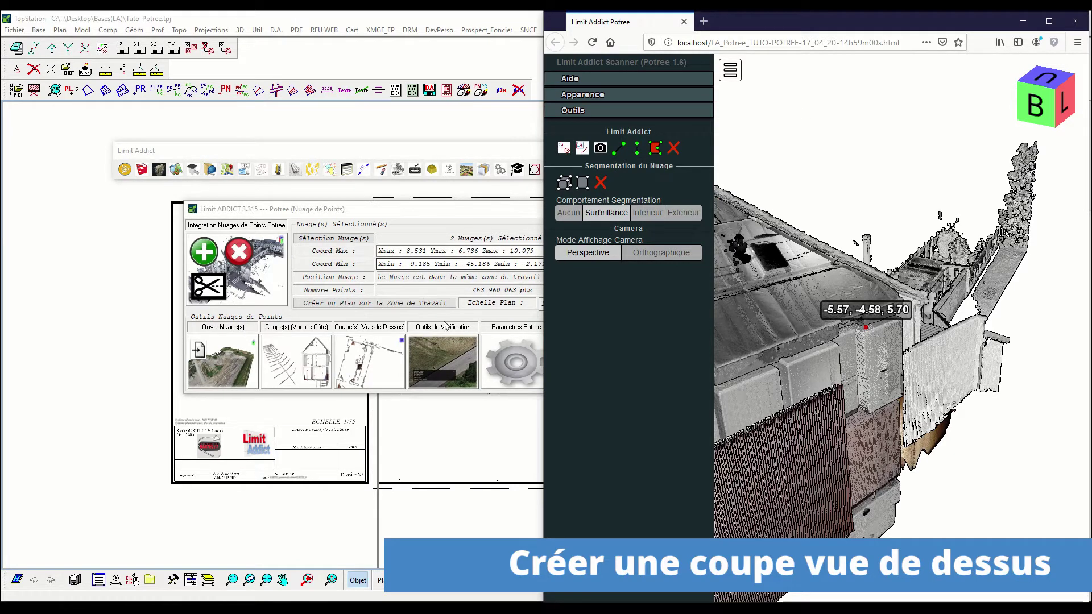
# - Create a simple top-view section across the whole cloud with a thickness of 0.20 at Z 5.45
pyautogui.click(389, 326)
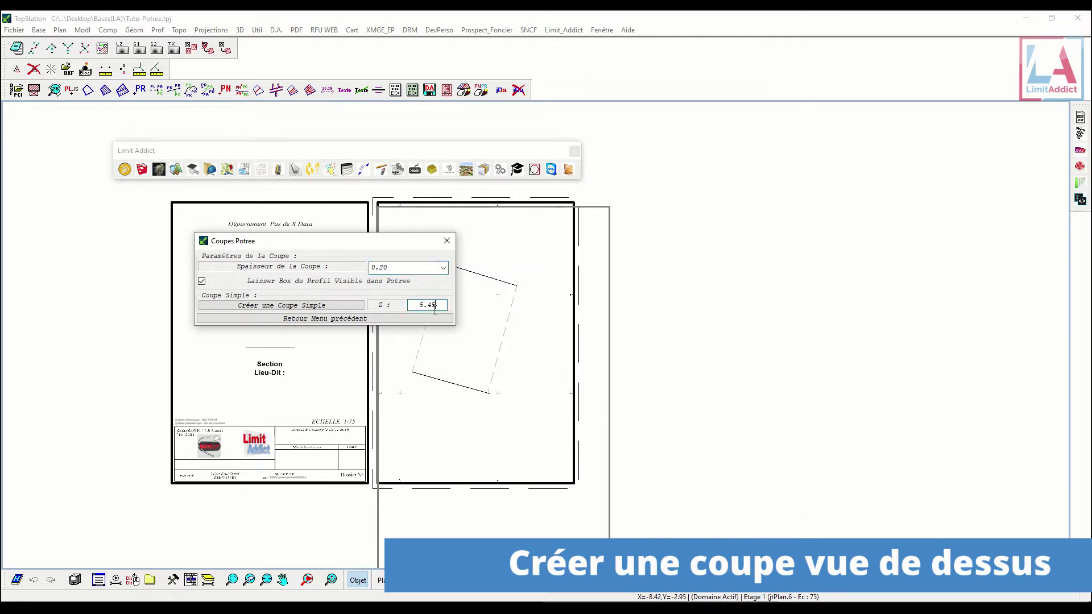
pyautogui.click(312, 305)
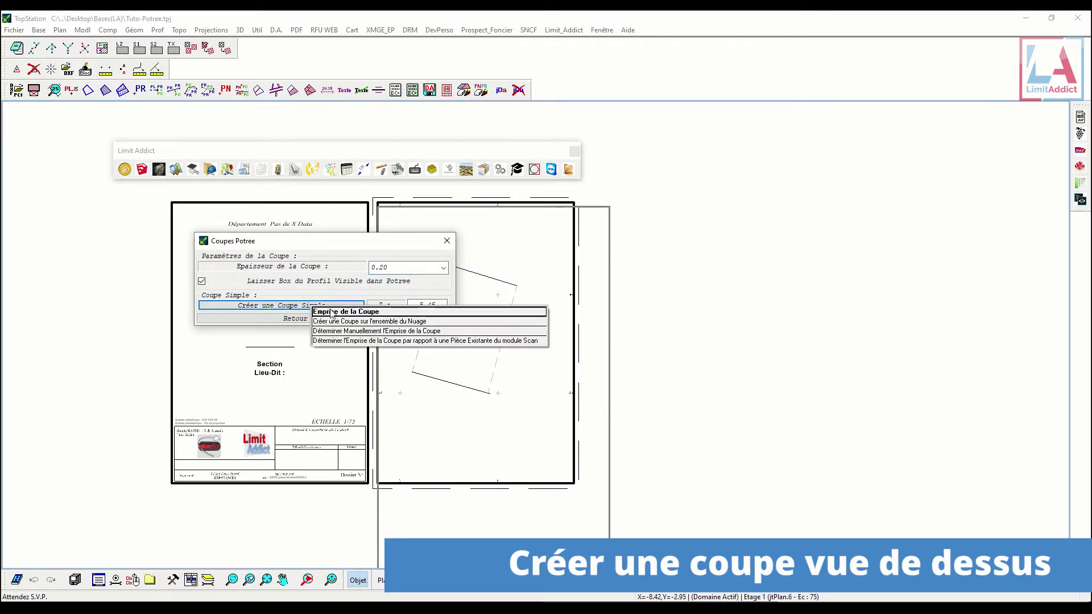
pyautogui.click(341, 321)
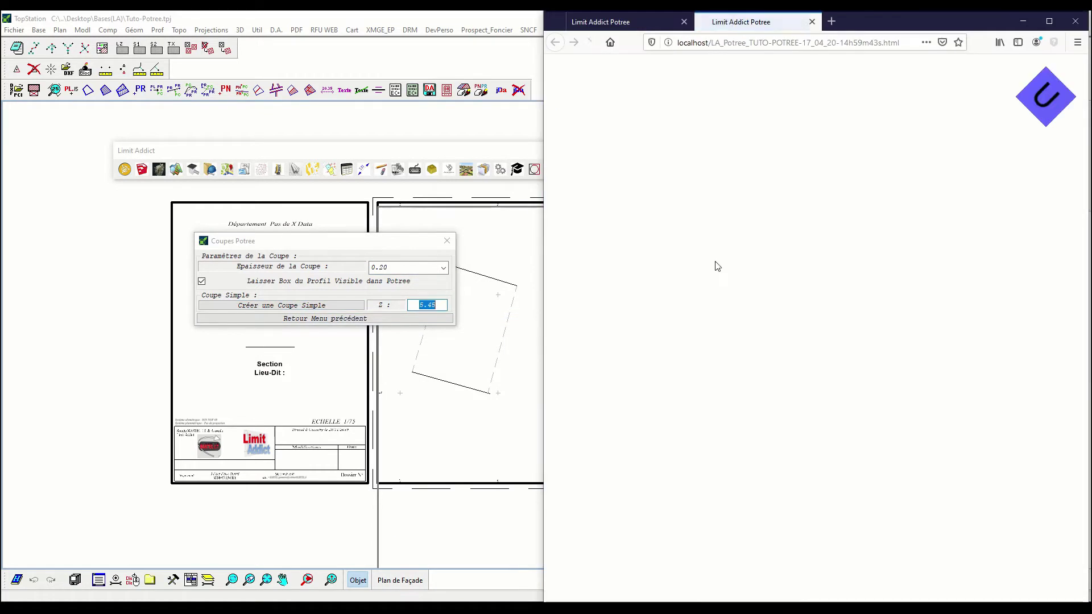
# - Adjust the faces of the section's segmentation box so that it encloses only the area around the building
pyautogui.moveTo(742, 263); pyautogui.dragTo(958, 319)
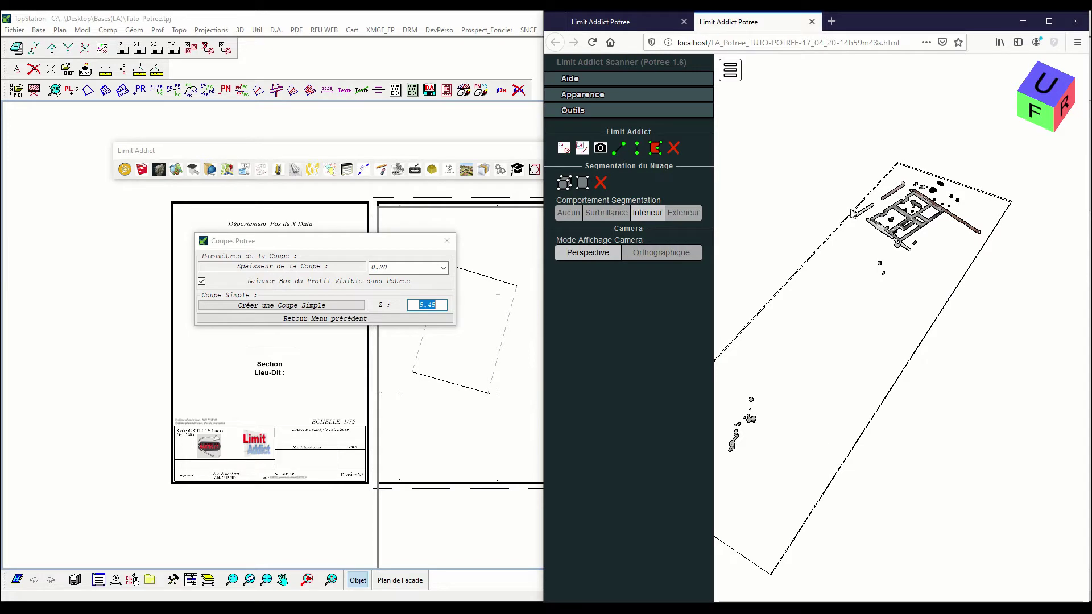
pyautogui.moveTo(853, 307); pyautogui.dragTo(865, 295, button='right')
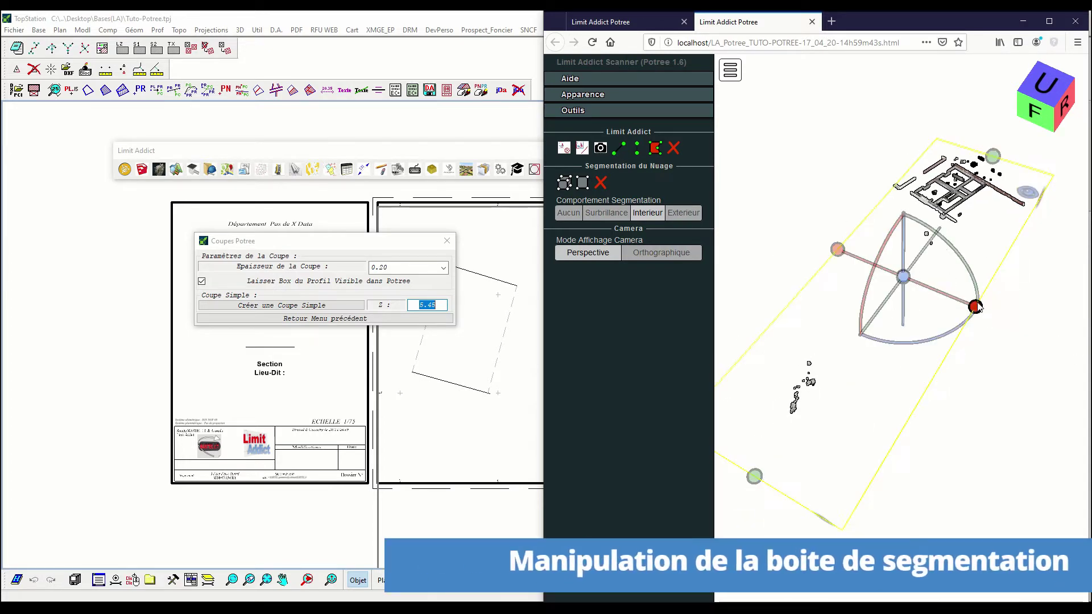
pyautogui.click(971, 273)
pyautogui.moveTo(754, 478); pyautogui.dragTo(938, 229)
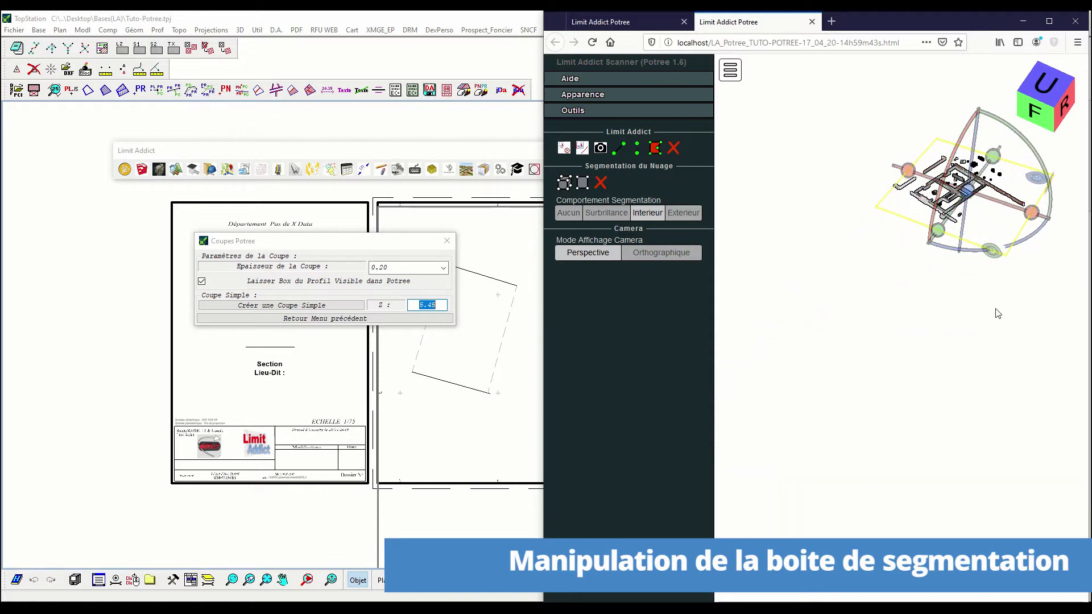
pyautogui.moveTo(996, 308); pyautogui.dragTo(917, 381)
pyautogui.moveTo(916, 381); pyautogui.dragTo(902, 410, button='right')
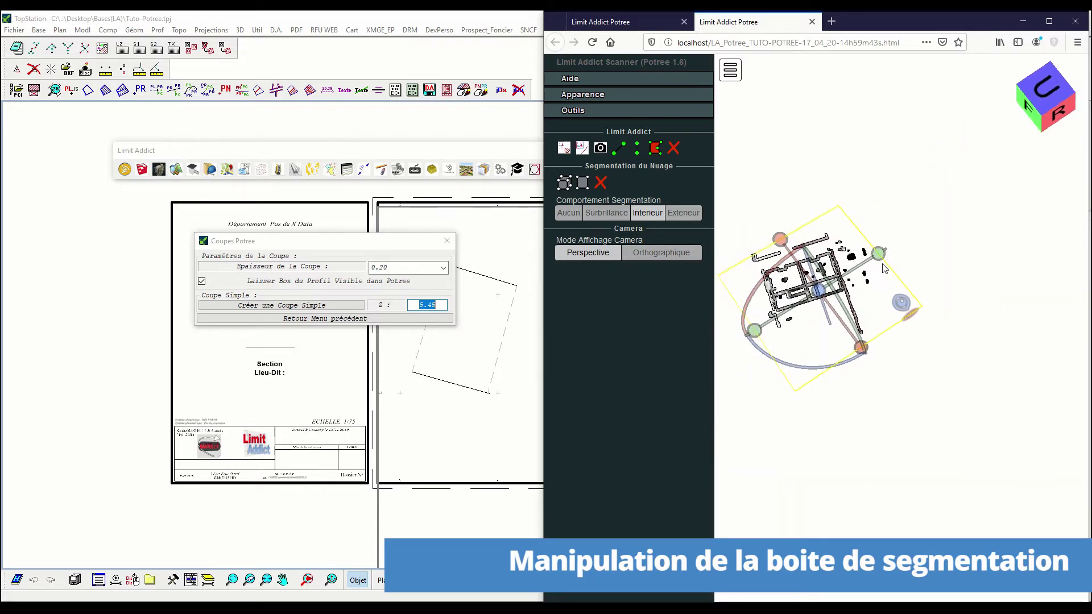
pyautogui.moveTo(882, 252); pyautogui.dragTo(813, 299)
pyautogui.scroll(4, 790, 285)
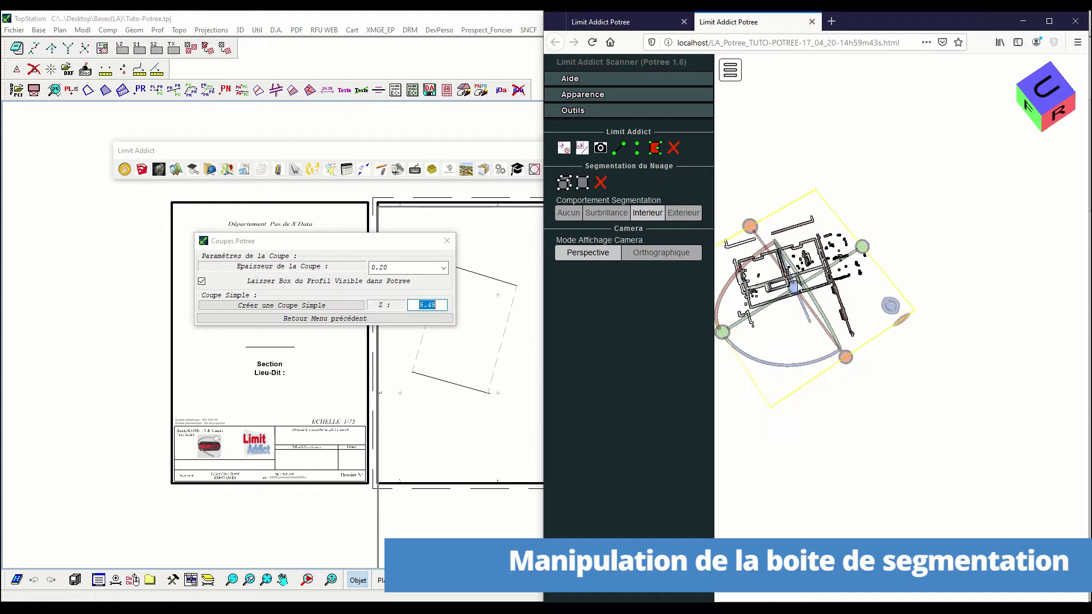
pyautogui.moveTo(865, 330); pyautogui.dragTo(892, 438)
pyautogui.moveTo(890, 245)
pyautogui.mouseDown()
pyautogui.moveTo(892, 234)
pyautogui.moveTo(888, 246)
pyautogui.mouseUp()
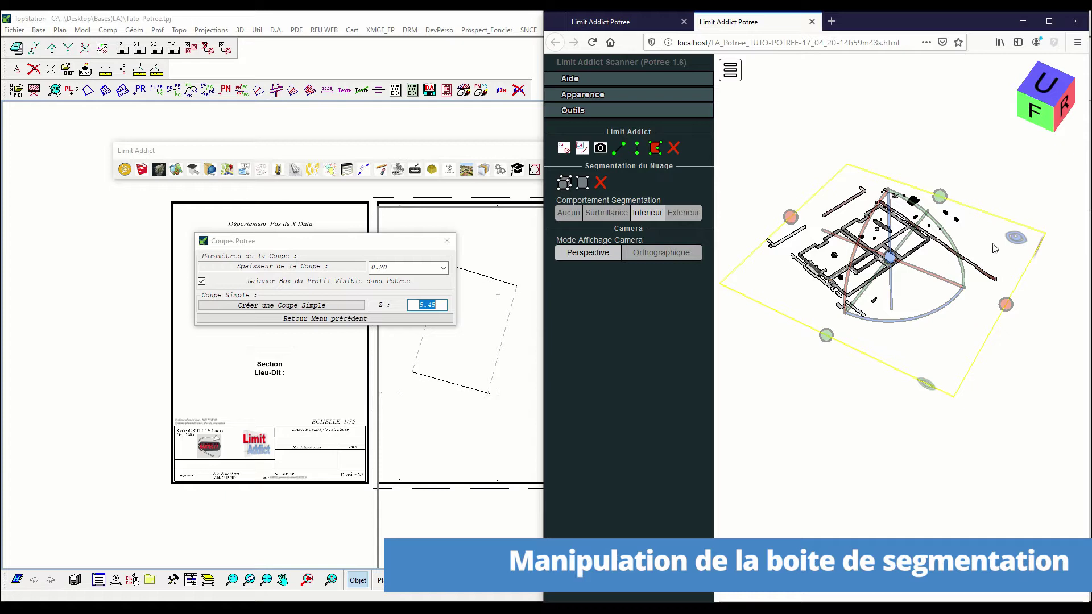
# - Switch the camera to orthographic projection and lock the view looking straight down on the section
pyautogui.click(682, 254)
pyautogui.scroll(5, 926, 374)
pyautogui.click(946, 443)
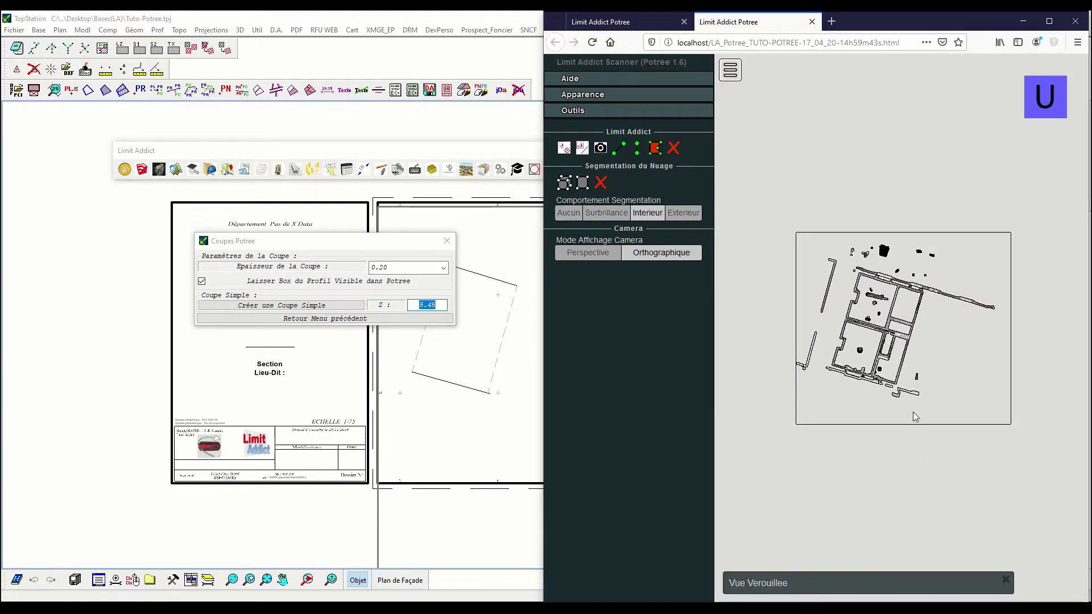
pyautogui.scroll(4, 913, 412)
pyautogui.scroll(-4, 858, 393)
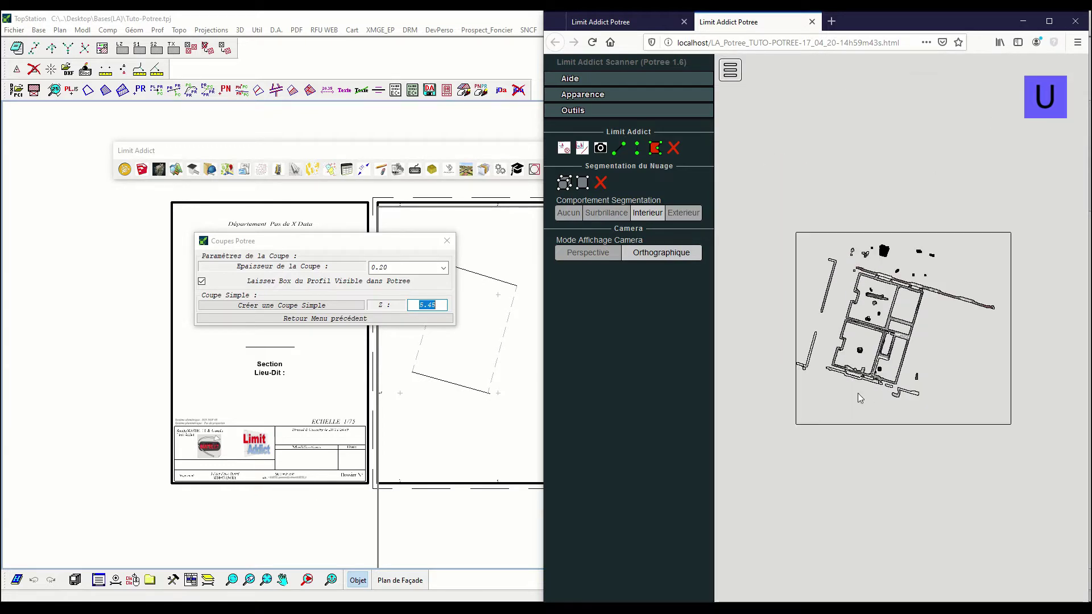
# - Slow the view's movement speed by several increments, enlarge the building section and return to the Potree point cloud tools
pyautogui.press('u')
pyautogui.press('u')
pyautogui.press('u')
pyautogui.press('u')
pyautogui.press('u')
pyautogui.press('u')
pyautogui.press('u')
pyautogui.press('u')
pyautogui.press('u')
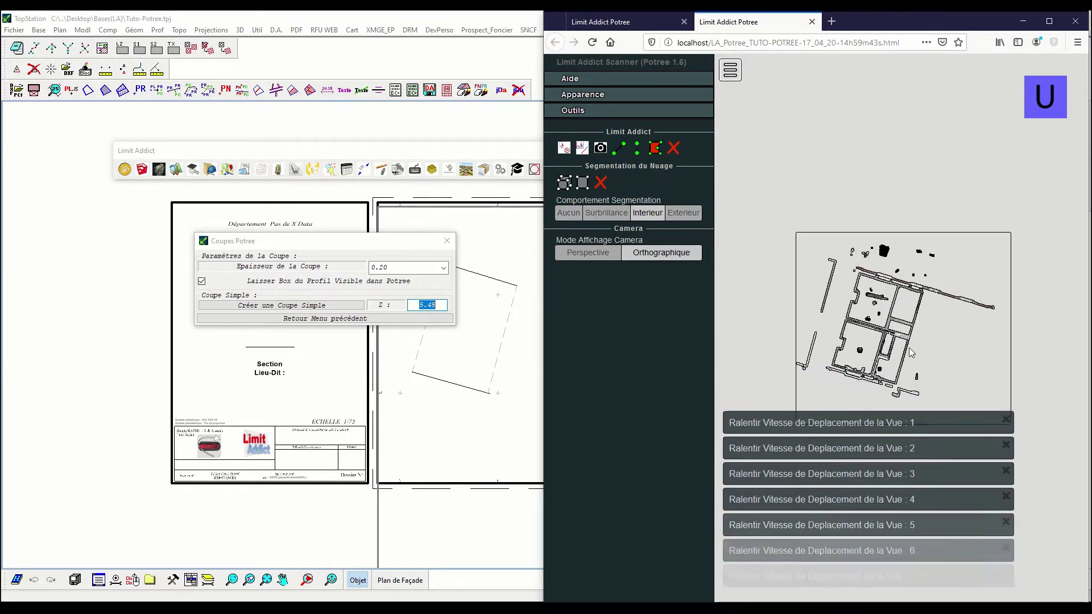
pyautogui.scroll(4, 889, 371)
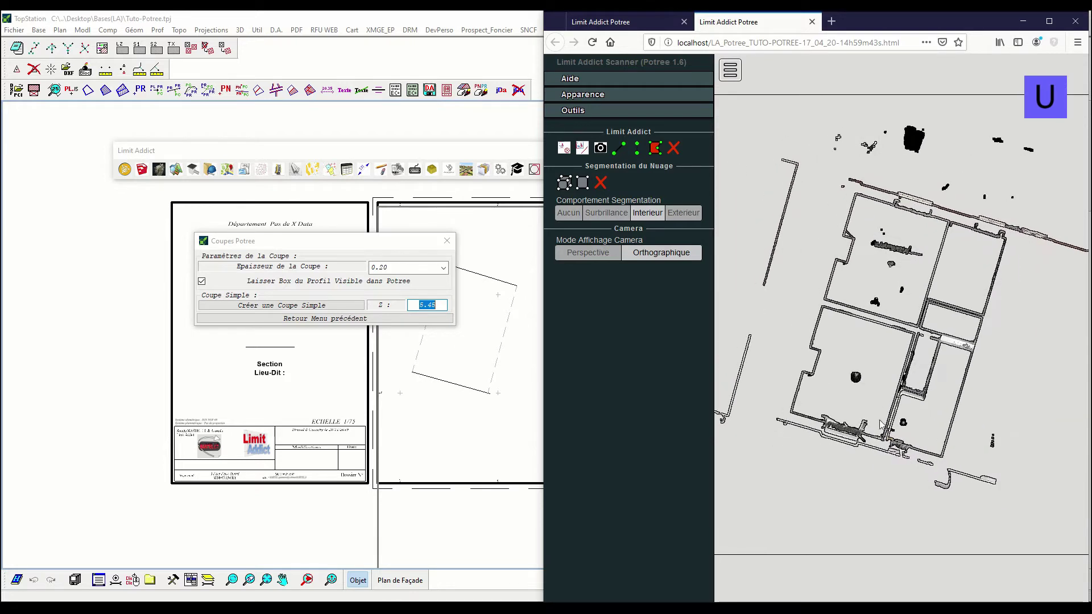
pyautogui.click(337, 319)
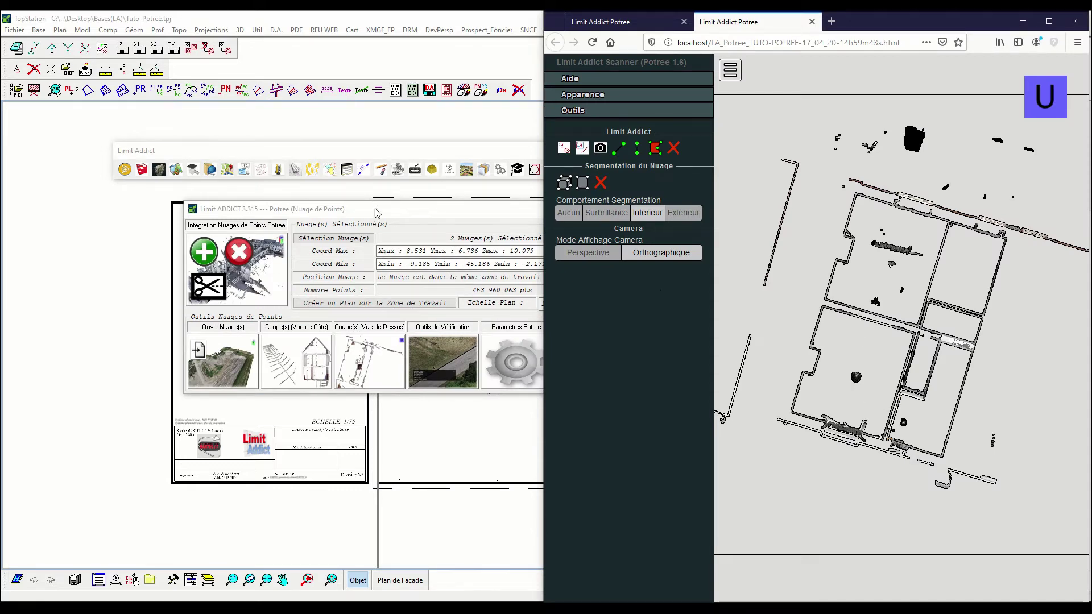
# - Create a simple side-view section with a thickness of 0.2 along a line running lengthwise through the building outline
pyautogui.moveTo(376, 209); pyautogui.dragTo(335, 218)
pyautogui.click(269, 381)
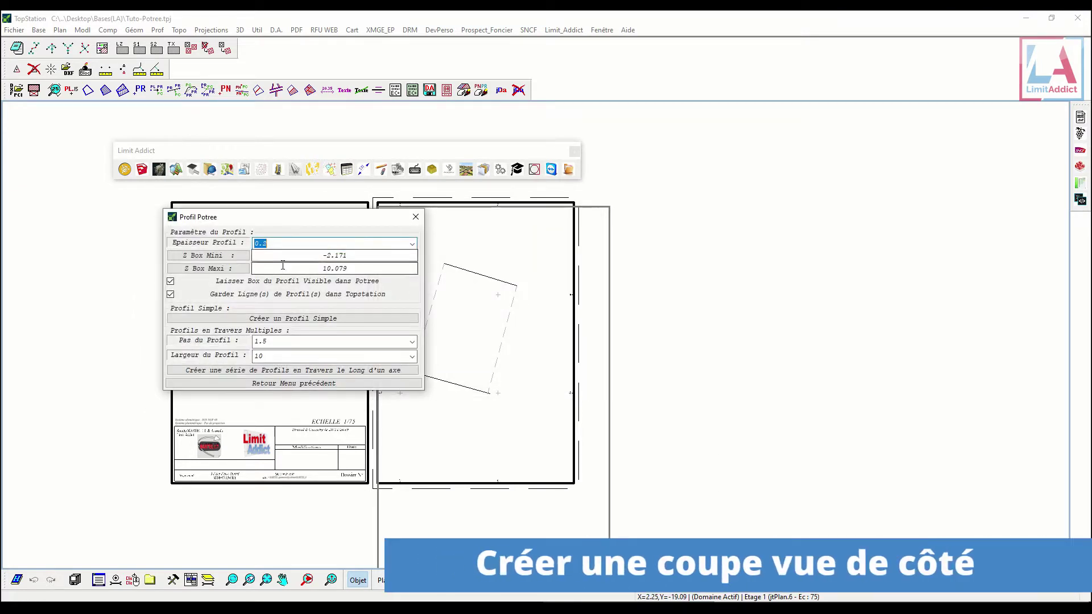
pyautogui.click(272, 319)
pyautogui.click(291, 335)
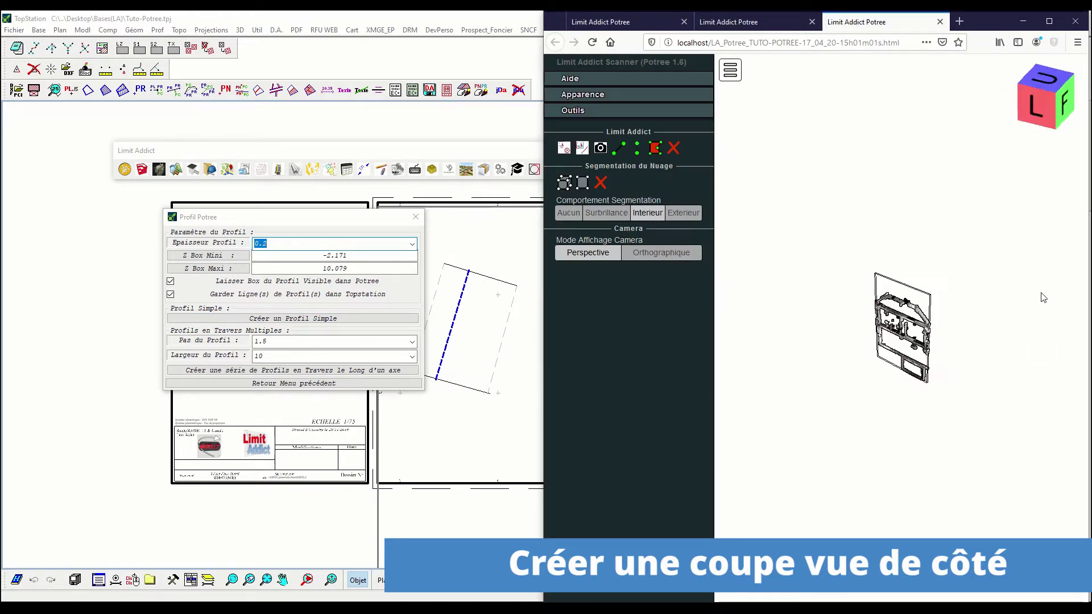
# - Turn the view to face the side section head-on and switch the camera to orthographic projection
pyautogui.scroll(5, 932, 290)
pyautogui.scroll(-3, 932, 290)
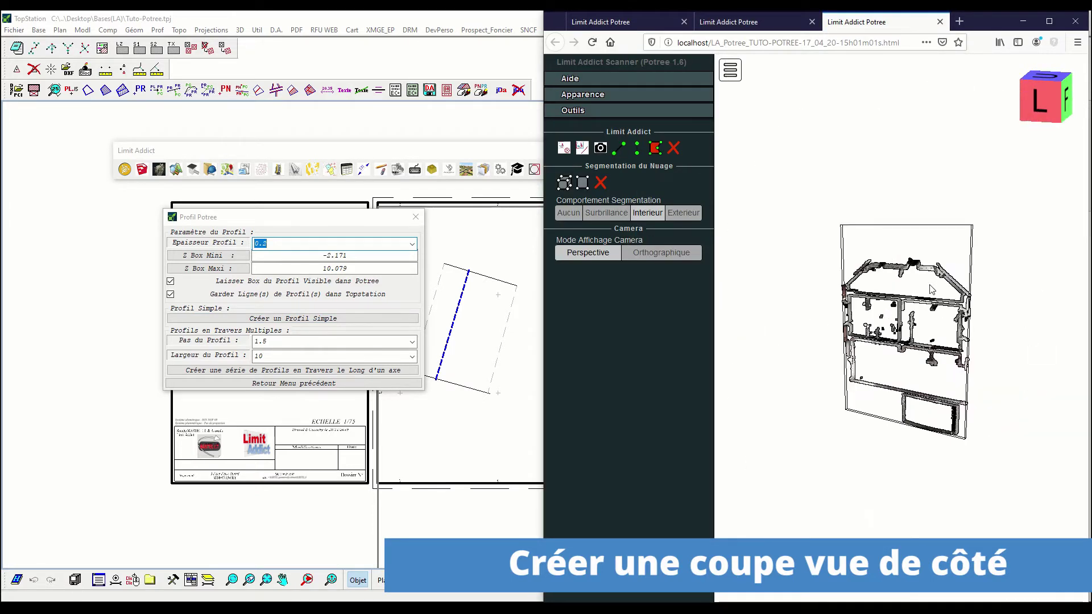
pyautogui.click(973, 263)
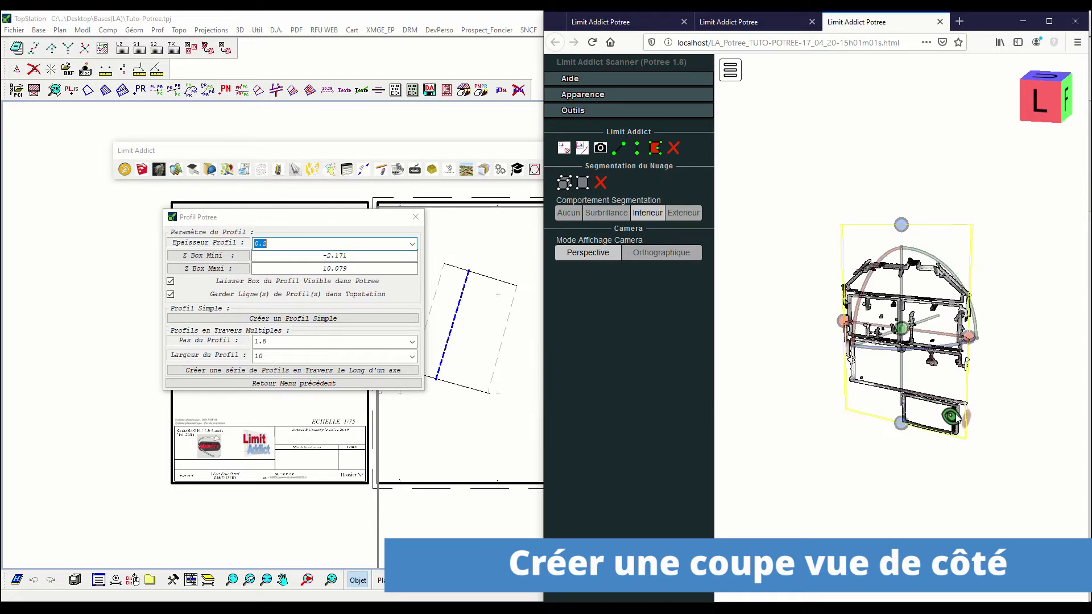
pyautogui.click(952, 417)
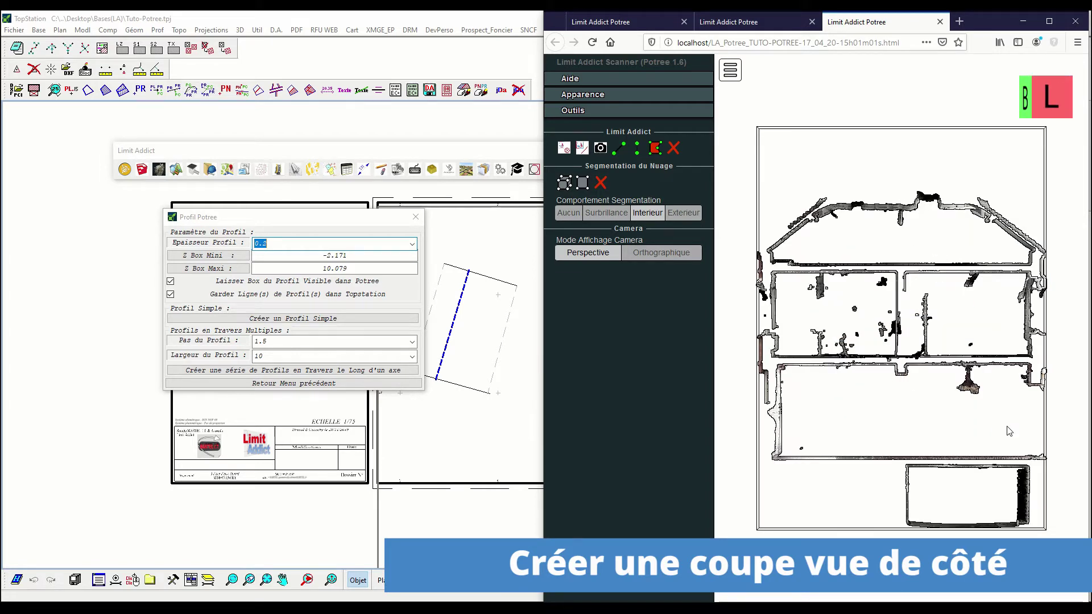
pyautogui.click(664, 259)
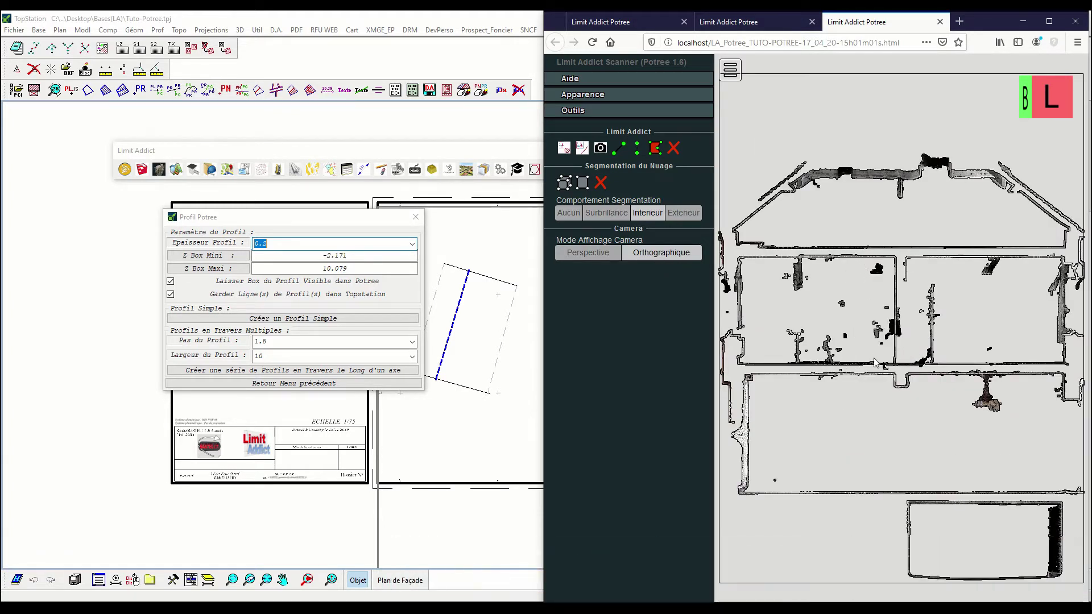
# - Leave the profile settings, look at the top-view and side-view sections in turn, and close the point cloud tools
pyautogui.click(418, 385)
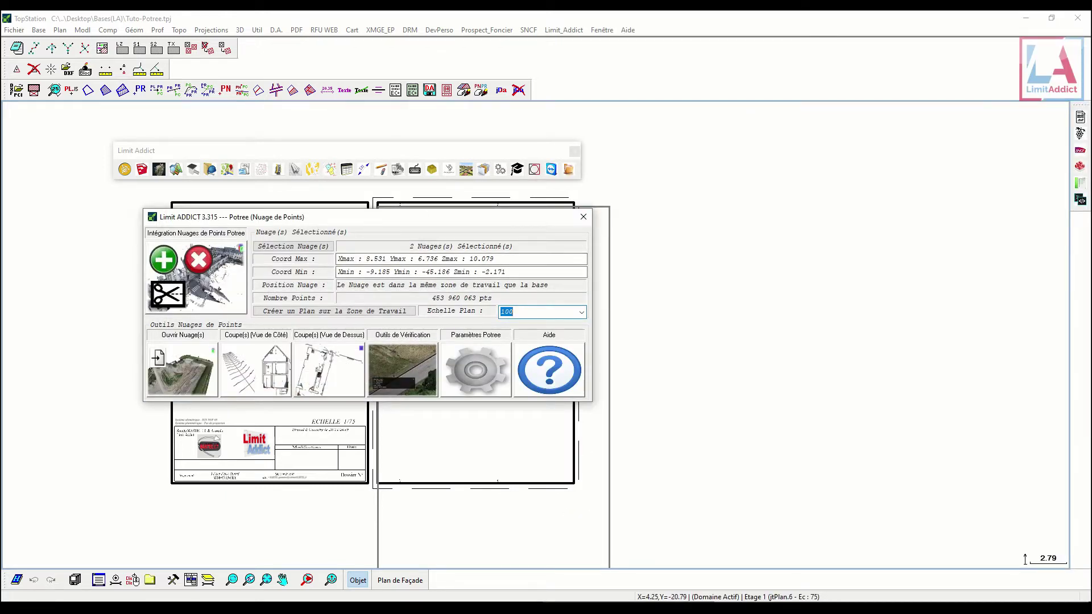
pyautogui.hotkey('alt', 'Tab')
pyautogui.click(760, 23)
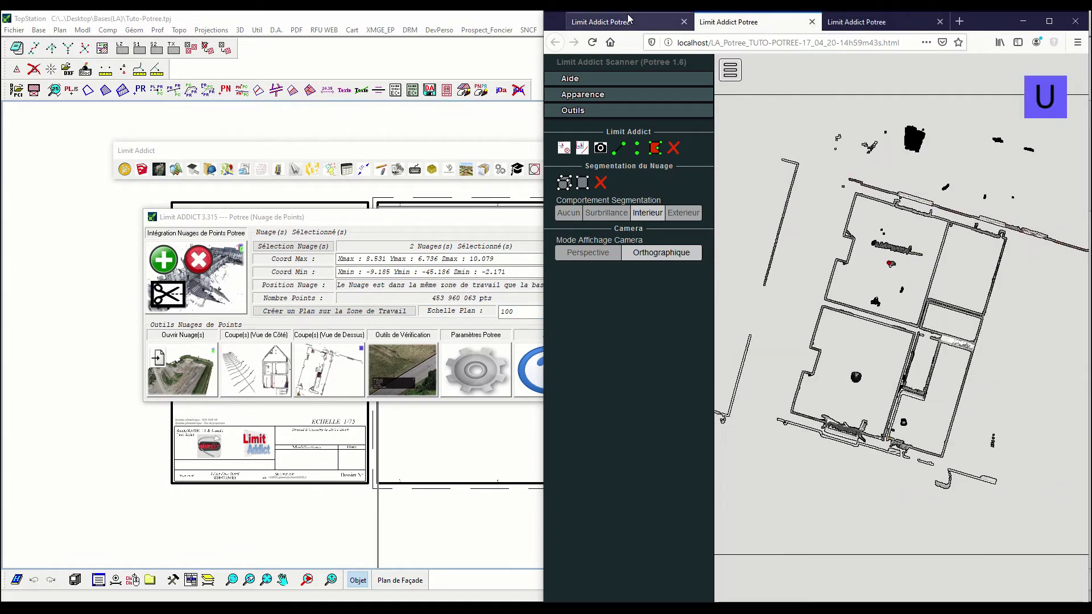
pyautogui.click(872, 22)
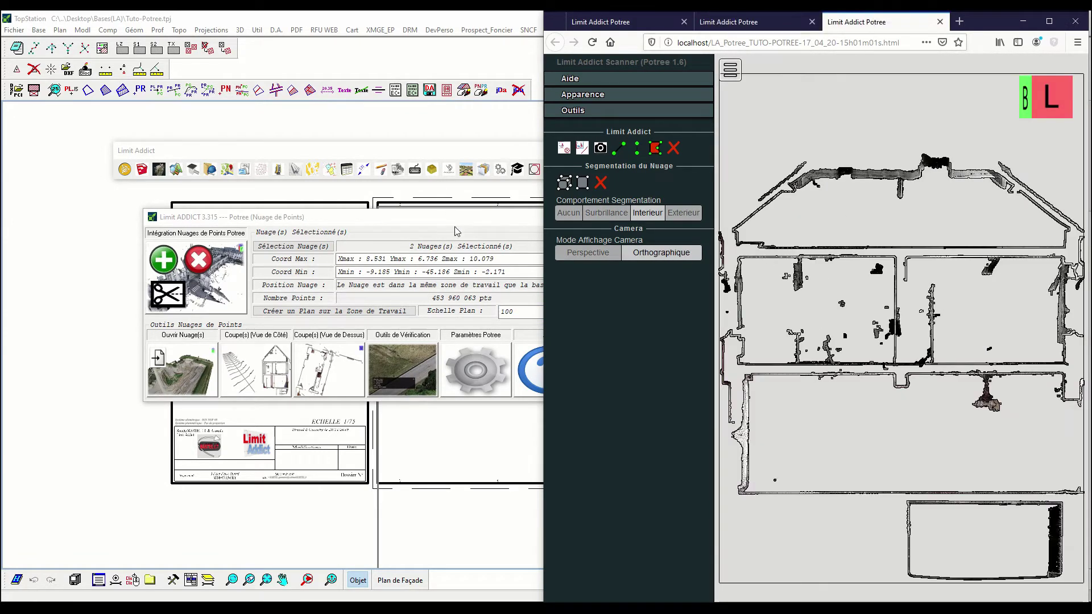
pyautogui.click(456, 230)
pyautogui.click(584, 217)
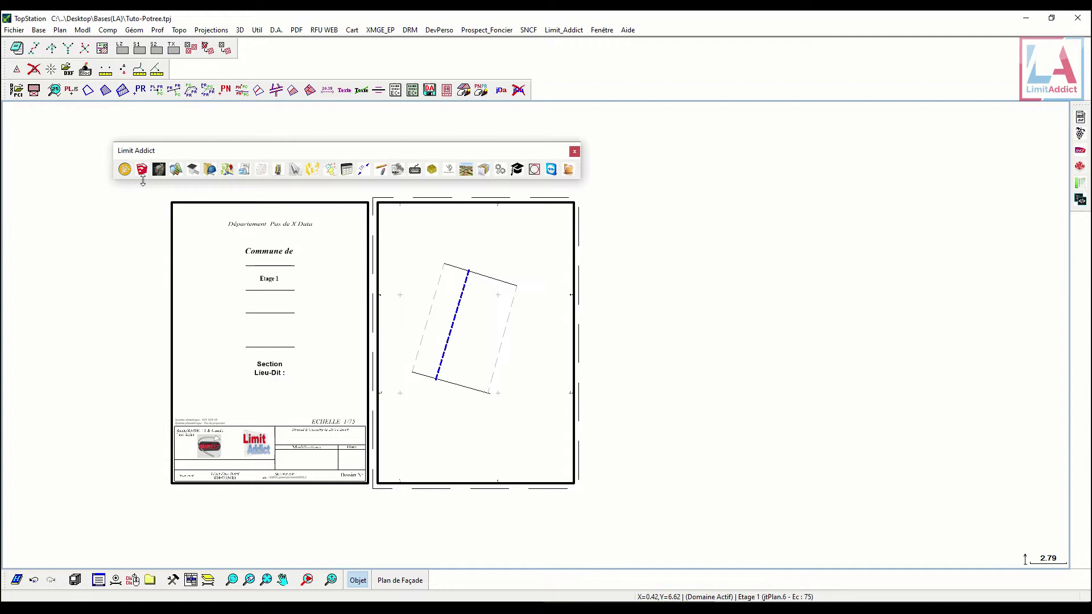
# - Start creating a room in the Limit Addict Scanner module and bring up the top-view section for tracing
pyautogui.click(124, 170)
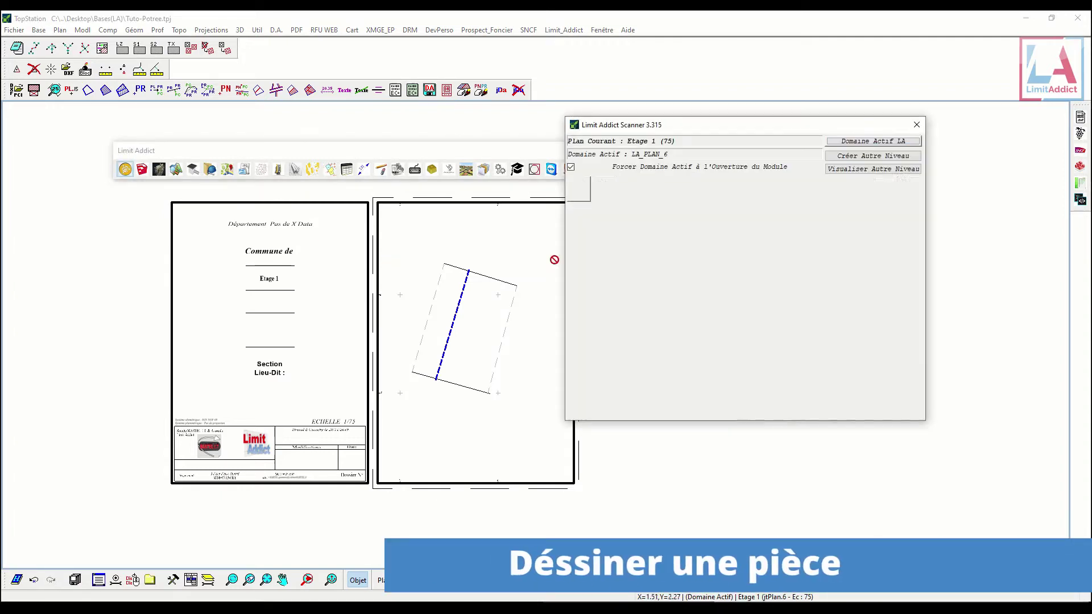
pyautogui.click(605, 274)
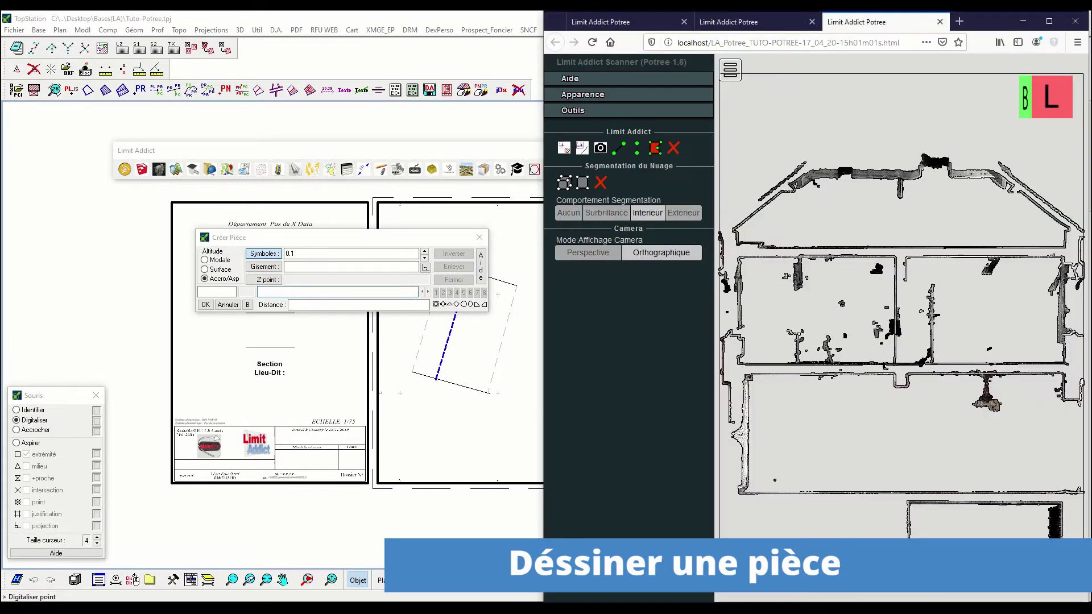
pyautogui.click(752, 20)
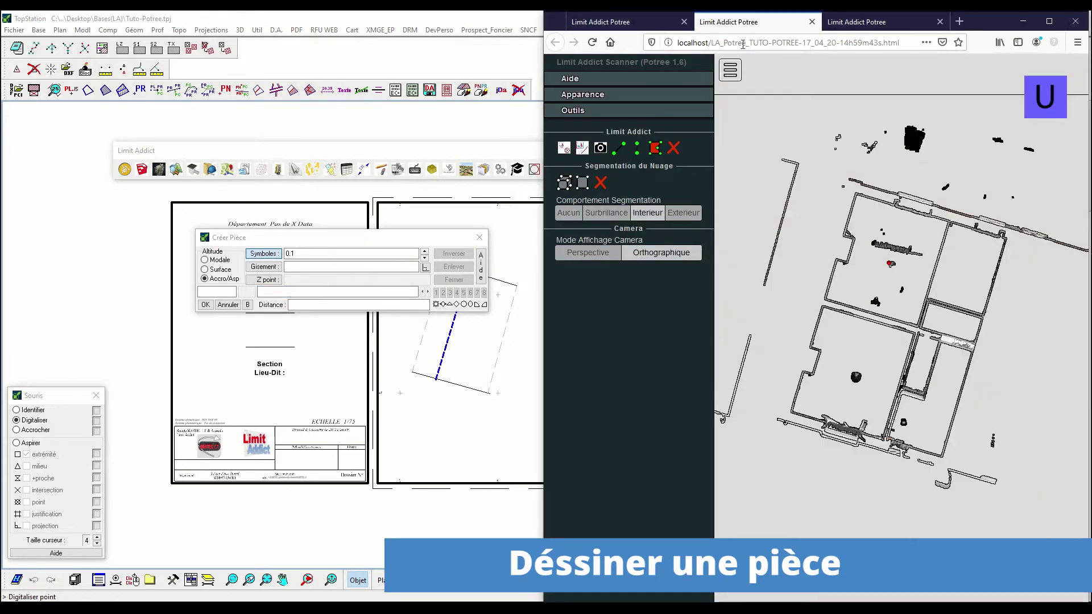
# - Digitize the lower-left room's first wall from near its bottom-left corner up to the start of the recess
pyautogui.scroll(1, 808, 418)
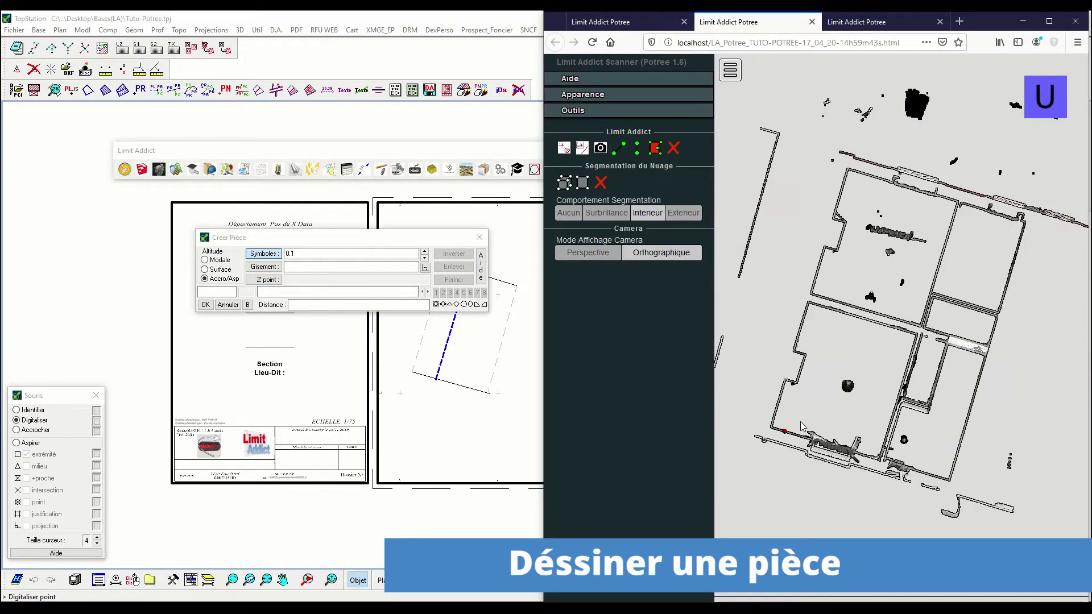
pyautogui.scroll(1, 777, 432)
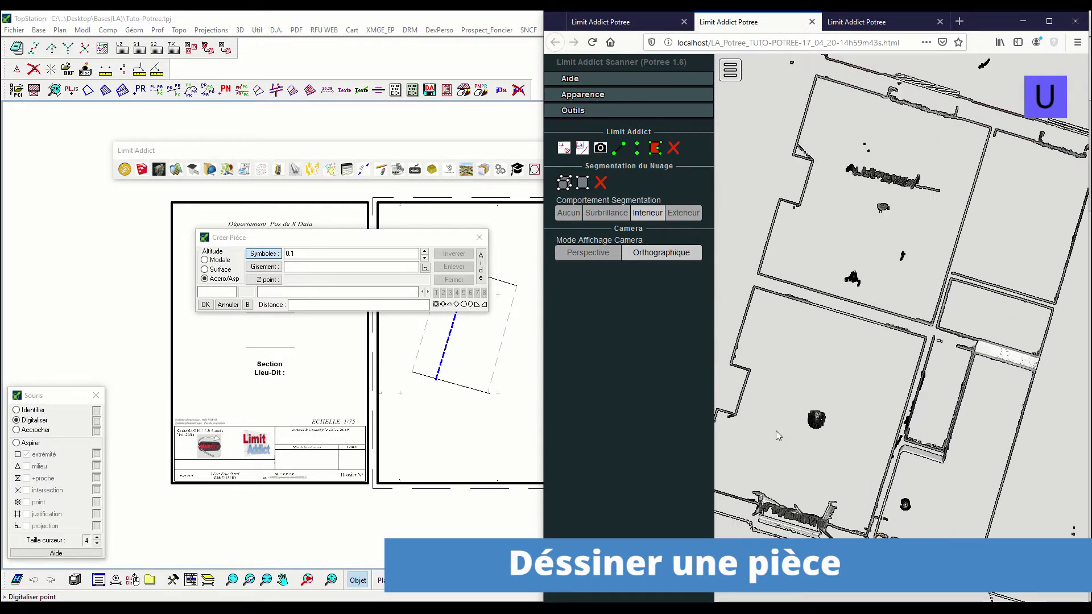
pyautogui.scroll(1, 835, 425)
pyautogui.moveTo(834, 424); pyautogui.dragTo(869, 381, button='right')
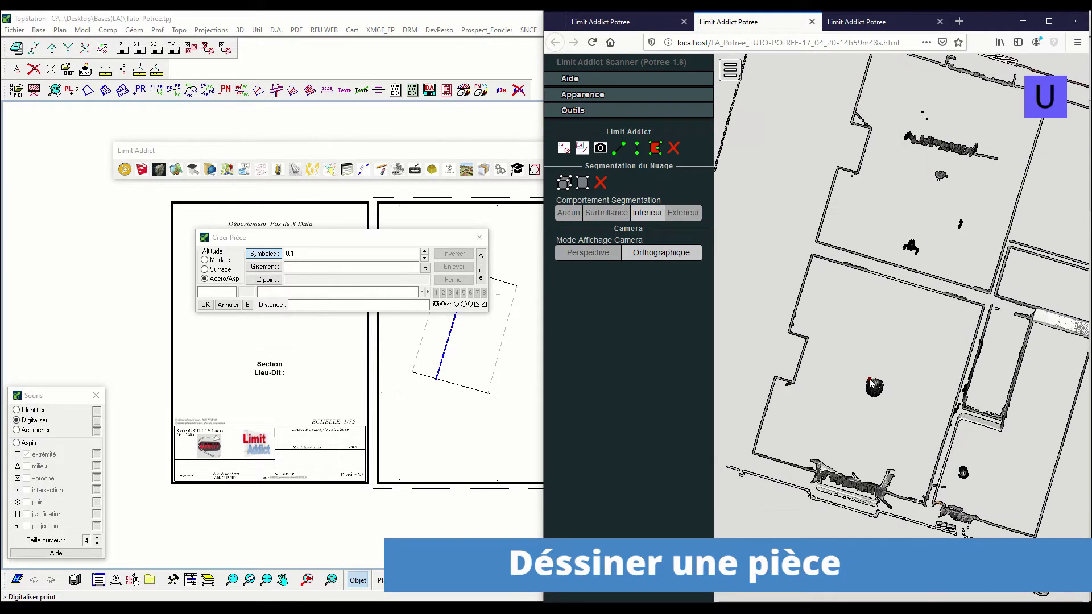
pyautogui.click(760, 446)
pyautogui.click(783, 384)
# - Digitize the stepped recess and the remaining left wall of the room up to its top-left corner
pyautogui.scroll(2, 790, 383)
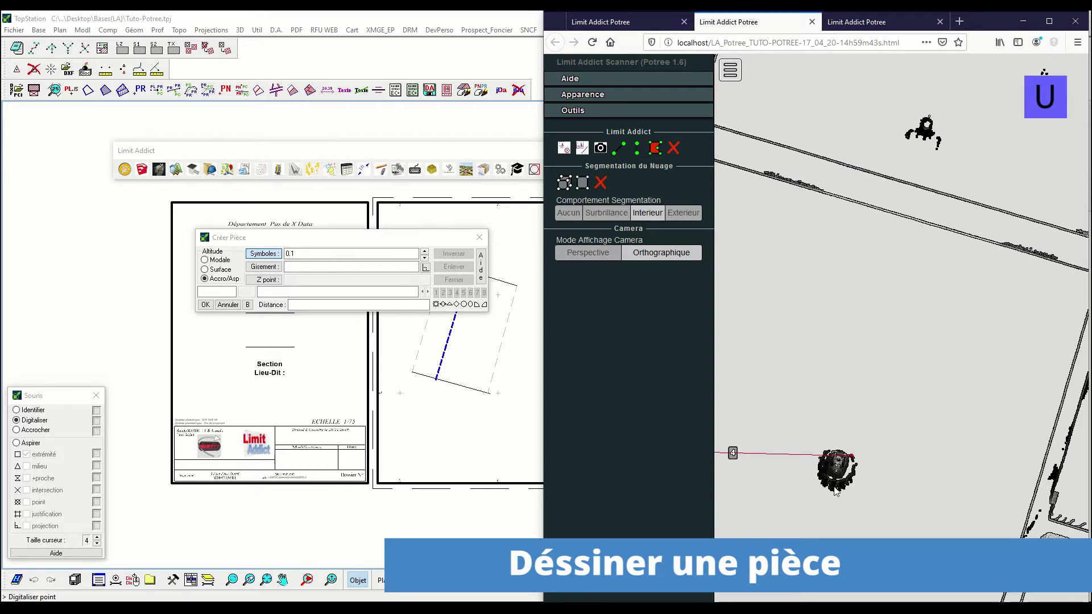
pyautogui.moveTo(835, 492); pyautogui.dragTo(1014, 401, button='right')
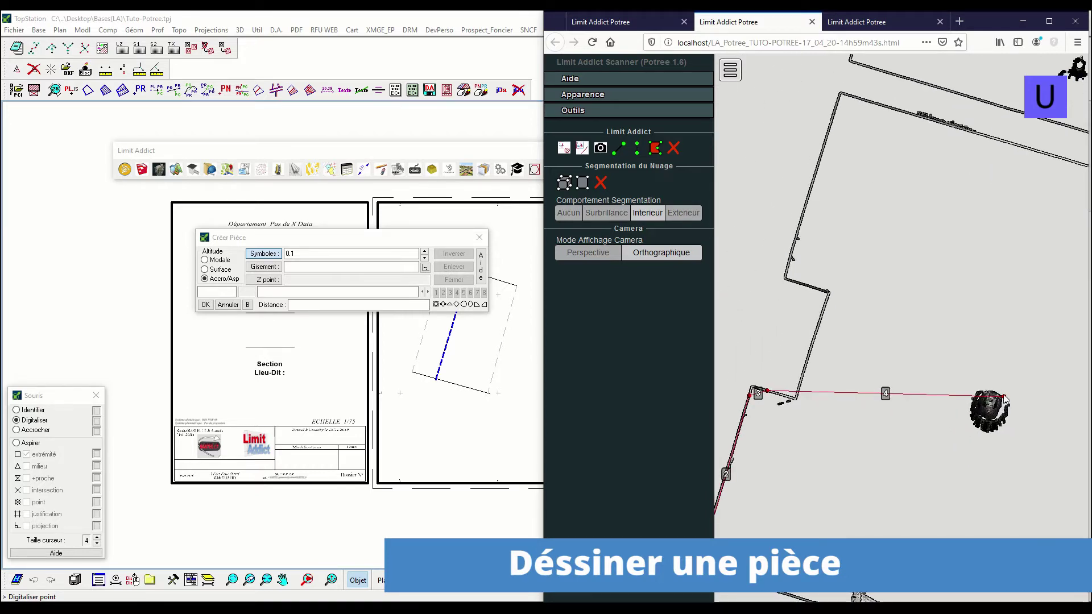
pyautogui.click(791, 397)
pyautogui.click(799, 393)
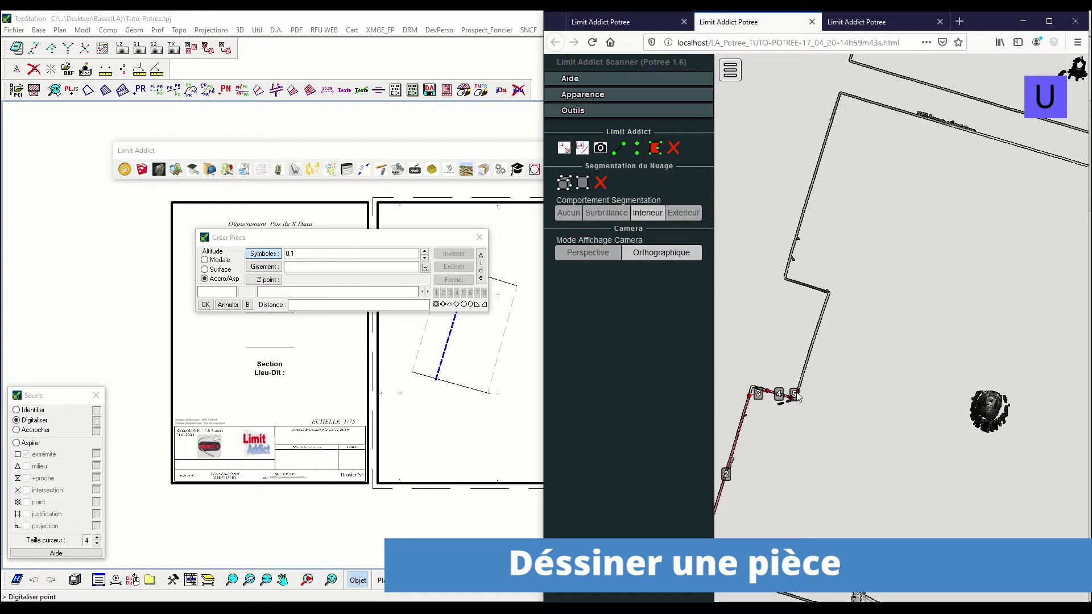
pyautogui.click(826, 294)
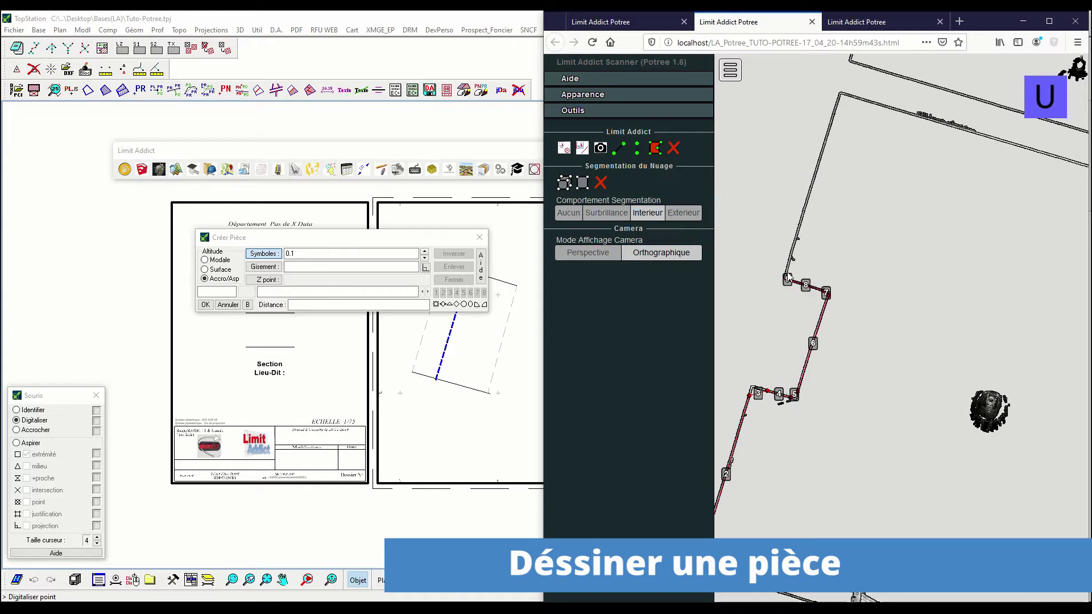
pyautogui.click(787, 277)
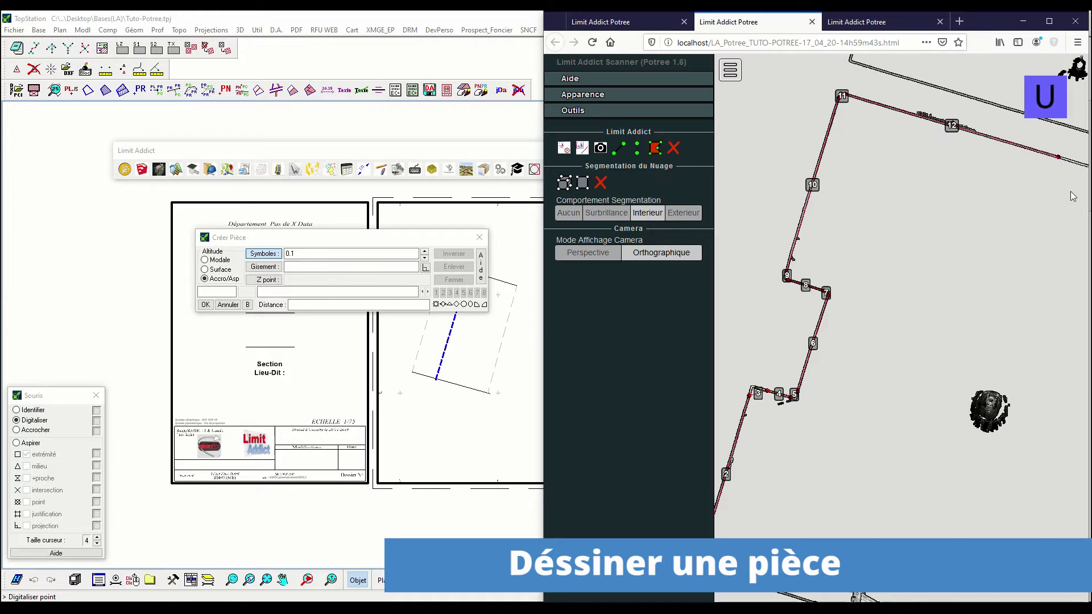
# - Digitize the room's upper and right walls down to the bottom-right corner and finish the room outline
pyautogui.moveTo(1074, 191); pyautogui.dragTo(916, 227, button='right')
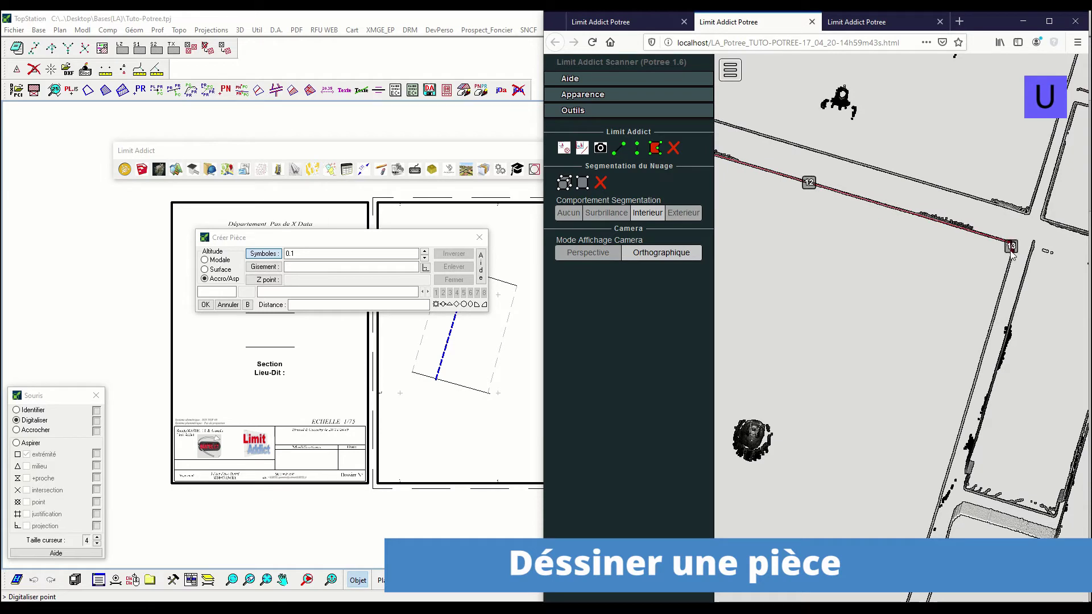
pyautogui.scroll(-8, 961, 429)
pyautogui.moveTo(880, 489); pyautogui.dragTo(873, 430, button='right')
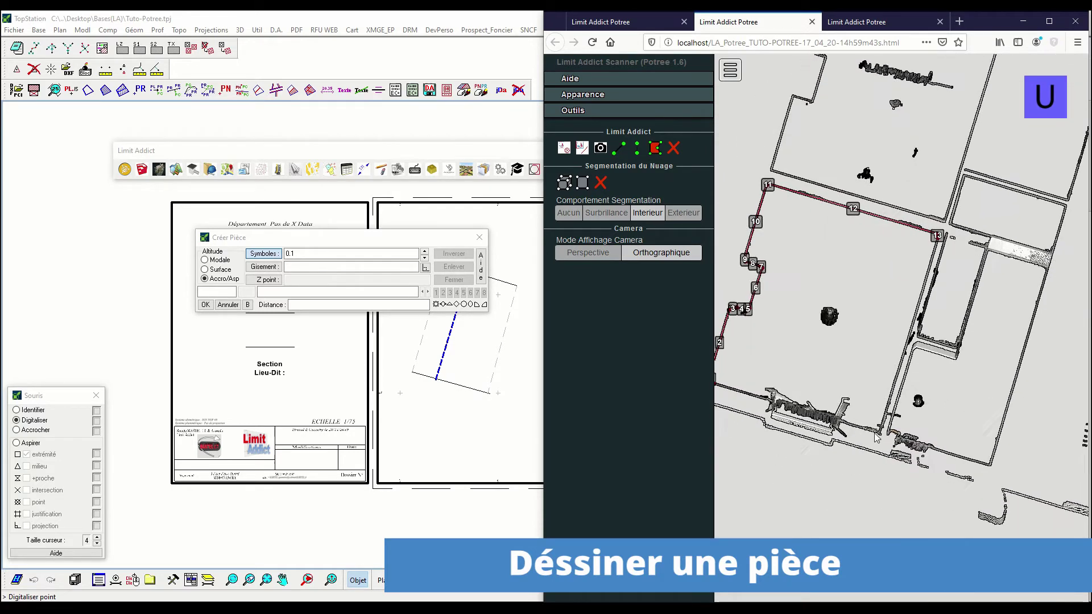
pyautogui.scroll(12, 872, 430)
pyautogui.scroll(-5, 873, 430)
pyautogui.moveTo(876, 490); pyautogui.dragTo(910, 403, button='right')
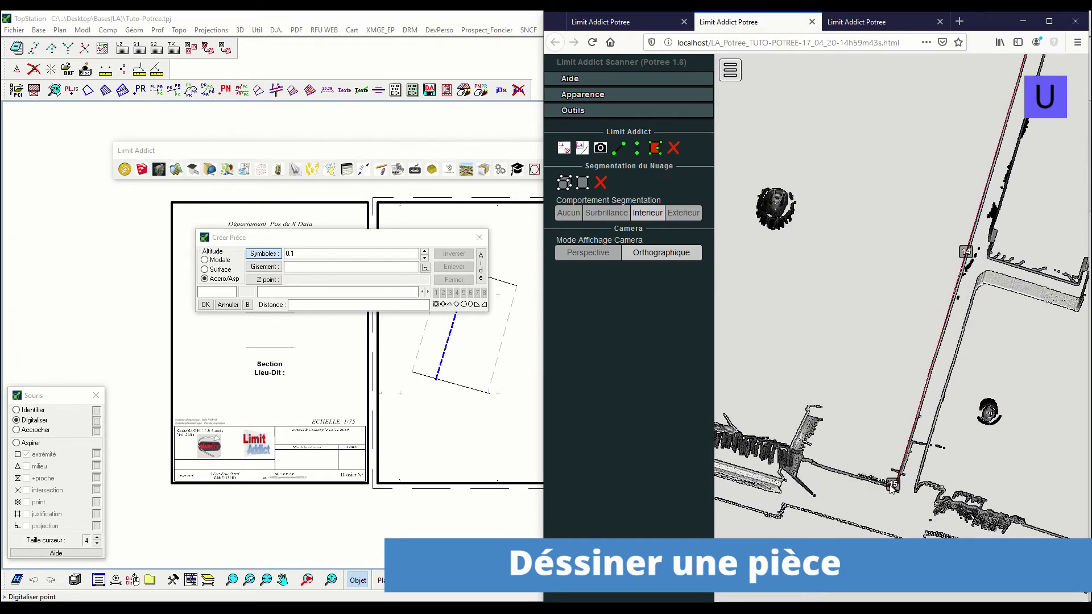
pyautogui.scroll(-5, 850, 463)
pyautogui.moveTo(849, 462); pyautogui.dragTo(917, 484, button='right')
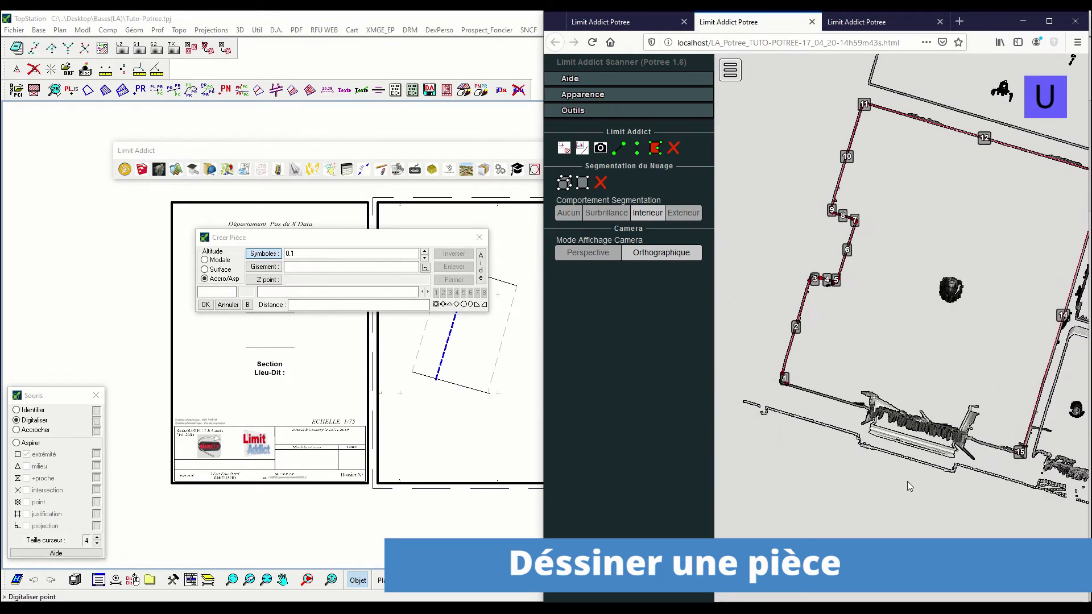
pyautogui.rightClick(901, 481)
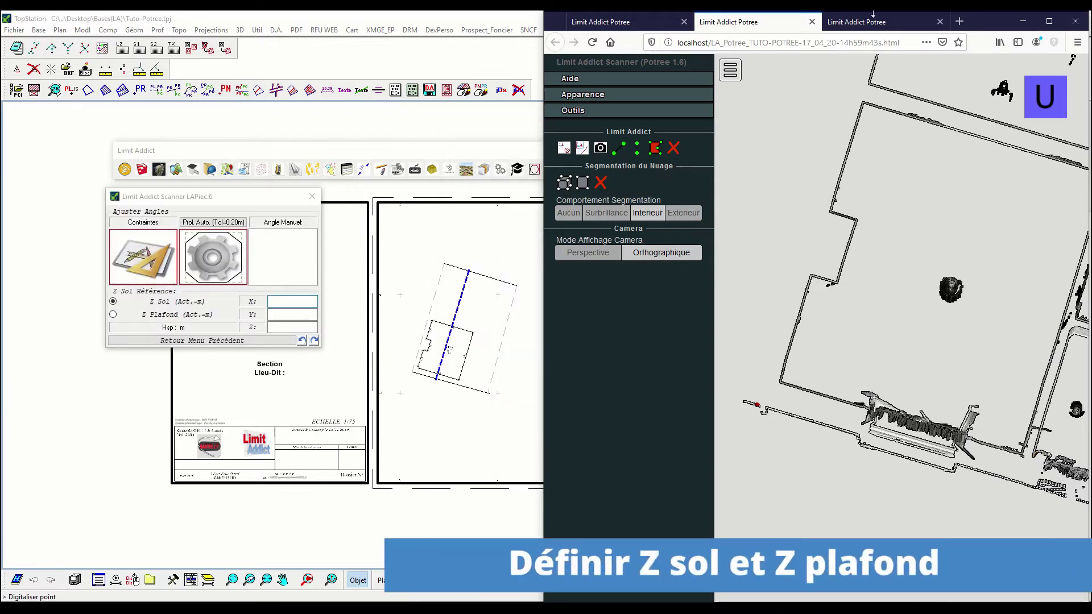
# - Define the room's Z Sol at about 3.11 m and Z Plafond at about 5.68 m from points on the side section
pyautogui.click(873, 17)
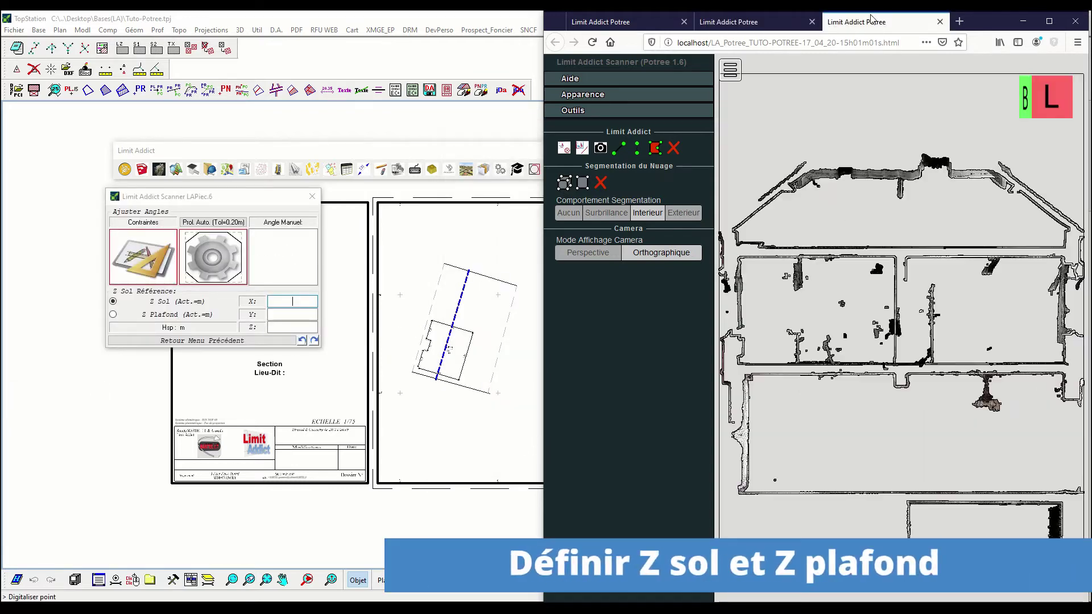
pyautogui.click(565, 149)
pyautogui.click(859, 364)
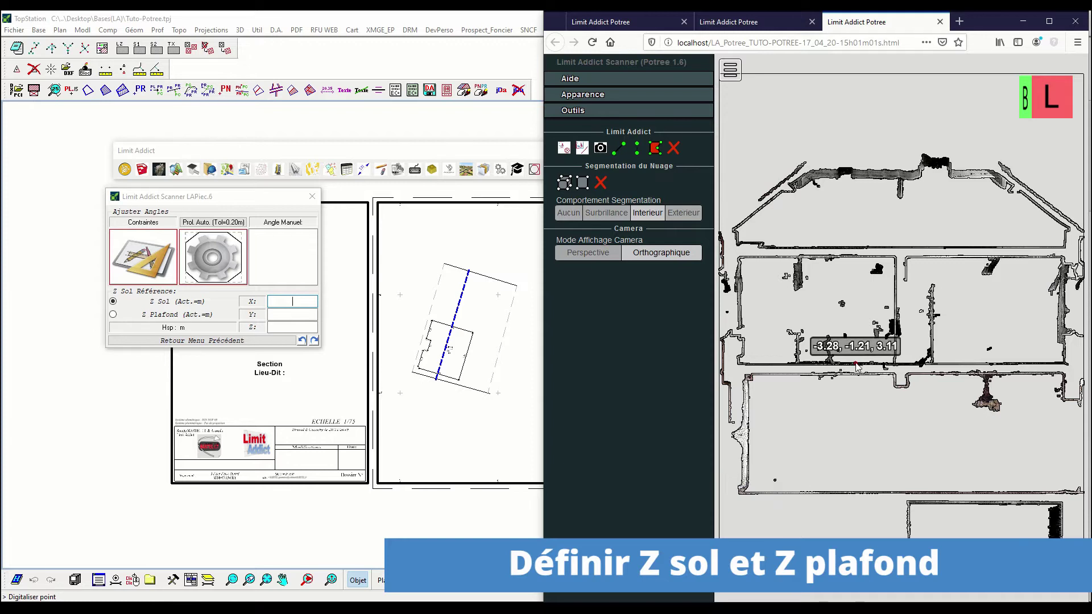
pyautogui.click(860, 261)
# - Manually extend the walls at the room's lower-left corner and recess, and undo the last angle extension
pyautogui.scroll(5, 455, 346)
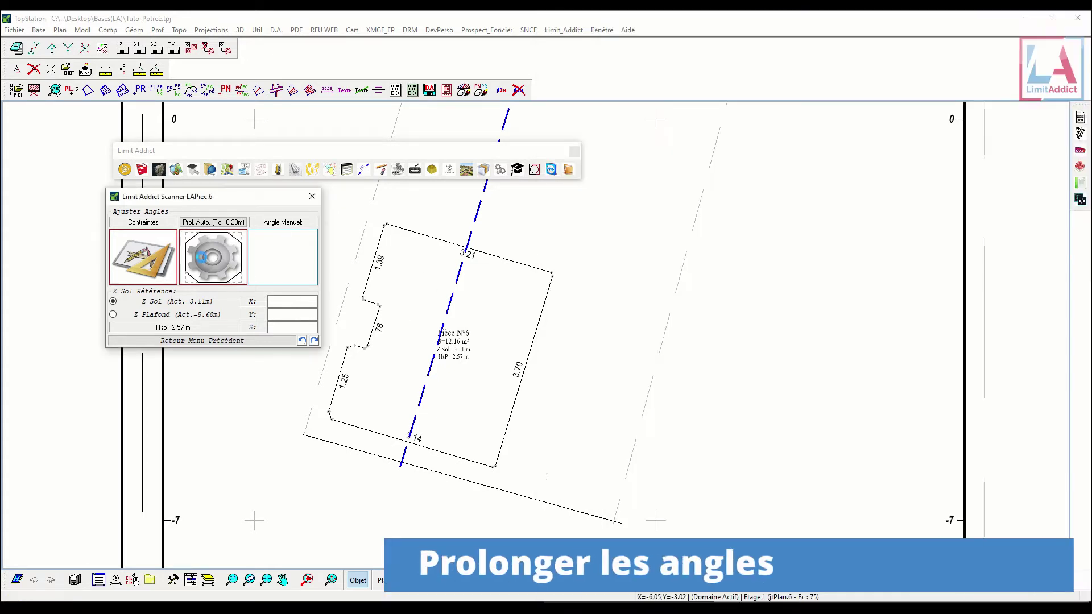
pyautogui.click(370, 282)
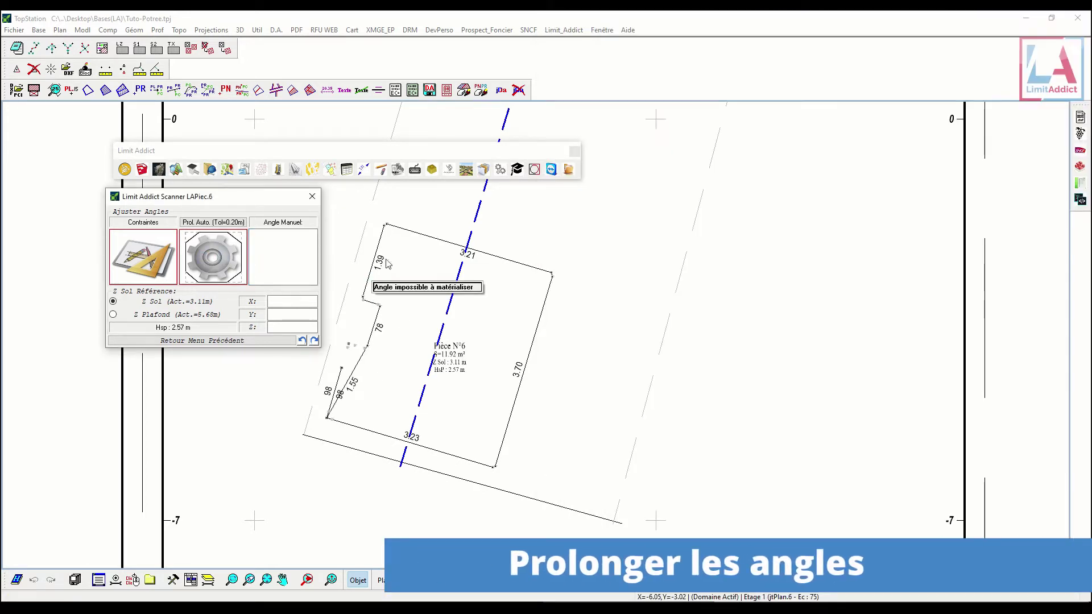
pyautogui.click(302, 340)
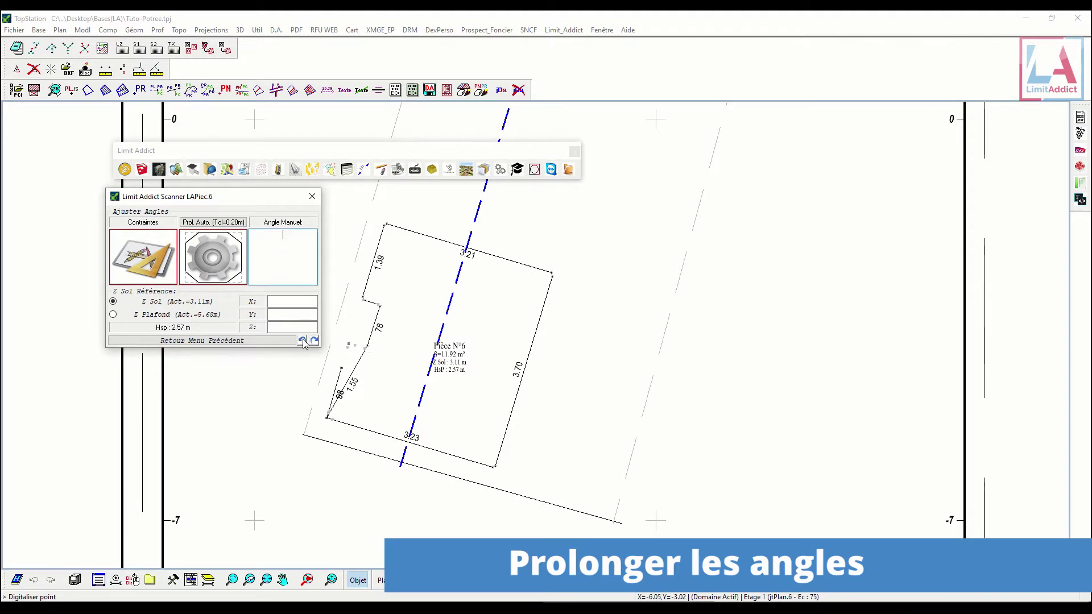
pyautogui.click(302, 341)
pyautogui.scroll(2, 361, 277)
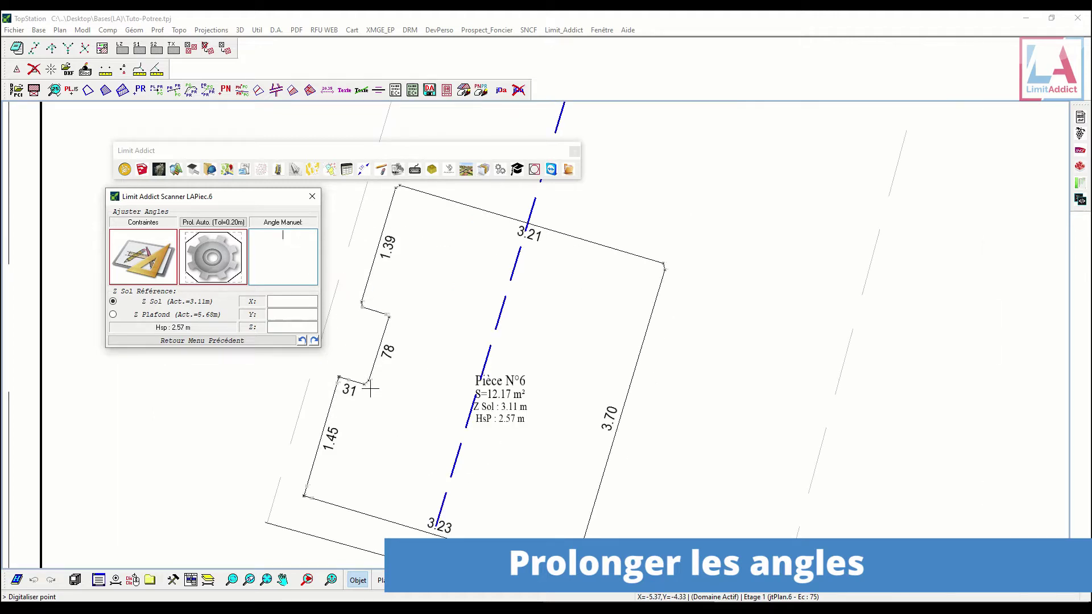
pyautogui.click(388, 316)
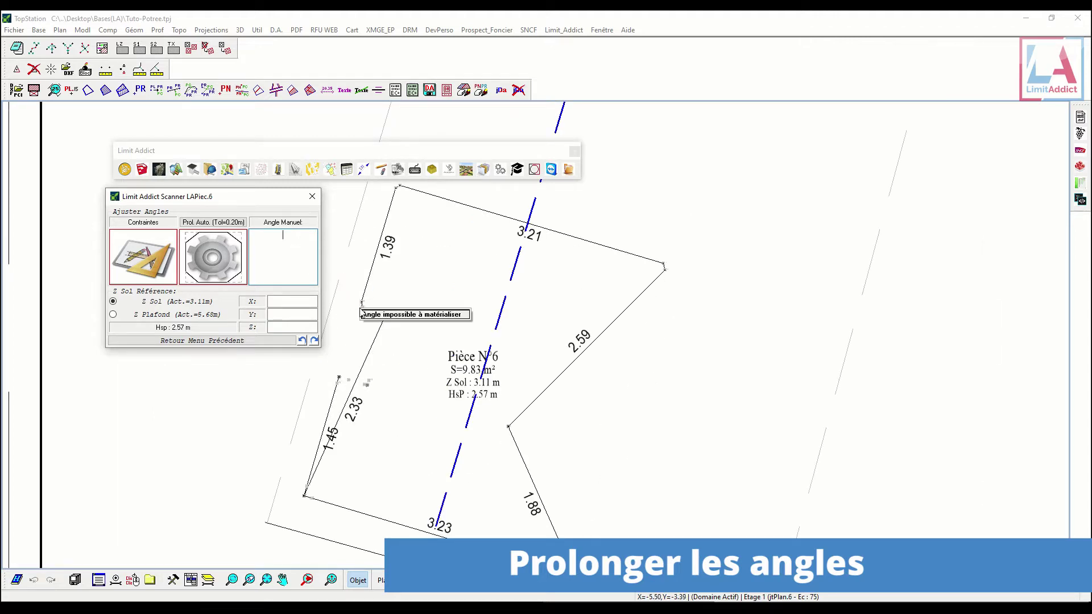
pyautogui.click(303, 341)
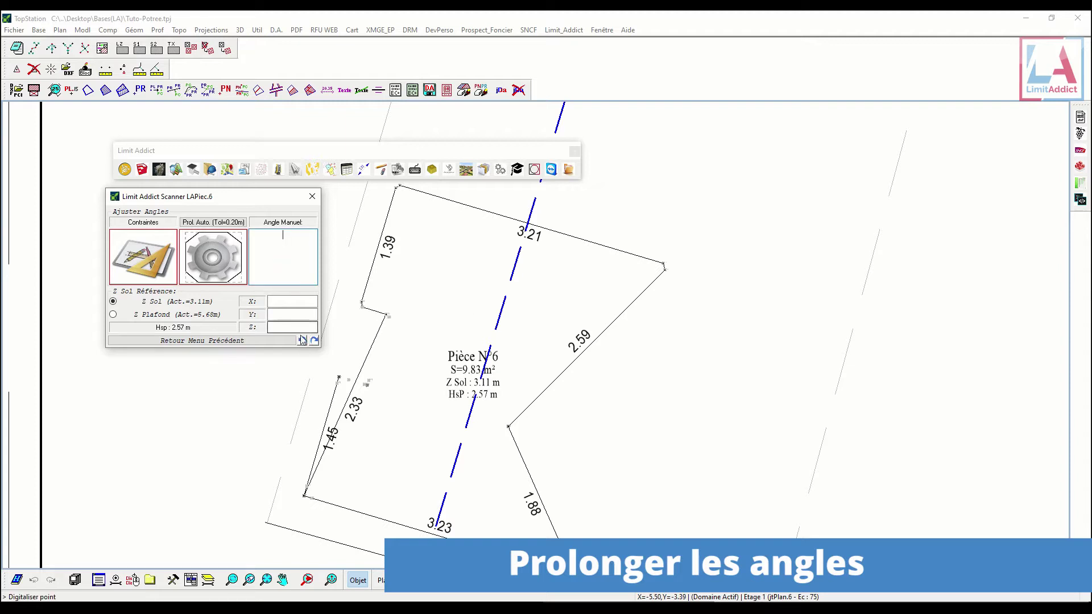
pyautogui.click(303, 340)
# - Manually extend the walls at the corners of Pièce N°6's left recess and at its top-left corner
pyautogui.scroll(1, 388, 316)
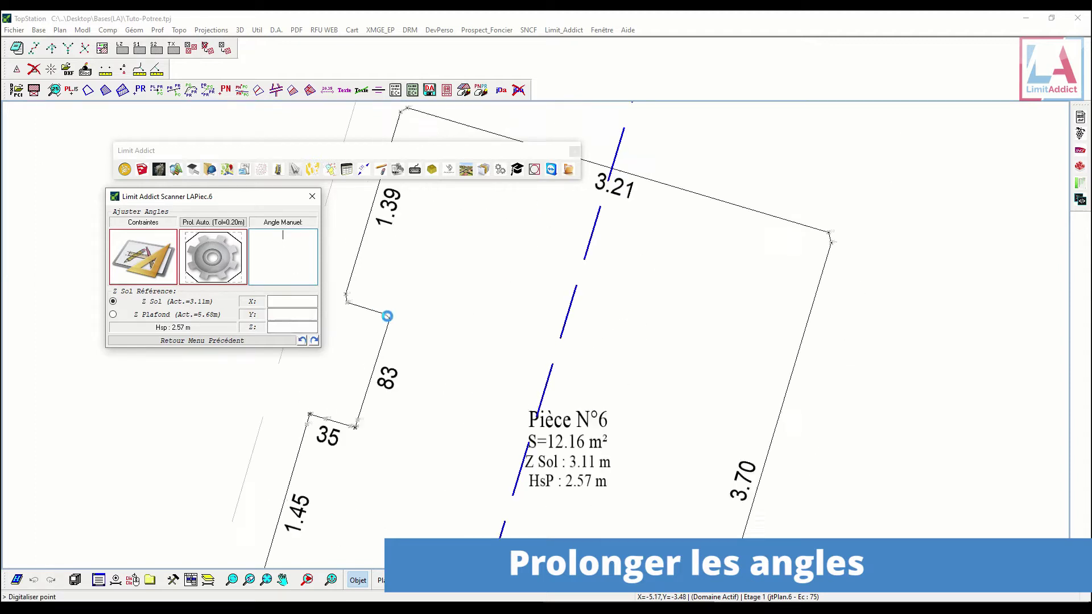
pyautogui.scroll(1, 387, 316)
pyautogui.moveTo(419, 342); pyautogui.dragTo(475, 377, button='middle')
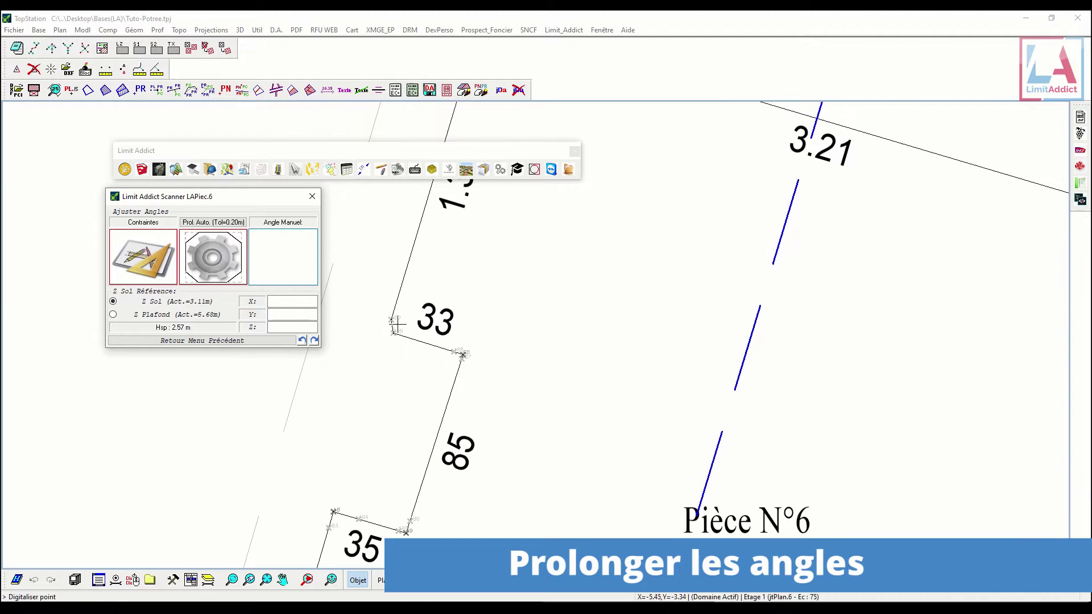
pyautogui.scroll(-3, 396, 321)
pyautogui.scroll(4, 421, 289)
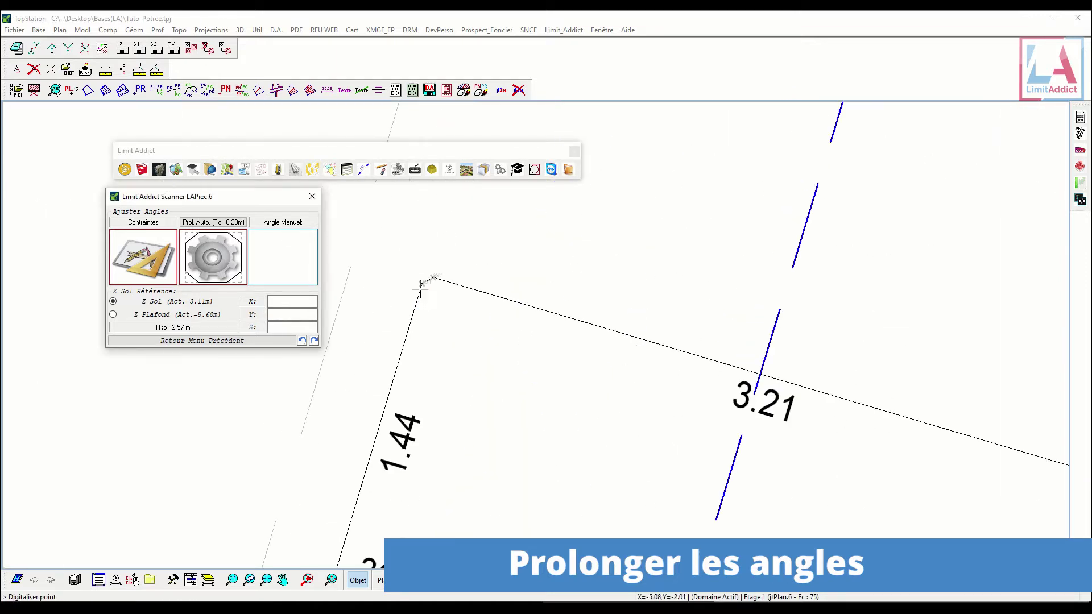
pyautogui.click(426, 278)
# - Manually extend the walls at Pièce N°6's top-right and bottom-right corners
pyautogui.scroll(-4, 510, 339)
pyautogui.scroll(4, 631, 319)
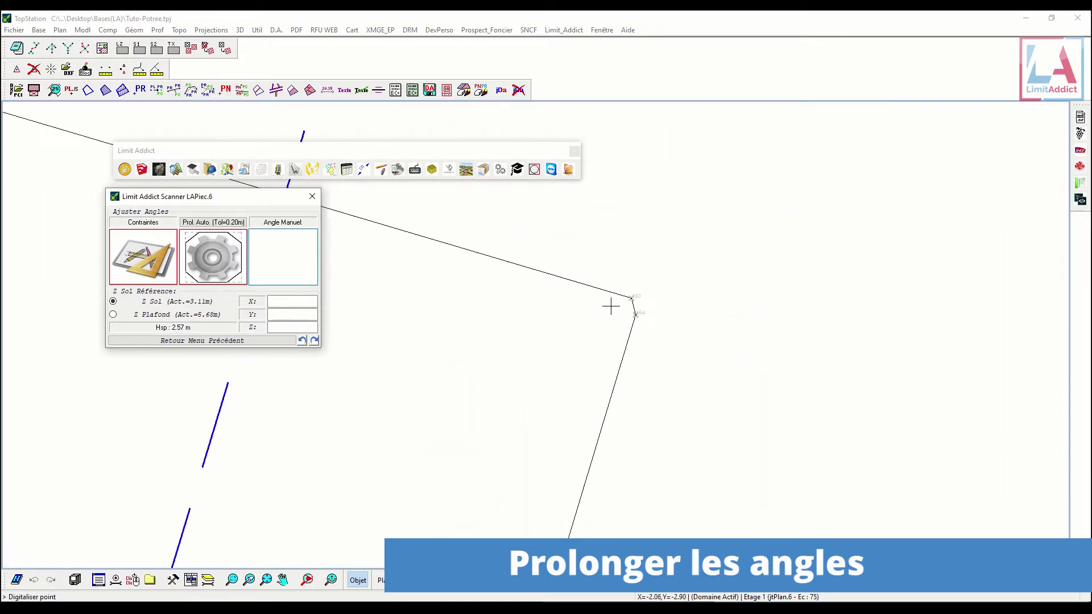
pyautogui.click(640, 304)
pyautogui.scroll(-4, 649, 330)
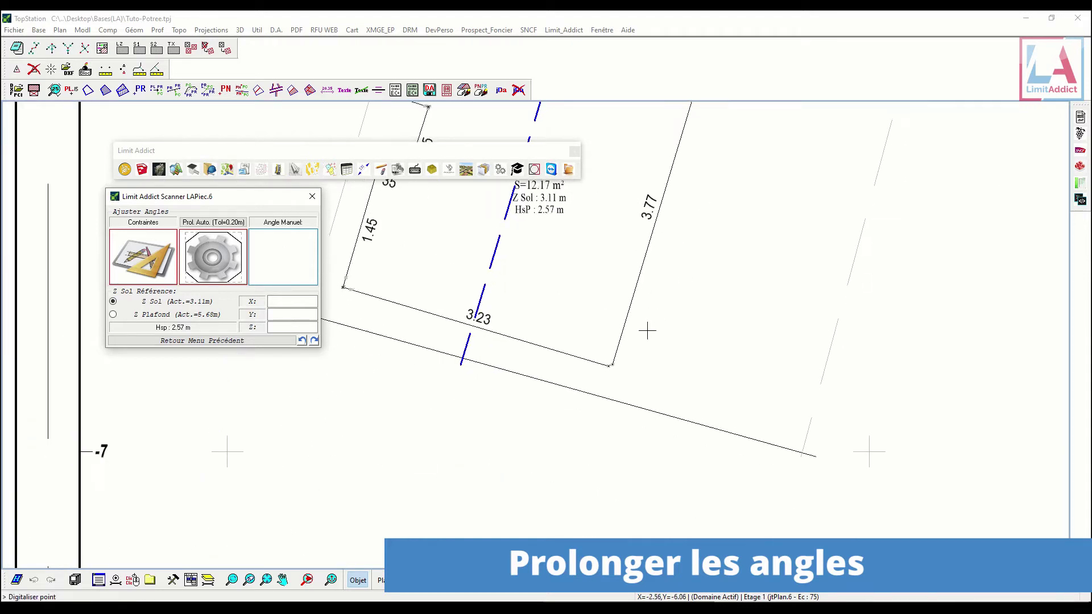
pyautogui.scroll(2, 613, 364)
pyautogui.click(611, 369)
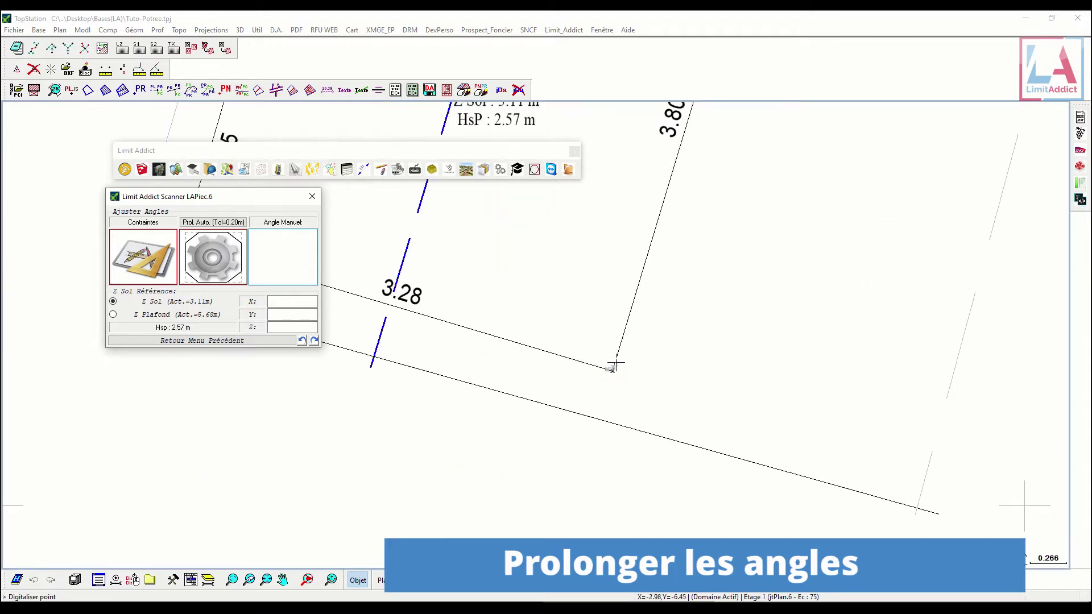
pyautogui.scroll(-4, 580, 312)
pyautogui.scroll(1, 449, 262)
pyautogui.moveTo(541, 250); pyautogui.dragTo(516, 291, button='middle')
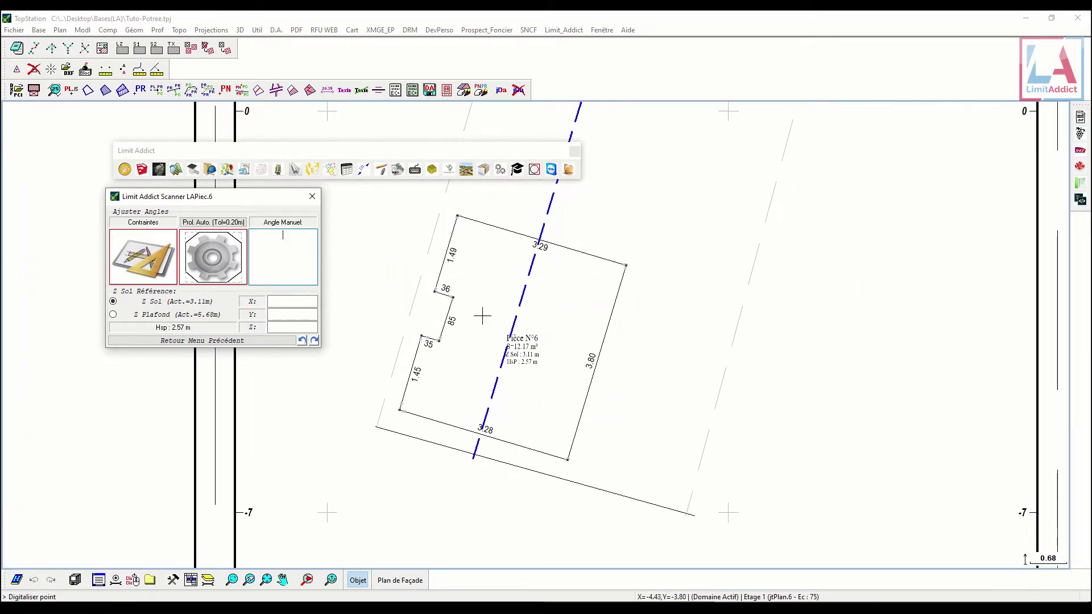
# - Leave the angle adjustment, start creating a new room, and show the room above Pièce N°6 in the Potree top-view section
pyautogui.click(226, 341)
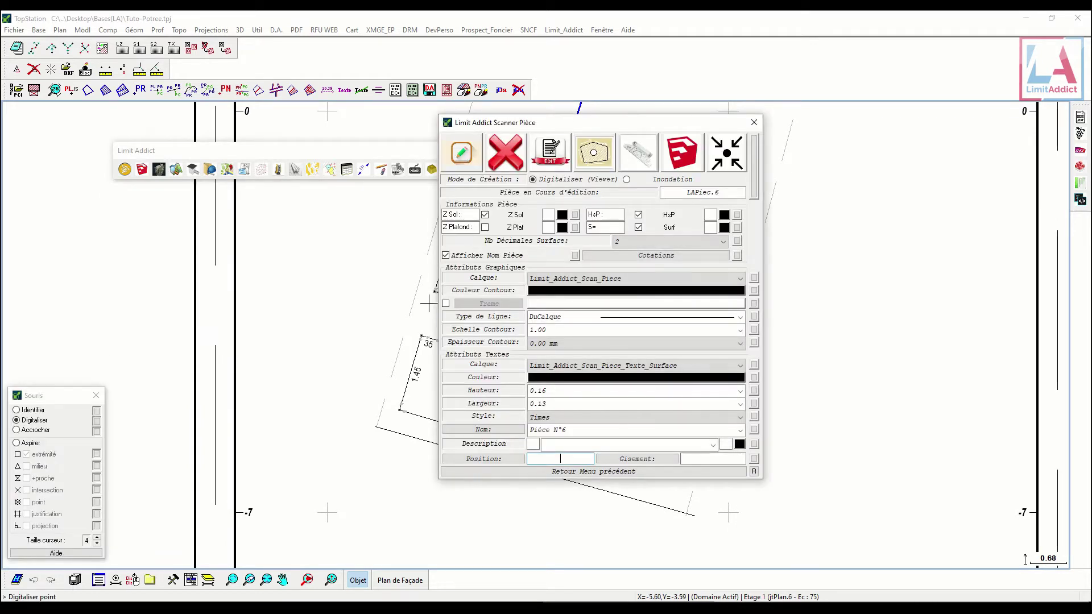
pyautogui.click(458, 157)
pyautogui.scroll(-4, 622, 325)
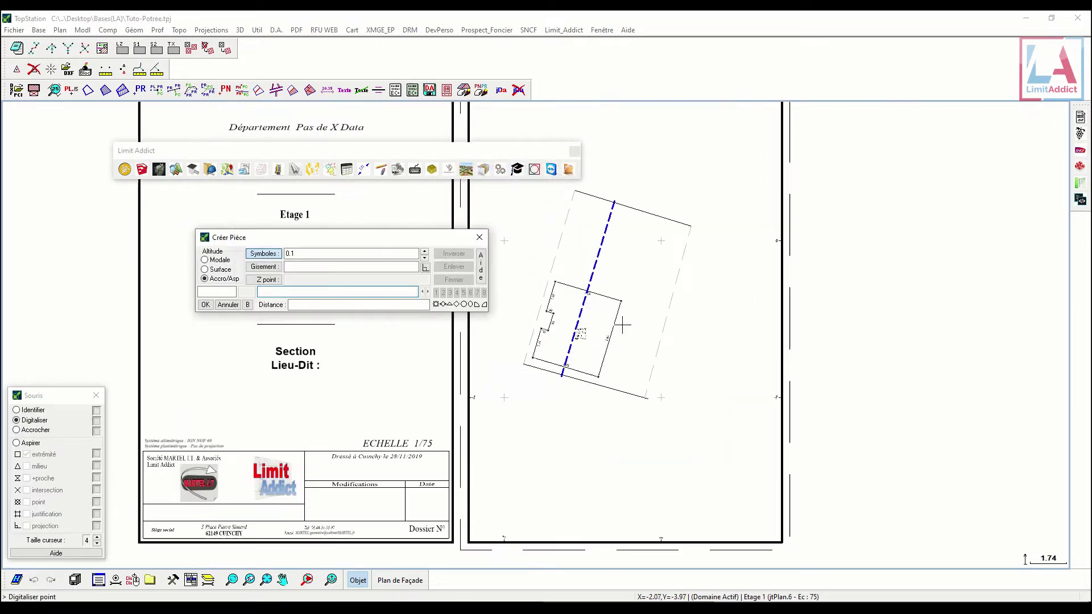
pyautogui.moveTo(638, 334); pyautogui.dragTo(591, 370, button='middle')
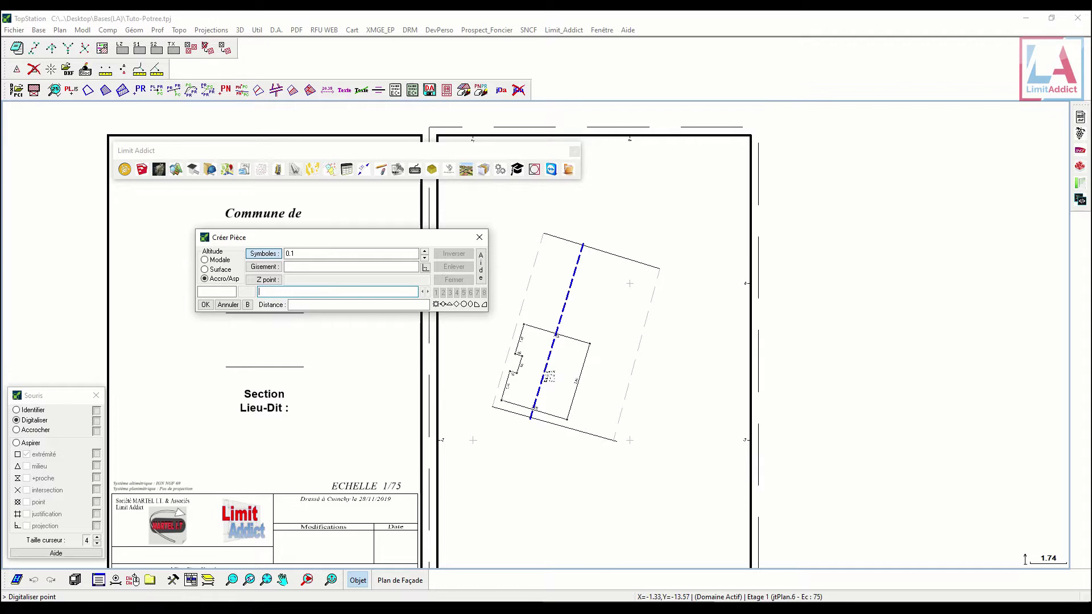
pyautogui.hotkey('alt', 'Tab')
pyautogui.click(778, 25)
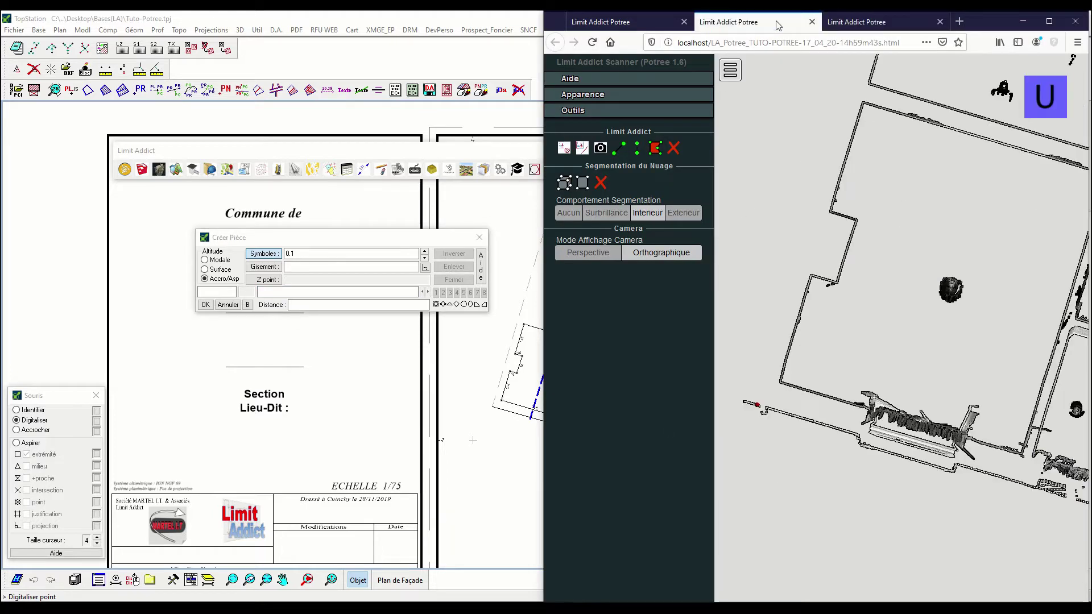
pyautogui.moveTo(981, 122); pyautogui.dragTo(890, 307, button='right')
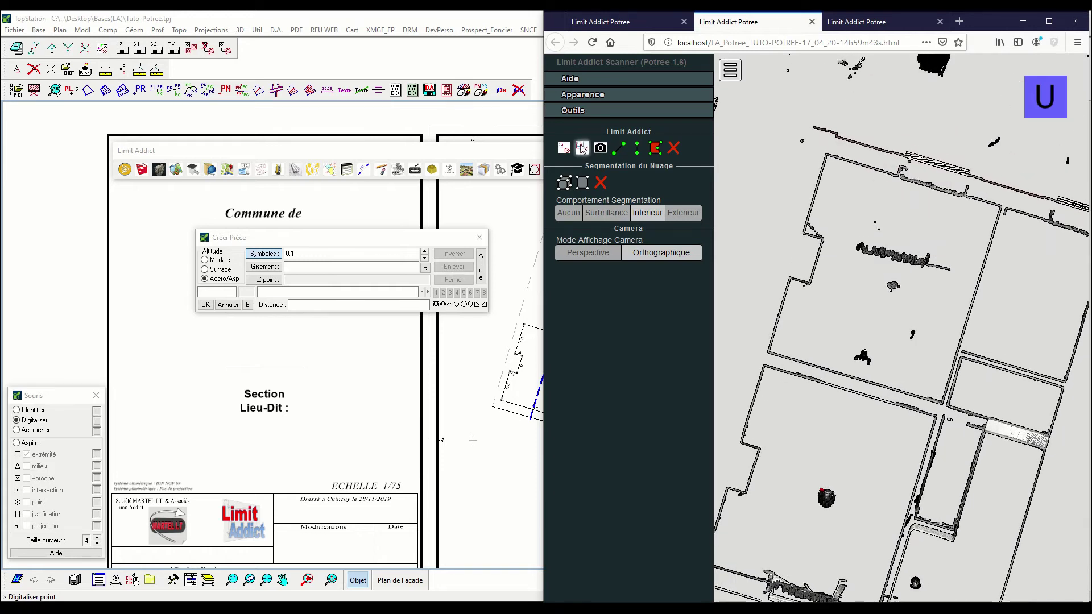
pyautogui.scroll(2, 789, 357)
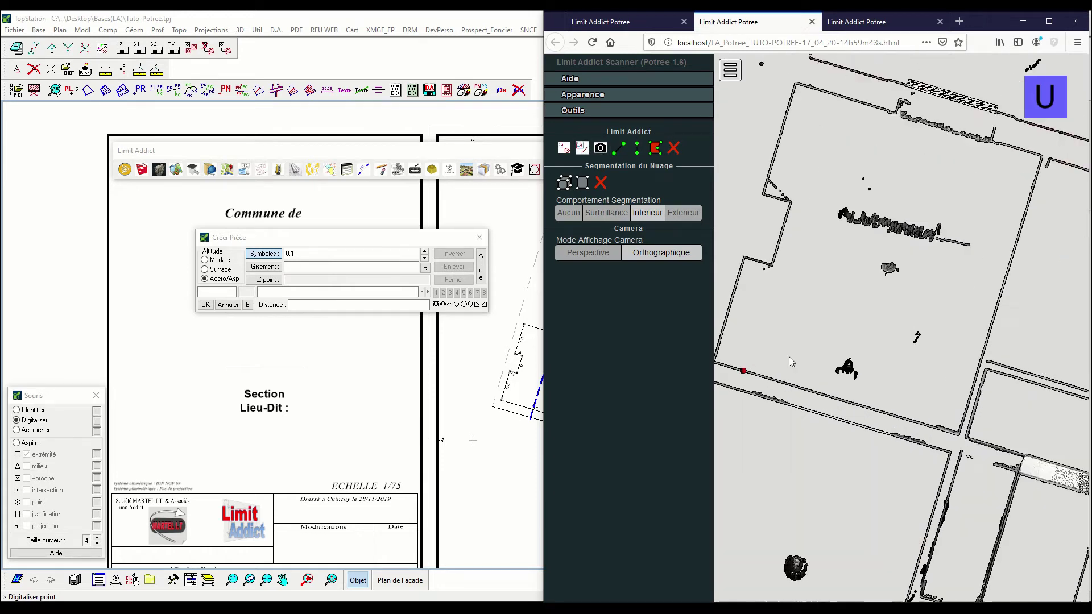
# - Digitize the upper room from its lower-left corner around the stepped recess, upper and right walls to the bottom-right corner, and finish the outline
pyautogui.moveTo(733, 370); pyautogui.dragTo(782, 382, button='right')
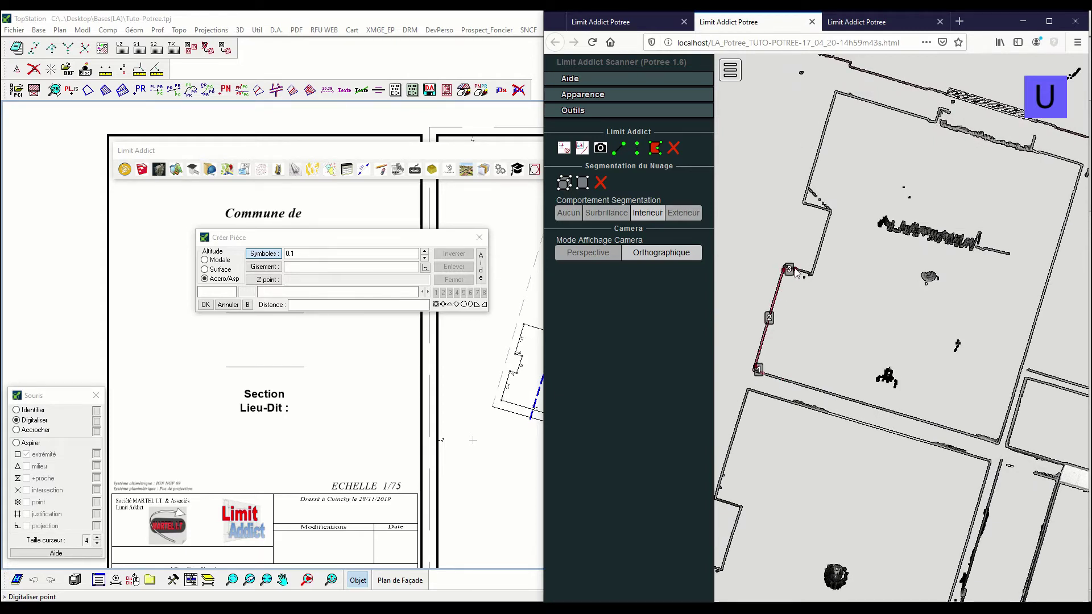
pyautogui.click(788, 269)
pyautogui.click(812, 274)
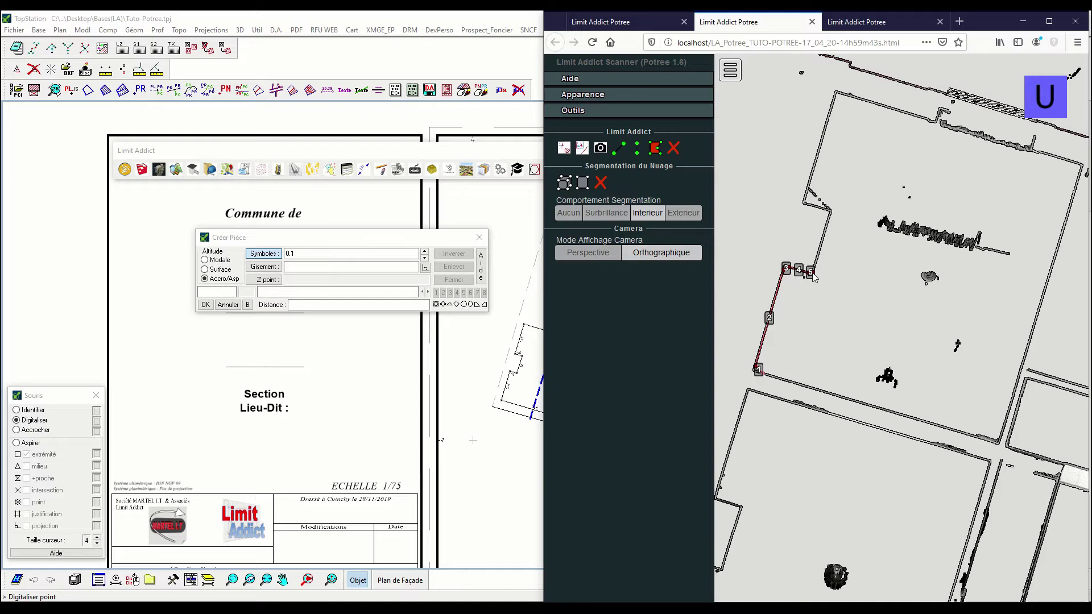
pyautogui.click(829, 212)
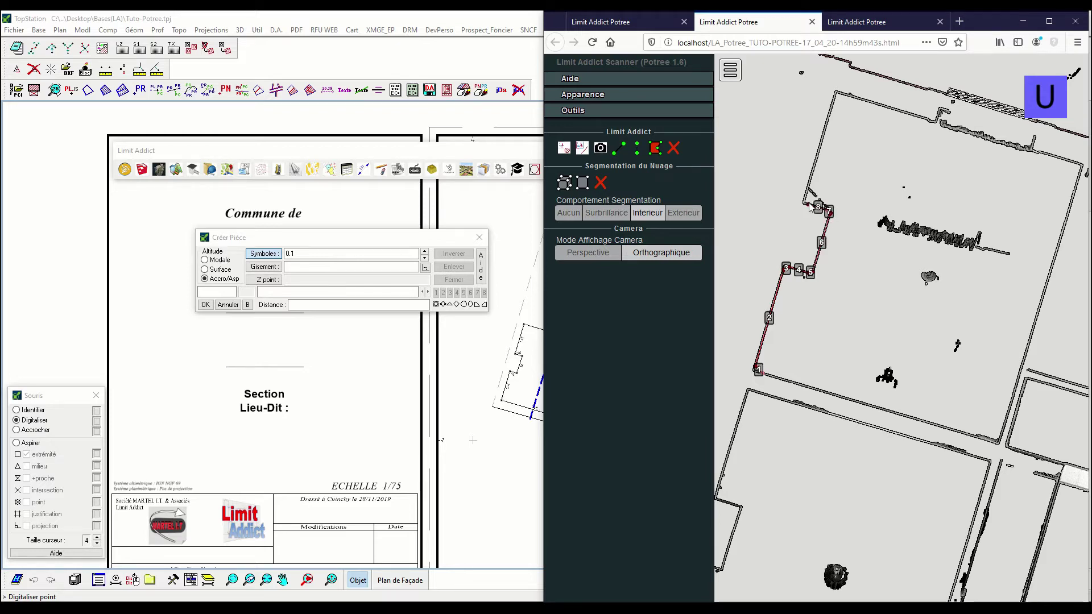
pyautogui.click(837, 94)
pyautogui.click(1081, 167)
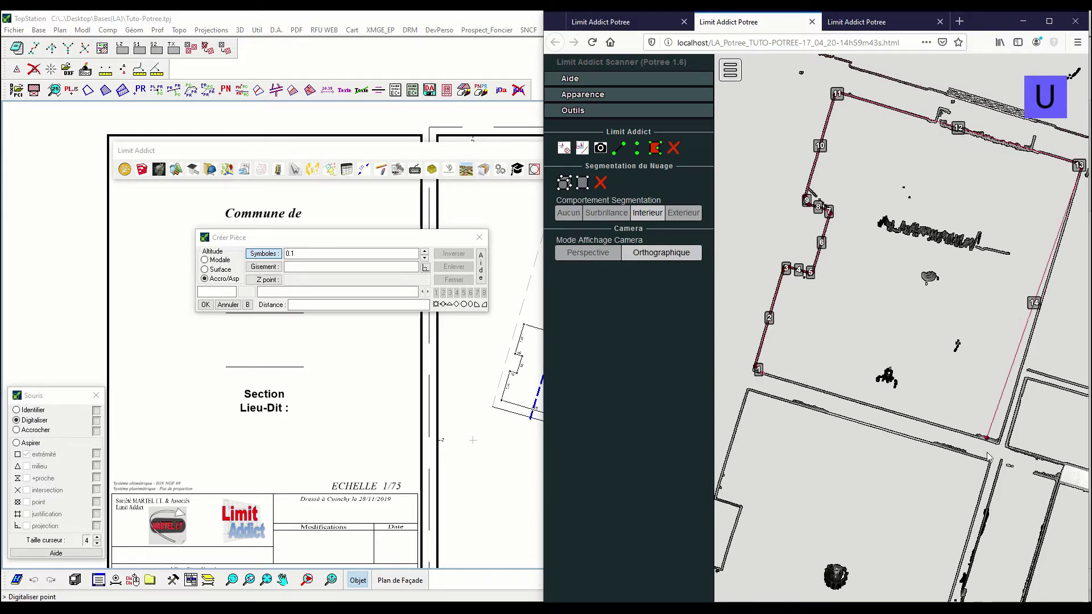
pyautogui.click(1000, 442)
pyautogui.rightClick(983, 438)
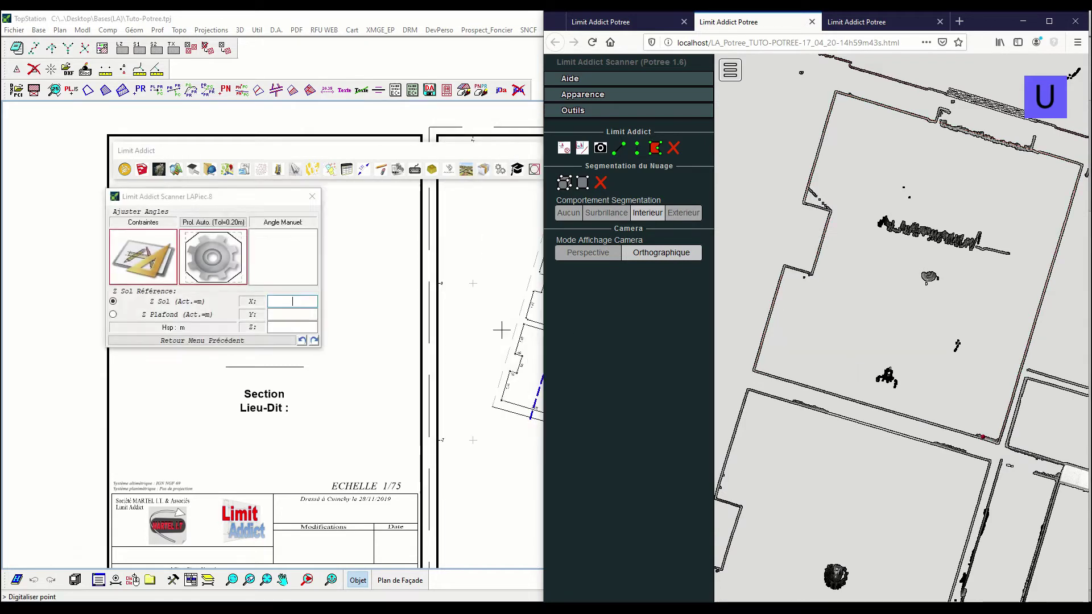
# - Define the new room's Z Sol at about 3.10 m and Z Plafond at about 5.68 m from points on the side section
pyautogui.click(855, 16)
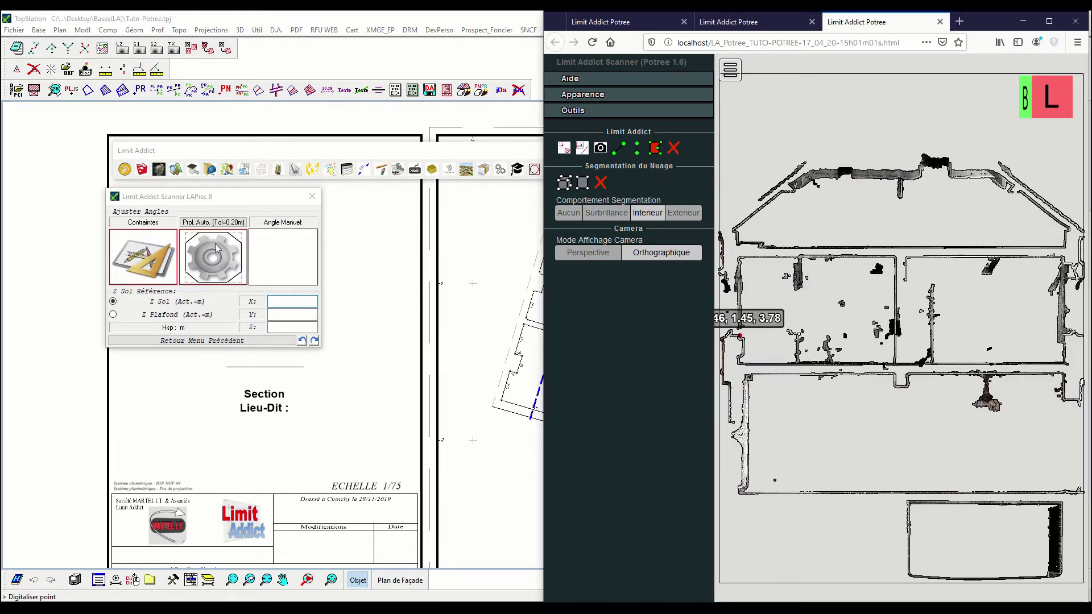
pyautogui.click(284, 300)
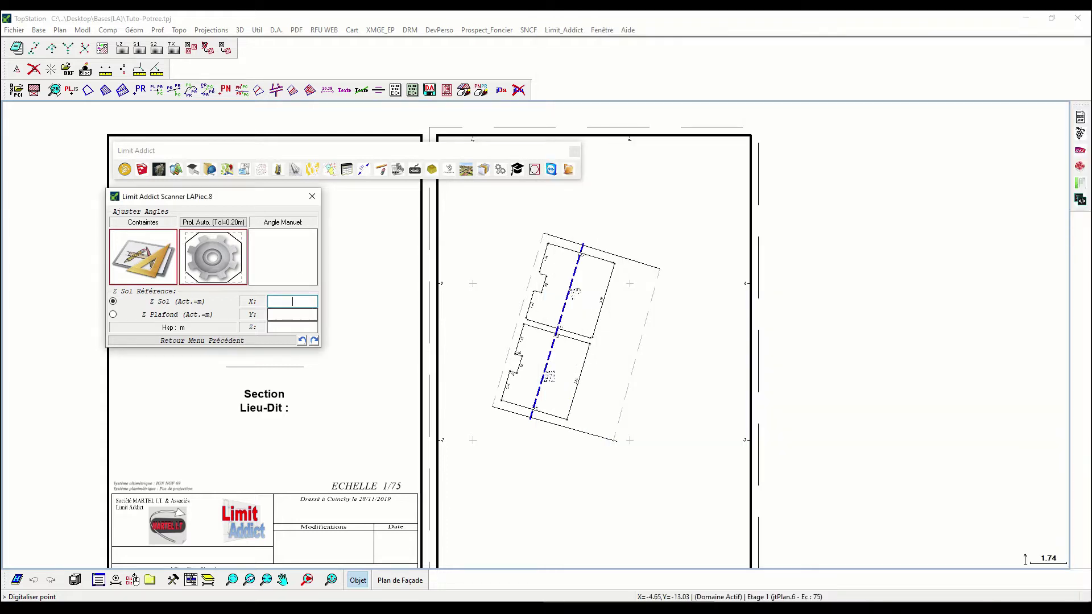
pyautogui.hotkey('alt', 'Tab')
pyautogui.click(994, 363)
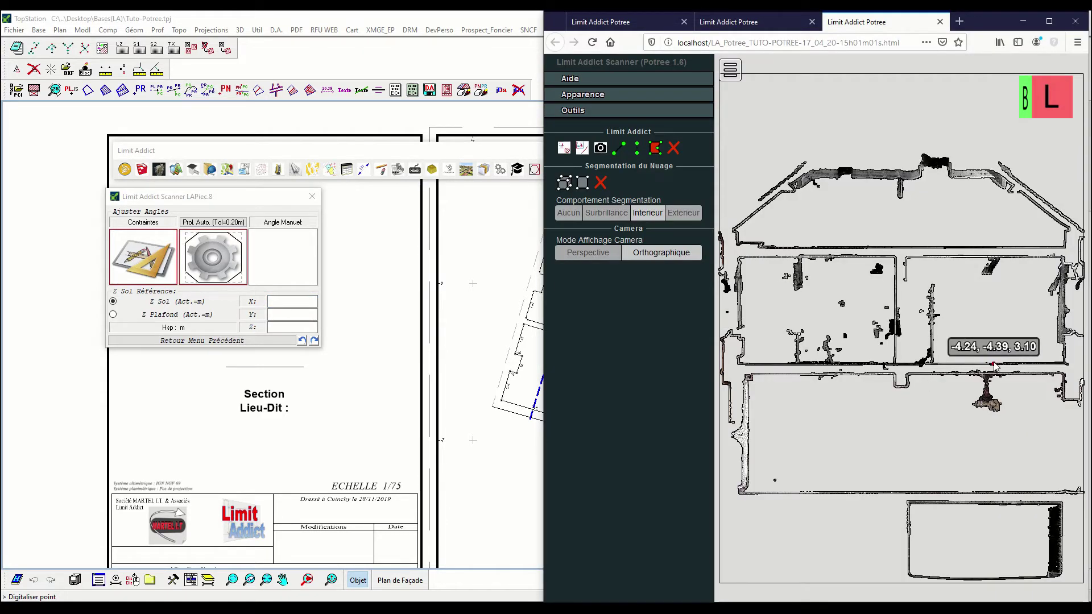
pyautogui.click(1001, 254)
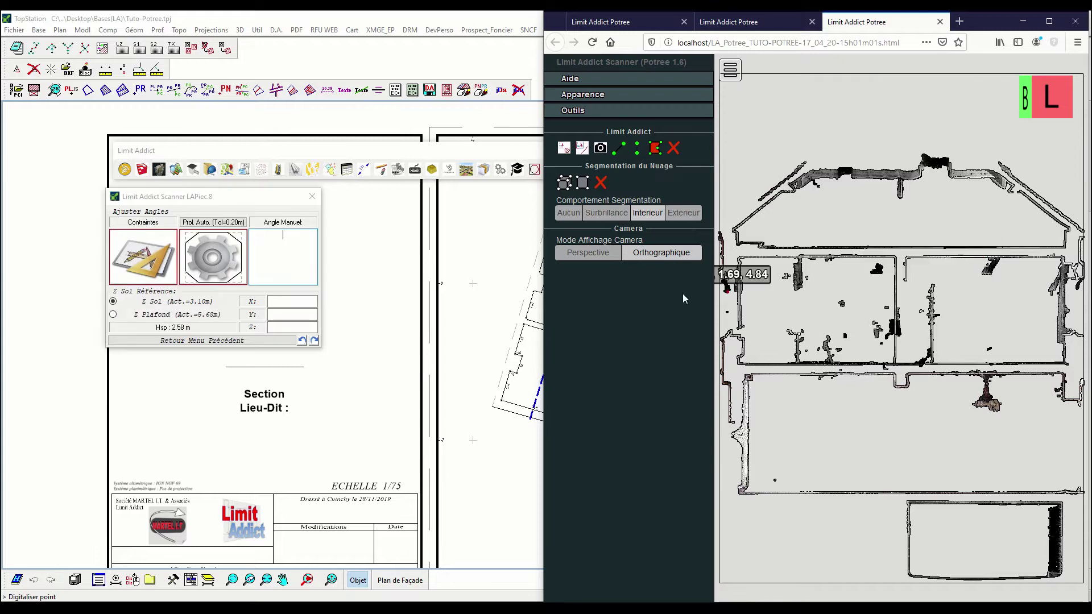
# - Automatically extend the walls at all corners of Pièce N°8 with the 0.20 m tolerance
pyautogui.scroll(-1, 478, 347)
pyautogui.scroll(3, 517, 313)
pyautogui.moveTo(526, 313); pyautogui.dragTo(347, 366, button='middle')
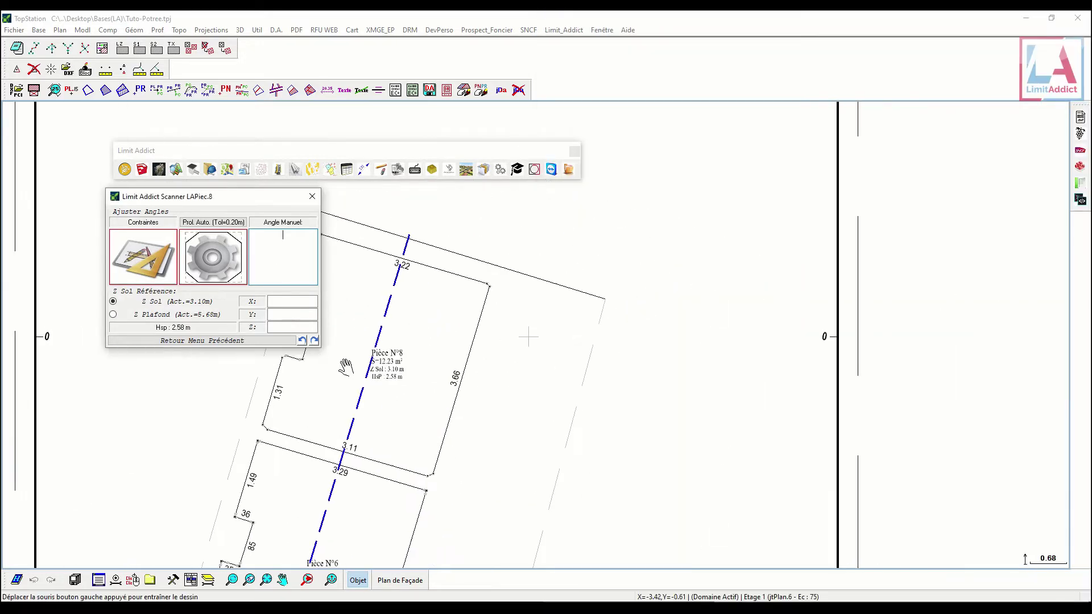
pyautogui.scroll(1, 375, 372)
pyautogui.moveTo(389, 396); pyautogui.dragTo(438, 392, button='middle')
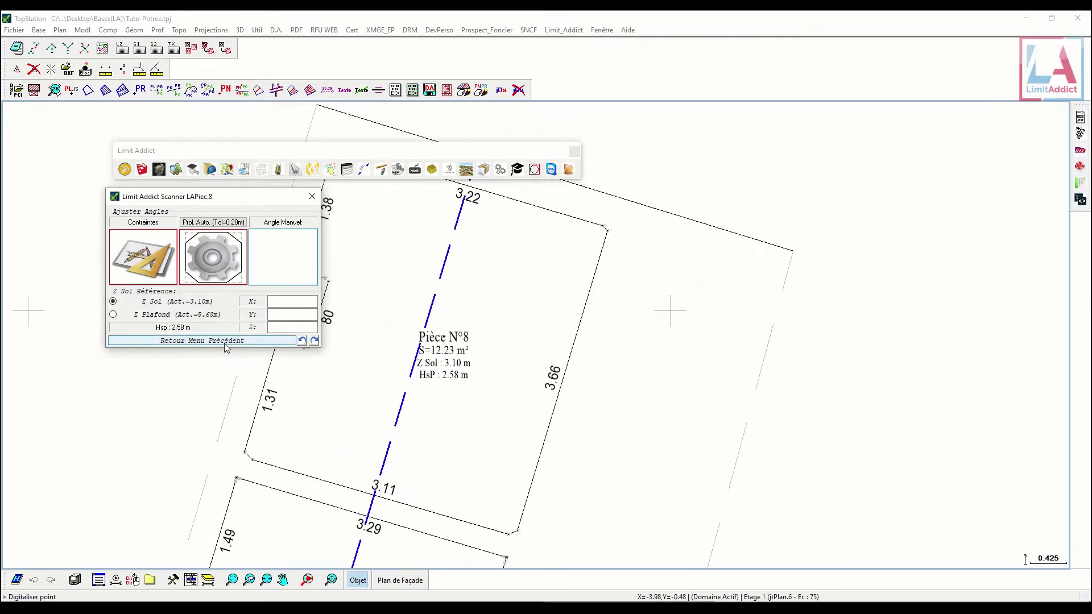
pyautogui.moveTo(516, 320); pyautogui.dragTo(594, 358, button='middle')
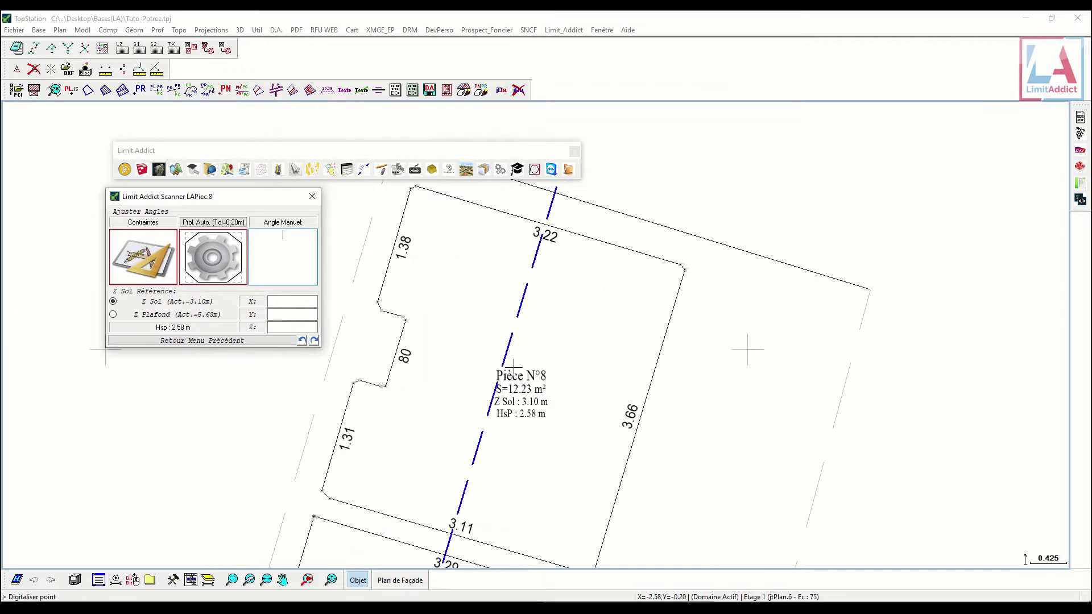
pyautogui.click(228, 263)
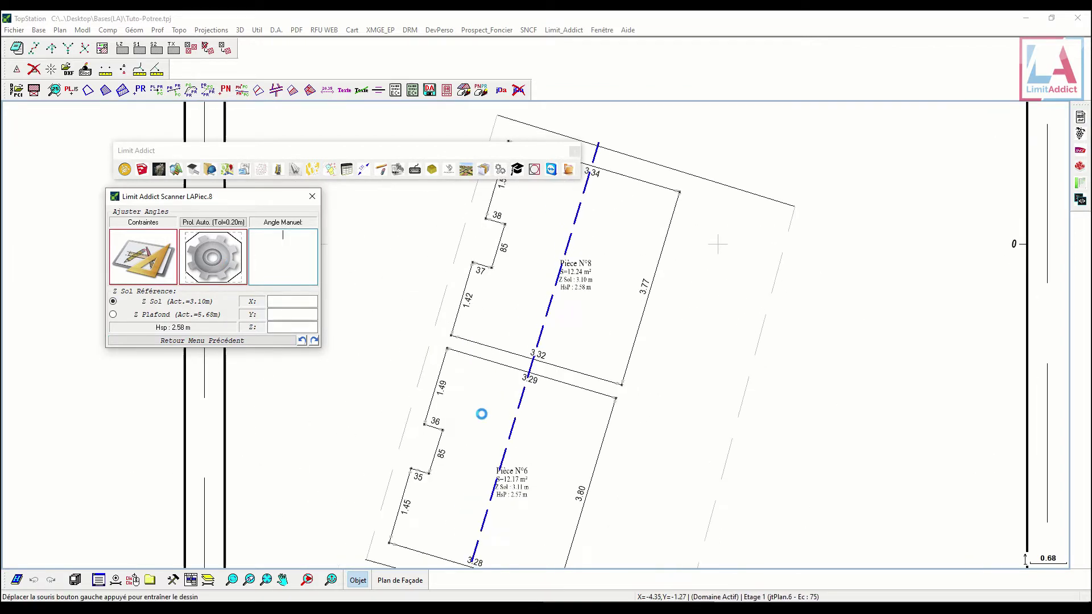
# - Check the extended corners of Pièce N°8 against Pièce N°6 and return to the room settings
pyautogui.scroll(3, 414, 480)
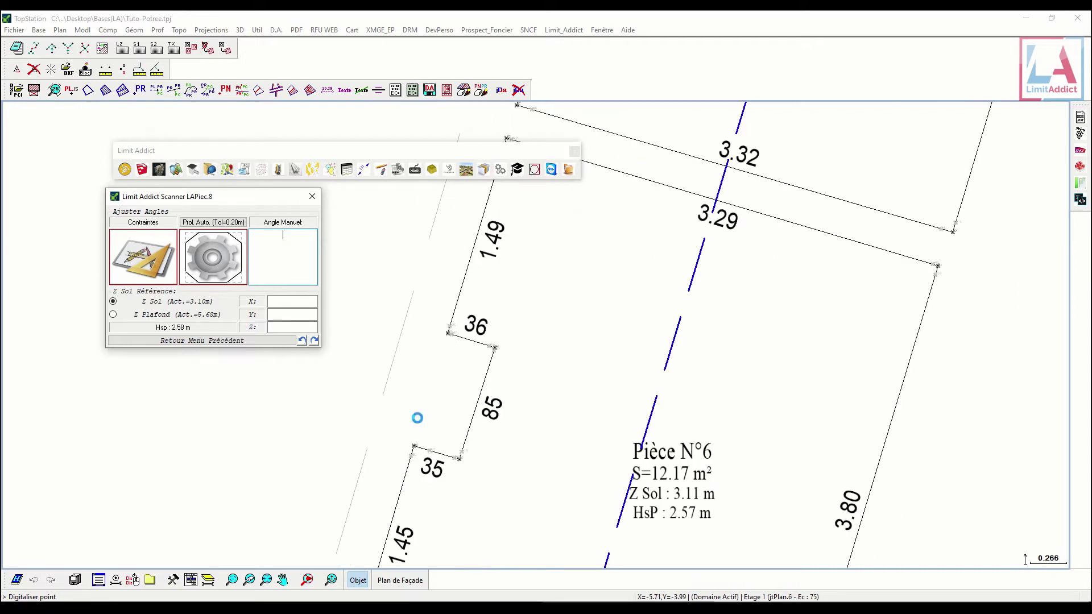
pyautogui.scroll(-1, 417, 418)
pyautogui.moveTo(520, 370); pyautogui.dragTo(472, 530, button='middle')
pyautogui.moveTo(506, 342); pyautogui.dragTo(472, 405, button='middle')
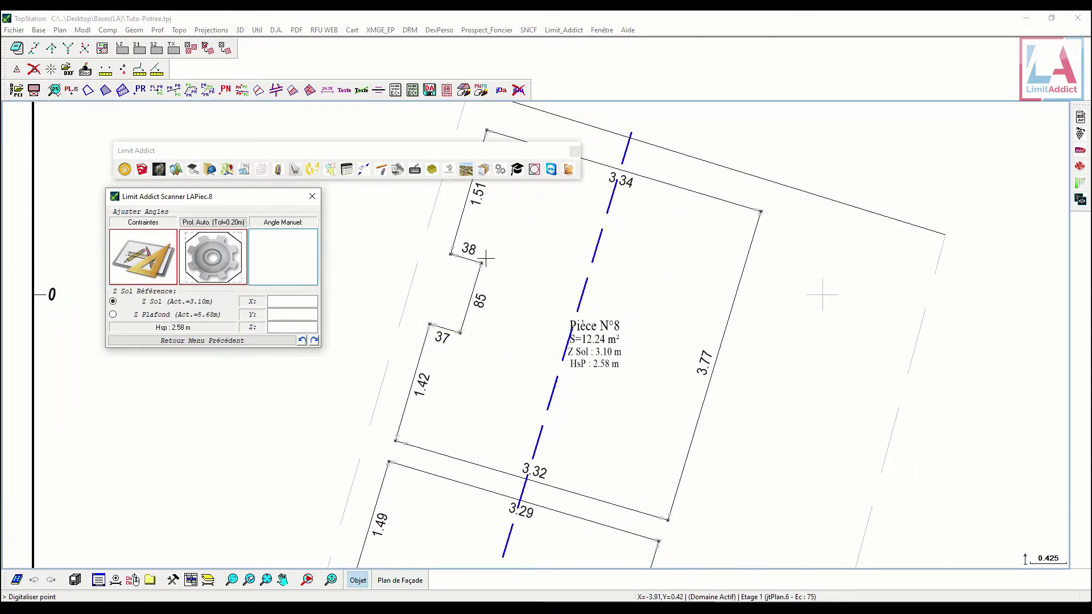
pyautogui.scroll(-1, 558, 252)
pyautogui.moveTo(644, 285); pyautogui.dragTo(647, 309, button='middle')
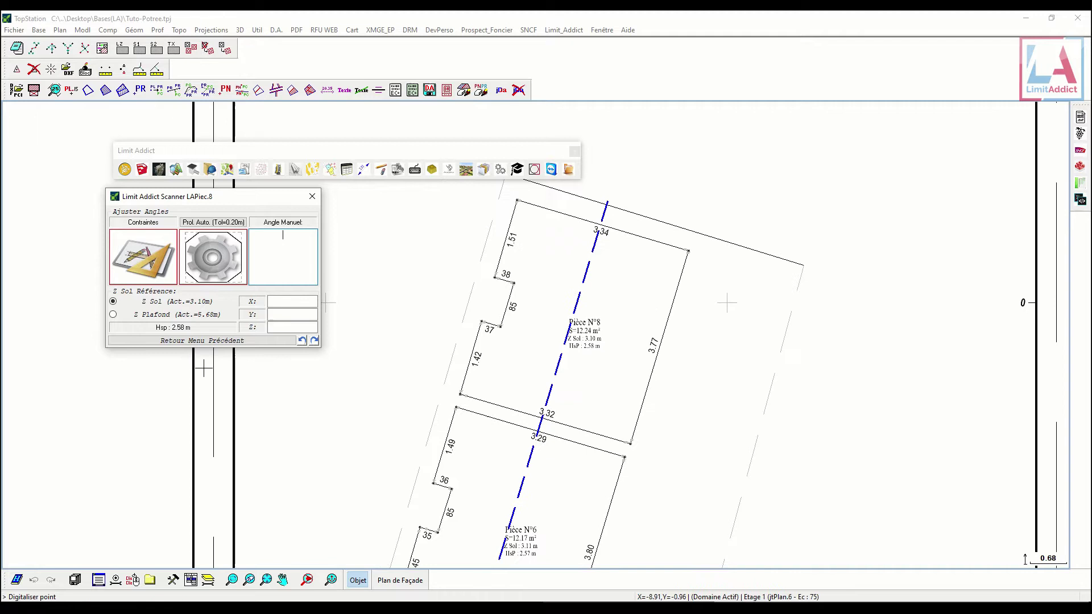
pyautogui.click(213, 341)
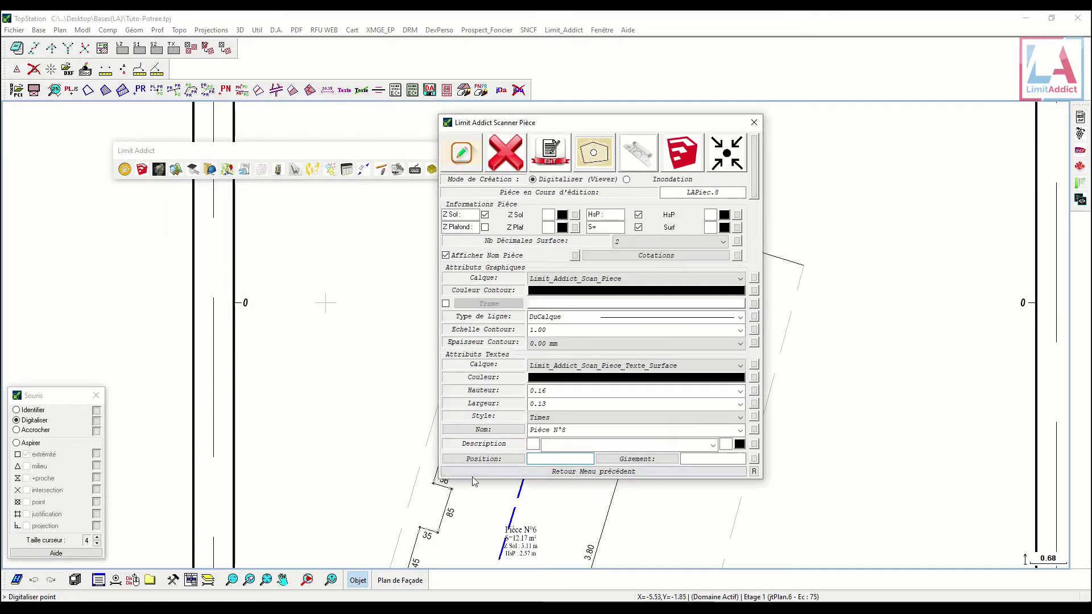
pyautogui.scroll(-1, 385, 413)
pyautogui.moveTo(374, 440); pyautogui.dragTo(288, 408, button='middle')
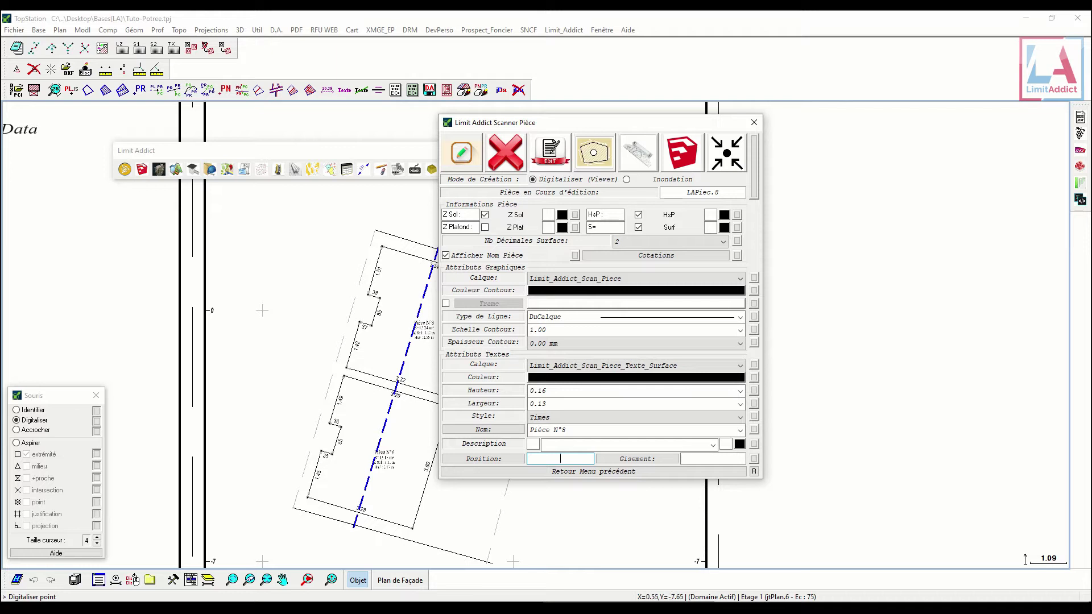
pyautogui.moveTo(492, 609)
pyautogui.moveTo(503, 551)
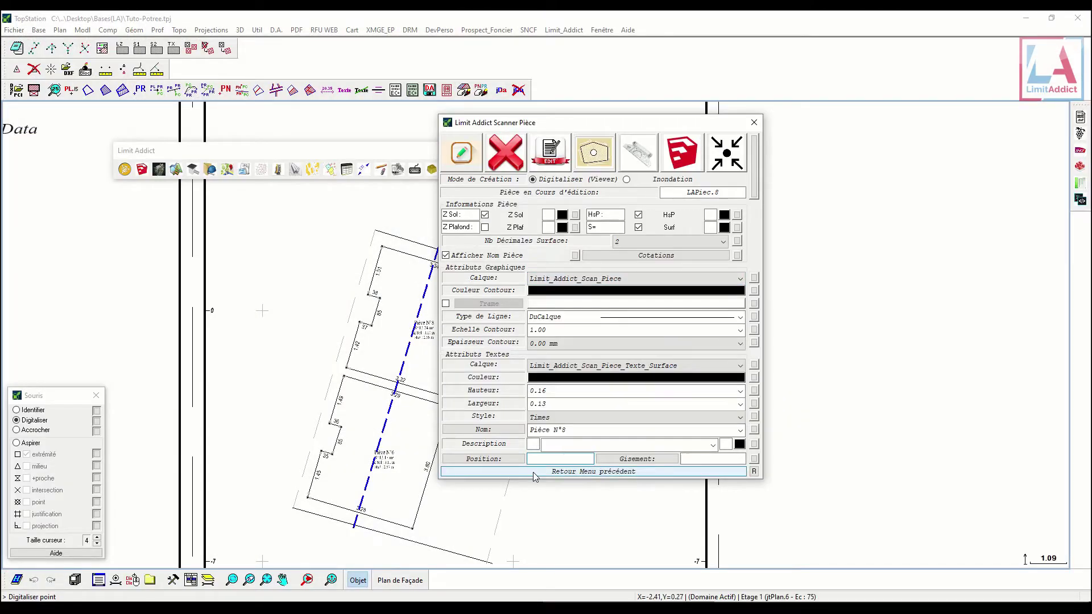
# - Leave the room editor and make the Rez-de-Chaussée plan at scale 75 the current plan
pyautogui.click(535, 472)
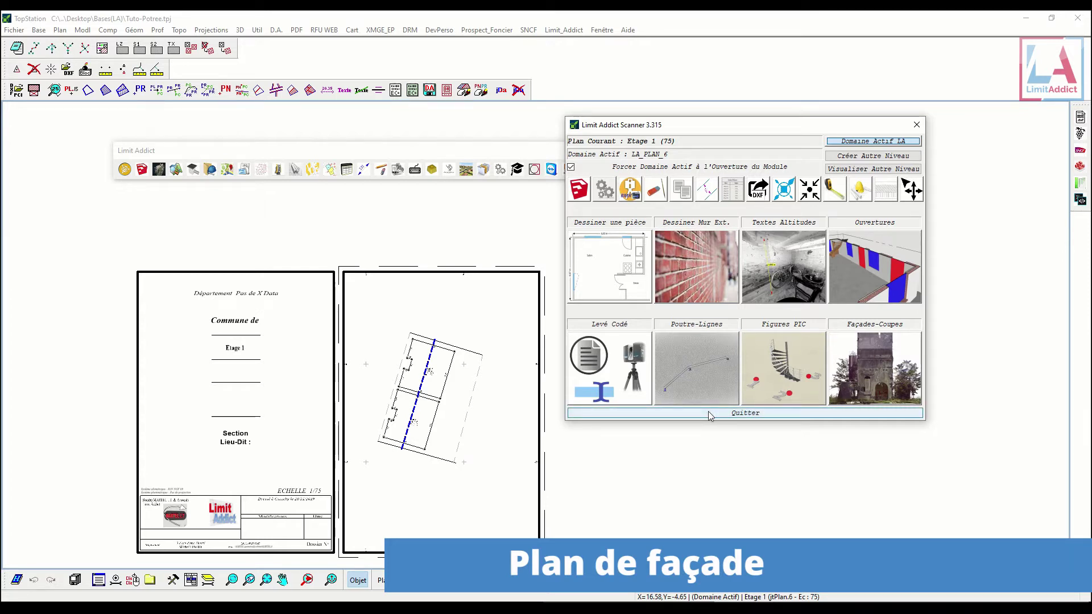
pyautogui.click(745, 415)
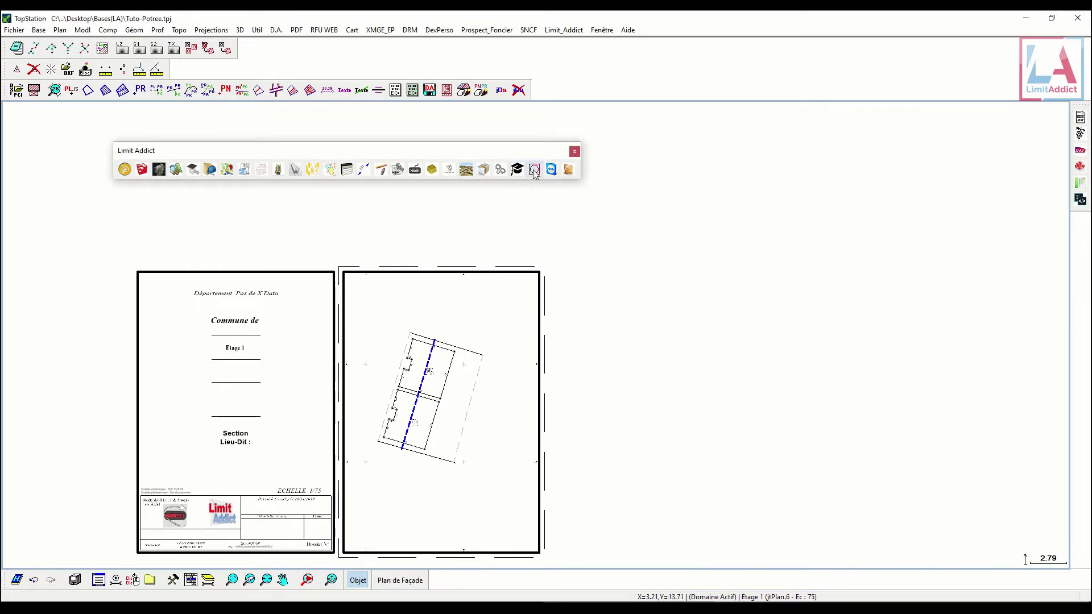
pyautogui.click(495, 277)
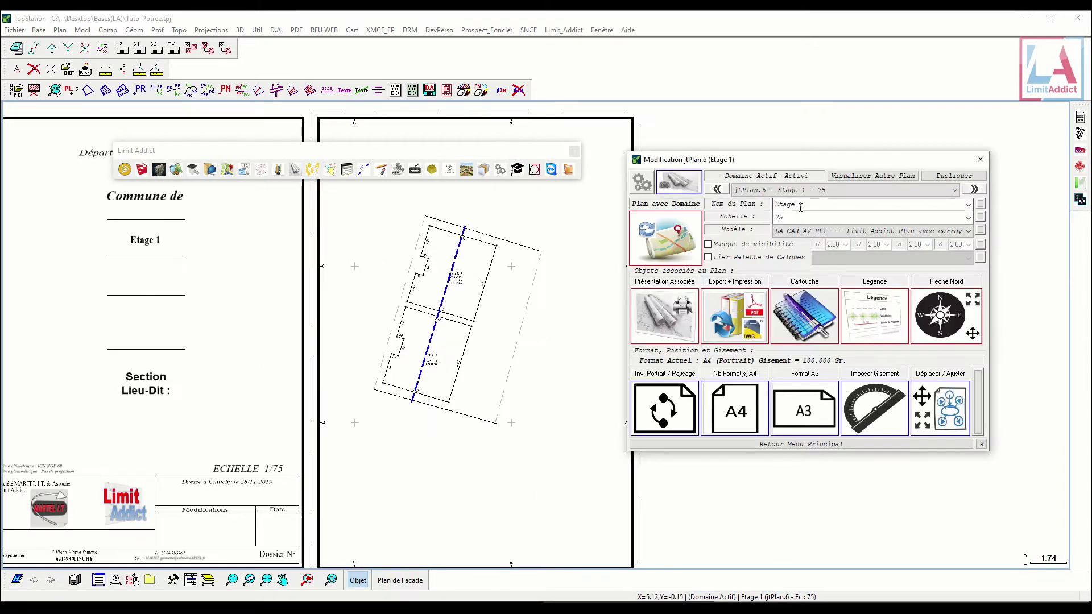
pyautogui.click(795, 194)
pyautogui.click(788, 205)
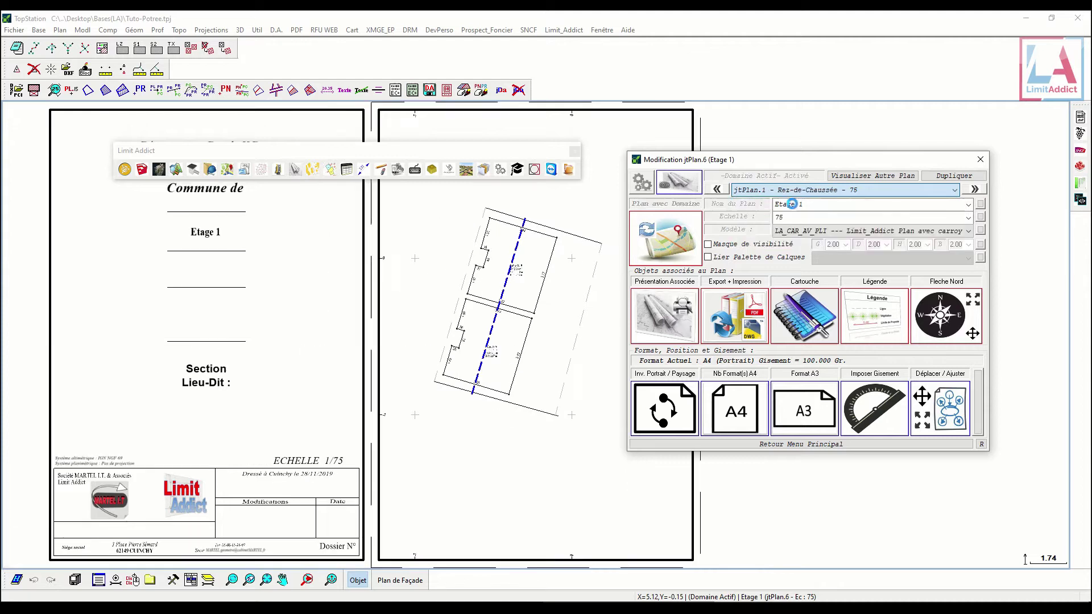
pyautogui.moveTo(594, 283); pyautogui.dragTo(499, 292, button='middle')
pyautogui.scroll(2, 499, 247)
pyautogui.moveTo(499, 292); pyautogui.dragTo(434, 293)
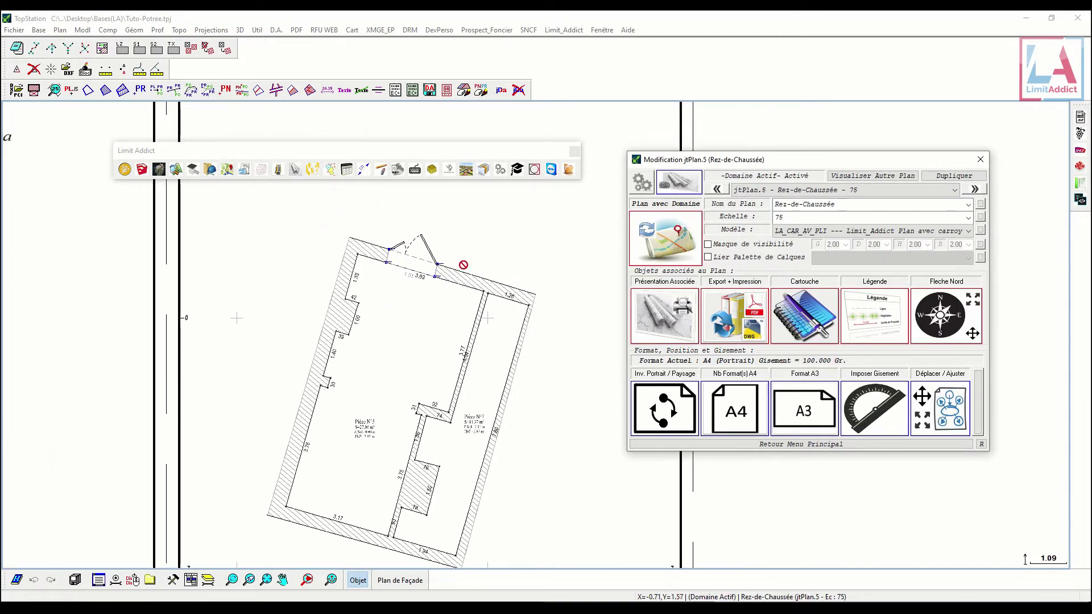
pyautogui.click(785, 444)
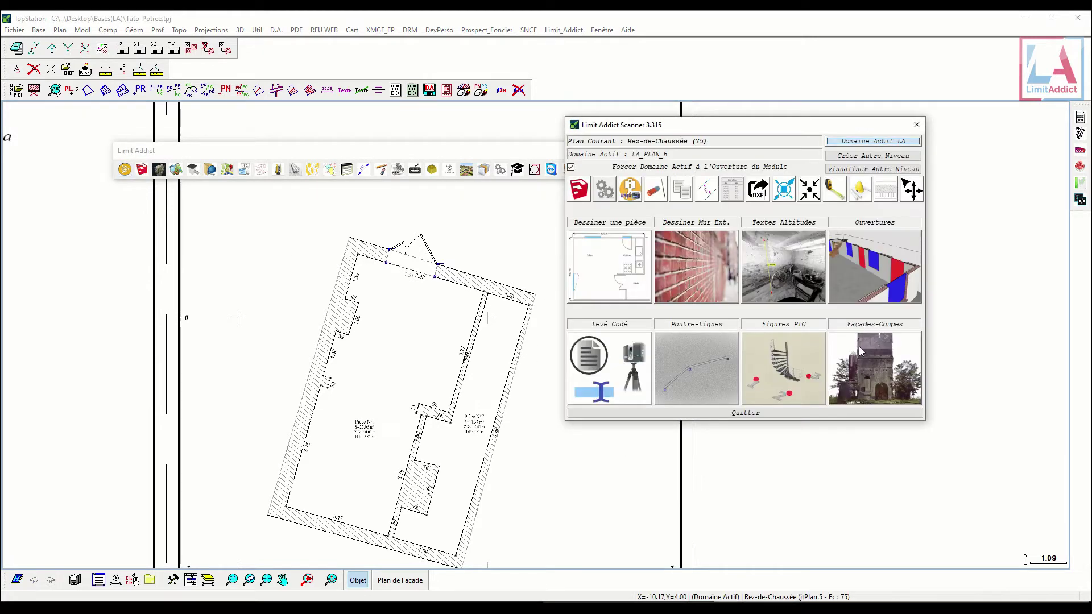
# - Start a façade plan along an axis, placing A–A' just outside the door wall from its right to left end, parallel to that exterior wall
pyautogui.click(865, 359)
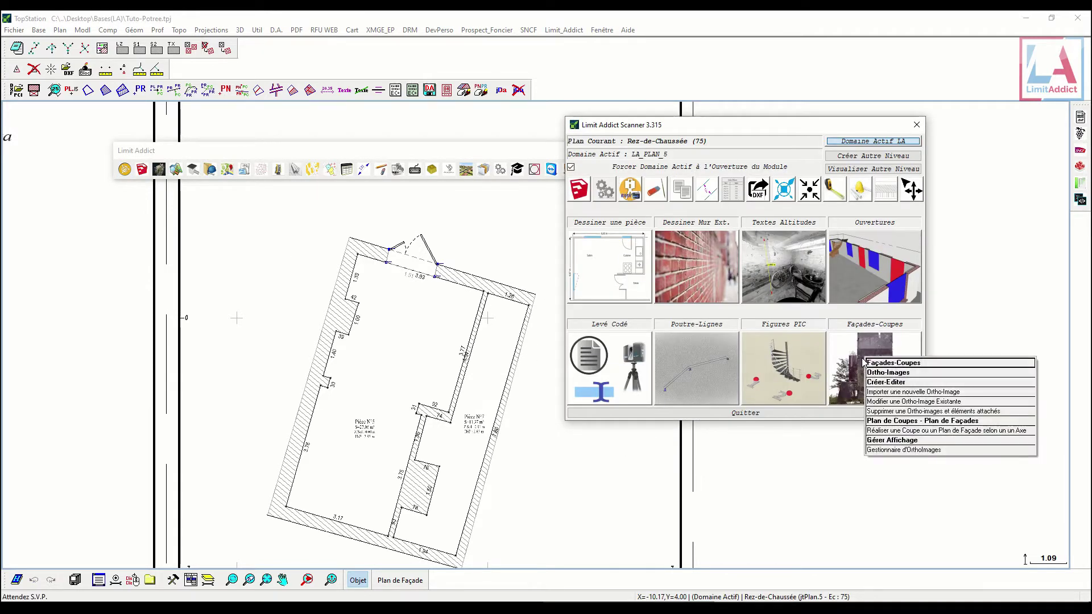
pyautogui.click(896, 432)
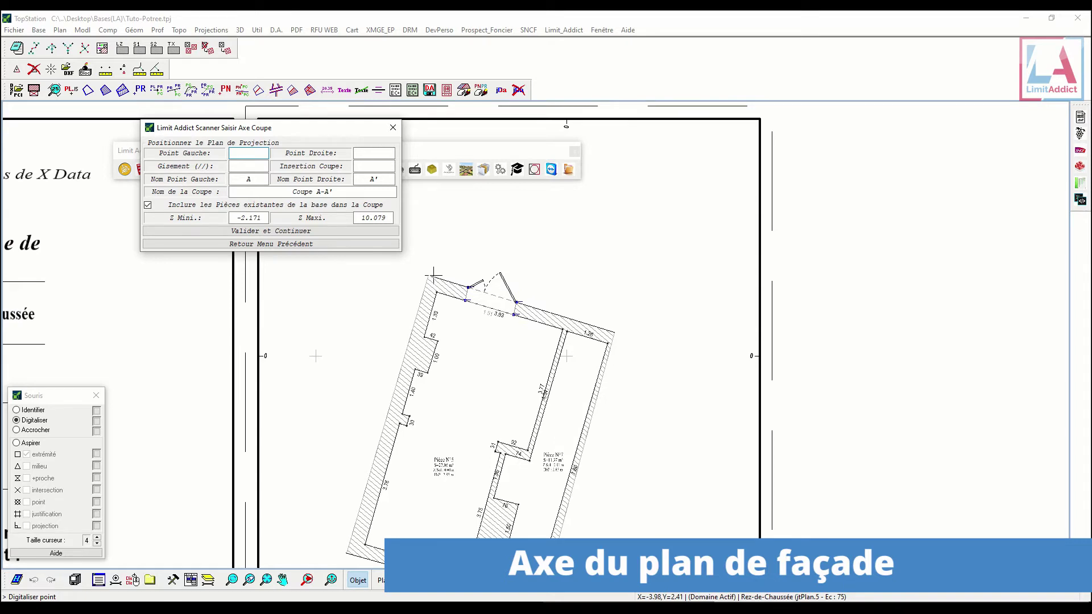
pyautogui.click(622, 332)
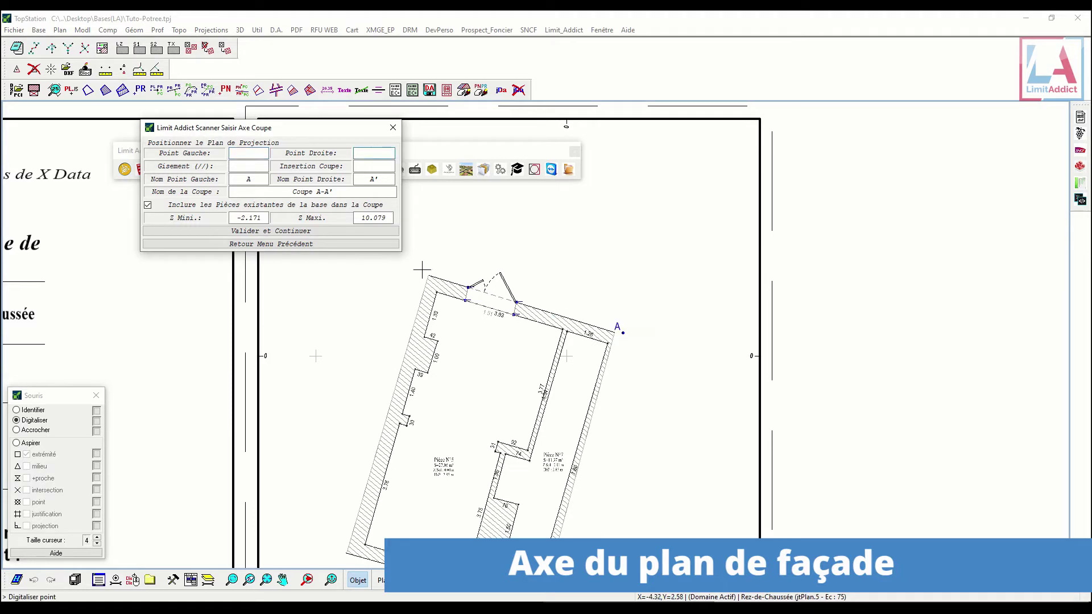
pyautogui.click(422, 271)
pyautogui.scroll(2, 530, 302)
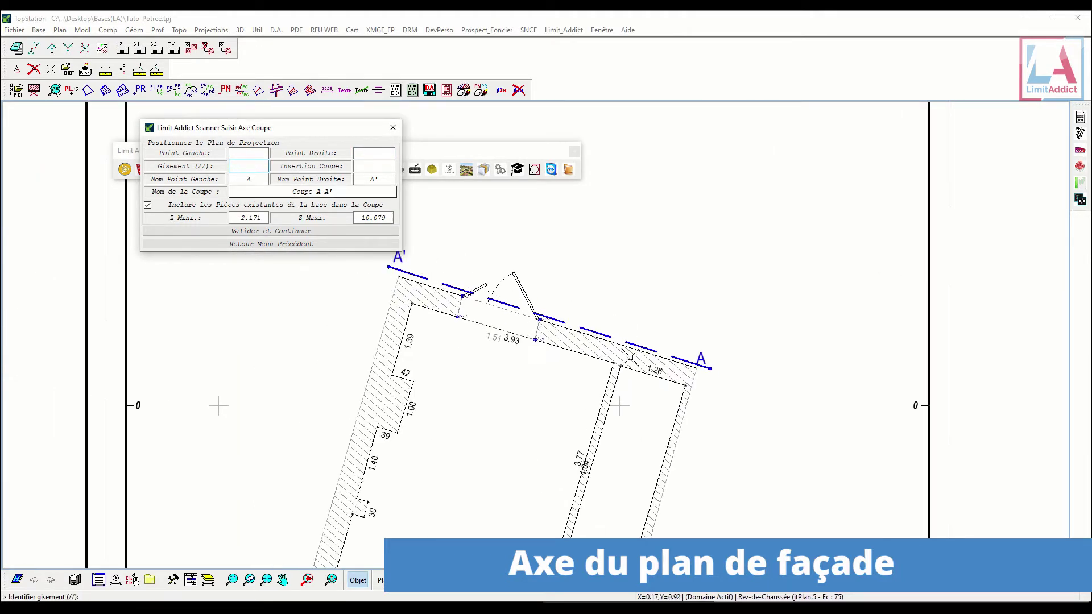
pyautogui.click(568, 322)
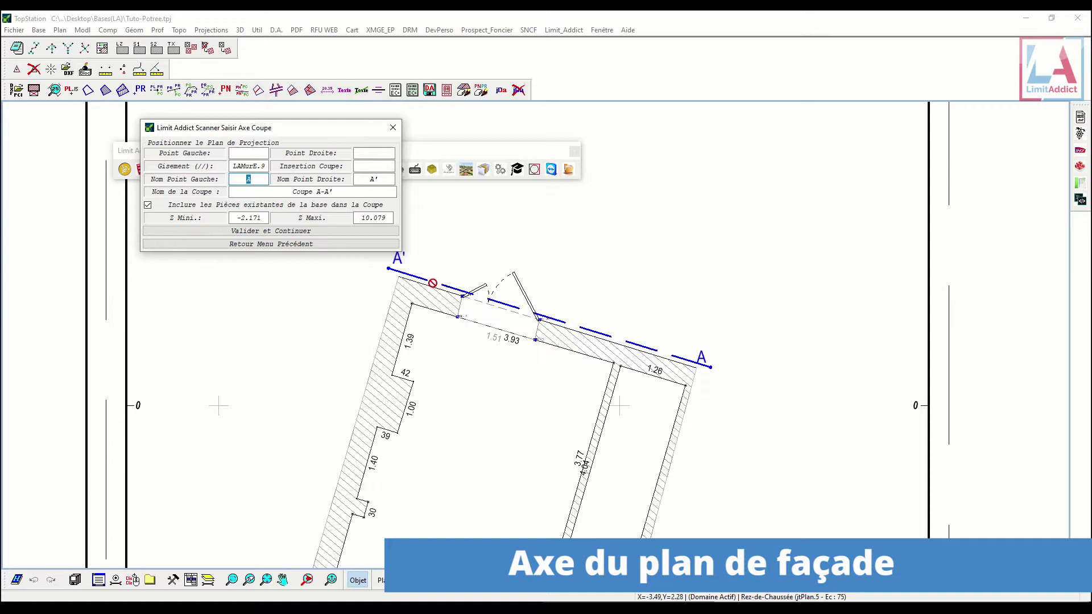
# - Keep the axis names A and A', insert the projection plane beside the Rez-de-Chaussée sheet, and validate Coupe A-A'
pyautogui.scroll(-2, 434, 282)
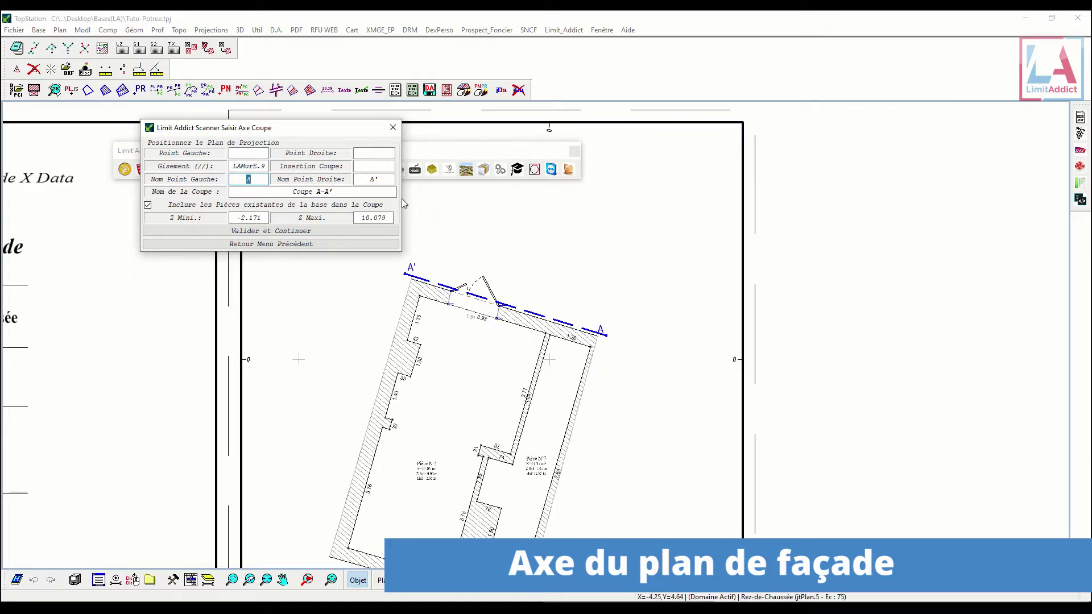
pyautogui.press('Return')
pyautogui.scroll(-3, 639, 321)
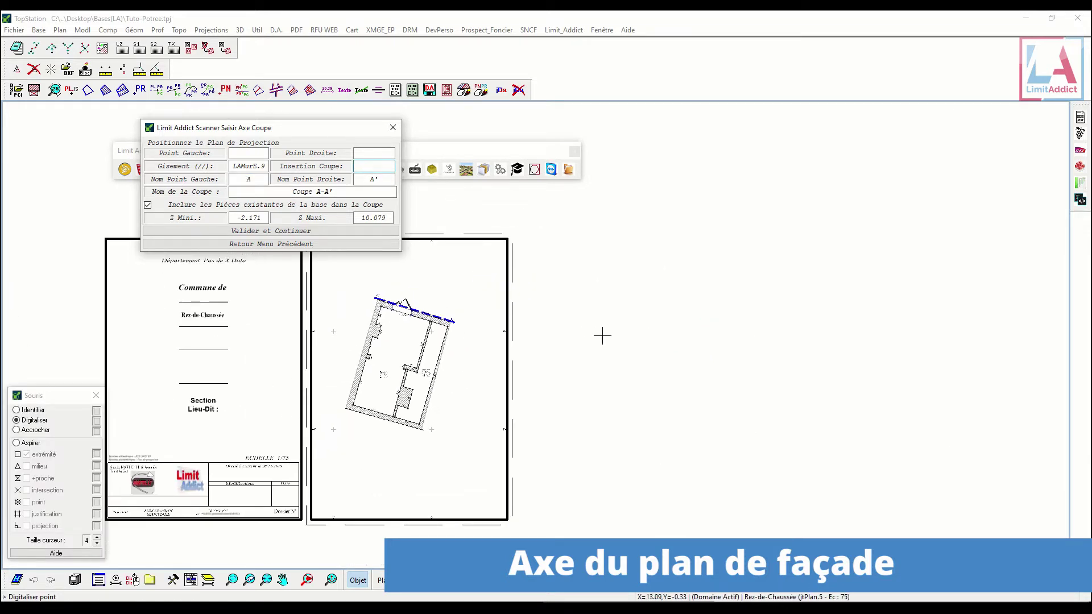
pyautogui.scroll(-2, 601, 334)
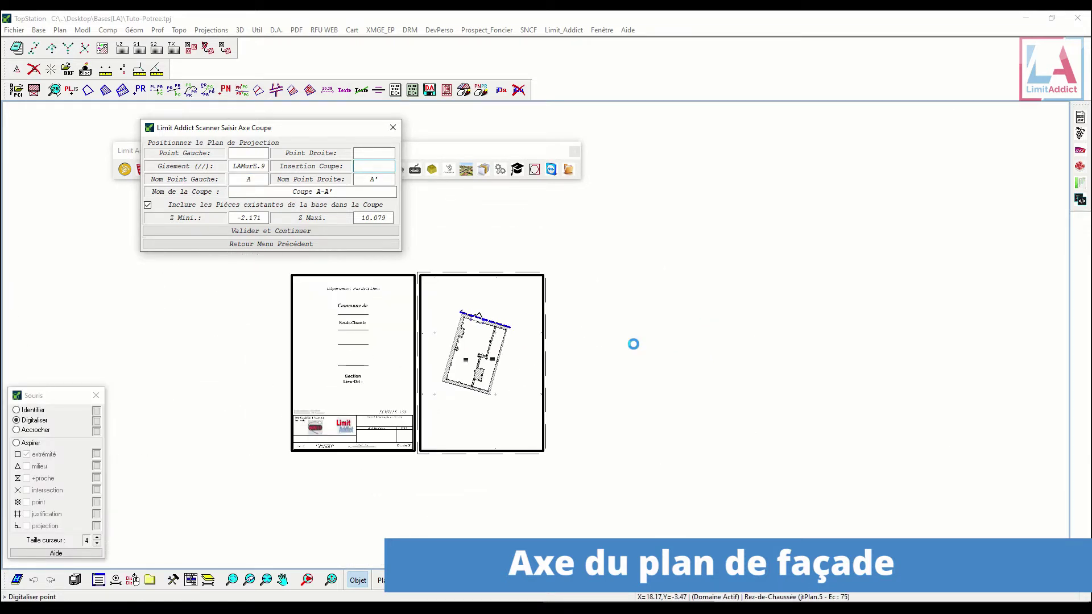
pyautogui.click(273, 231)
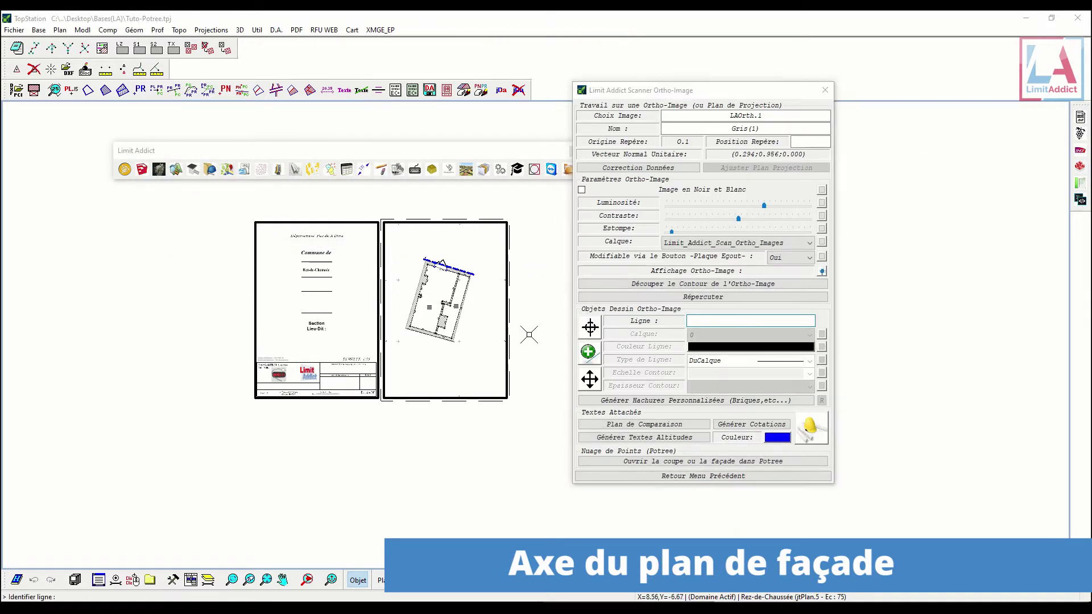
pyautogui.moveTo(529, 337); pyautogui.dragTo(288, 335, button='middle')
pyautogui.scroll(2, 397, 303)
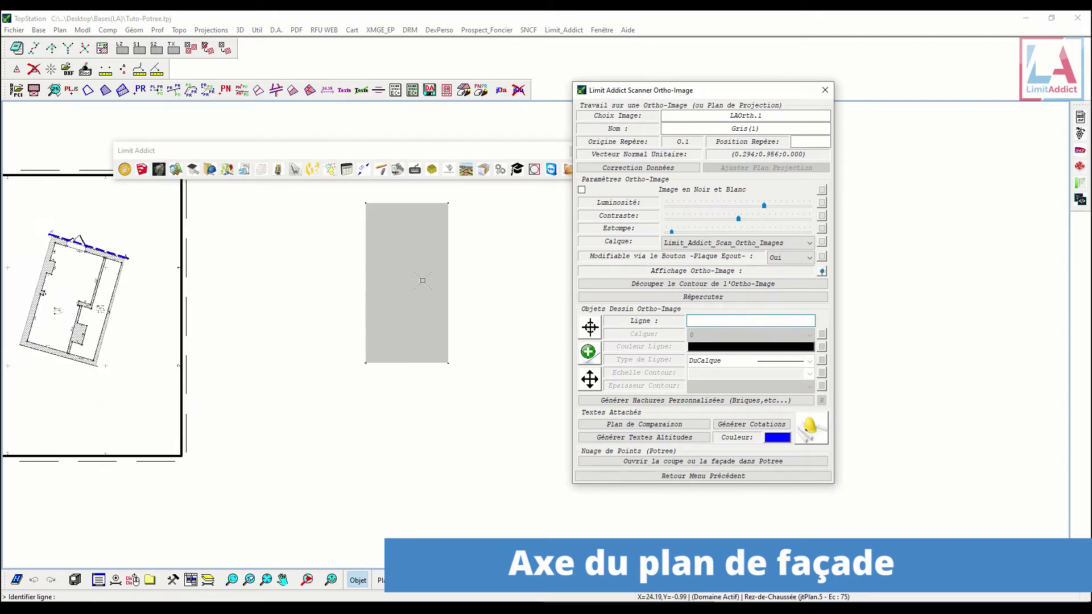
# - Open the façade section in Potree and extend its clipping box in depth to include the roof and chimney
pyautogui.click(725, 461)
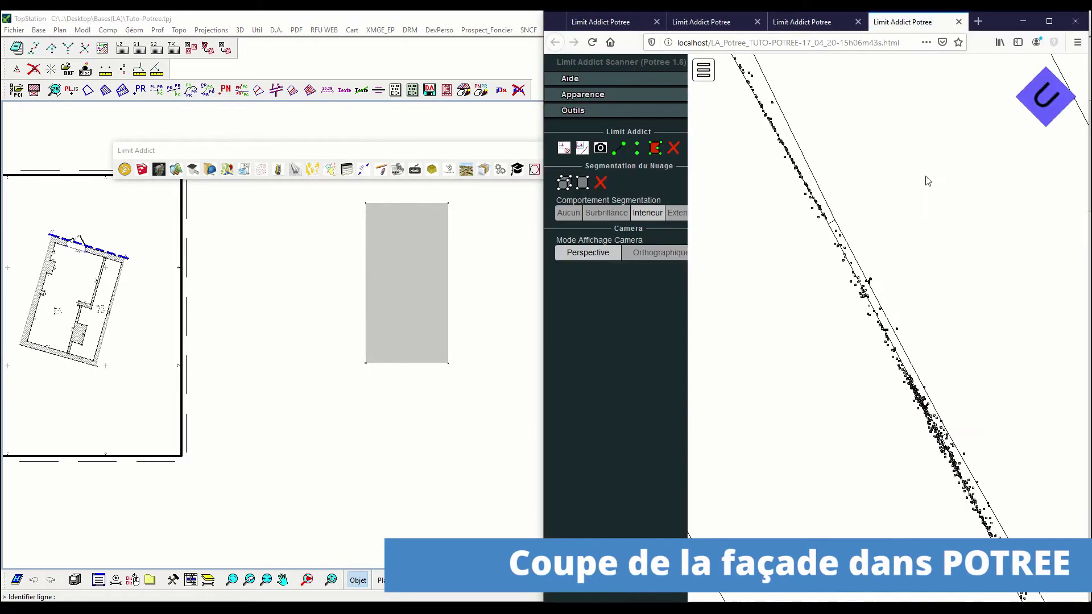
pyautogui.moveTo(999, 270); pyautogui.dragTo(786, 358)
pyautogui.scroll(5, 876, 379)
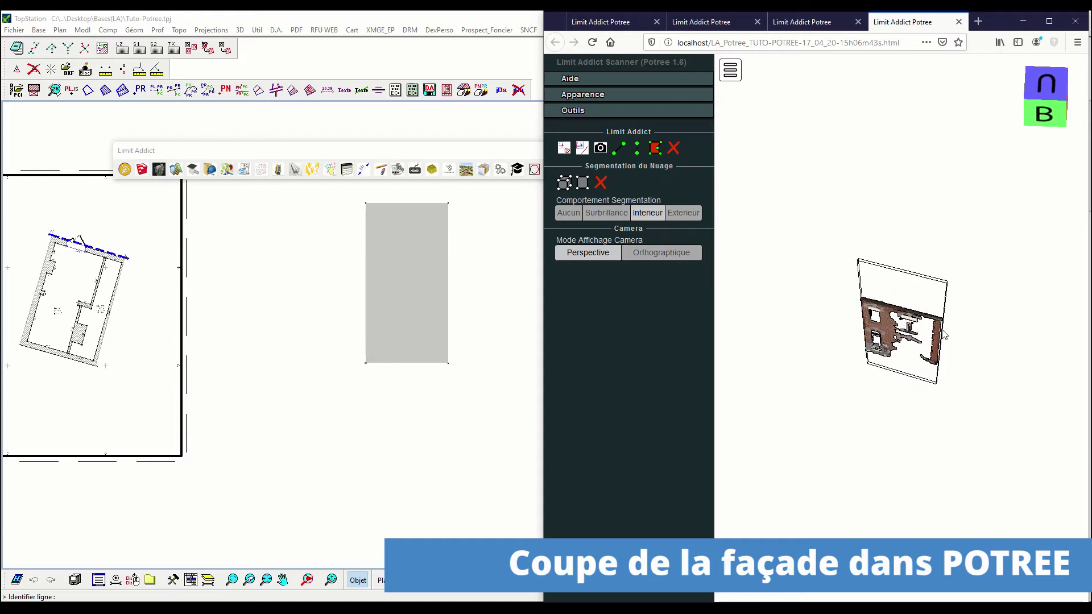
pyautogui.moveTo(876, 379); pyautogui.dragTo(861, 388)
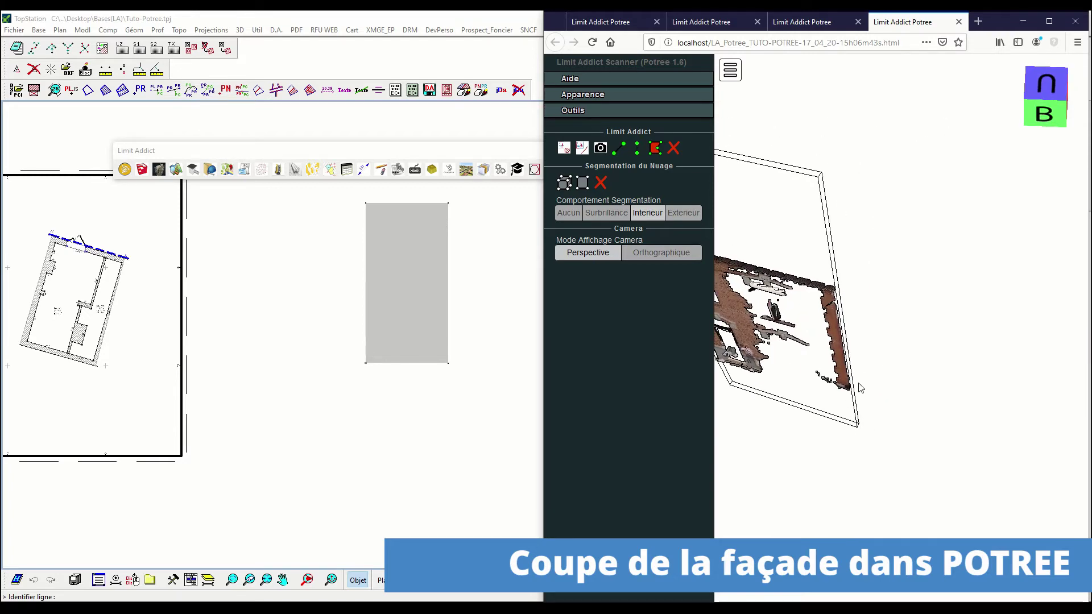
pyautogui.click(855, 397)
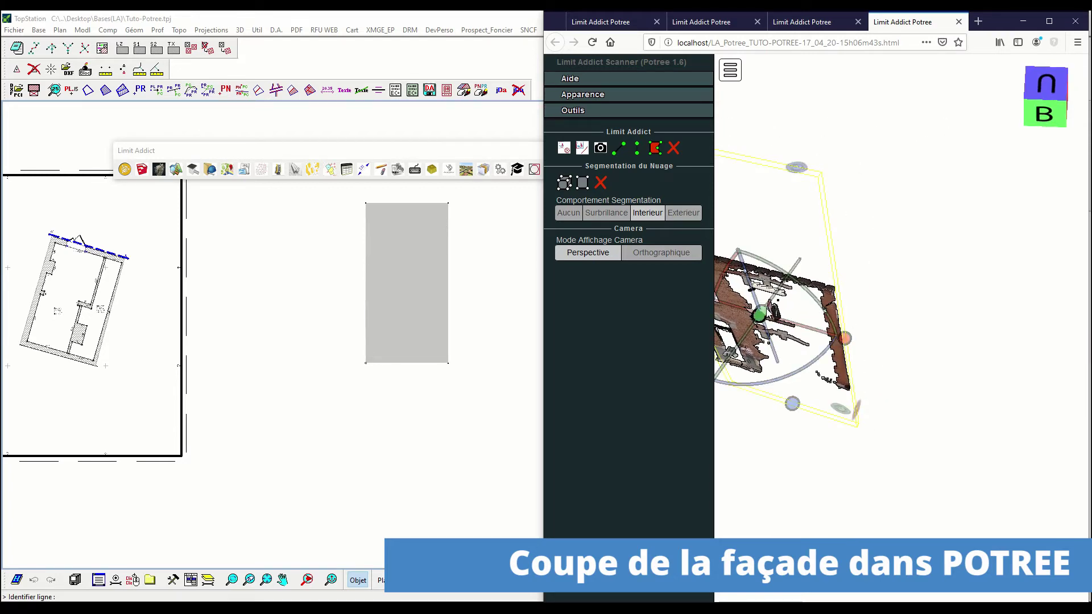
pyautogui.moveTo(772, 312); pyautogui.dragTo(823, 236)
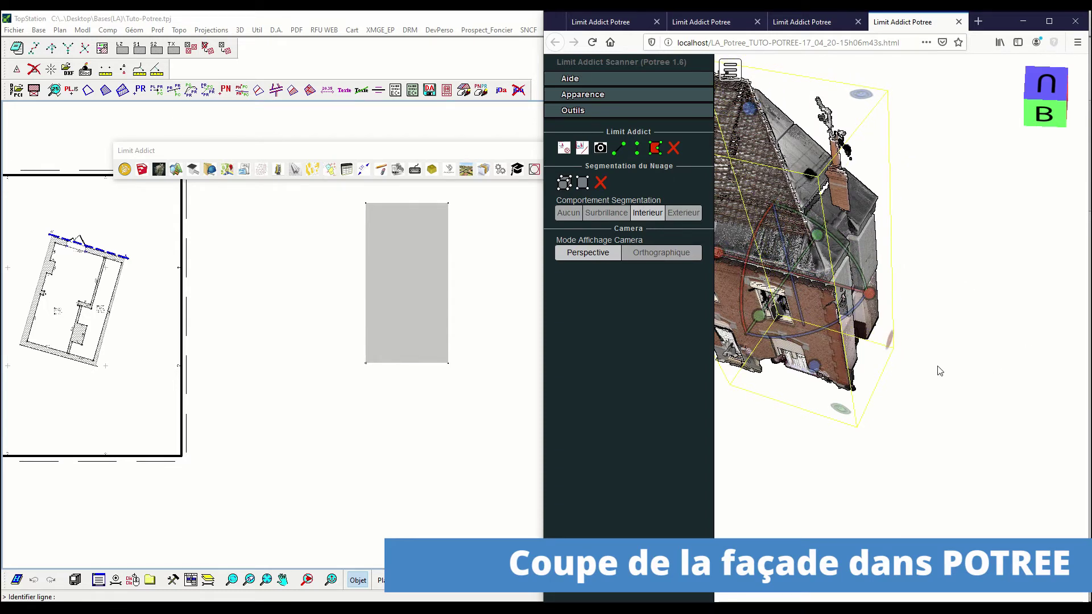
# - Orient the Potree view squarely onto the façade, deselect the clipping box, and set the camera to Orthographique
pyautogui.moveTo(938, 367); pyautogui.dragTo(984, 350)
pyautogui.click(846, 442)
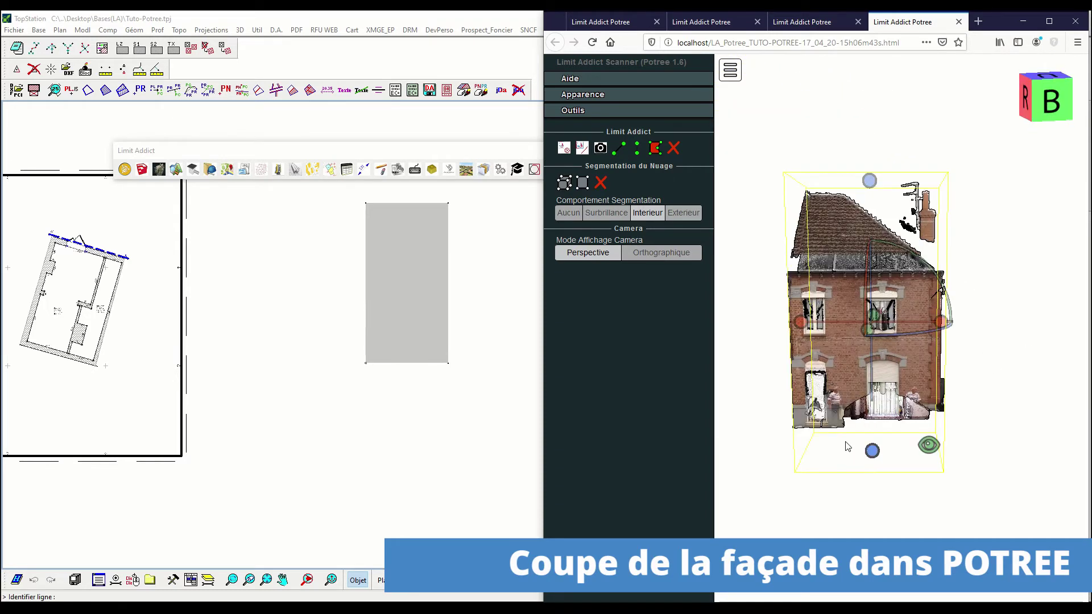
pyautogui.click(1020, 389)
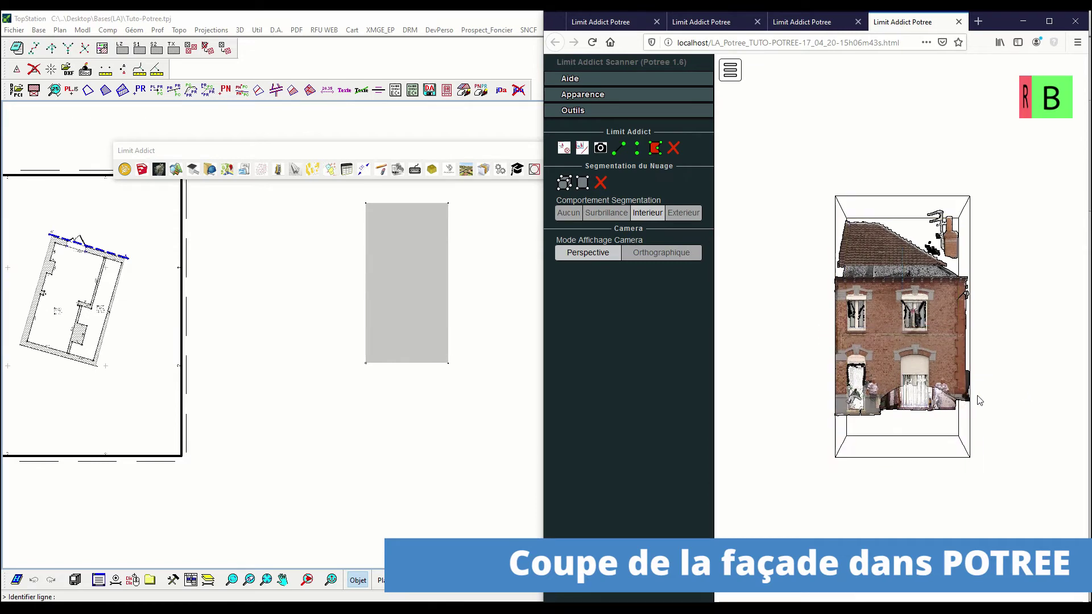
pyautogui.click(661, 254)
pyautogui.scroll(5, 903, 343)
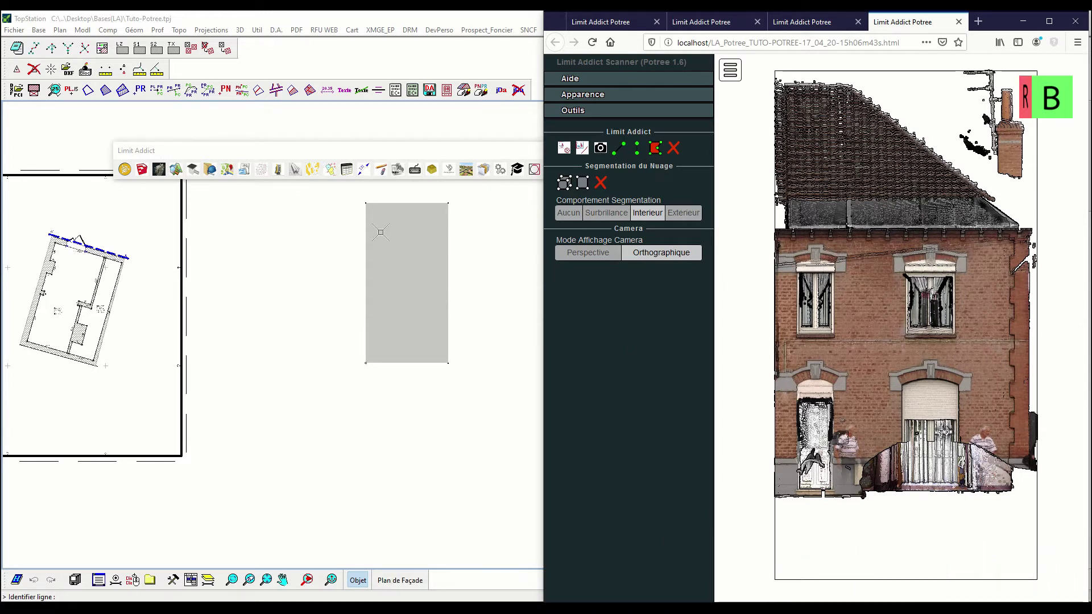
# - Digitize a closed line on Potree around the façade, following the left edge, roof slope, right wall and base, and finish it
pyautogui.click(534, 169)
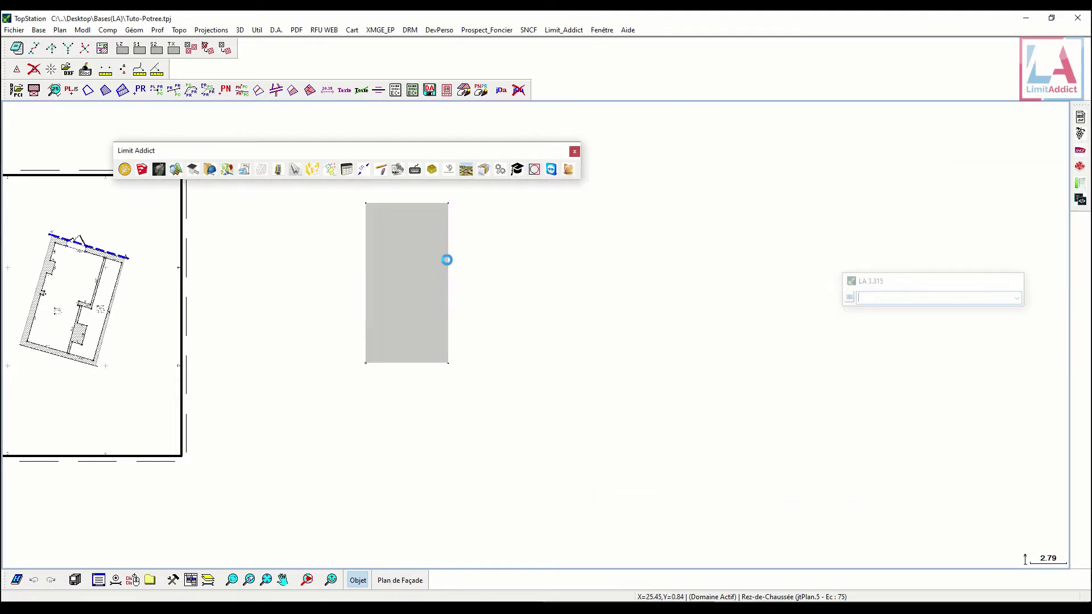
pyautogui.click(588, 351)
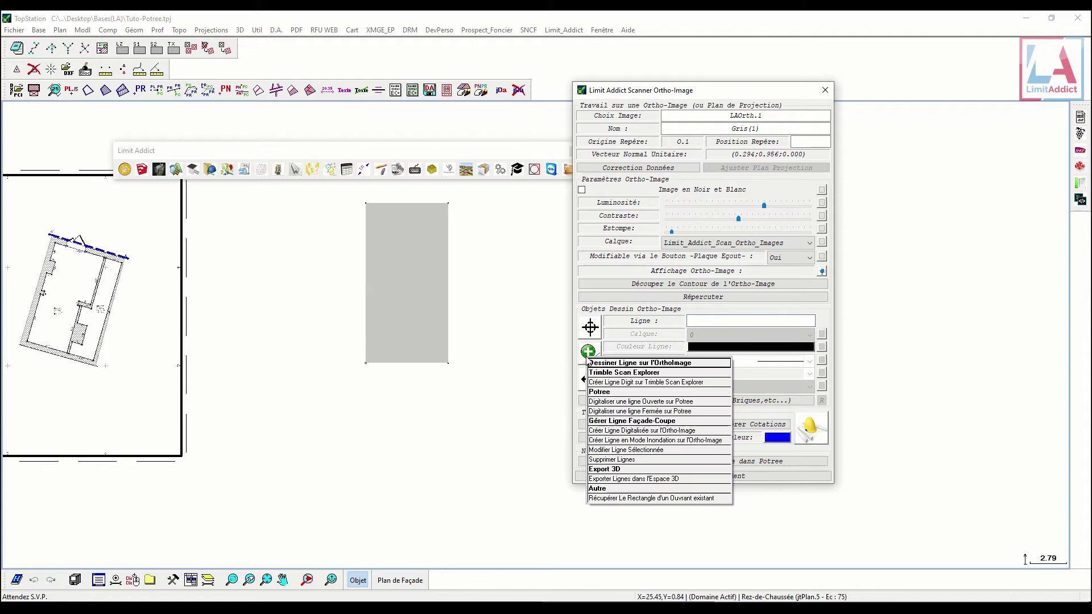
pyautogui.click(641, 411)
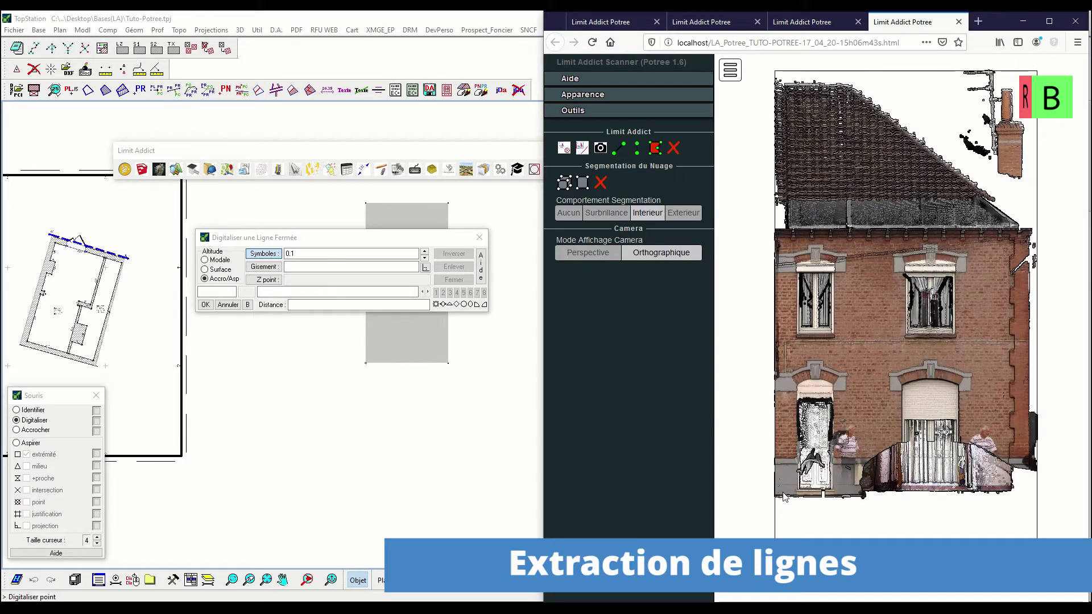
pyautogui.click(587, 151)
pyautogui.click(781, 497)
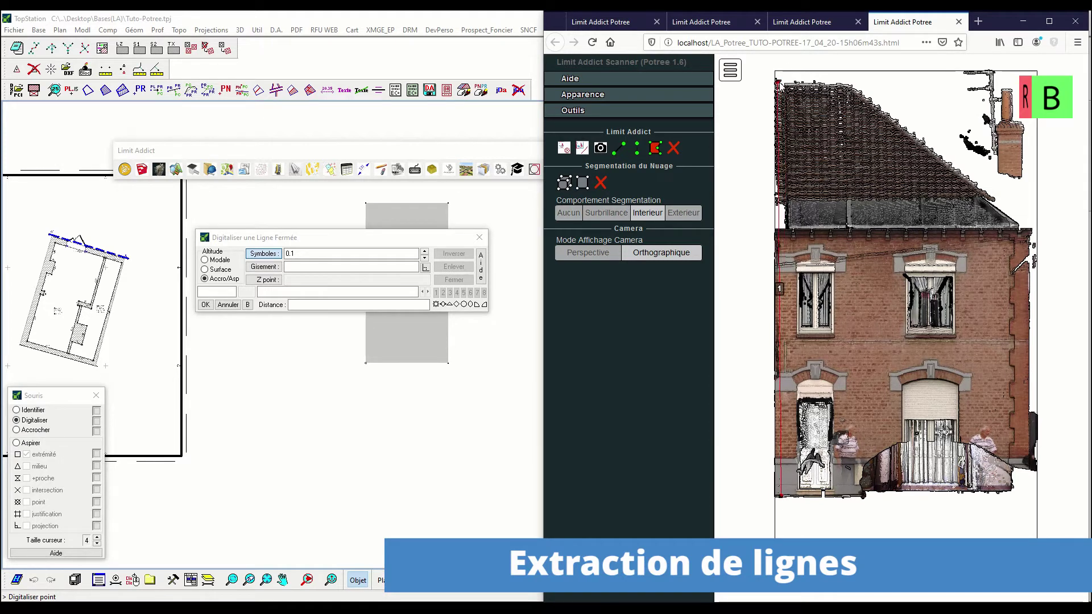
pyautogui.click(848, 85)
pyautogui.click(993, 199)
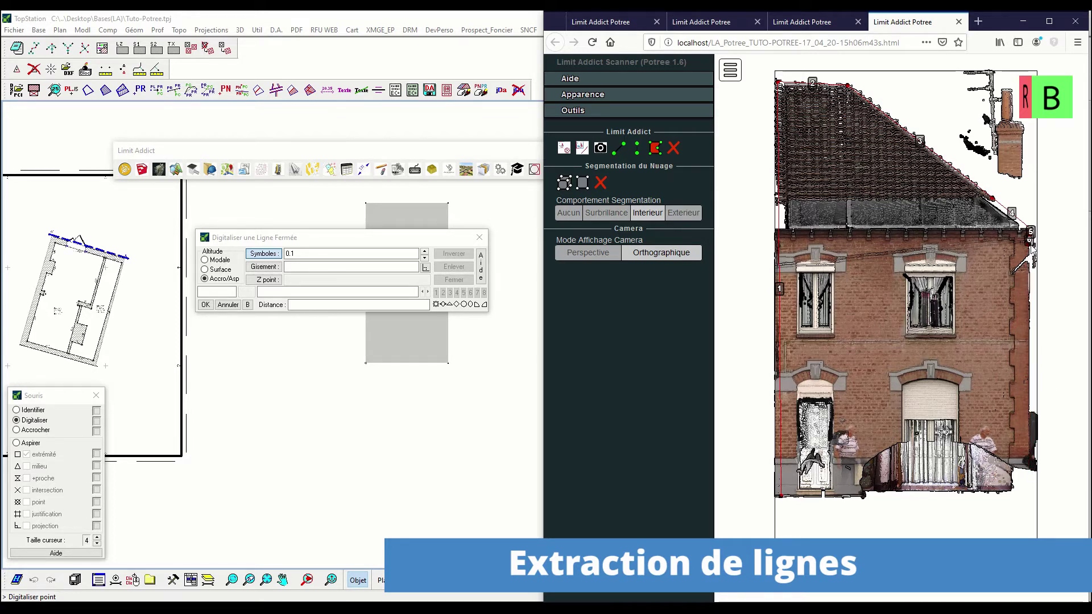
pyautogui.click(1033, 260)
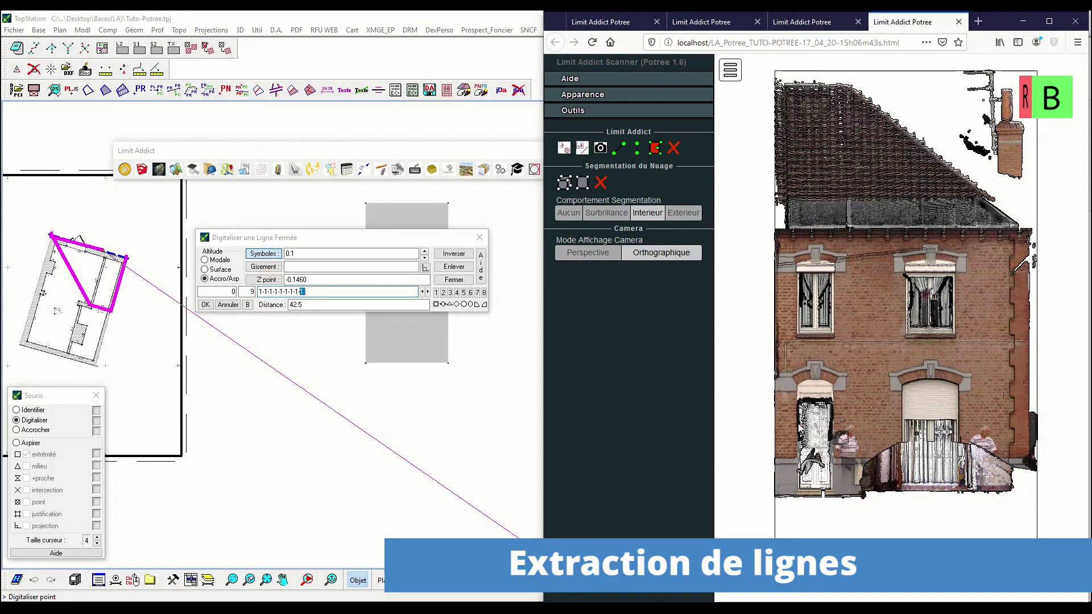
pyautogui.click(453, 366)
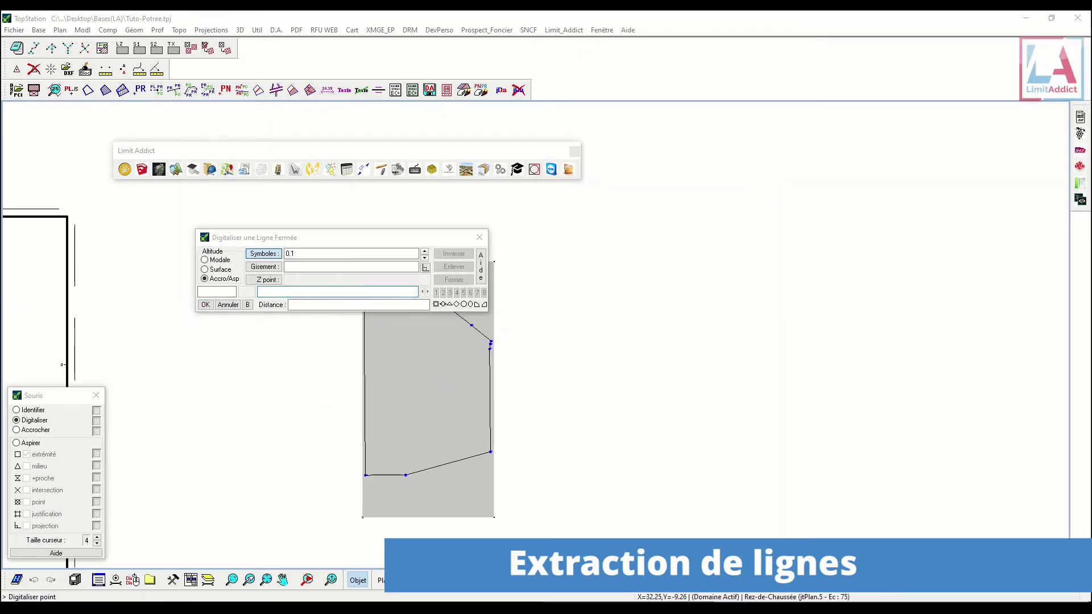
# - Switch to Potree and place the lower-left and upper-left corners of a closed line on the façade's upper-left window
pyautogui.hotkey('alt', 'Tab')
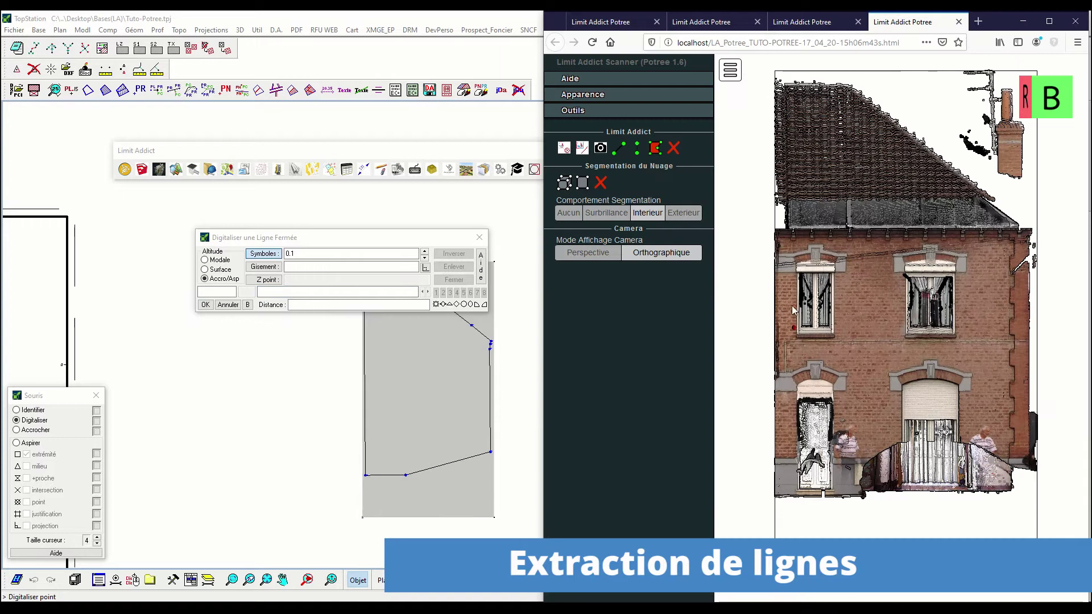
pyautogui.click(797, 334)
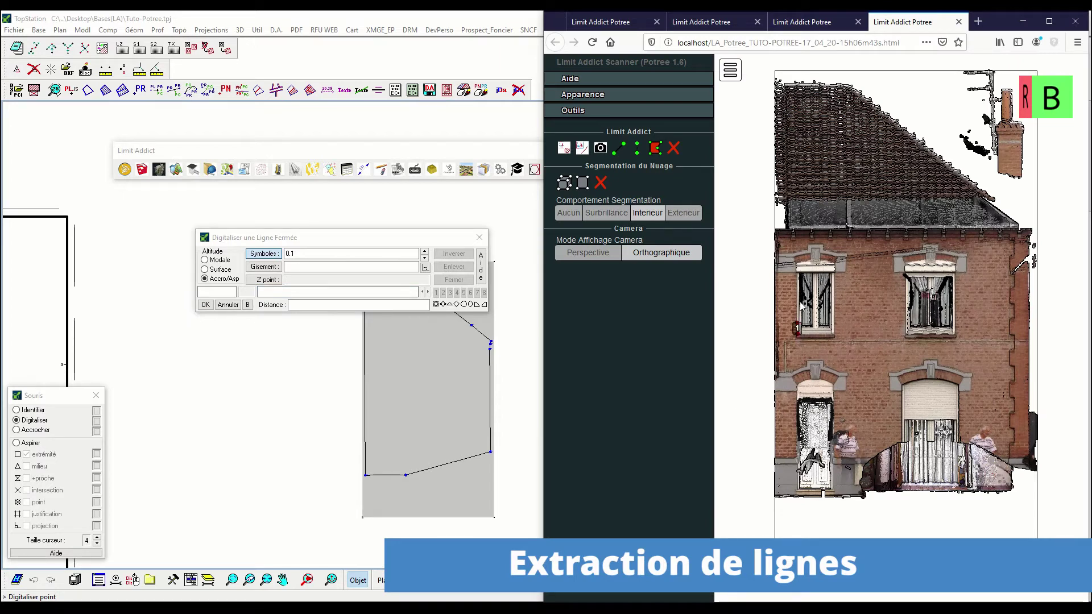
pyautogui.click(799, 273)
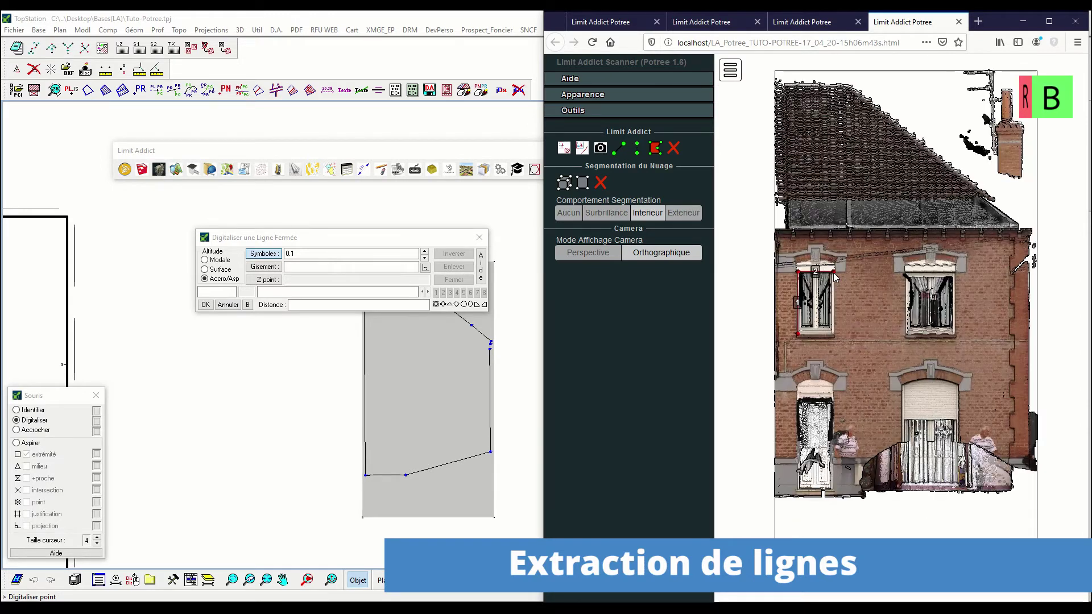
# - Slow down the view movement, place the upper-left window's remaining corners on the right side, and validate the closed line
pyautogui.press('-')
pyautogui.press('-')
pyautogui.press('-')
pyautogui.press('-')
pyautogui.press('-')
pyautogui.press('-')
pyautogui.press('-')
pyautogui.press('-')
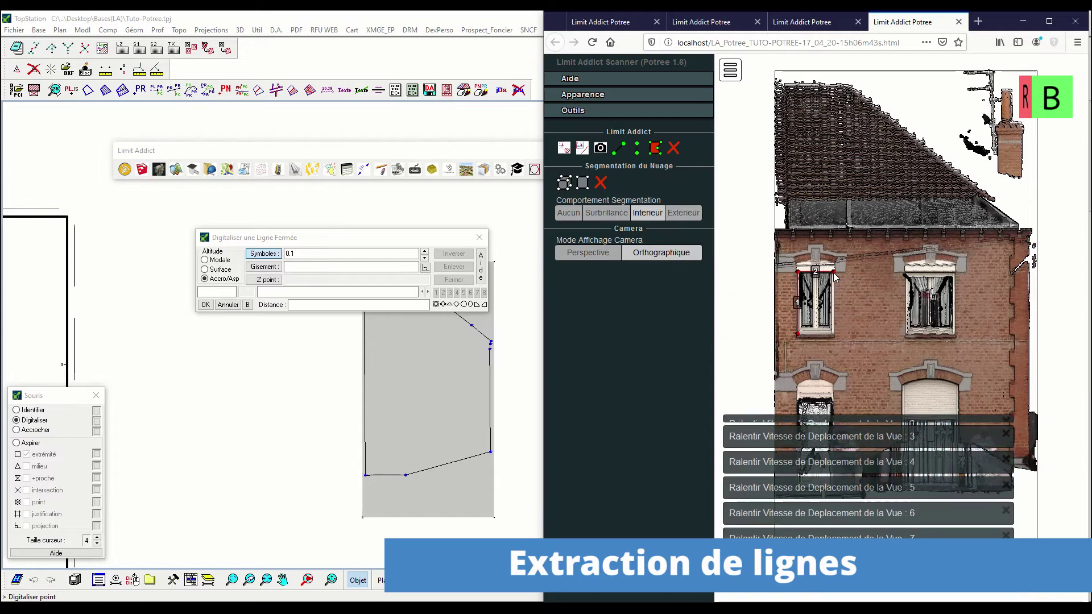
pyautogui.scroll(3, 834, 278)
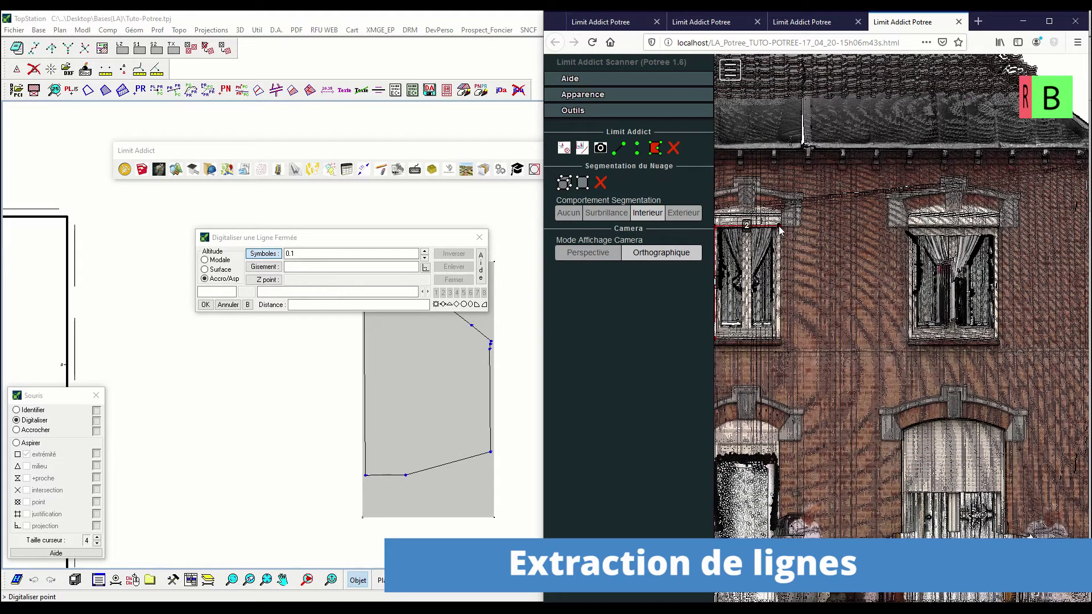
pyautogui.click(781, 341)
pyautogui.click(780, 344)
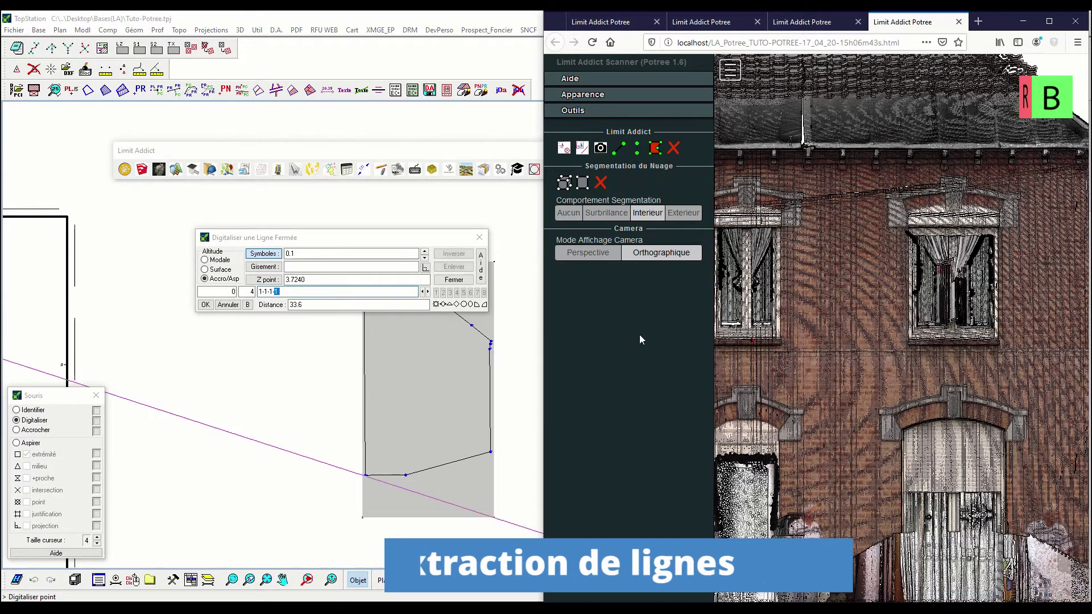
pyautogui.click(206, 306)
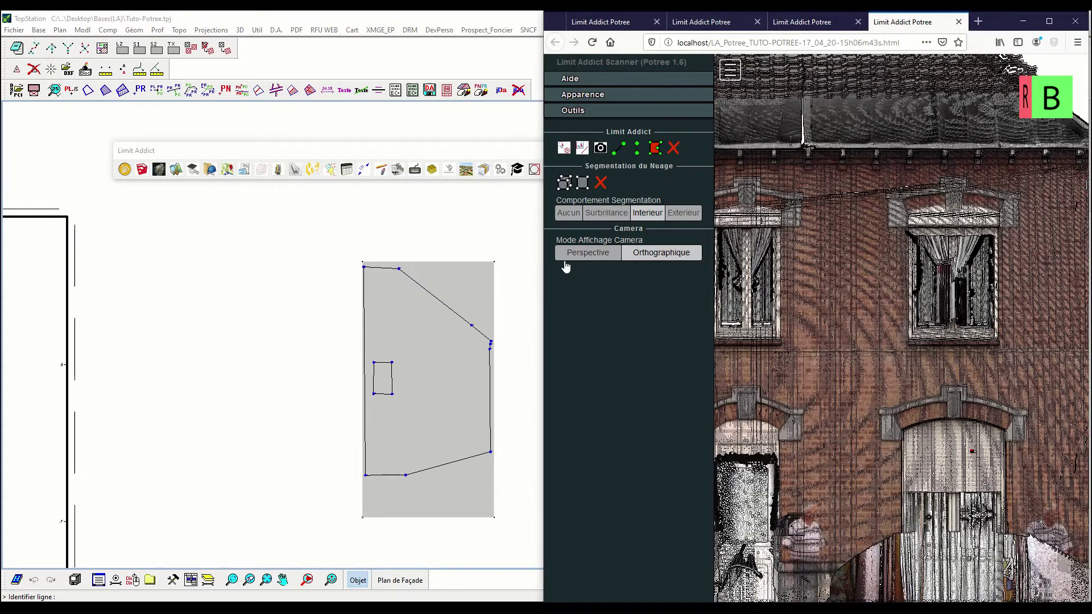
# - Examine the whole façade in Potree, moving at close range over the roof edge, upper windows, door and right-hand openings
pyautogui.scroll(-3, 853, 302)
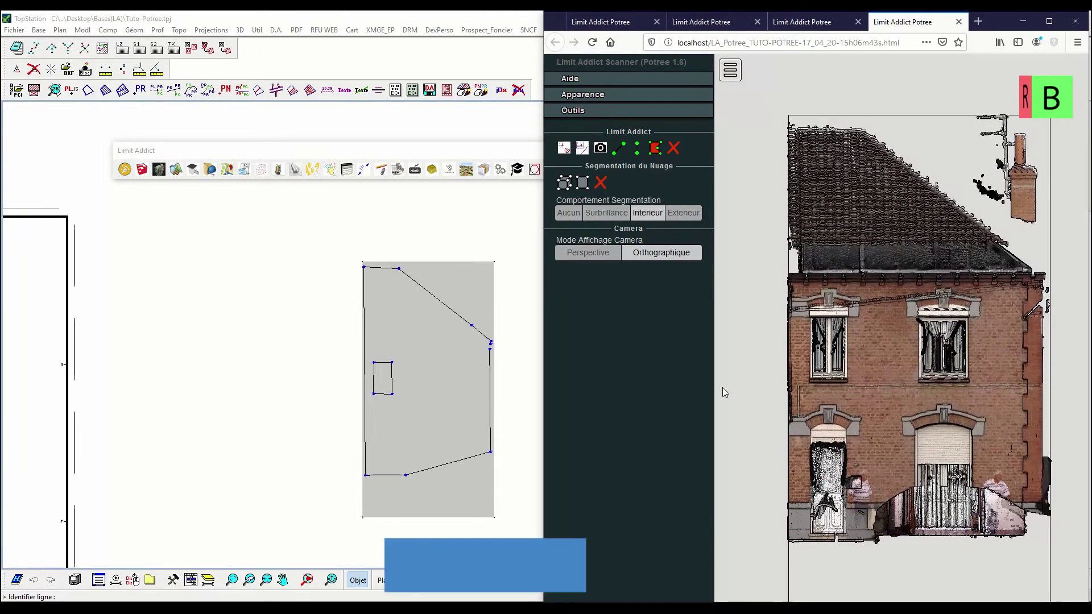
pyautogui.press('Down')
pyautogui.press('Left')
pyautogui.press('Right')
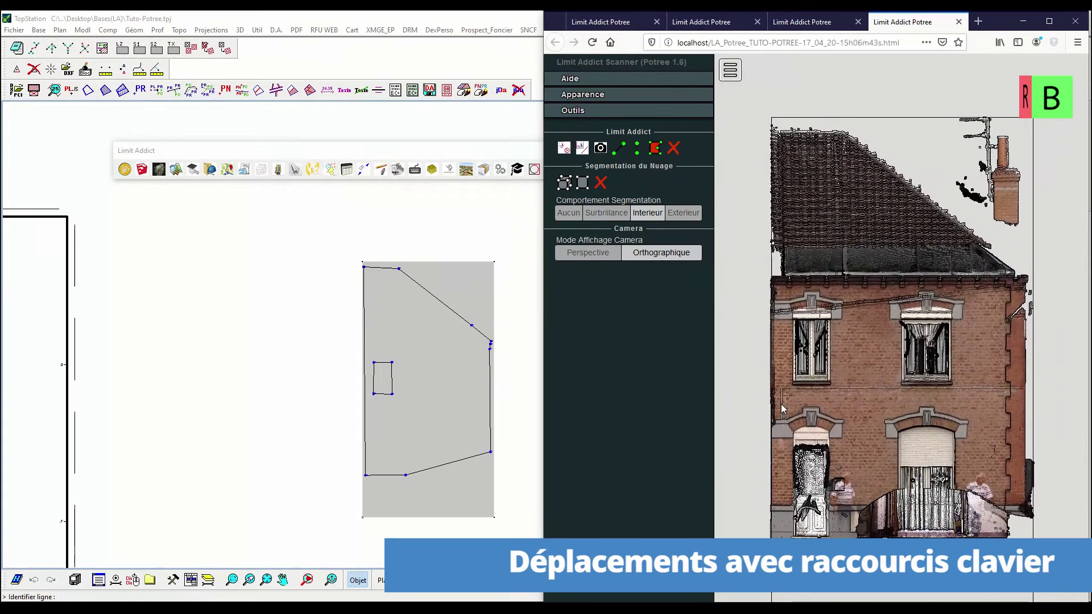
pyautogui.scroll(4, 781, 405)
pyautogui.press('Left')
pyautogui.press('Up')
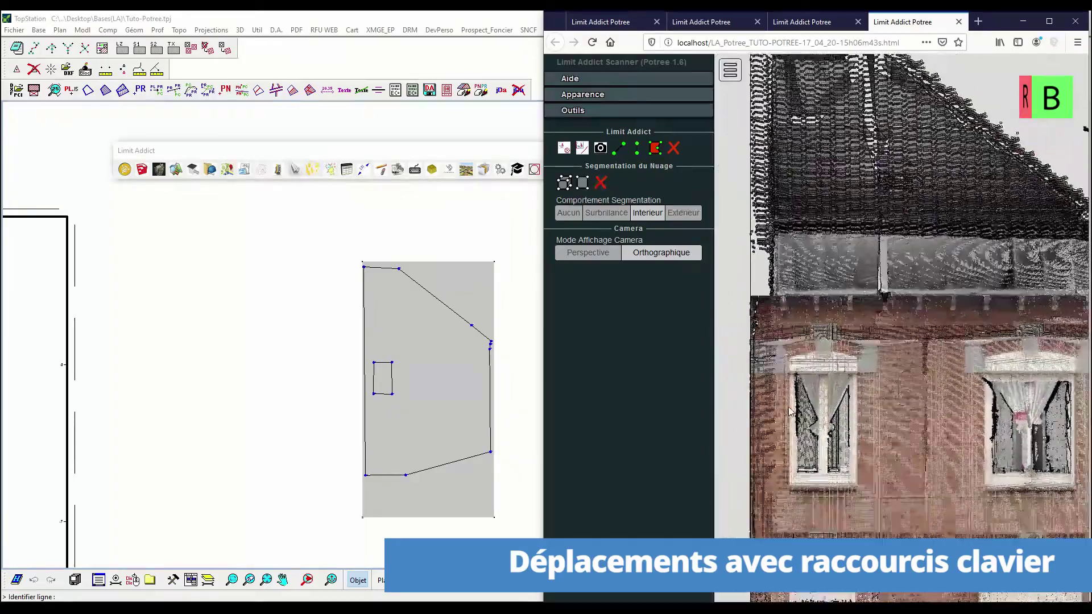
pyautogui.press('Right')
pyautogui.press('Down')
pyautogui.press('Left')
pyautogui.press('Right')
pyautogui.press('Down')
pyautogui.press('Left')
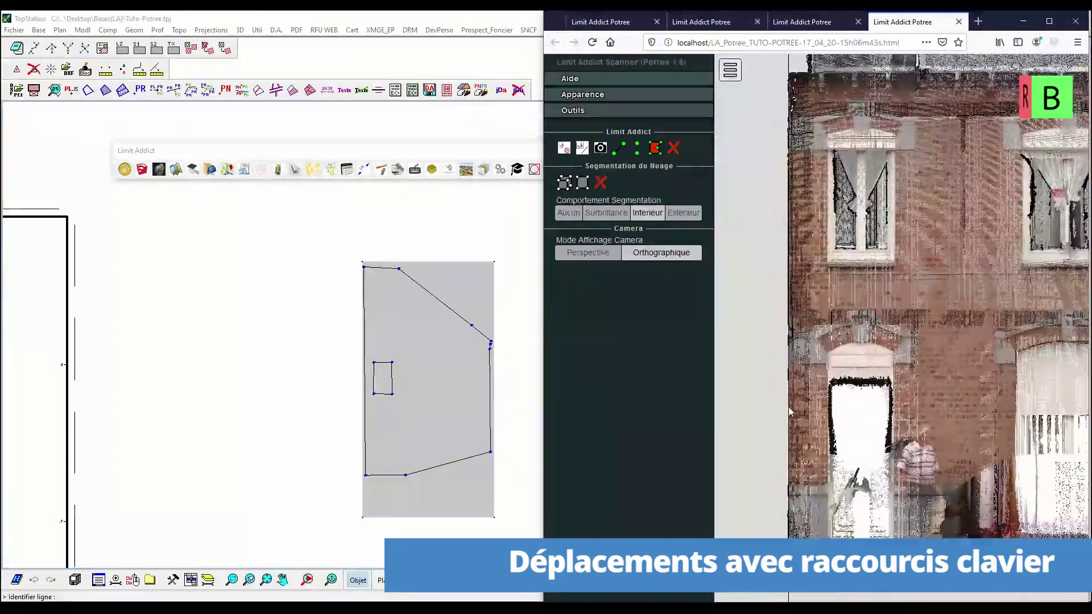
pyautogui.press('Right')
pyautogui.press('Up')
pyautogui.press('Down')
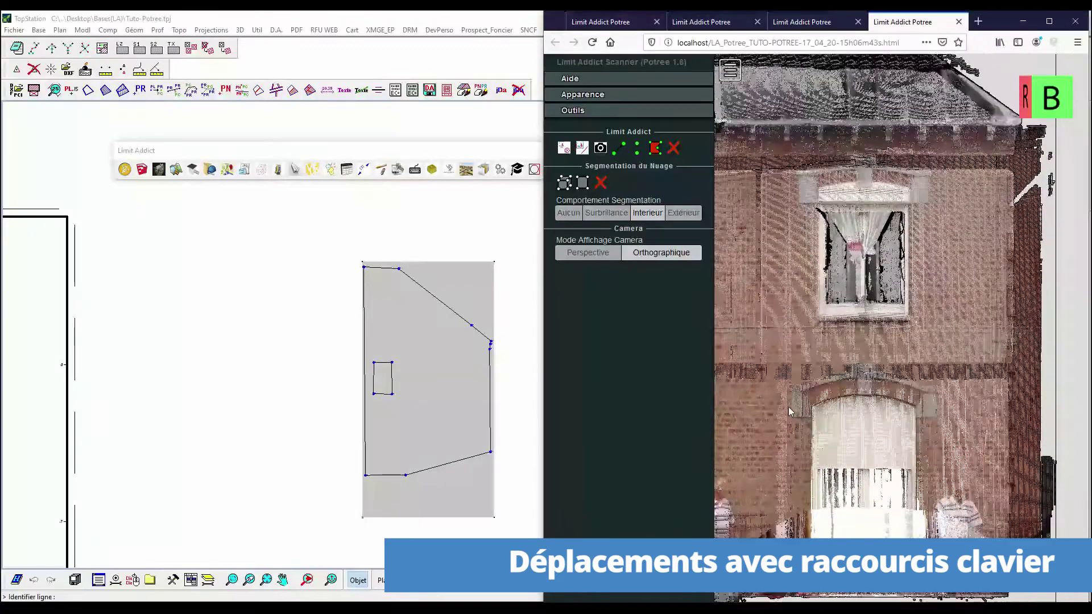
pyautogui.press('Left')
pyautogui.press('Up')
pyautogui.press('Up')
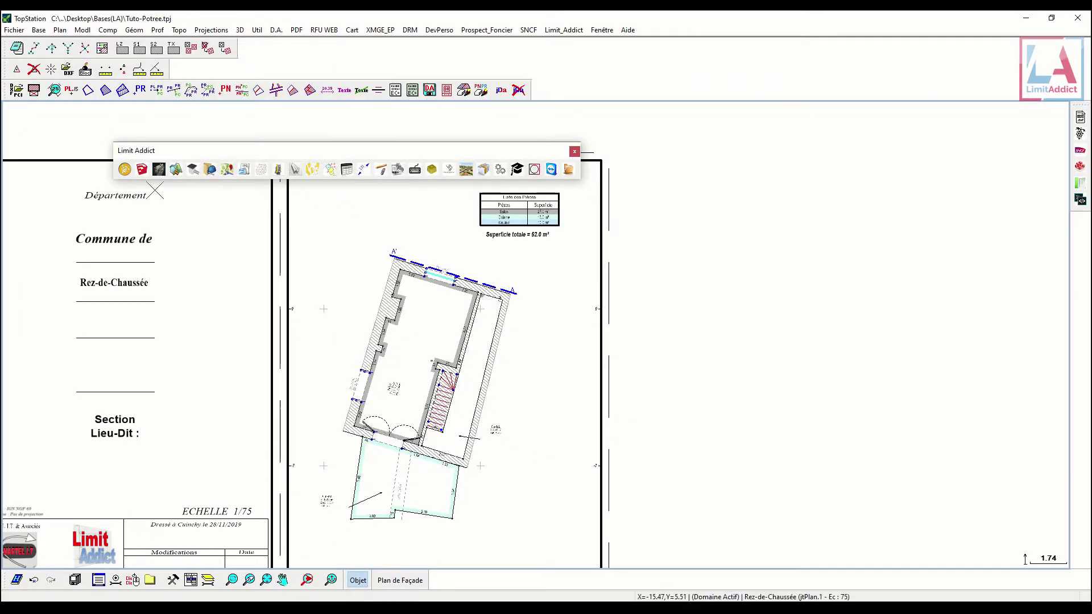
# - Start a section along an axis on the Rez-de-Chaussée plan, running lengthwise from the terrace to beyond the opposite wall
pyautogui.click(125, 169)
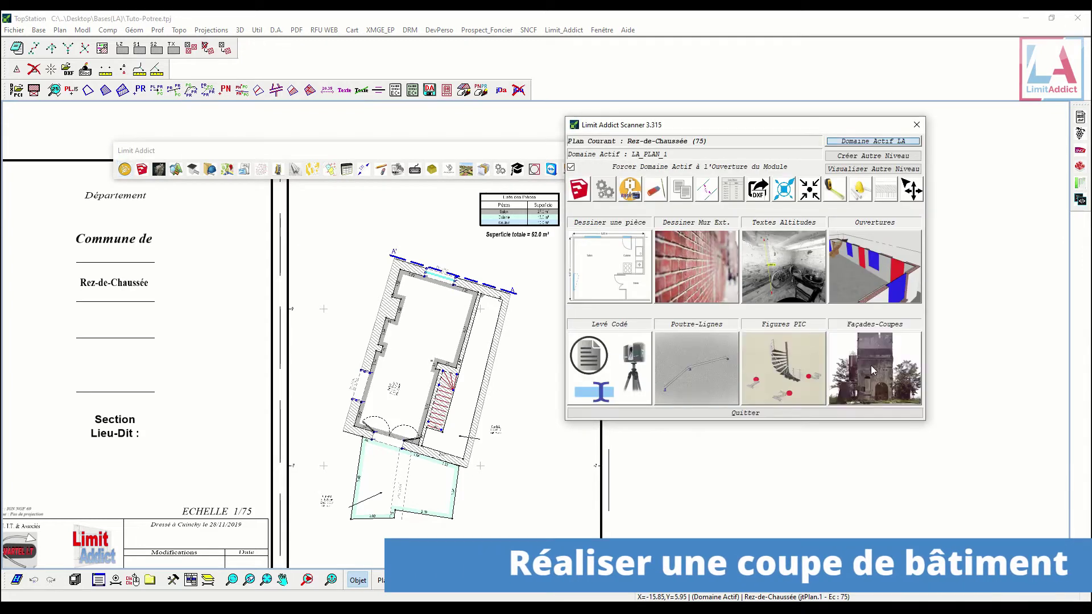
pyautogui.click(863, 380)
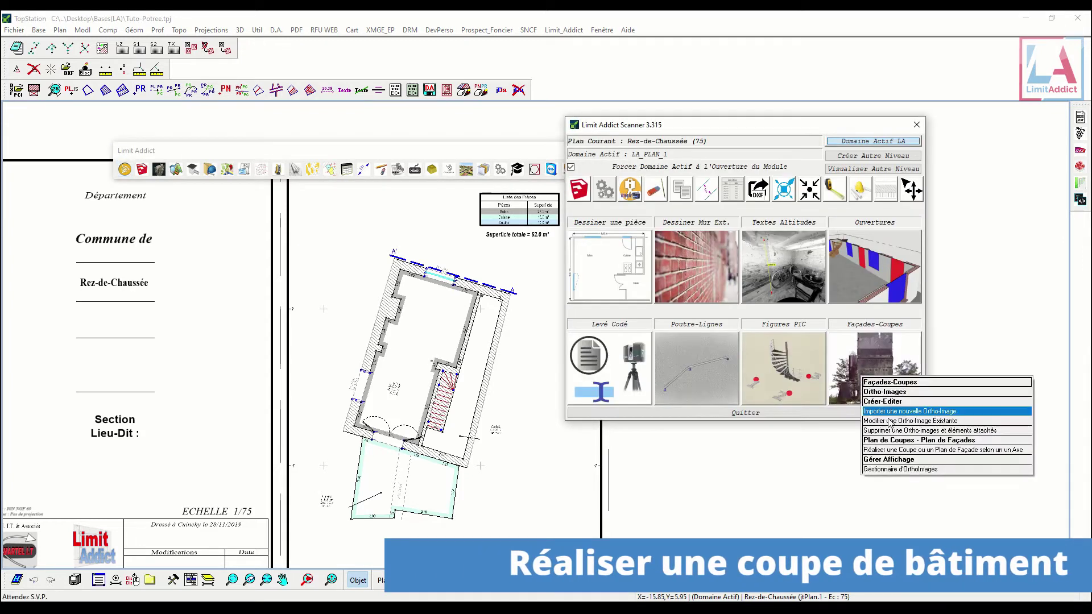
pyautogui.click(888, 454)
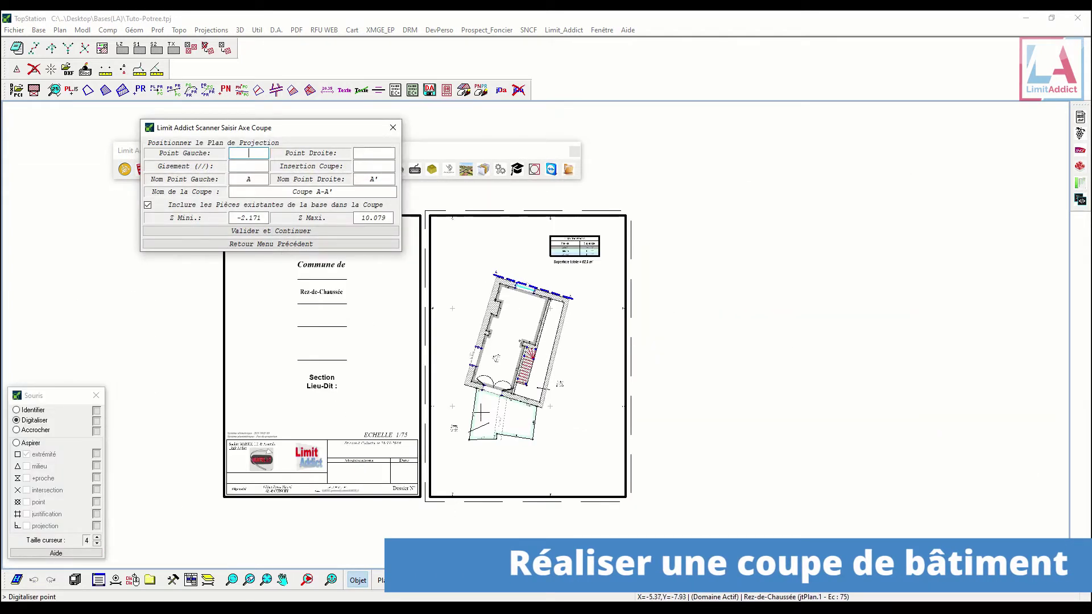
pyautogui.click(480, 415)
pyautogui.click(528, 267)
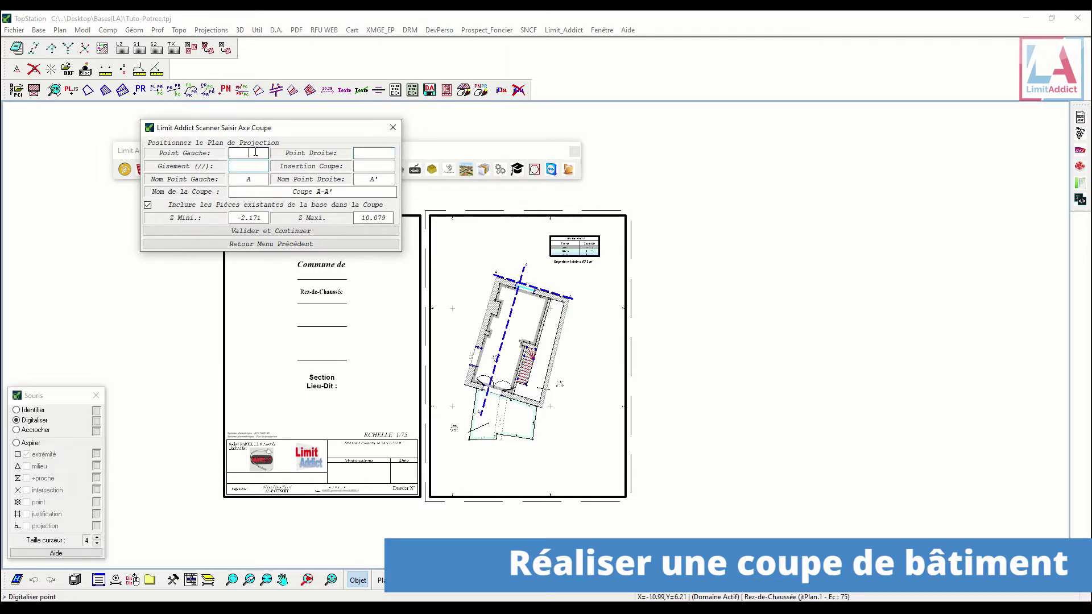
# - Move the section axis's left point to below the terrace and make the axis parallel to the room's long wall, LAPiec.1
pyautogui.click(465, 450)
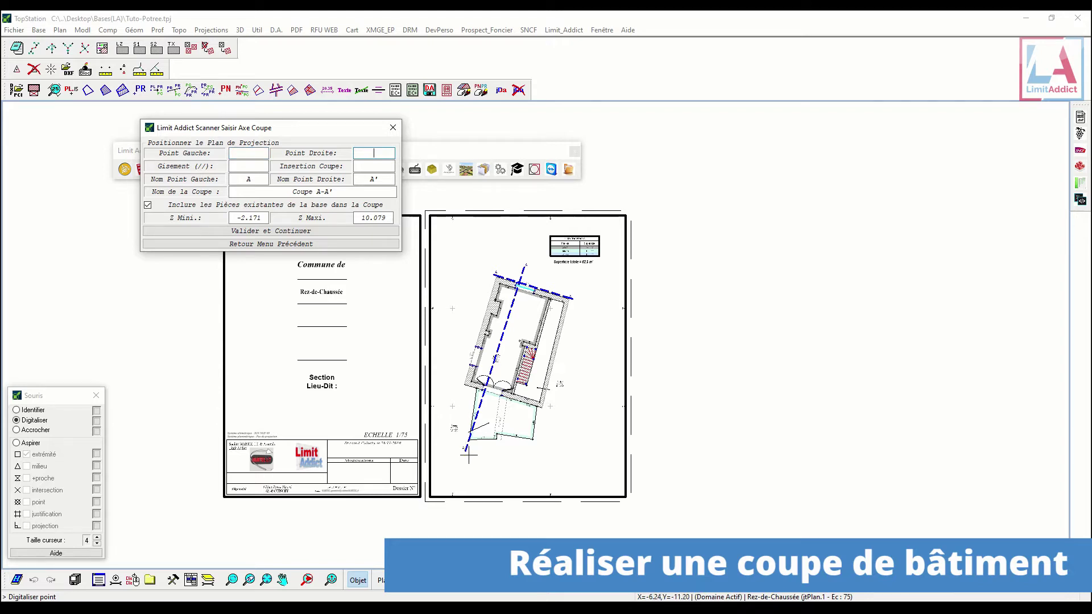
pyautogui.click(249, 155)
pyautogui.click(481, 459)
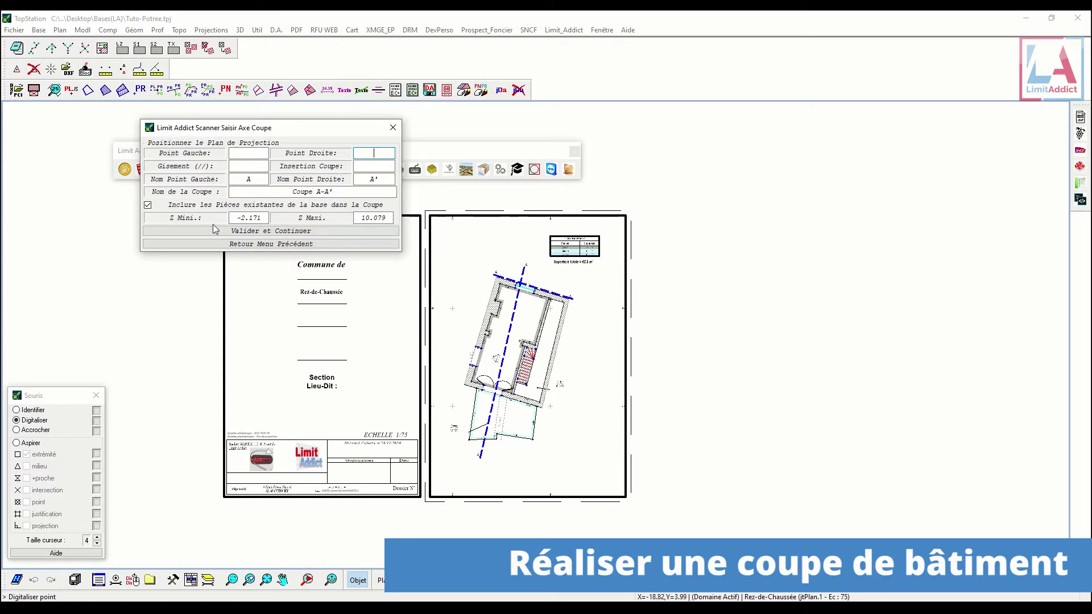
pyautogui.click(257, 168)
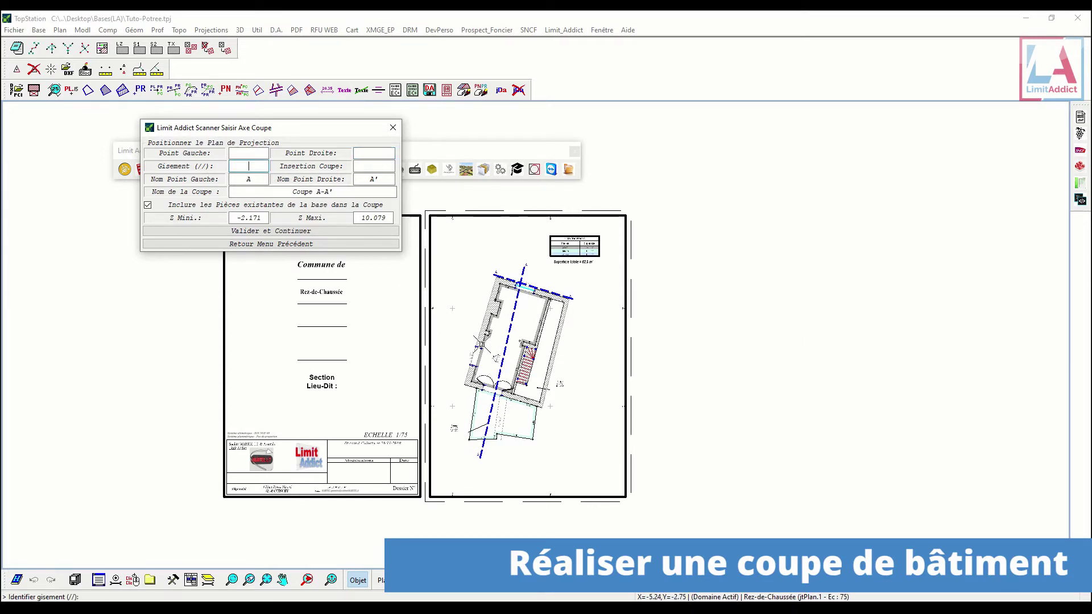
pyautogui.click(481, 351)
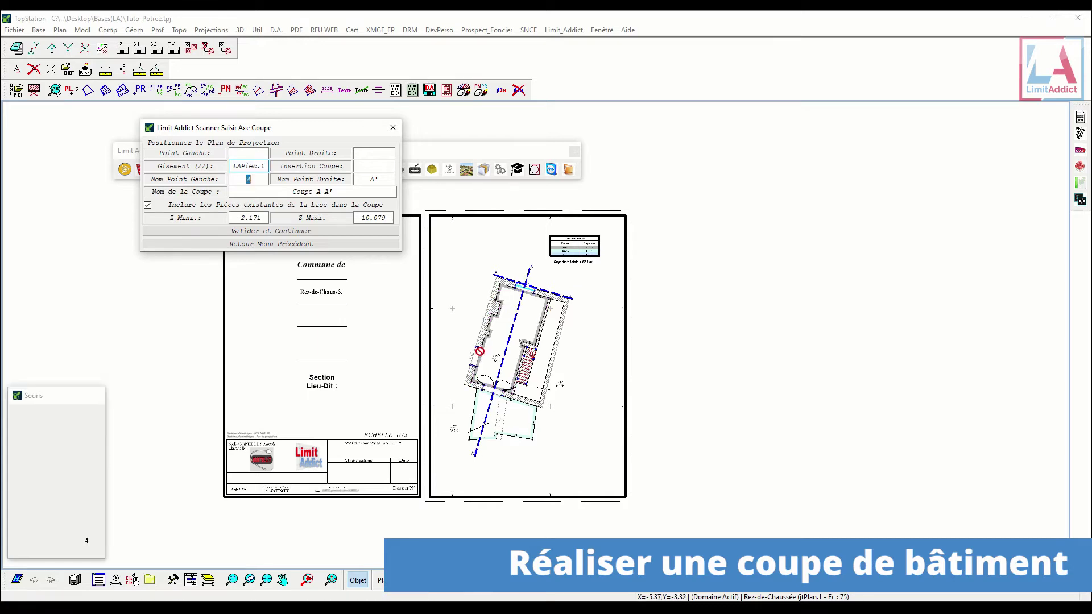
# - Insert the section outside the sheets toward the lower right, validate Coupe A-A', and move the Ortho-Image dialog clear of it
pyautogui.click(271, 231)
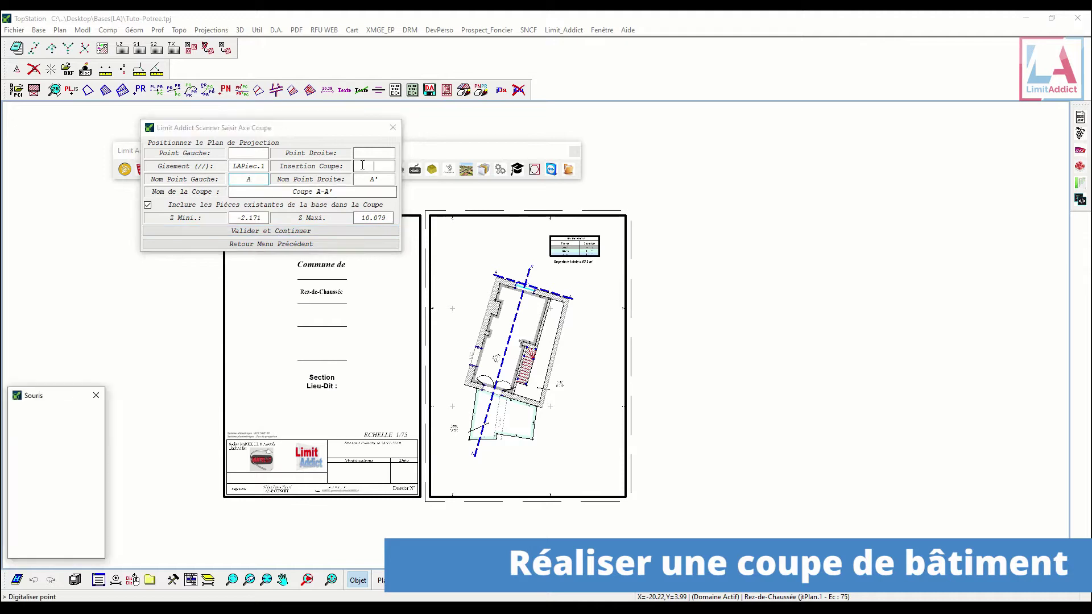
pyautogui.scroll(-4, 666, 339)
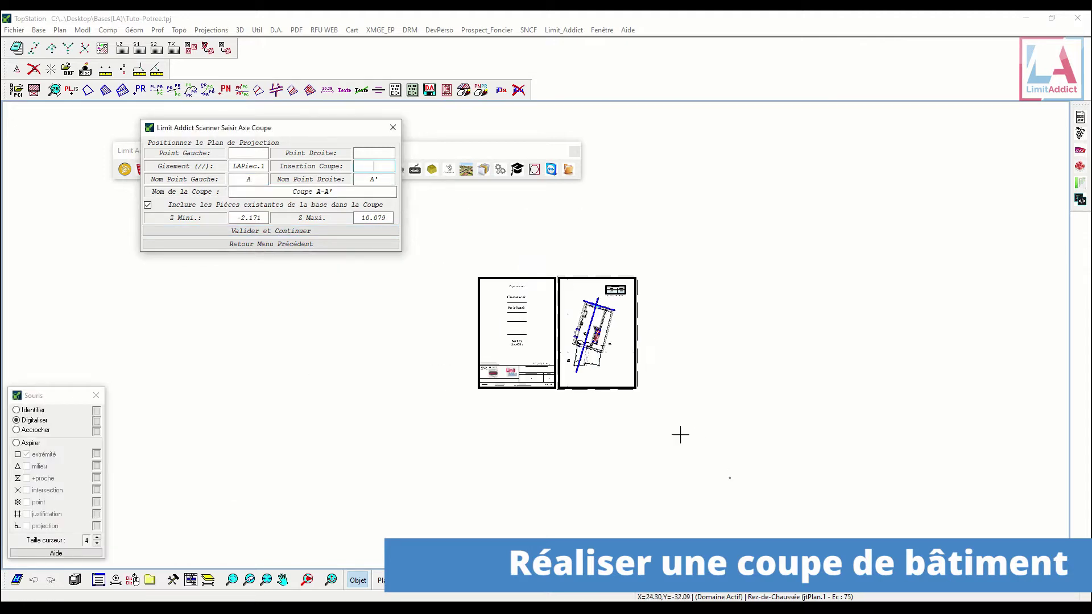
pyautogui.click(312, 243)
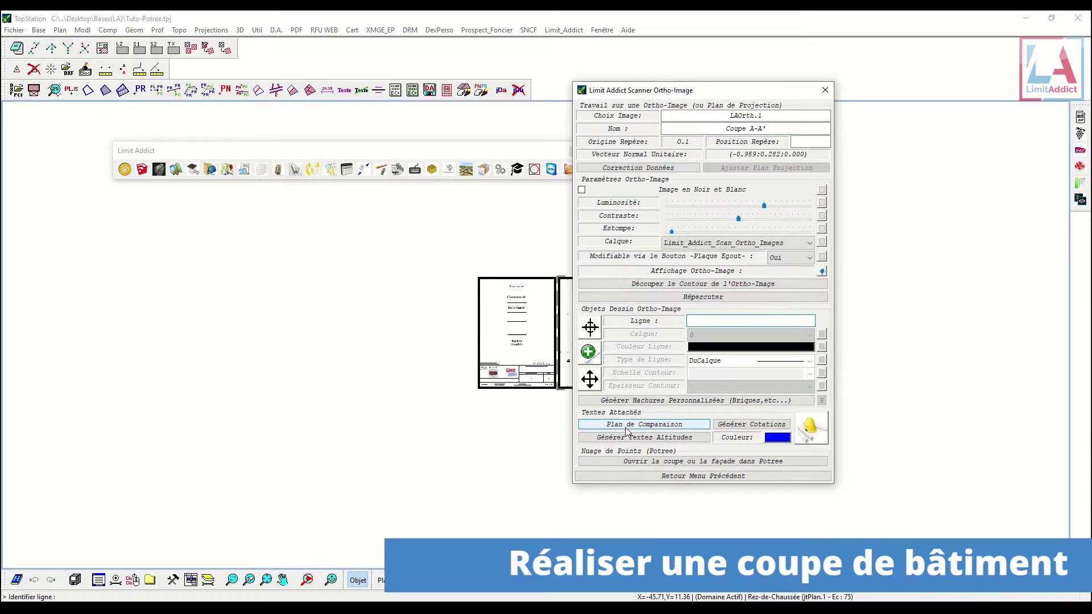
pyautogui.moveTo(716, 86); pyautogui.dragTo(390, 93)
pyautogui.scroll(3, 796, 409)
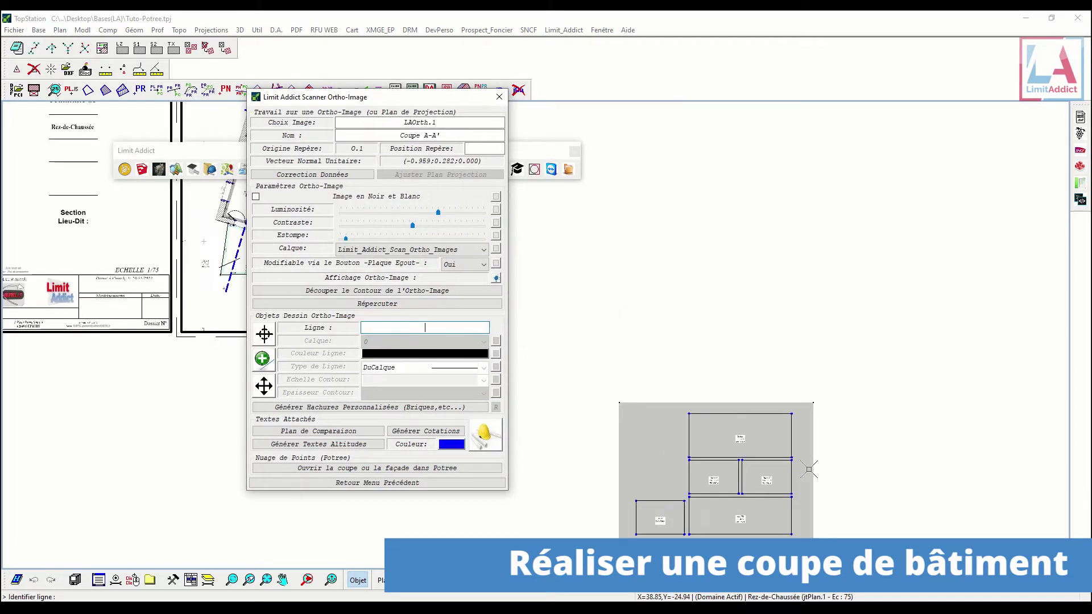
pyautogui.scroll(2, 795, 408)
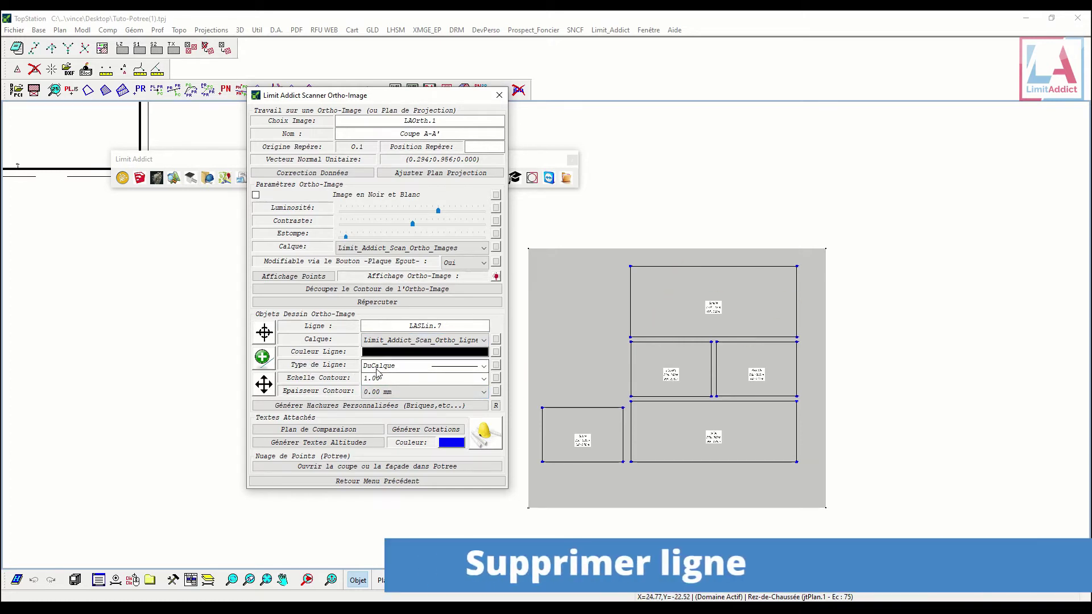
# - Delete the topmost room's rectangular line, LASLin.7, from the section together with its corner points
pyautogui.click(264, 357)
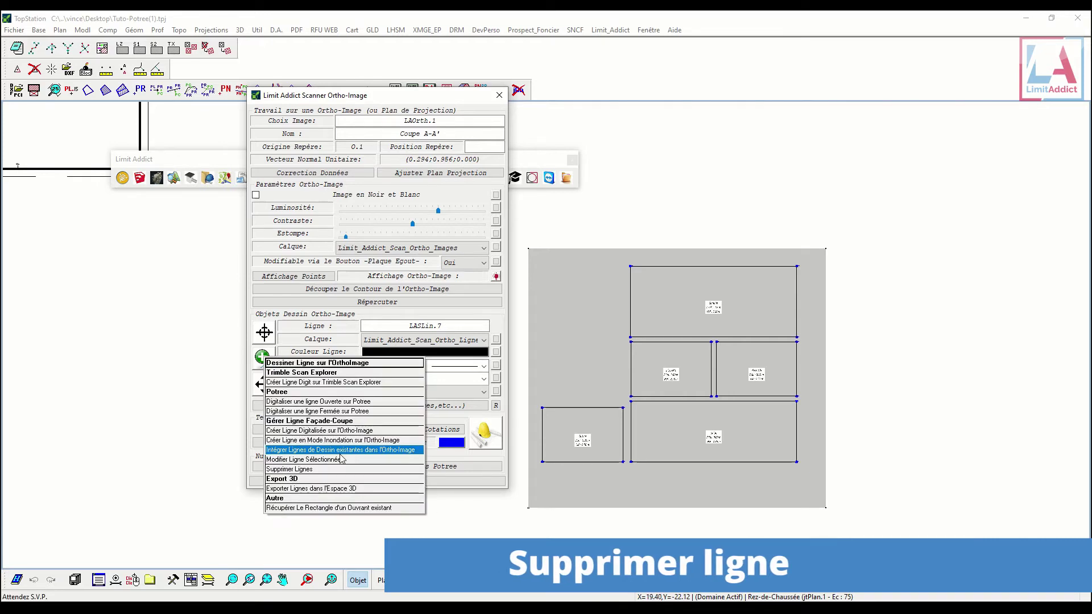
pyautogui.click(338, 470)
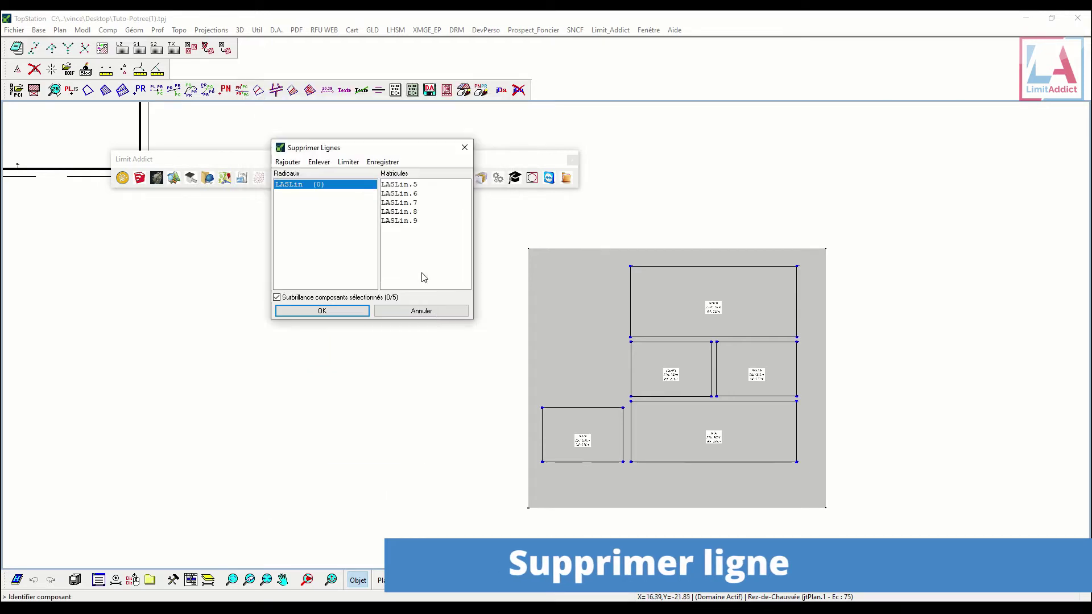
pyautogui.click(732, 266)
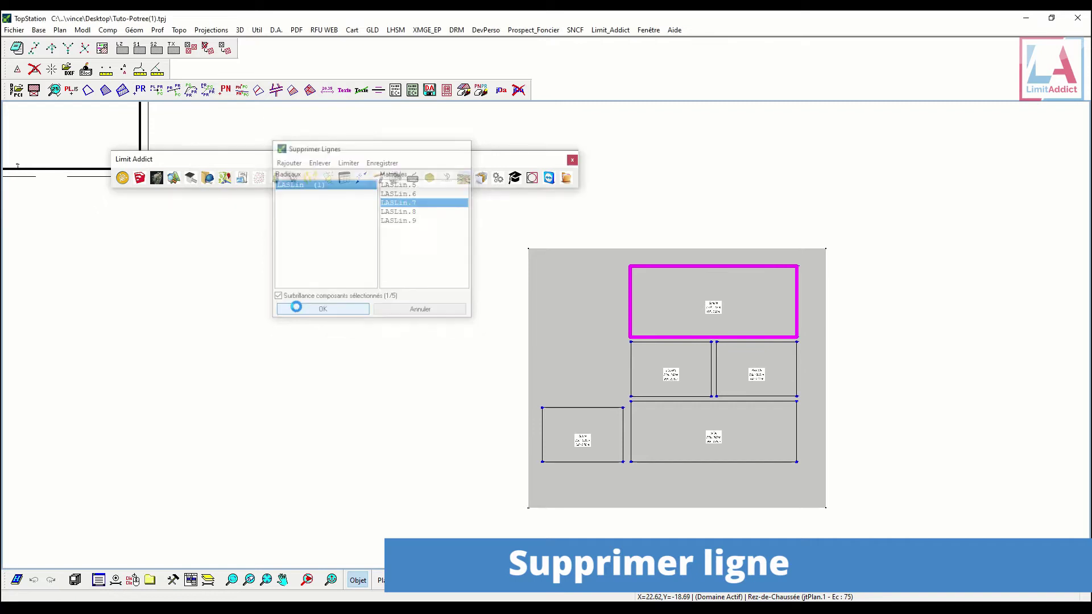
pyautogui.click(339, 312)
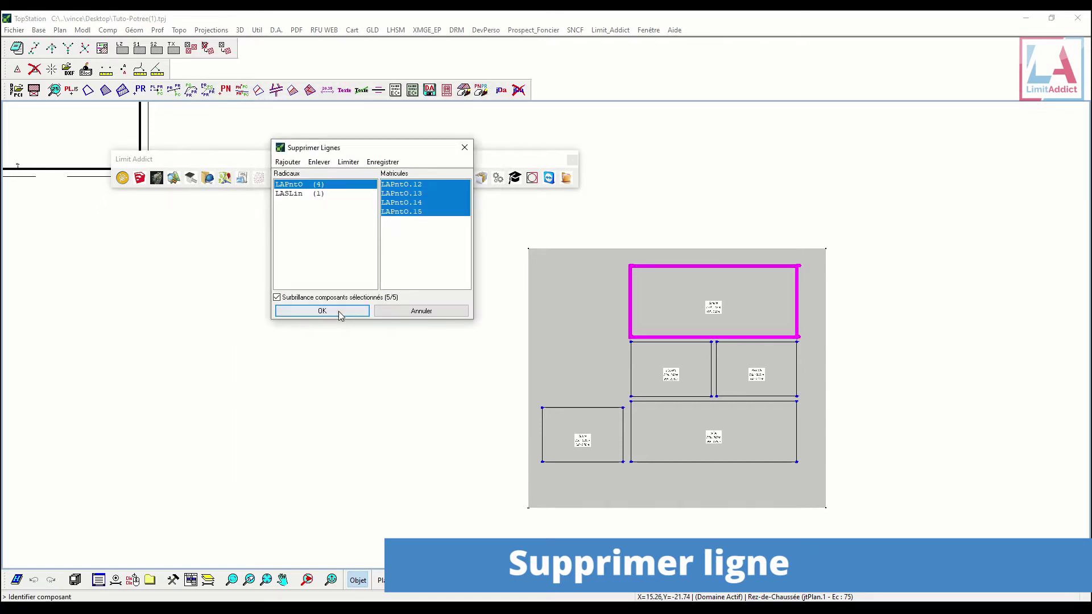
# - Open section Coupe B-B'' in Potree and orbit the point cloud slice to an oblique front view
pyautogui.click(341, 467)
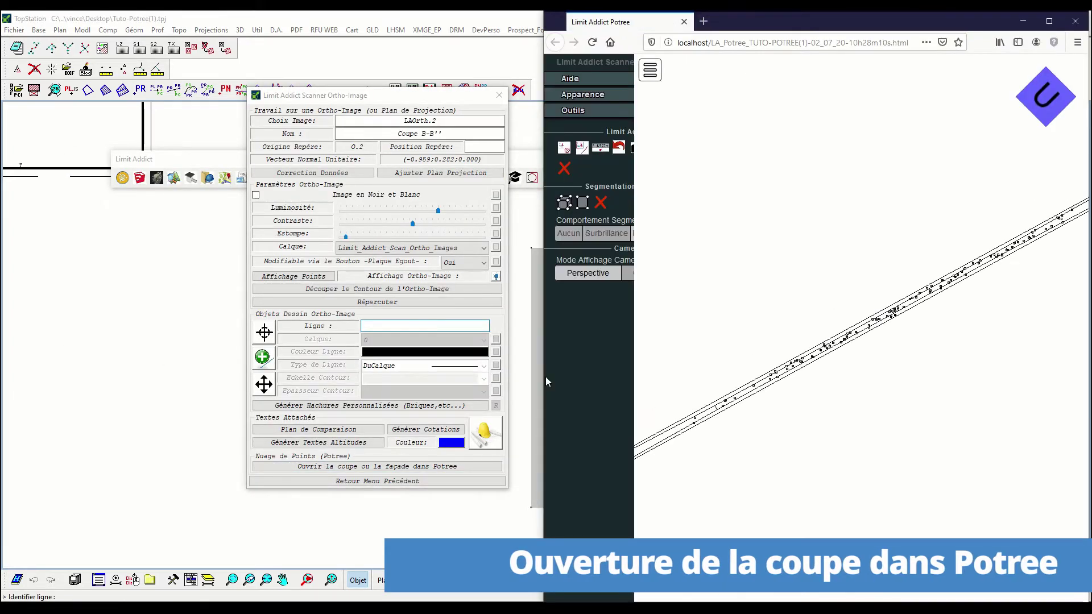
pyautogui.moveTo(846, 423); pyautogui.dragTo(819, 270)
pyautogui.moveTo(934, 439); pyautogui.dragTo(887, 485)
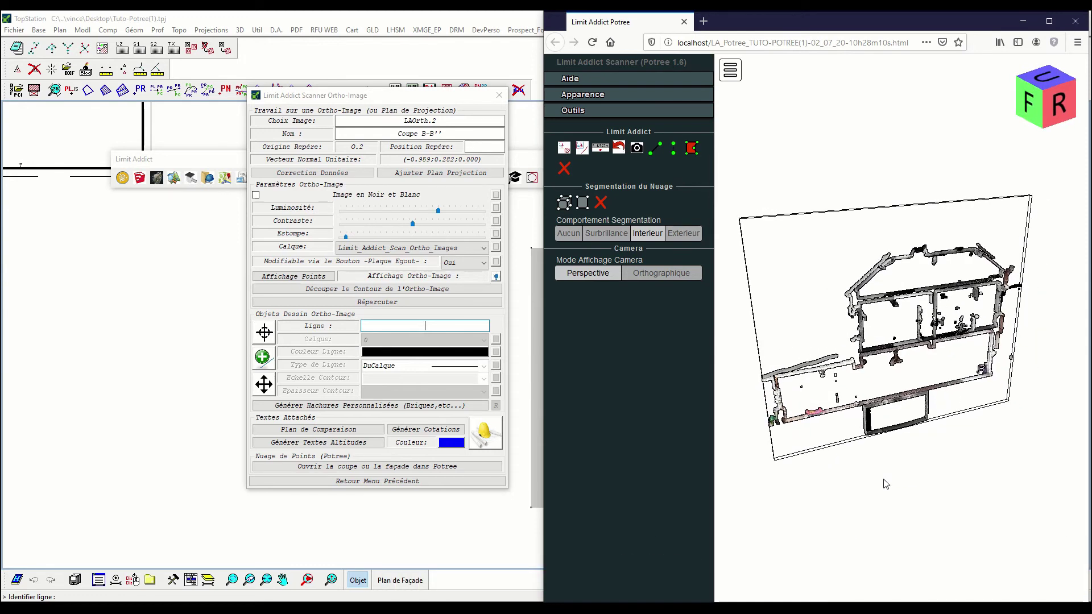
# - Select the clipping box, shift it in depth to cut through the staircase, and orient the view squarely onto the section
pyautogui.click(843, 450)
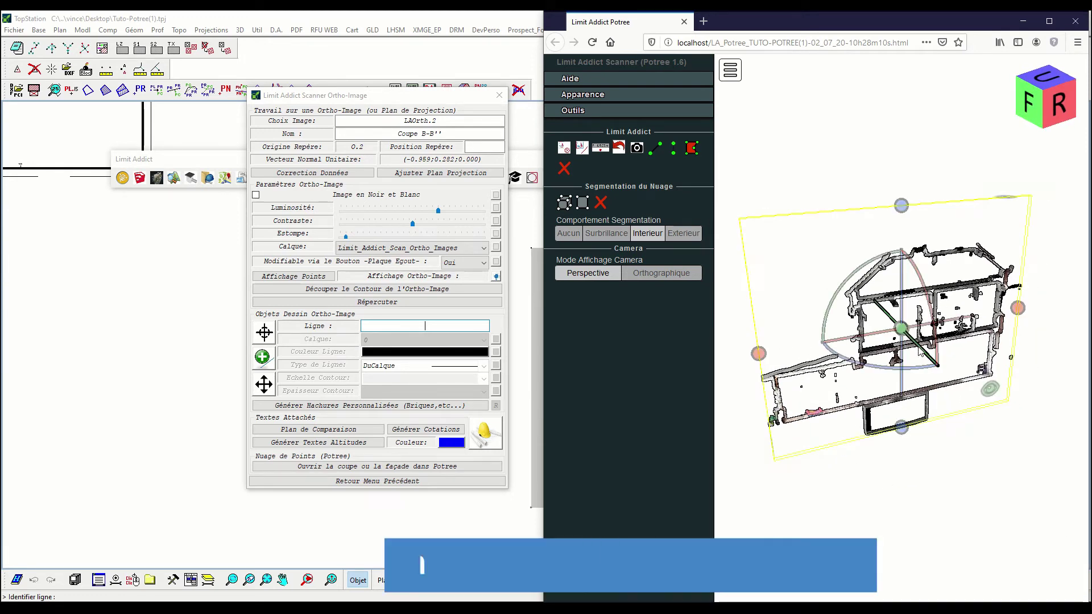
pyautogui.moveTo(925, 354); pyautogui.dragTo(942, 382)
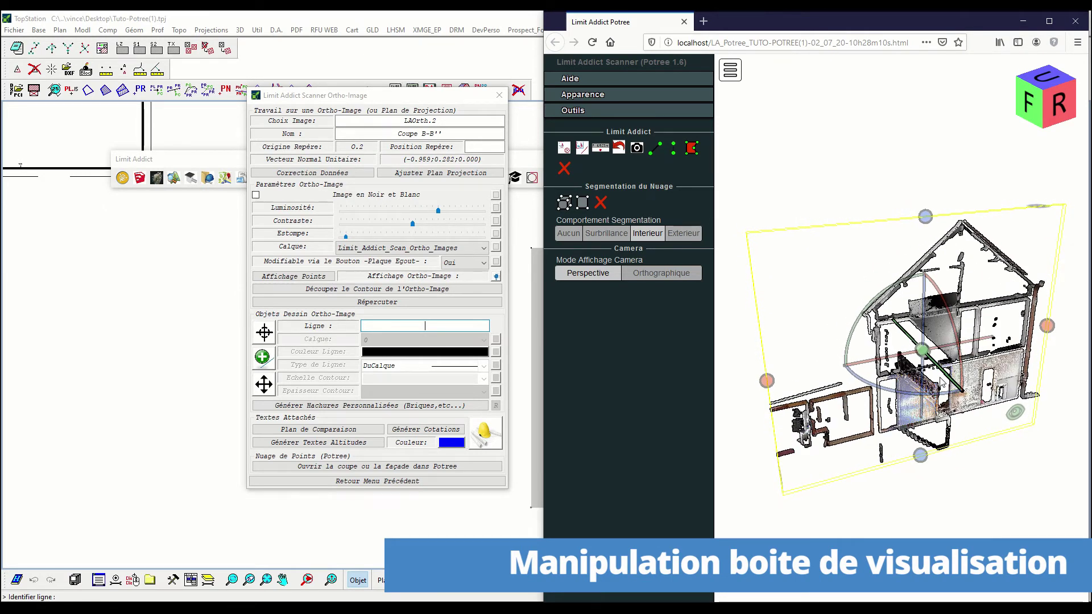
pyautogui.click(1016, 414)
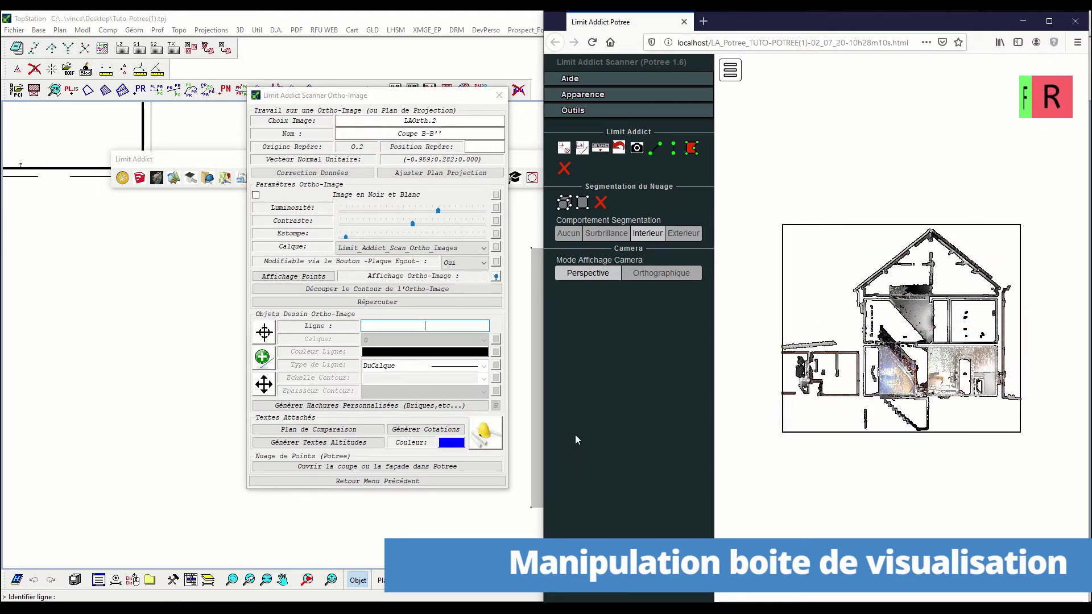
# - Switch the Potree camera to orthographic mode and lock the view squarely on the section
pyautogui.press('o')
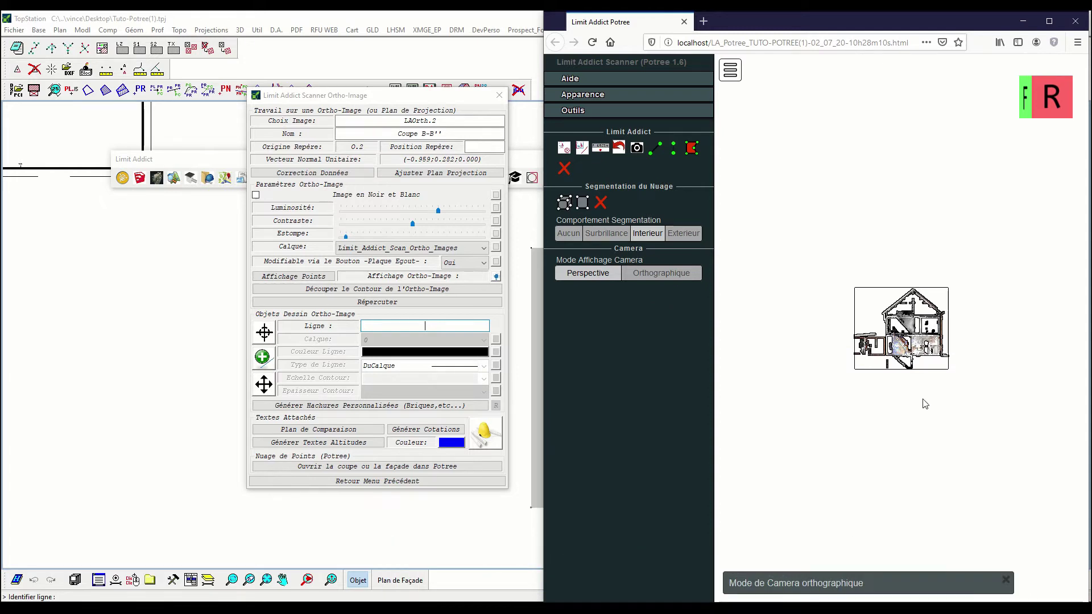
pyautogui.scroll(2, 925, 406)
pyautogui.press('v')
pyautogui.scroll(-6, 925, 405)
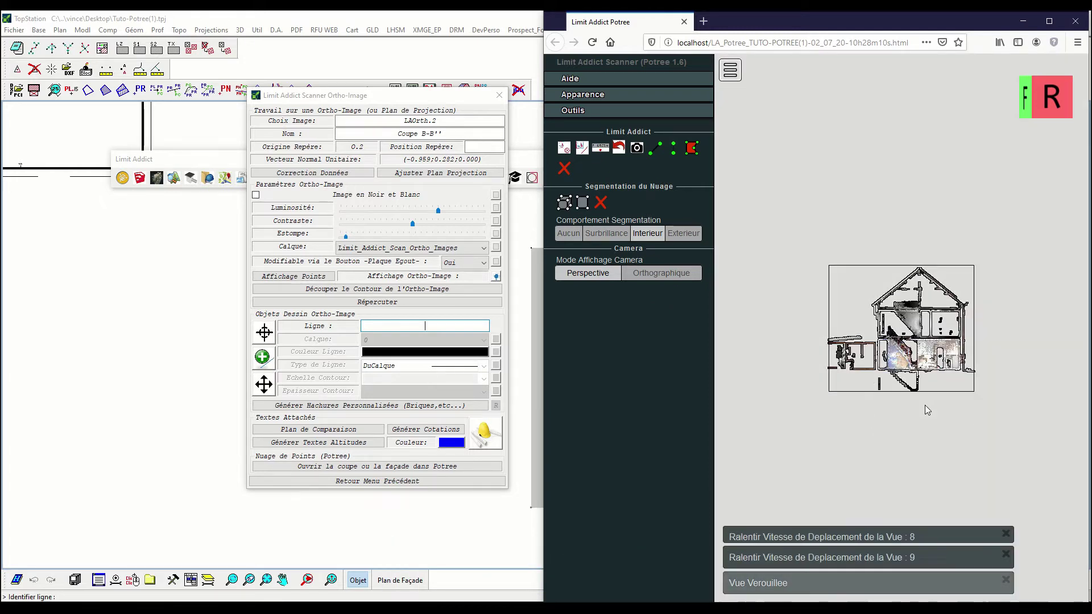
pyautogui.scroll(5, 922, 318)
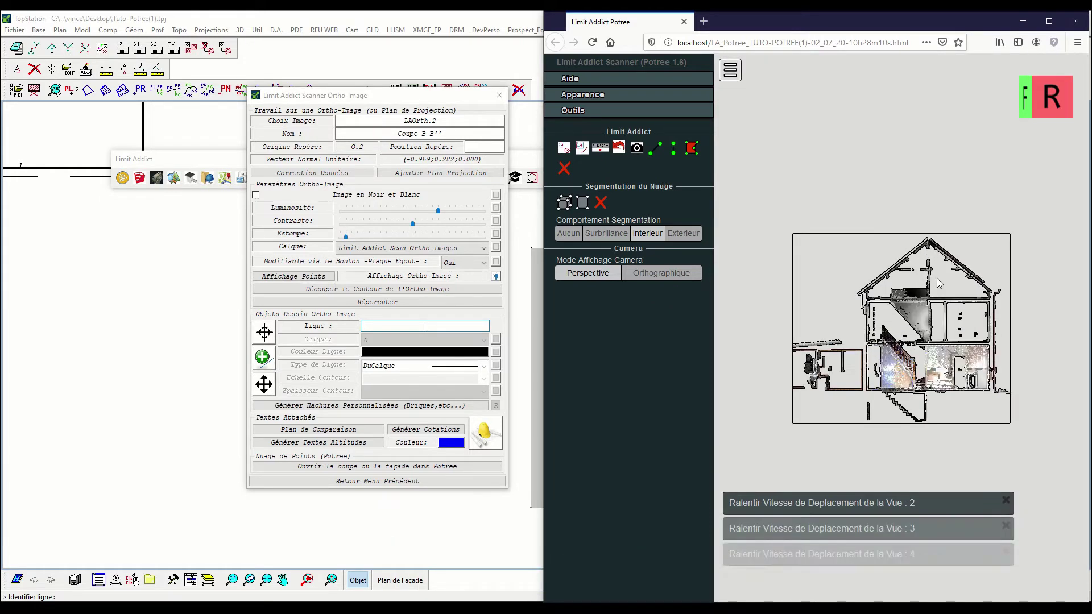
pyautogui.moveTo(923, 274); pyautogui.dragTo(870, 348, button='right')
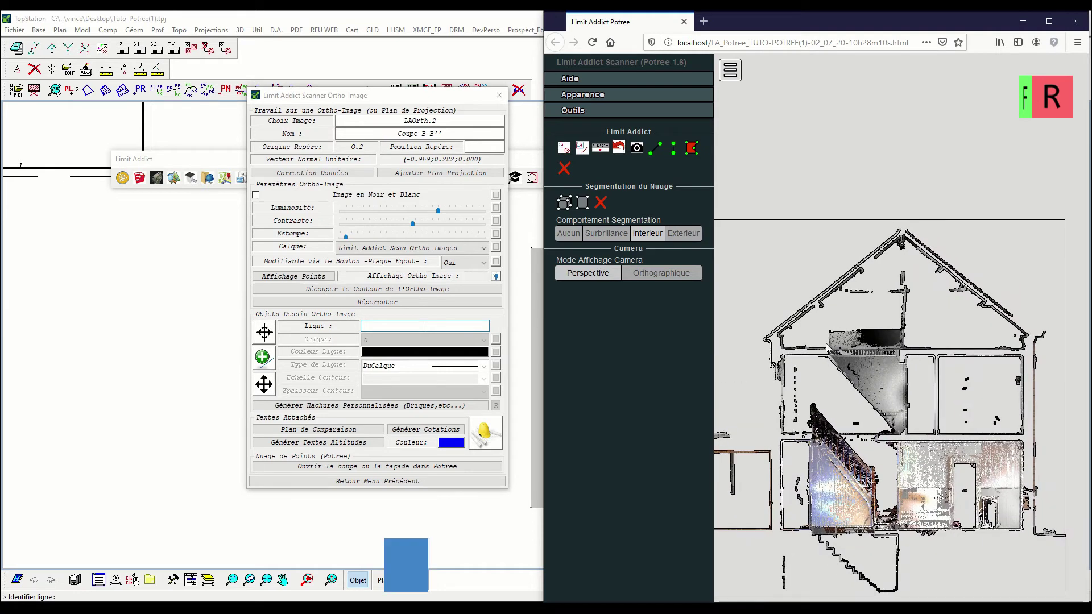
# - Start digitizing a closed line in Potree and trace the attic's left knee wall and eave profile from the floor up
pyautogui.click(263, 357)
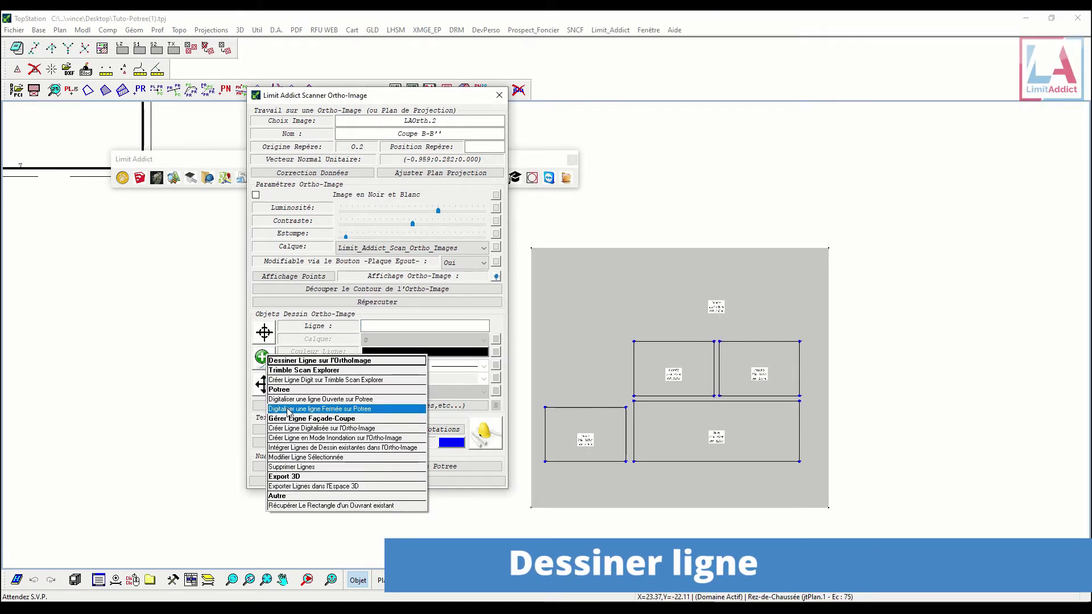
pyautogui.click(319, 405)
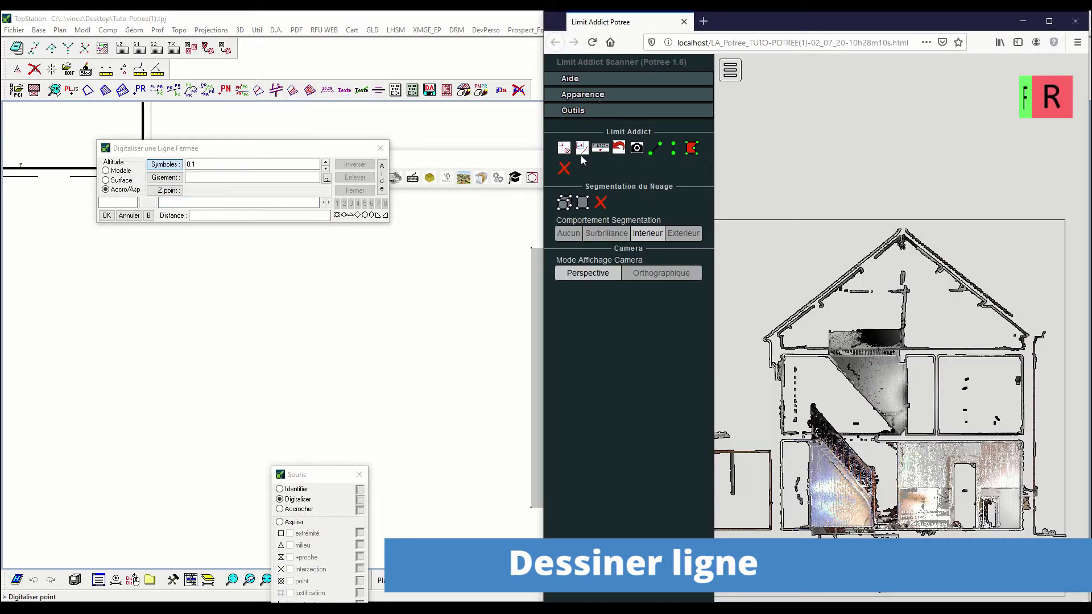
pyautogui.scroll(2, 781, 346)
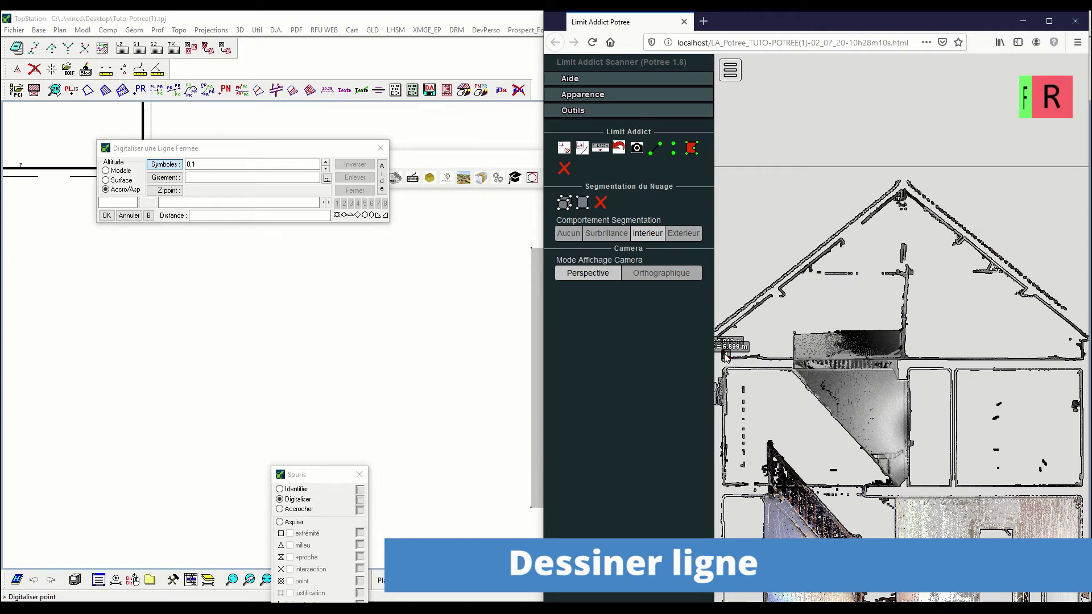
pyautogui.scroll(2, 725, 345)
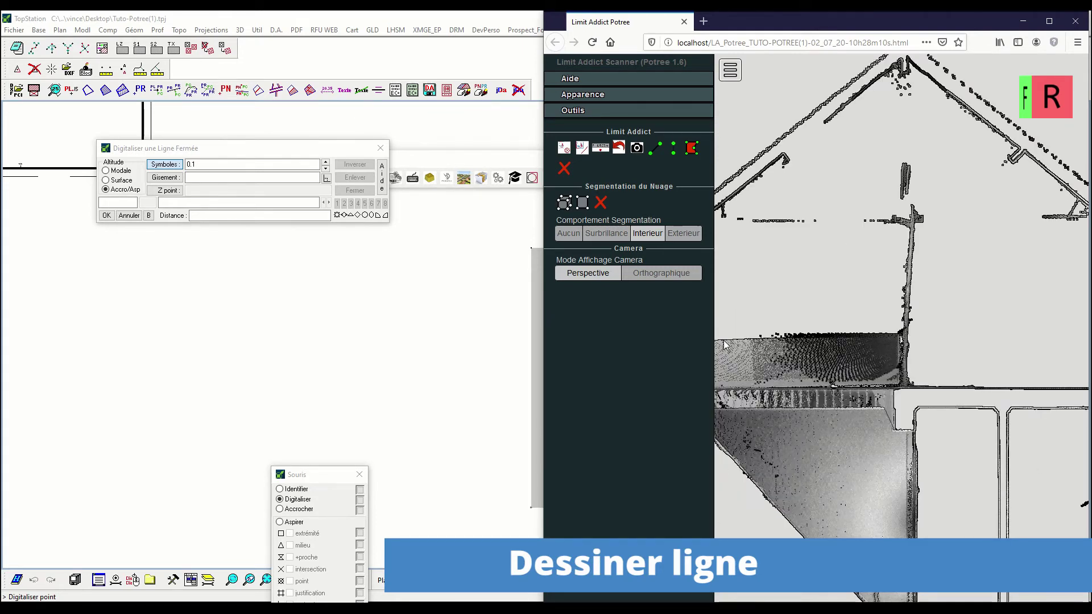
pyautogui.scroll(4, 917, 377)
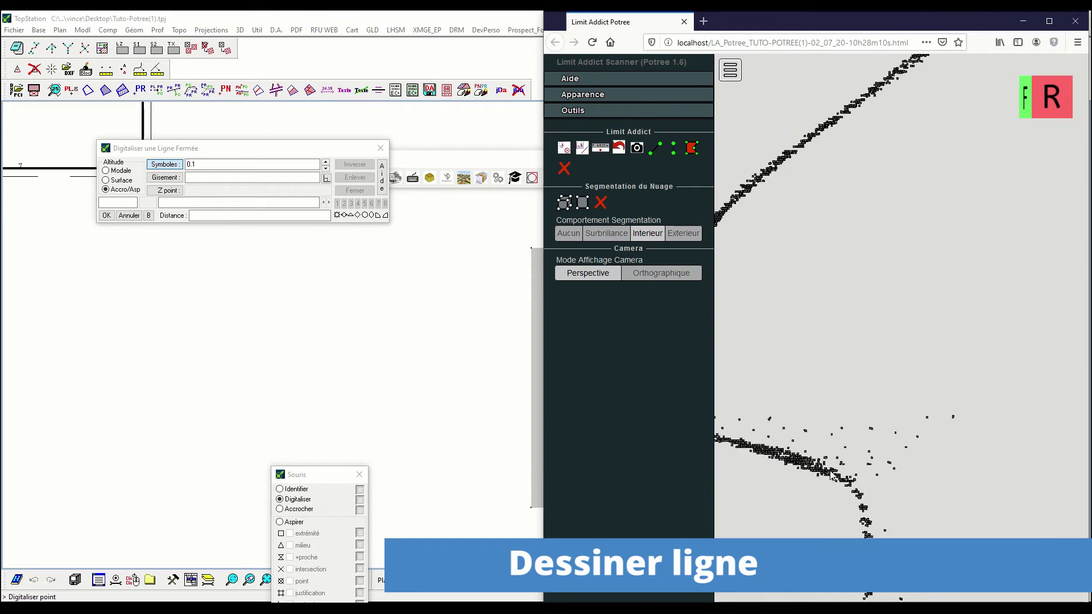
pyautogui.moveTo(832, 475); pyautogui.dragTo(921, 318, button='right')
pyautogui.moveTo(925, 490); pyautogui.dragTo(872, 320, button='right')
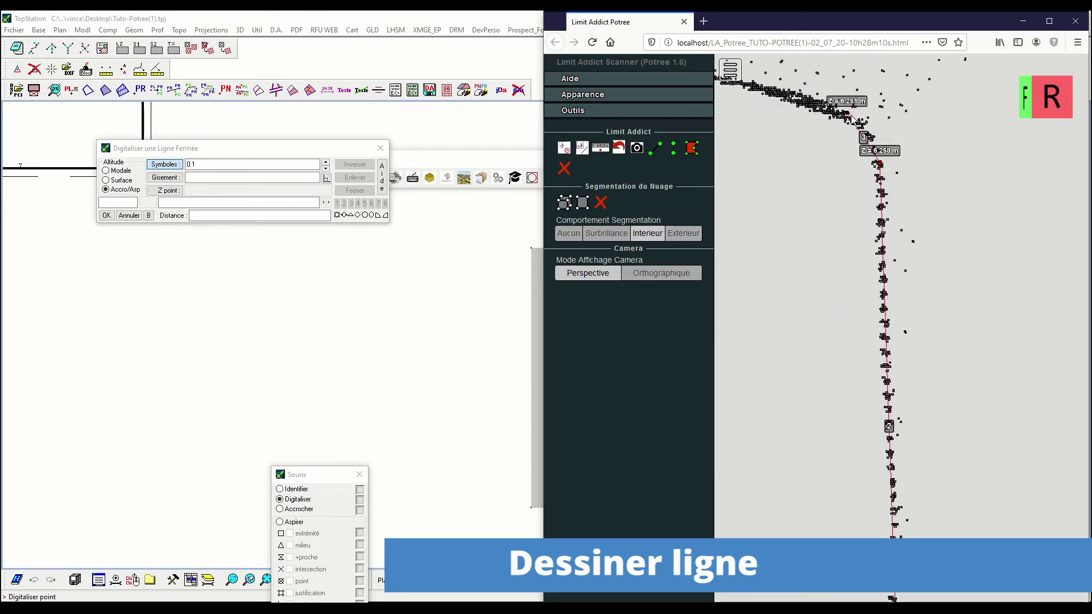
pyautogui.moveTo(835, 163); pyautogui.dragTo(883, 221, button='right')
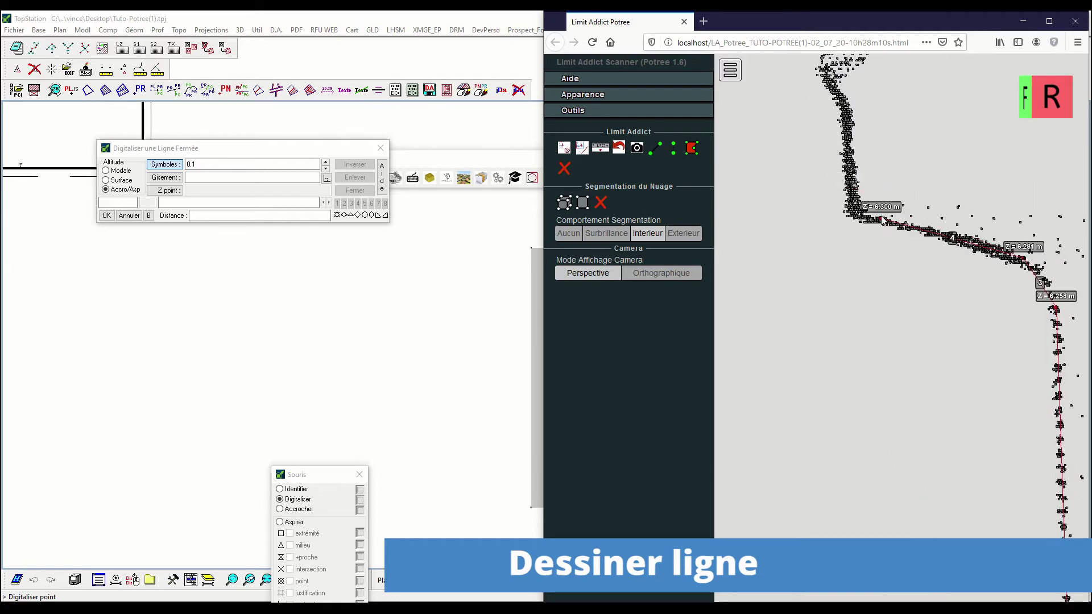
pyautogui.moveTo(833, 104); pyautogui.dragTo(855, 159, button='right')
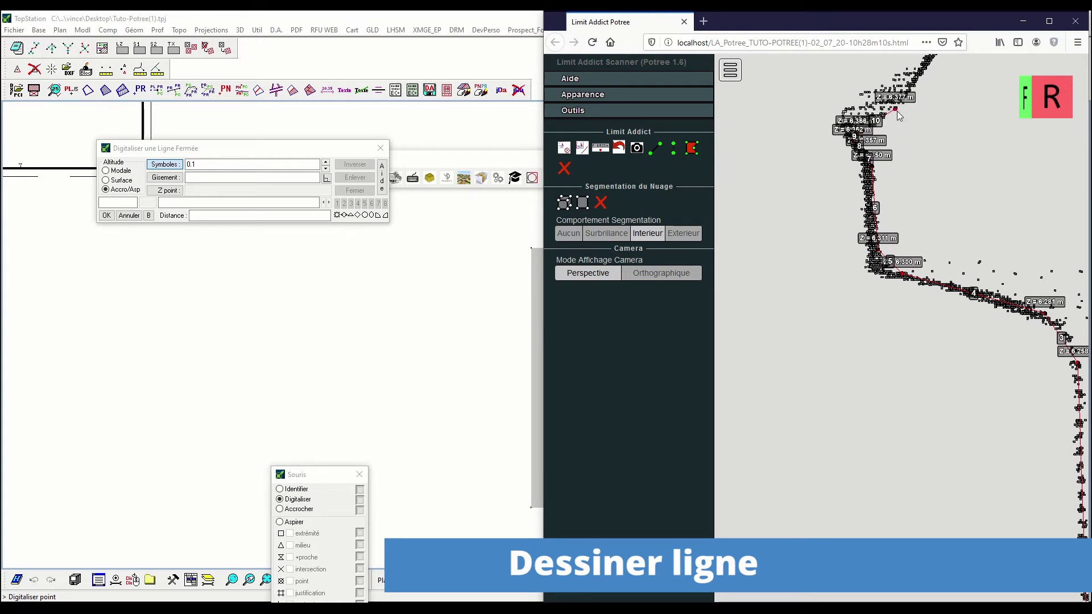
# - Continue the attic outline along the inner face of the left roof slope up to the ridge
pyautogui.scroll(-10, 908, 118)
pyautogui.scroll(4, 962, 237)
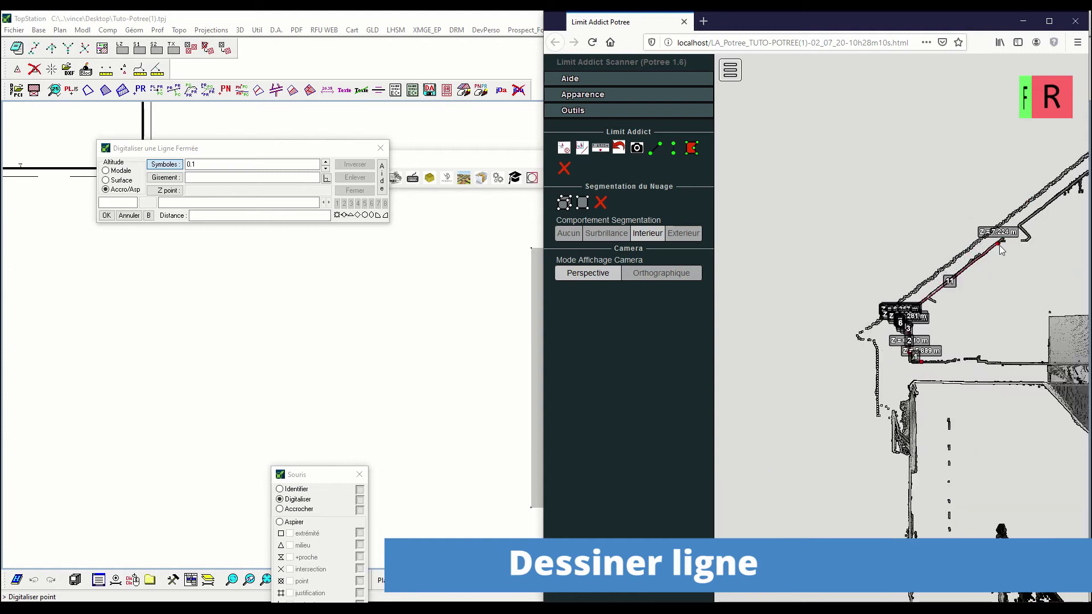
pyautogui.click(999, 244)
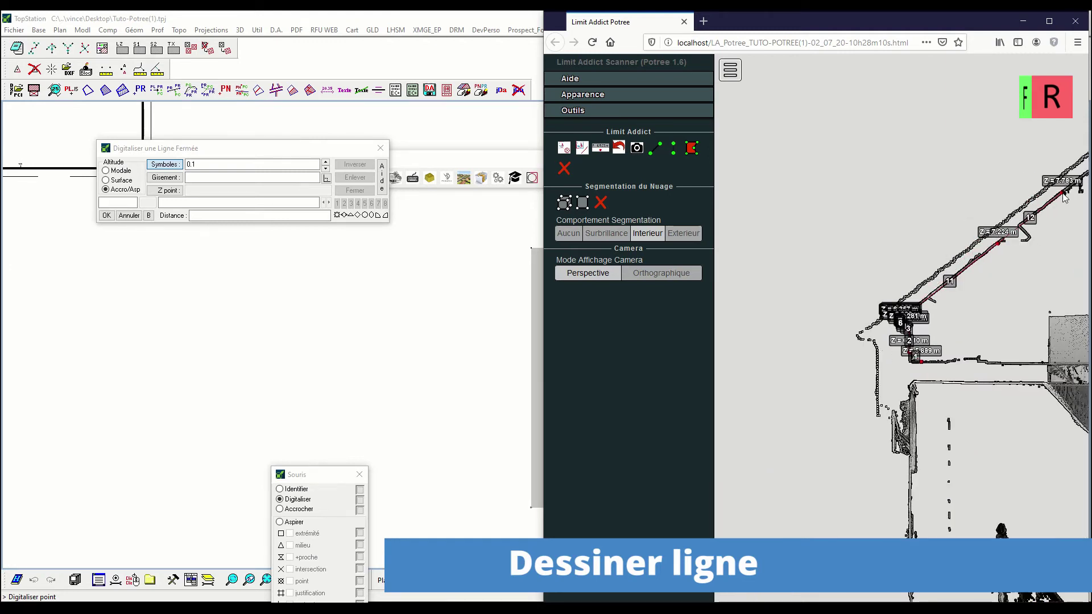
pyautogui.moveTo(1061, 261); pyautogui.dragTo(789, 387, button='right')
pyautogui.click(979, 172)
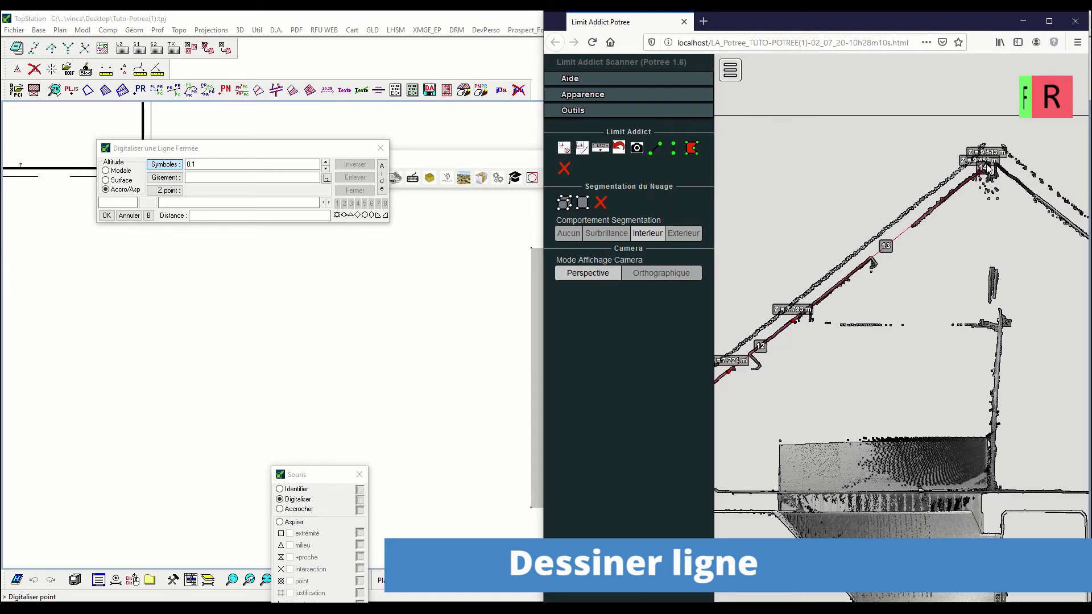
# - Trace the right roof slope from the ridge down to the eave and attic floor, and finish the outline
pyautogui.moveTo(1057, 243); pyautogui.dragTo(855, 153, button='right')
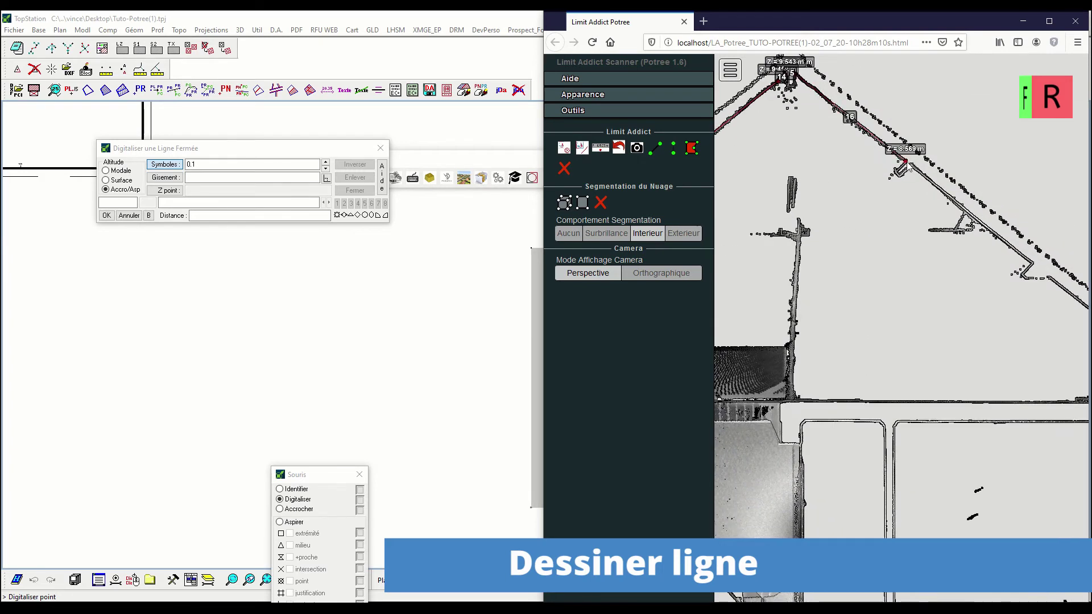
pyautogui.moveTo(1052, 298); pyautogui.dragTo(882, 234, button='right')
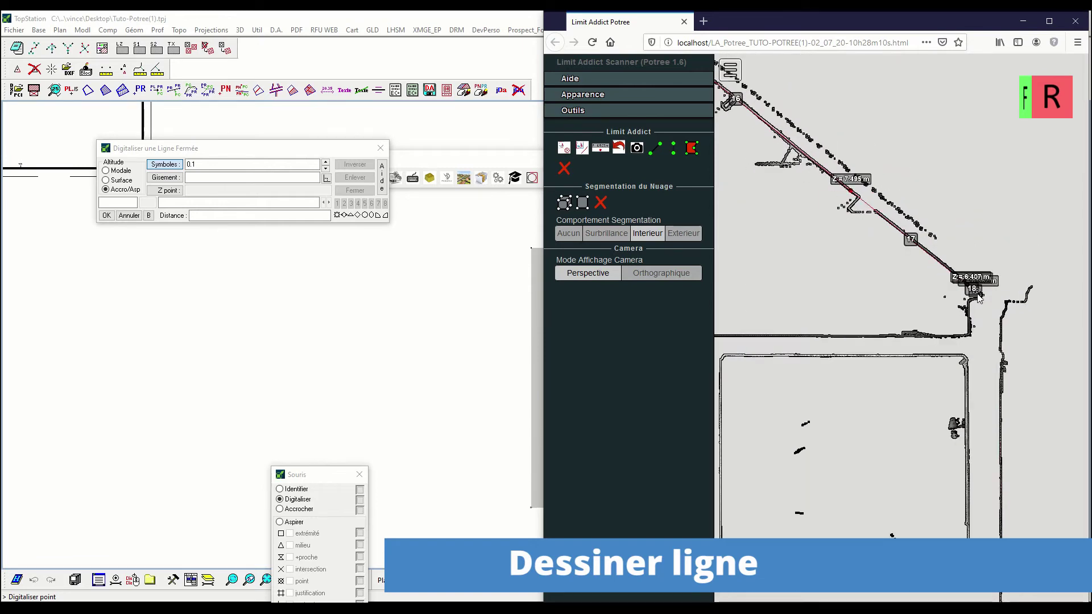
pyautogui.rightClick(950, 338)
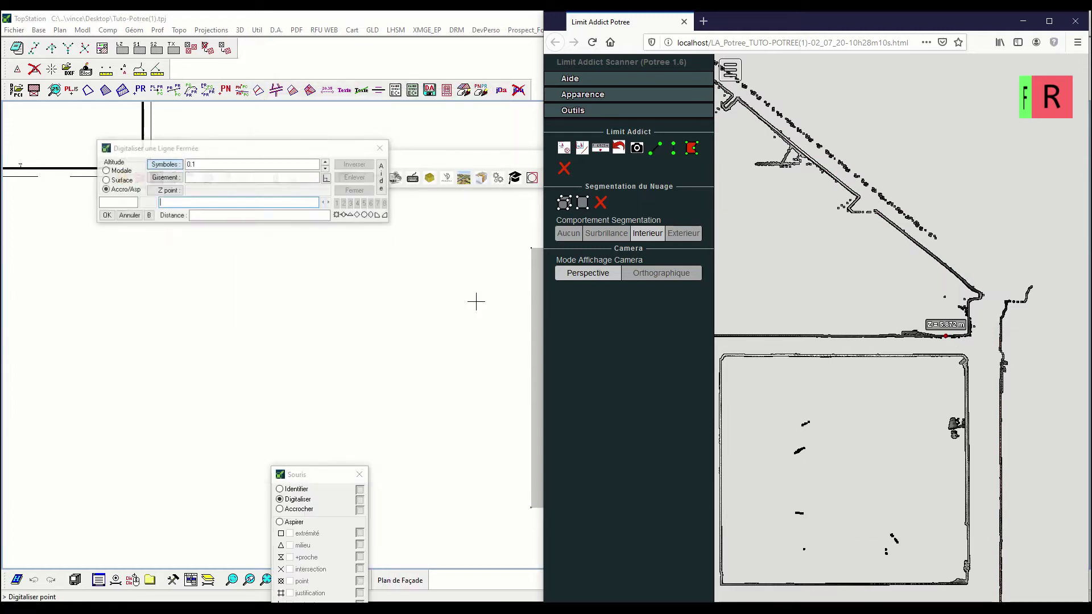
# - Check the traced attic outline in the TopStation section drawing and validate the closed line
pyautogui.scroll(-2, 474, 303)
pyautogui.moveTo(437, 342); pyautogui.dragTo(292, 362, button='middle')
pyautogui.scroll(2, 448, 339)
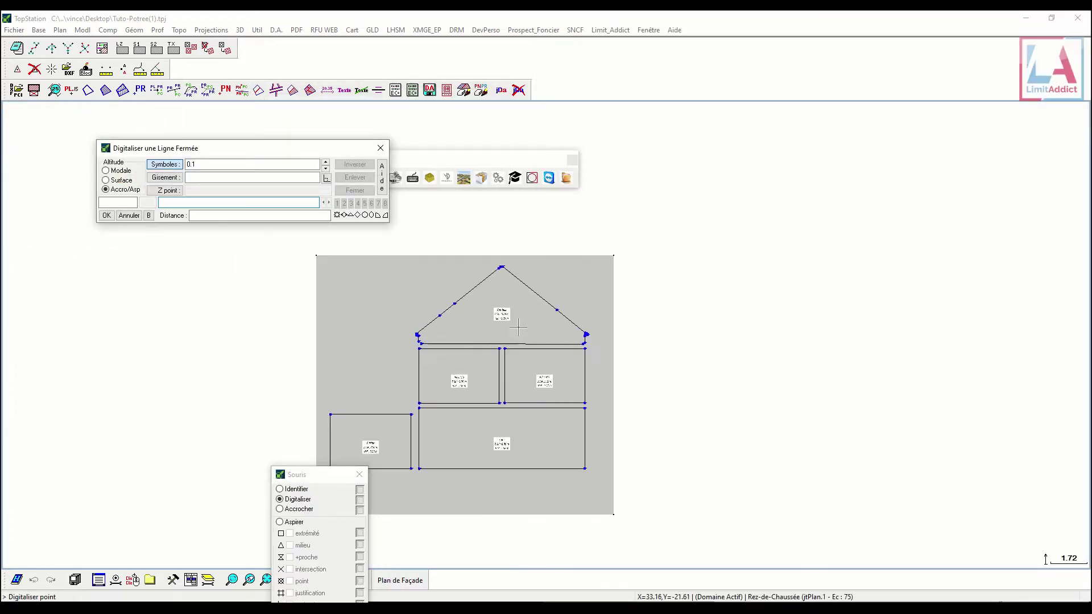
pyautogui.scroll(2, 498, 322)
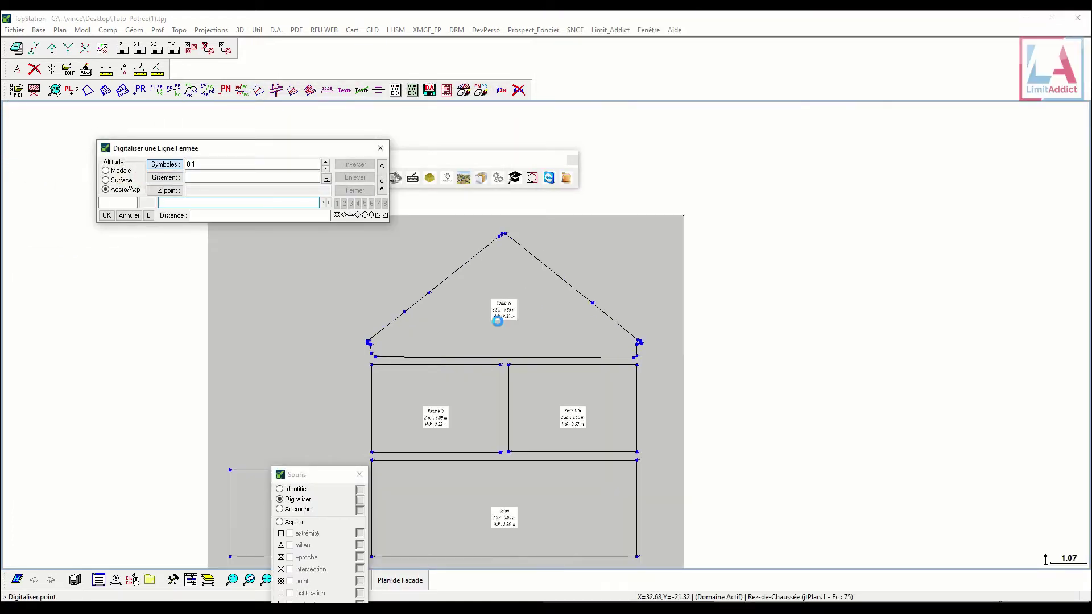
pyautogui.scroll(-2, 497, 322)
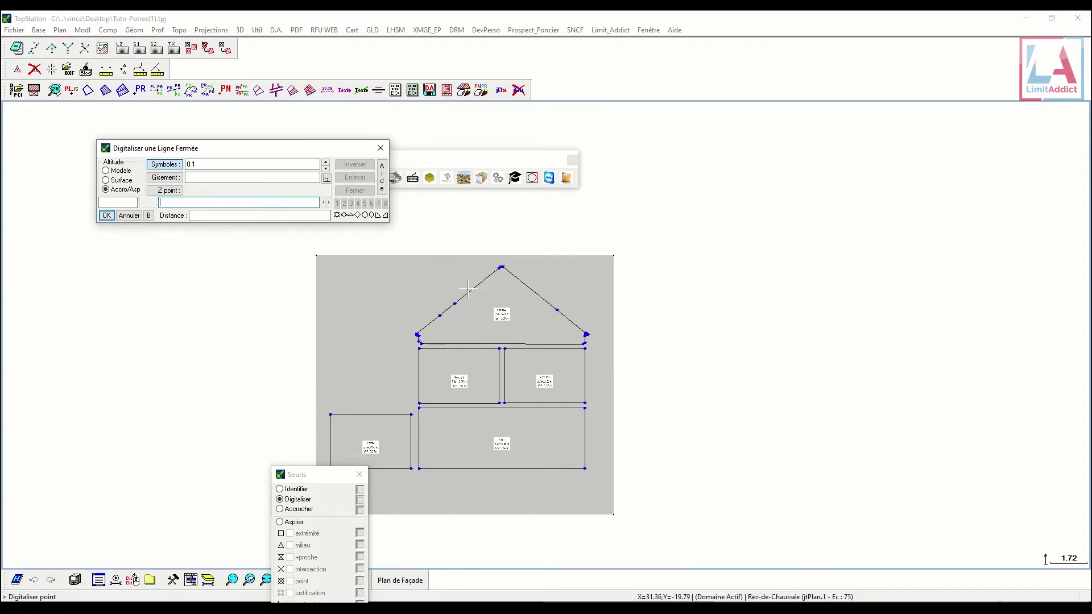
pyautogui.click(107, 215)
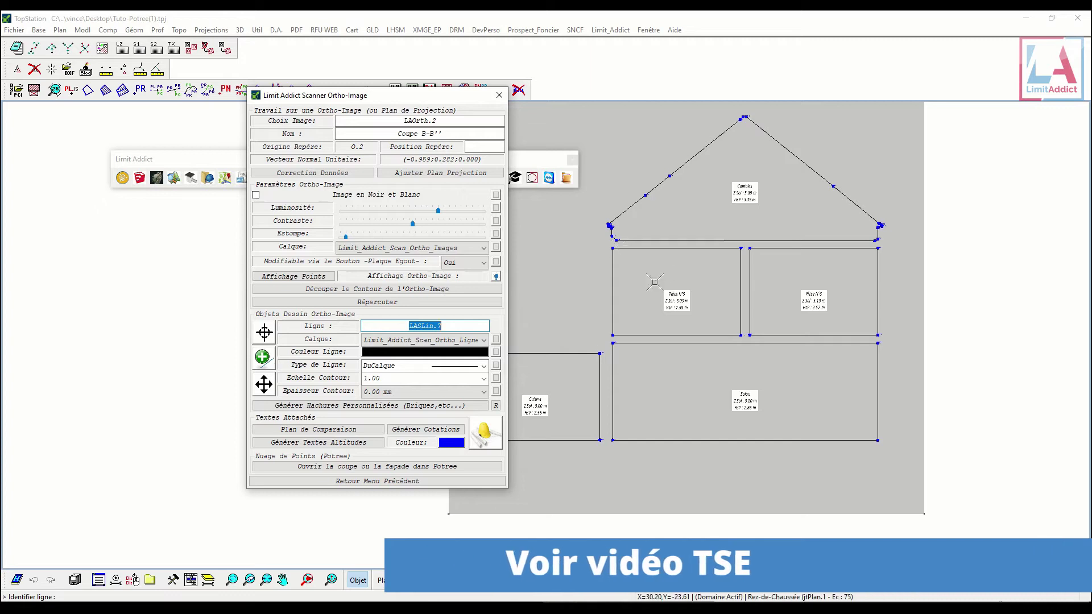
pyautogui.click(264, 341)
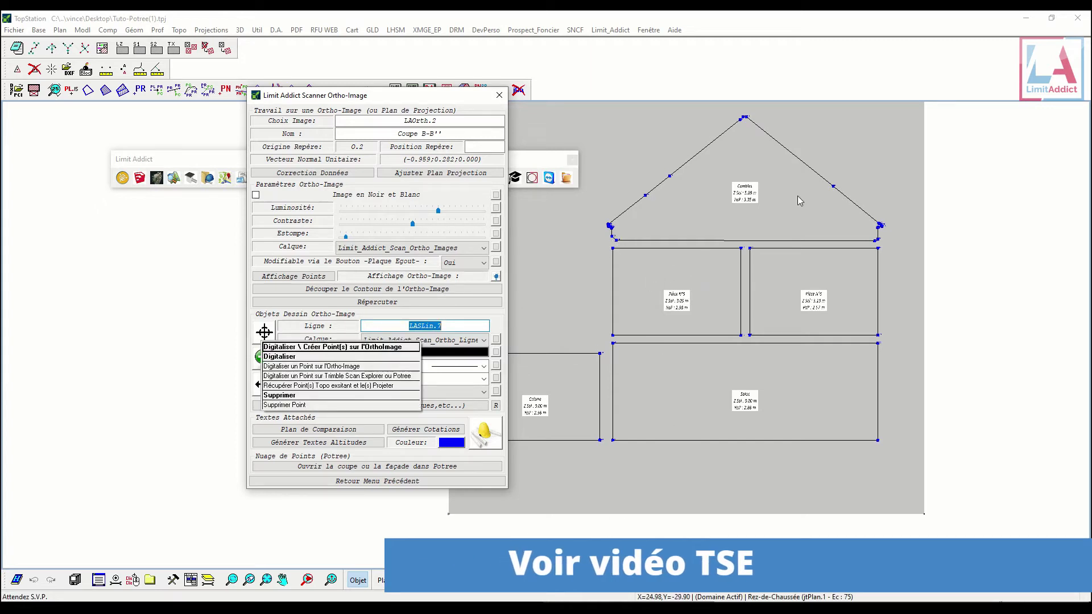
pyautogui.click(306, 317)
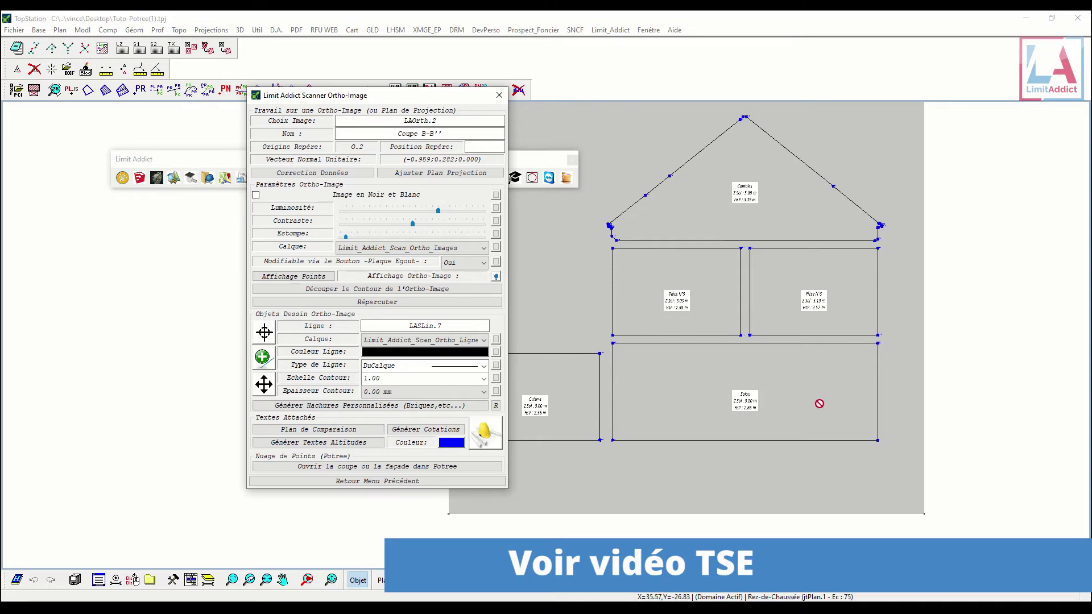
# - Add a comparison plane at Z=-2.00 m below section Coupe B-B'' and quit the scanner module
pyautogui.click(323, 430)
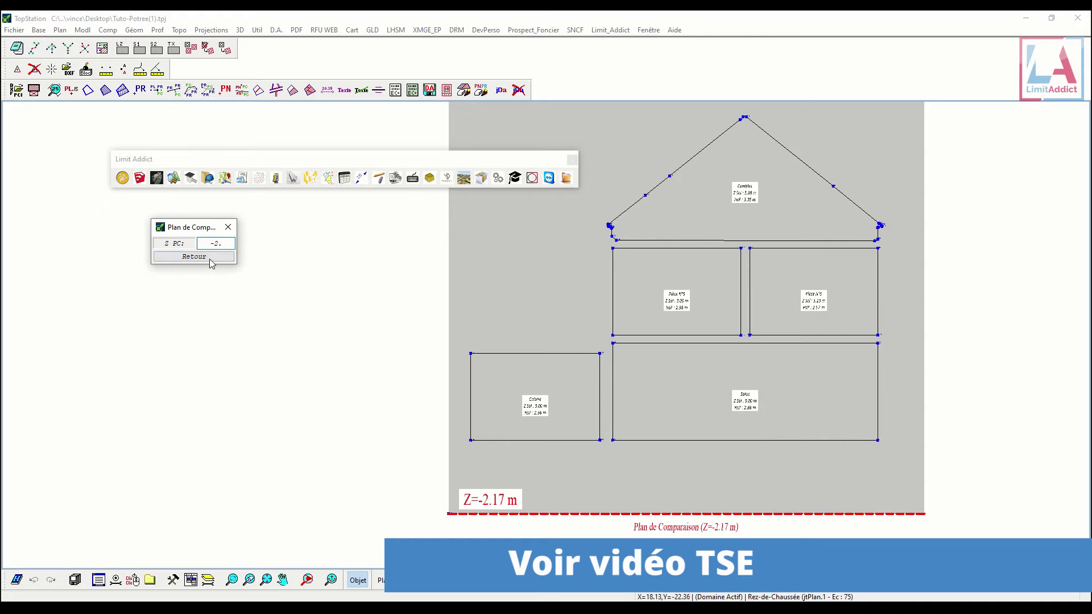
pyautogui.click(210, 259)
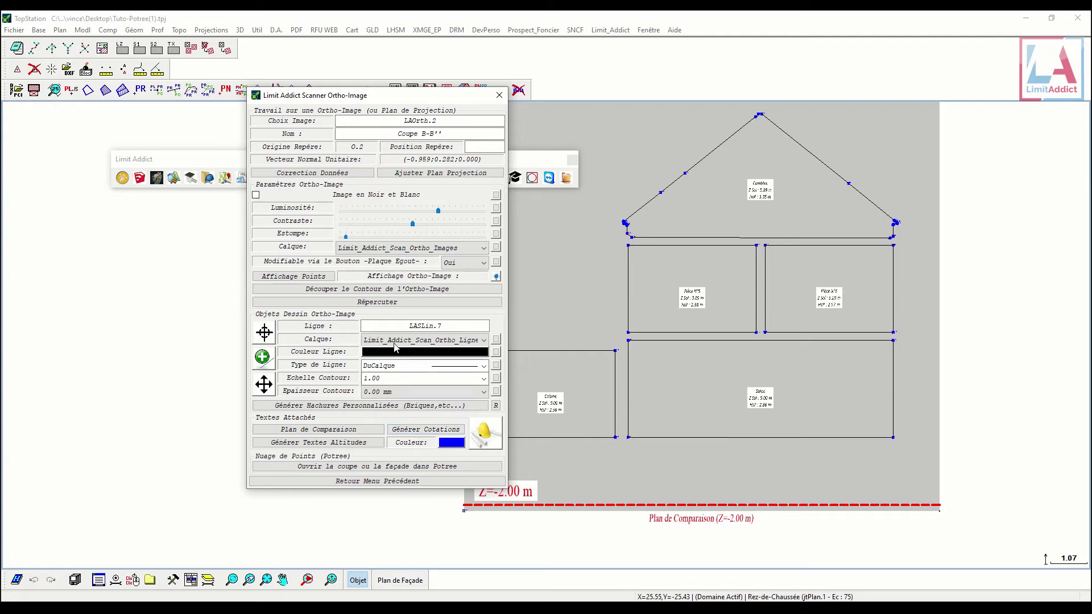
pyautogui.click(380, 481)
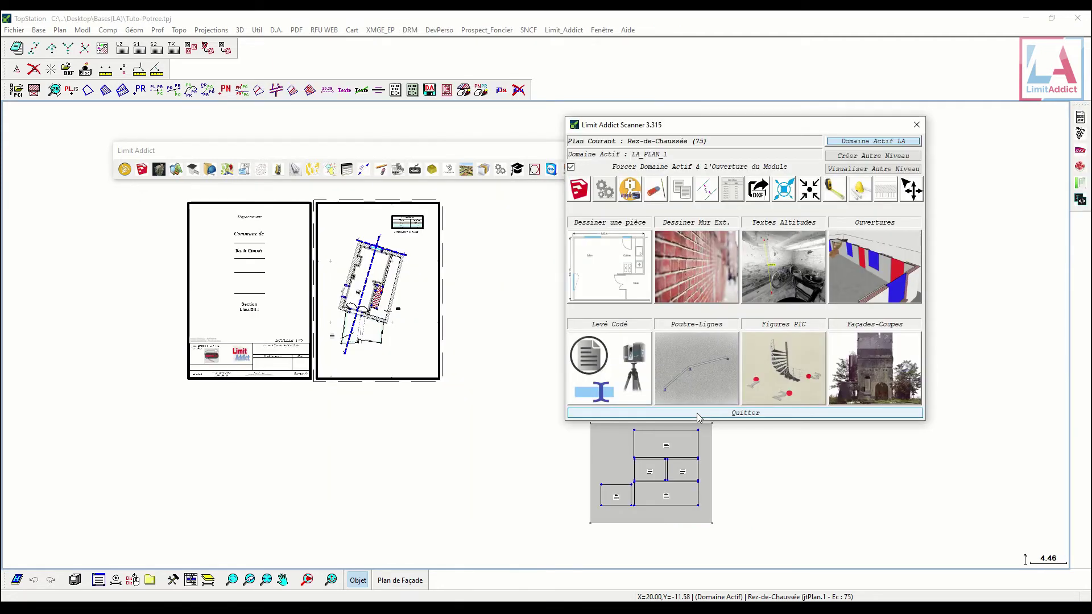
pyautogui.click(699, 414)
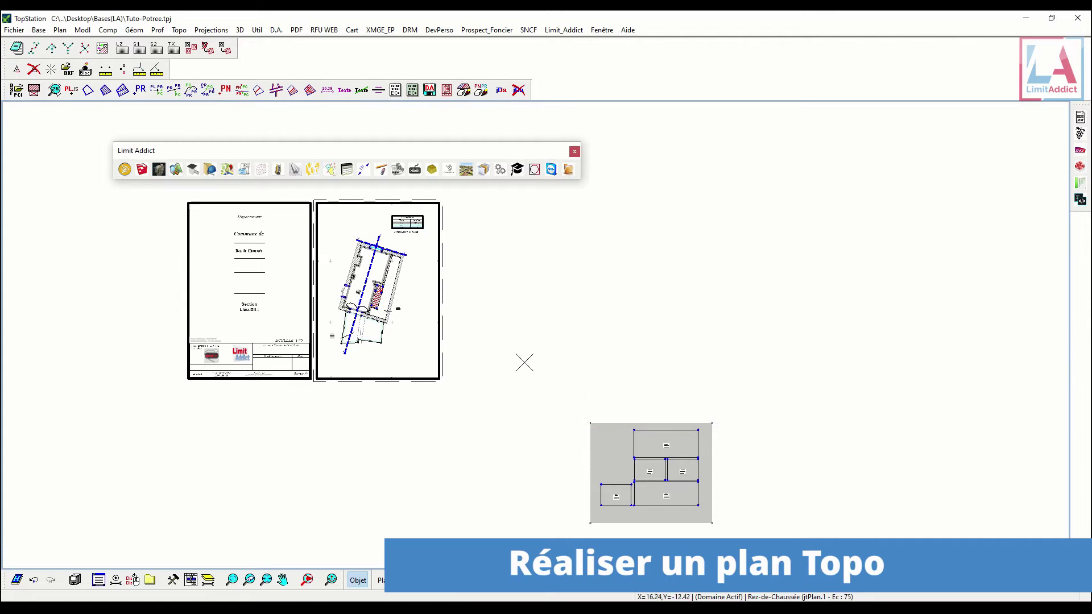
# - Create a new project, testpotree.tpj, for the topographic plan
pyautogui.scroll(-2, 525, 360)
pyautogui.click(14, 29)
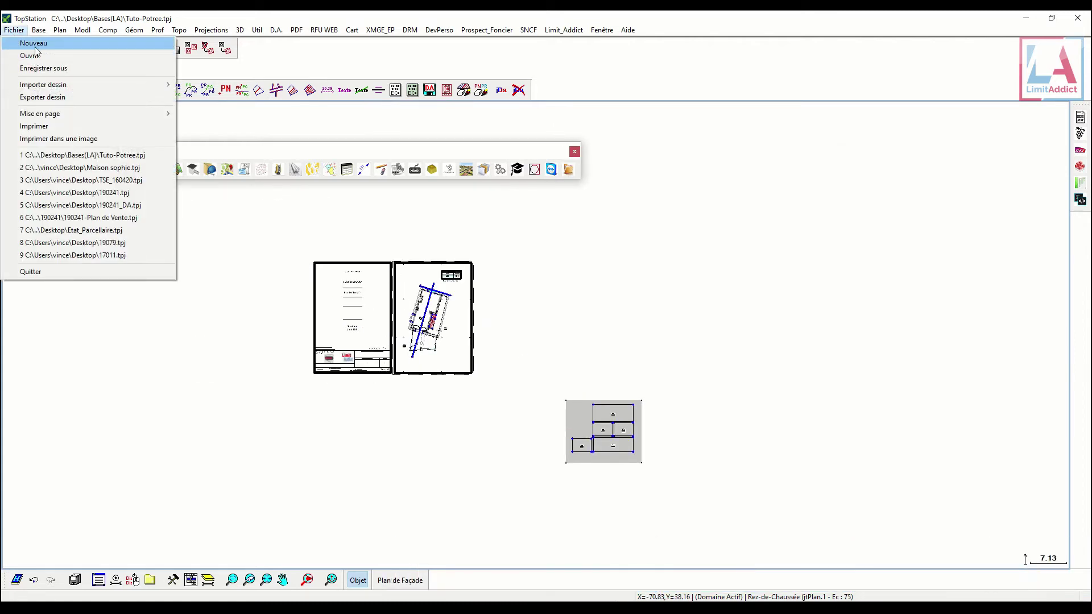
pyautogui.click(23, 41)
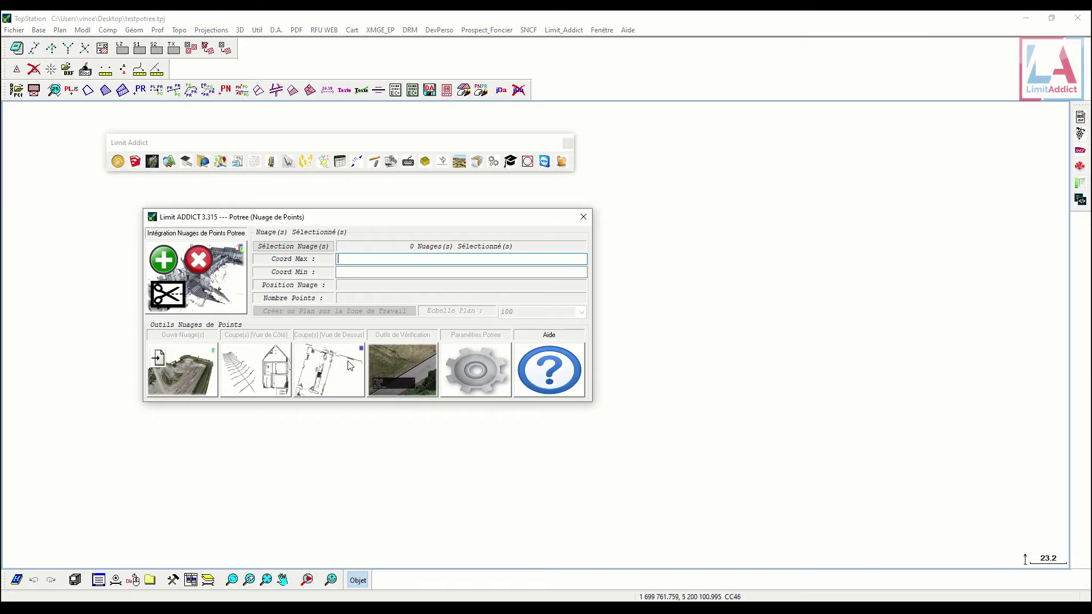
# - Select the point cloud LA_Potree_NUAGE_FORET_2 as the working cloud
pyautogui.click(280, 247)
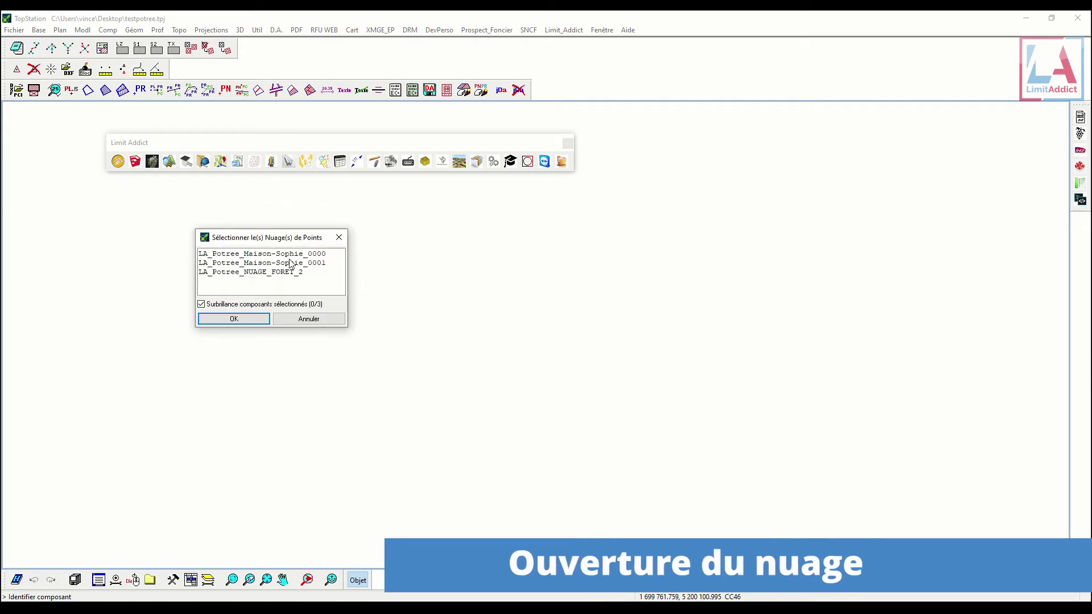
pyautogui.click(279, 273)
pyautogui.click(248, 320)
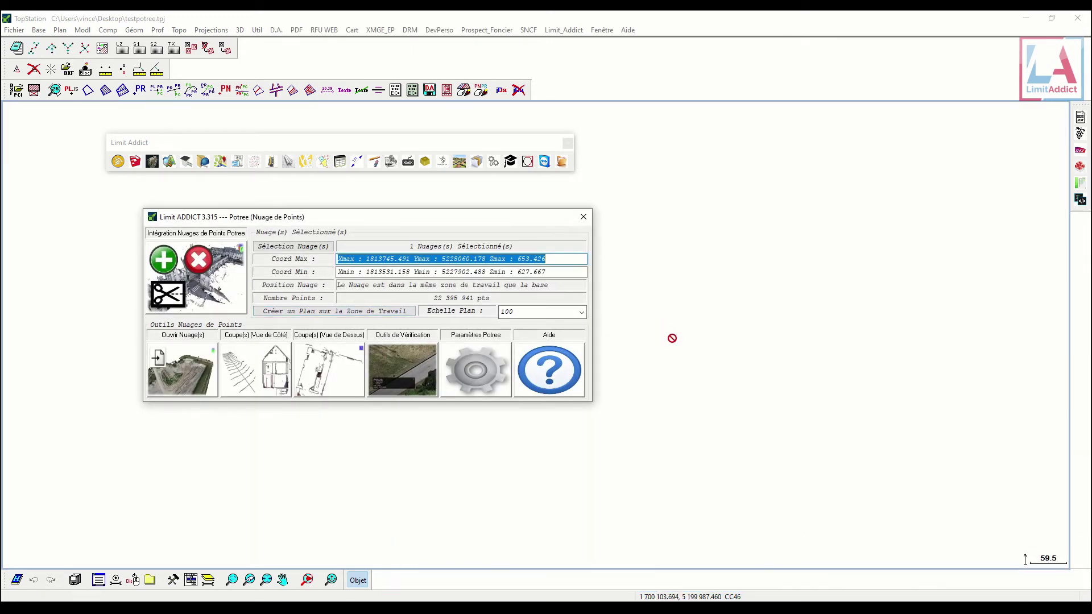
# - Create a plan at scale 200 over the forest cloud's working area and return to the Potree dialog
pyautogui.scroll(-2, 675, 338)
pyautogui.moveTo(674, 338); pyautogui.dragTo(741, 361, button='middle')
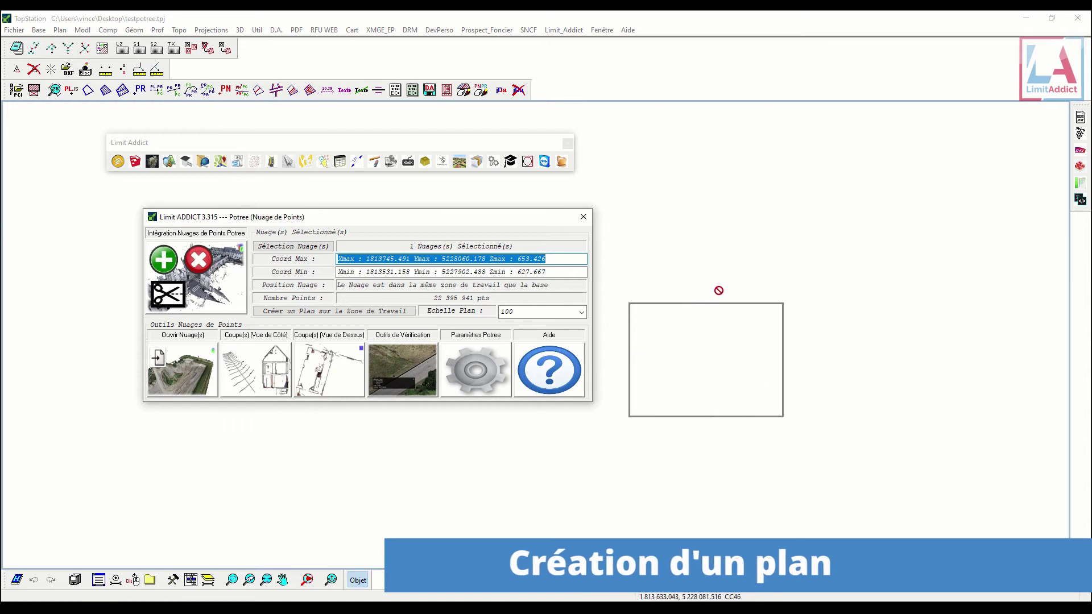
pyautogui.scroll(2, 642, 325)
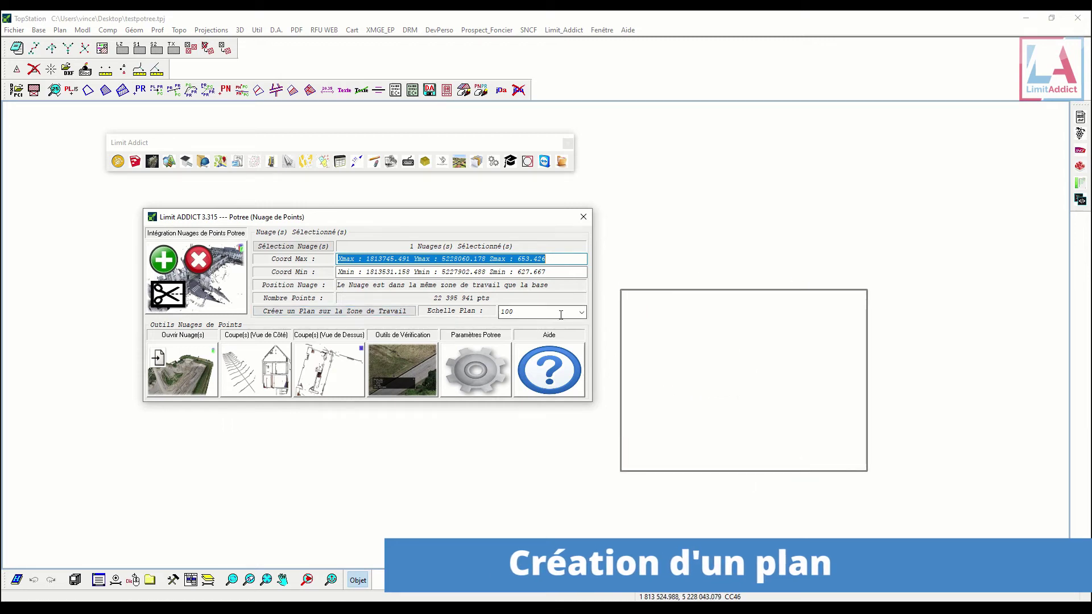
pyautogui.click(582, 312)
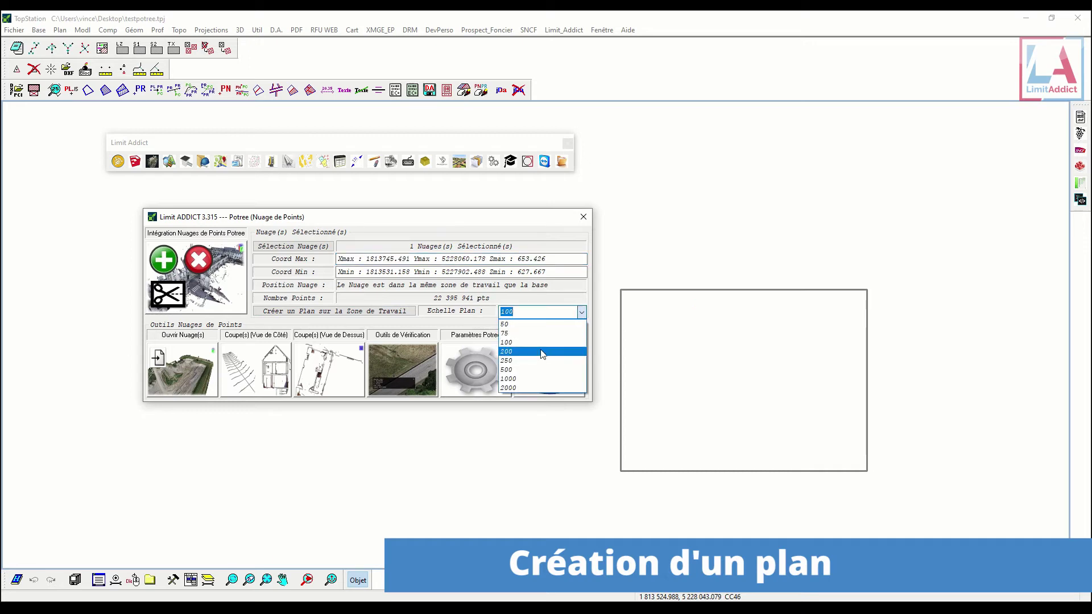
pyautogui.click(545, 341)
pyautogui.click(405, 313)
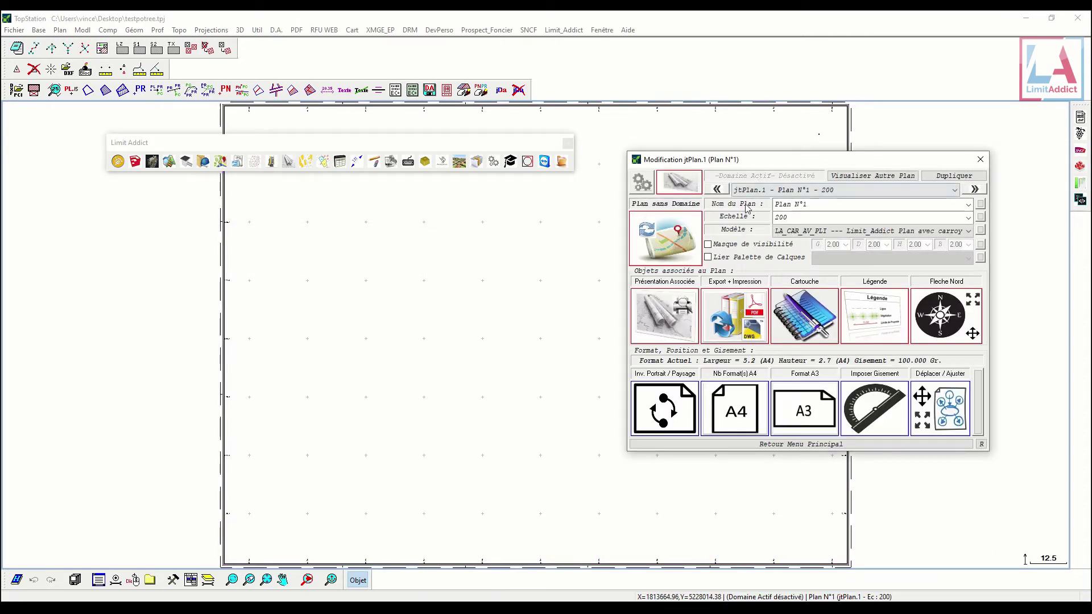
pyautogui.click(797, 444)
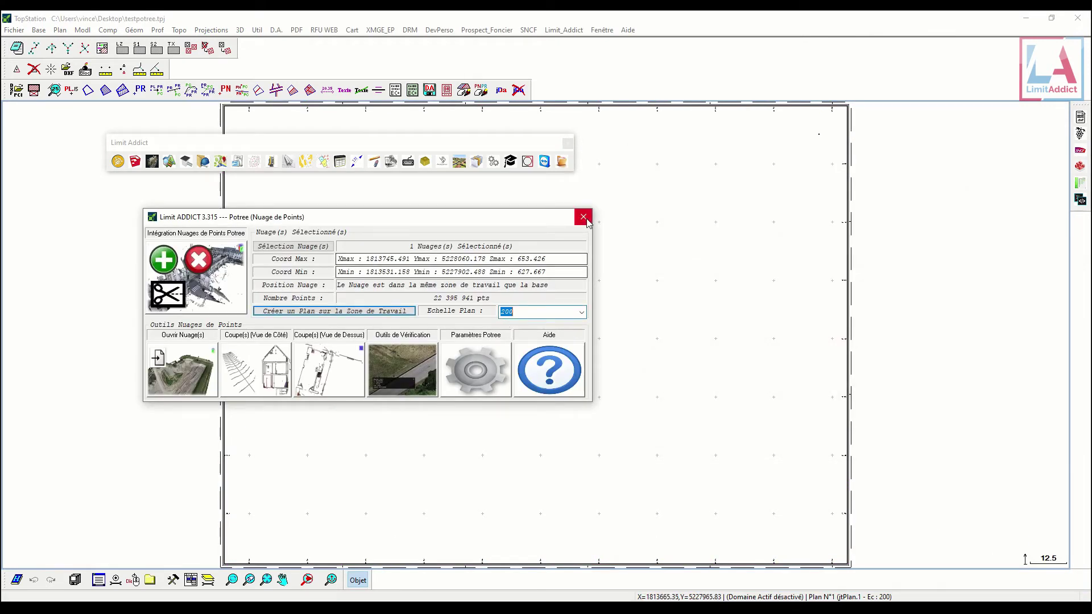
# - Open the selected forest cloud in the Potree viewer and close the point cloud dialog
pyautogui.click(187, 370)
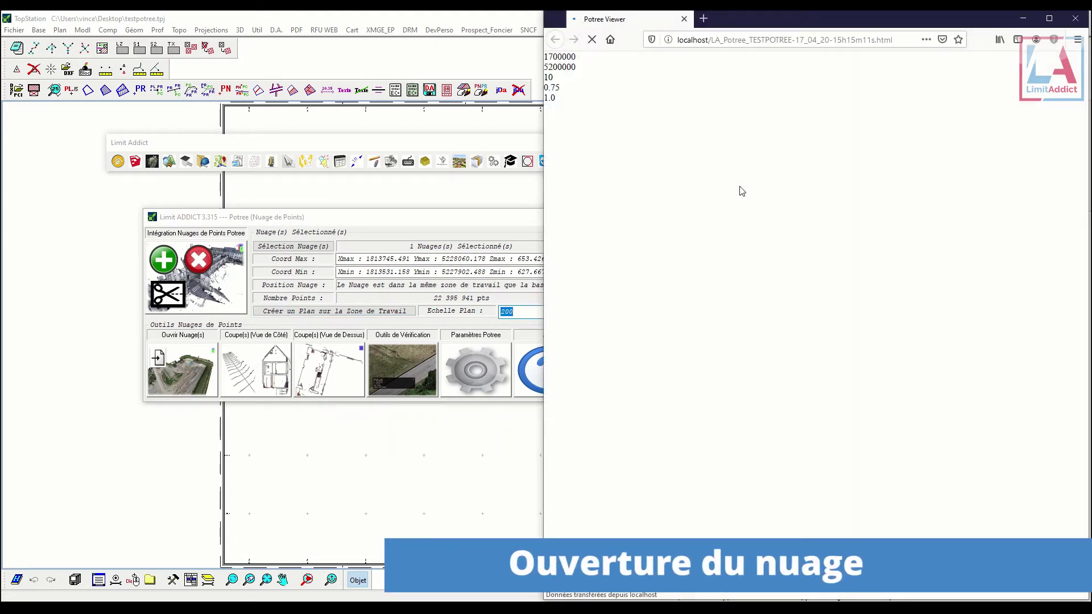
pyautogui.moveTo(474, 218); pyautogui.dragTo(358, 217)
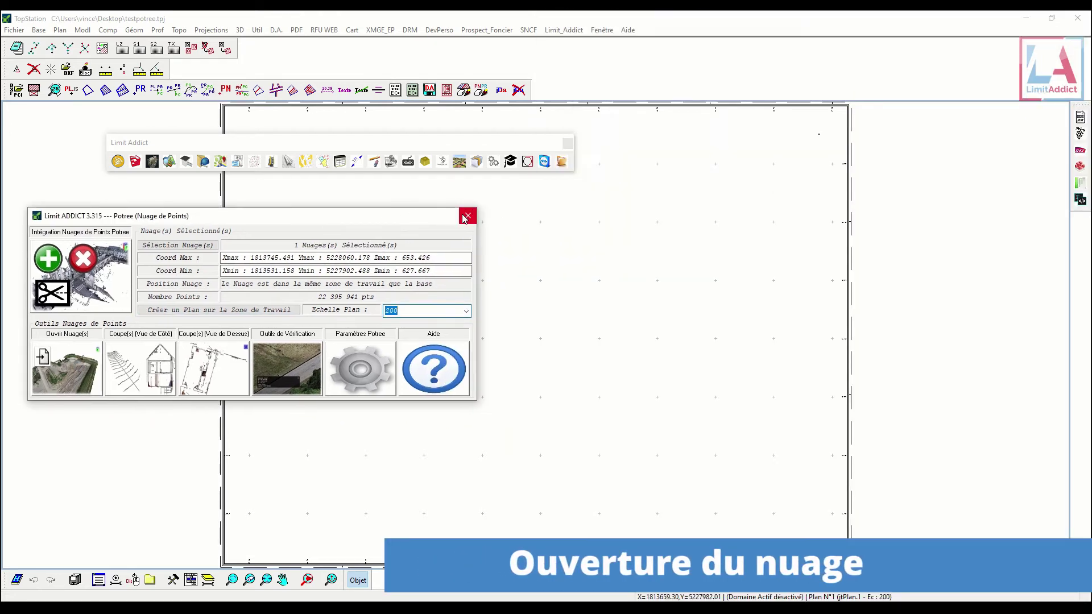
pyautogui.click(466, 217)
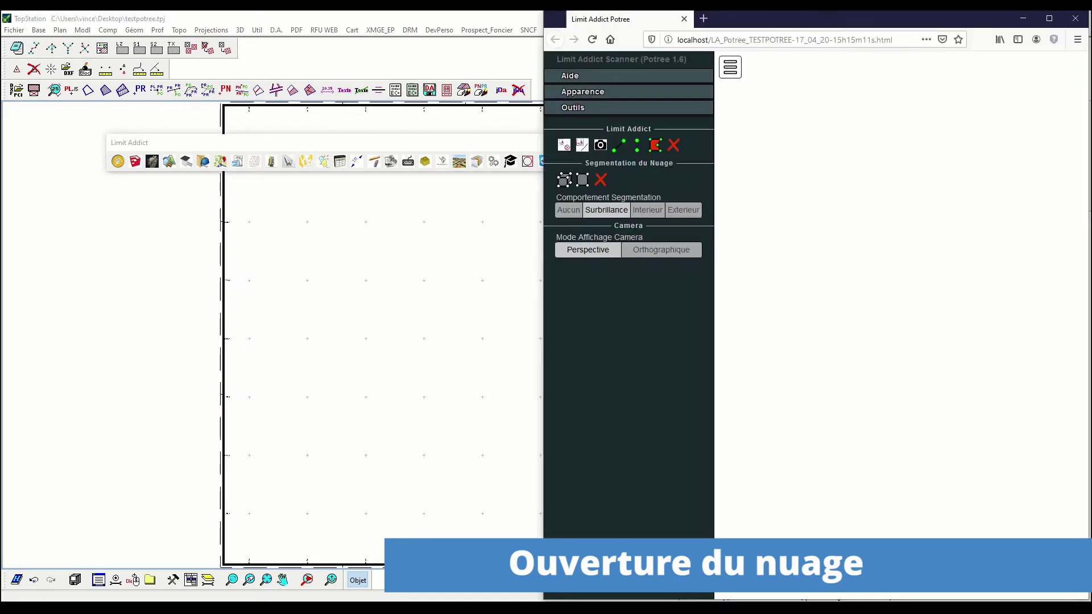
# - Examine the forest cloud's road network, from the overall layout down to the junction of the lane and main road
pyautogui.moveTo(832, 417); pyautogui.dragTo(959, 262)
pyautogui.moveTo(868, 455); pyautogui.dragTo(871, 422)
pyautogui.scroll(5, 885, 462)
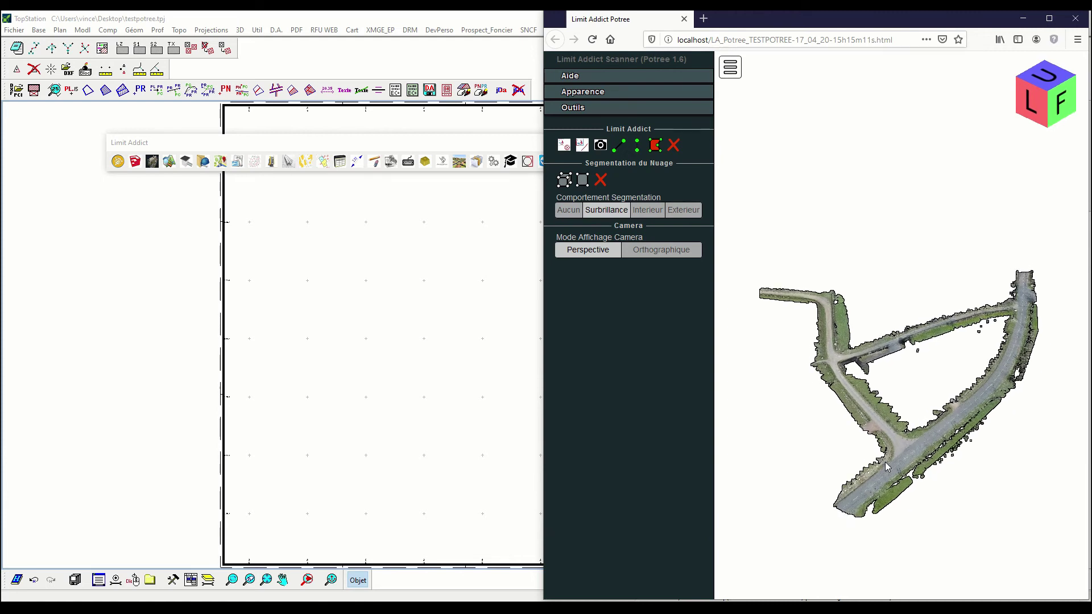
pyautogui.scroll(5, 909, 472)
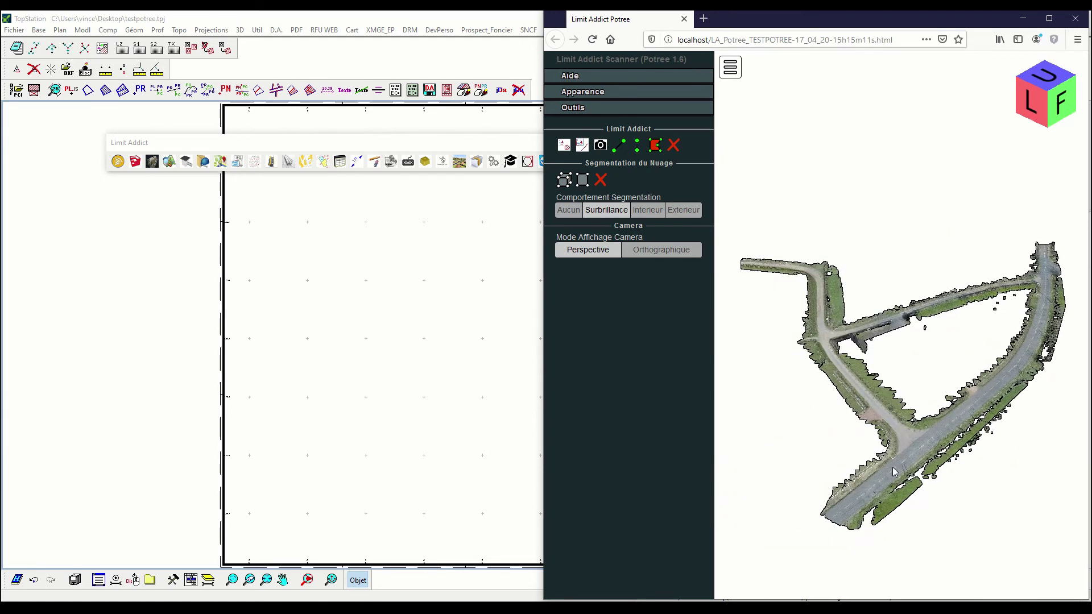
pyautogui.scroll(6, 828, 454)
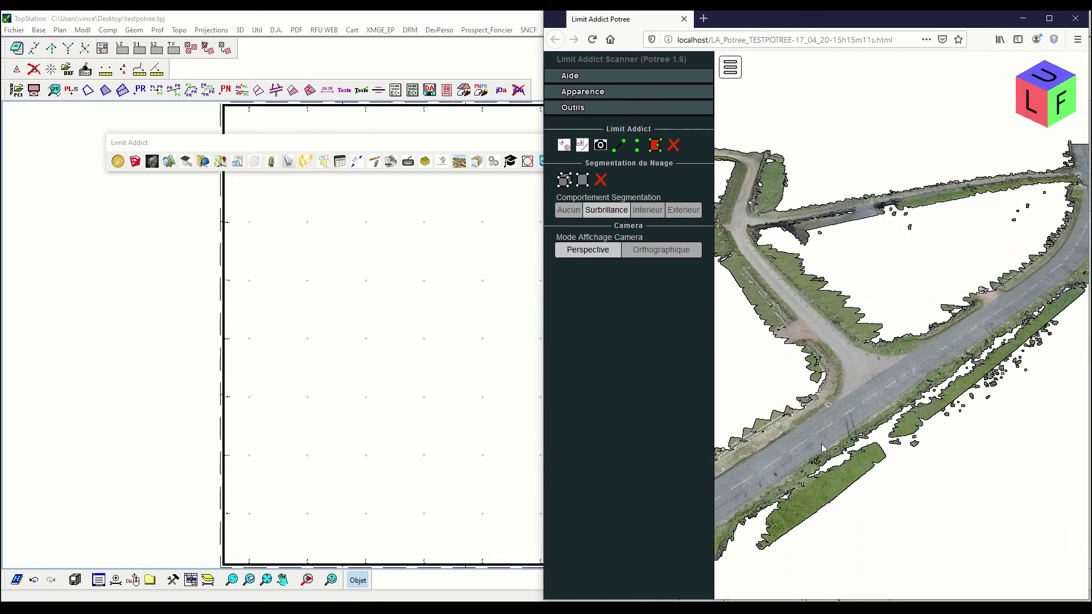
pyautogui.scroll(5, 910, 398)
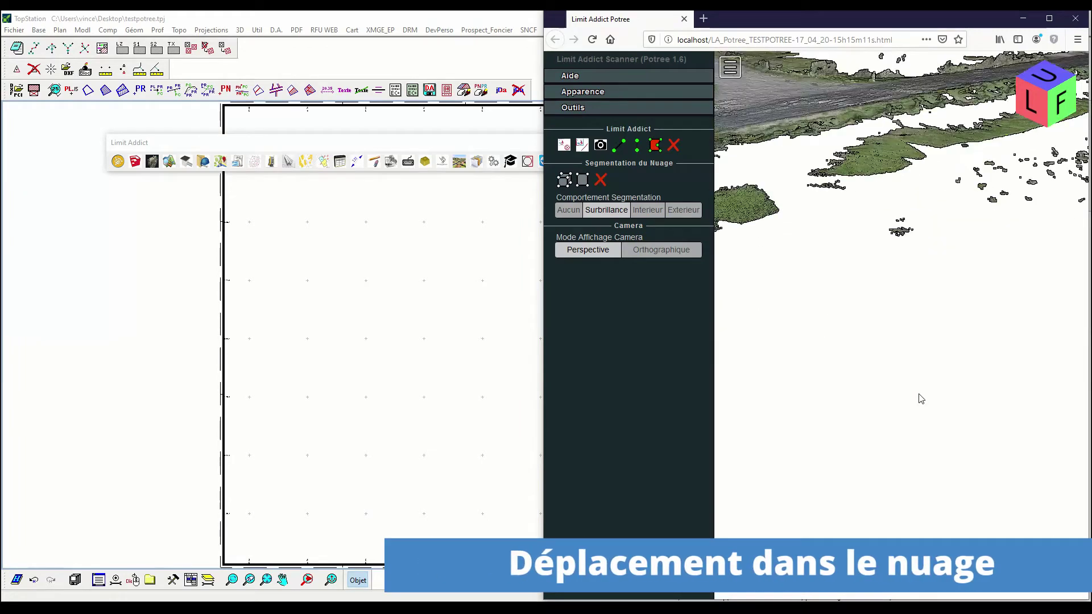
pyautogui.scroll(-5, 929, 411)
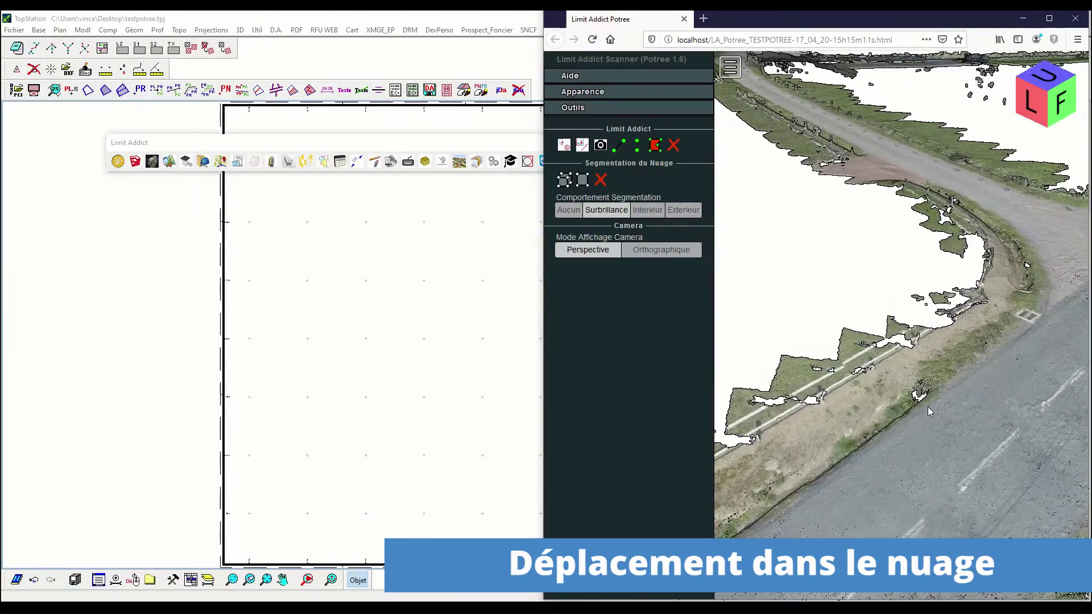
# - Examine the side lane and its roadside ditch up close, from above, at ground level and below the surface
pyautogui.moveTo(929, 412); pyautogui.dragTo(890, 260)
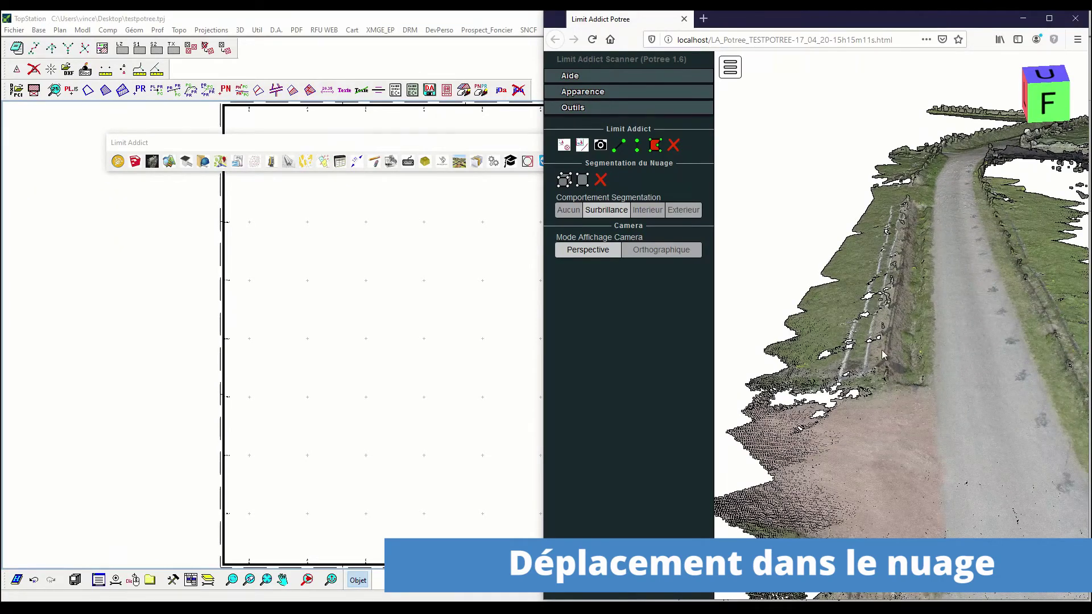
pyautogui.moveTo(933, 482); pyautogui.dragTo(936, 438)
pyautogui.scroll(10, 933, 482)
pyautogui.scroll(-5, 934, 486)
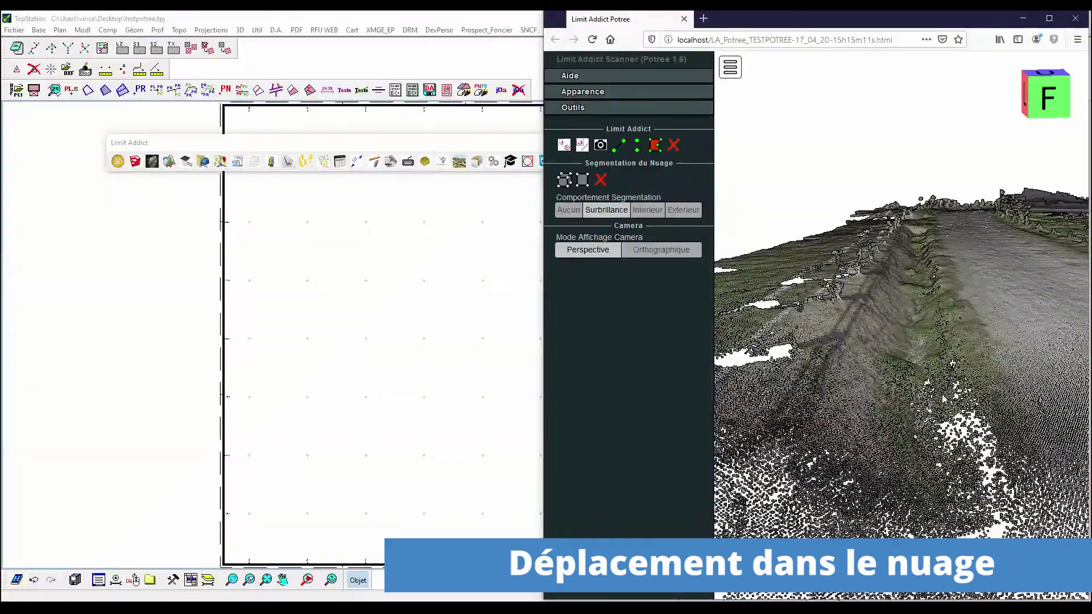
pyautogui.scroll(5, 933, 380)
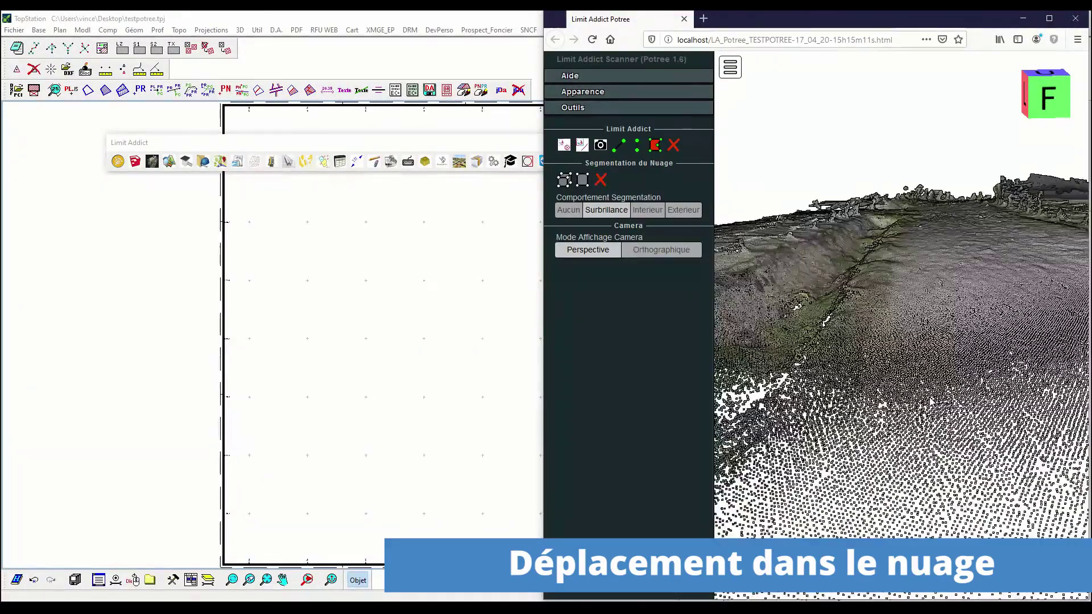
pyautogui.moveTo(1009, 380); pyautogui.dragTo(1009, 357)
pyautogui.press('Right')
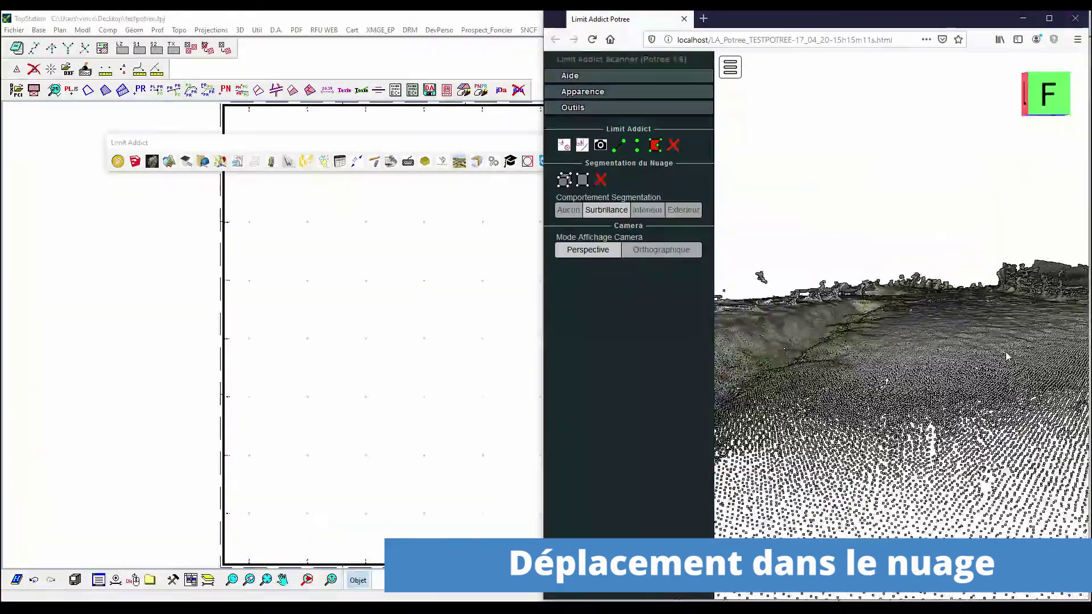
pyautogui.press('Left')
pyautogui.press('Right')
pyautogui.press('Left')
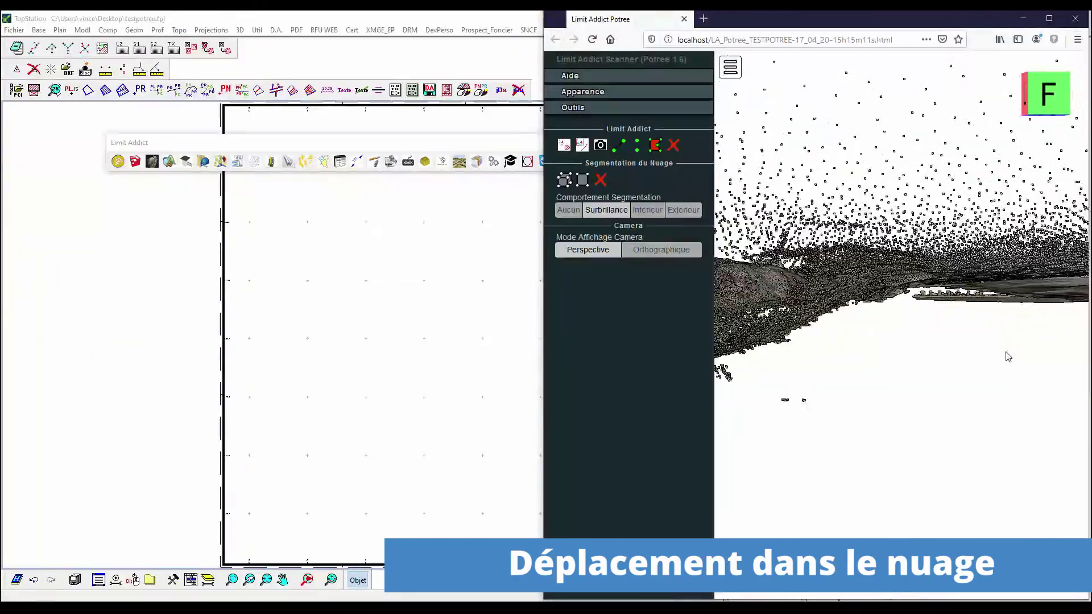
pyautogui.press('Down')
pyautogui.press('pageup')
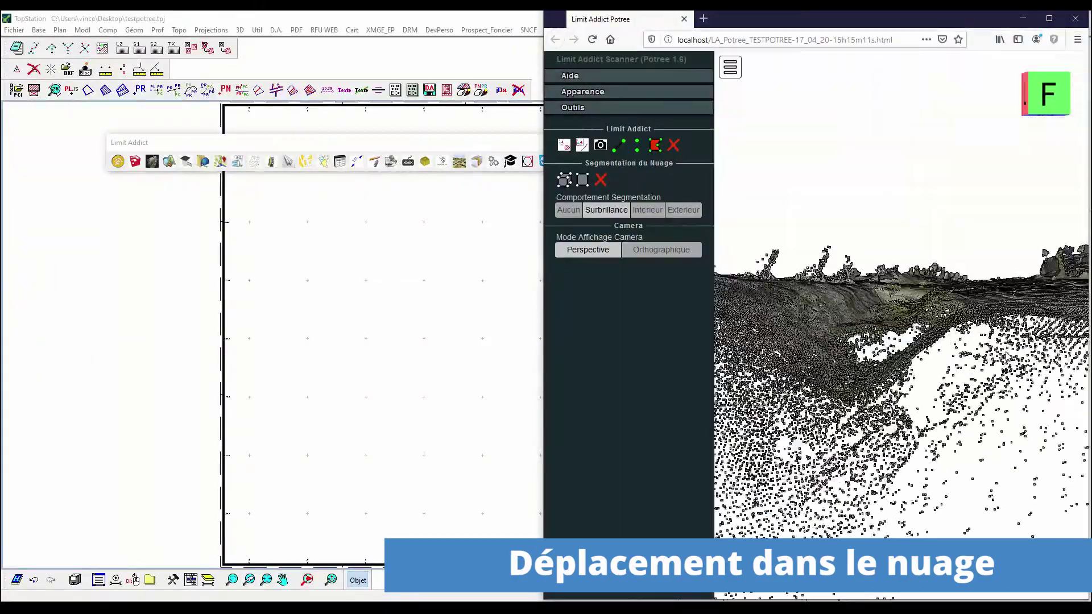
pyautogui.moveTo(1007, 356); pyautogui.dragTo(931, 295)
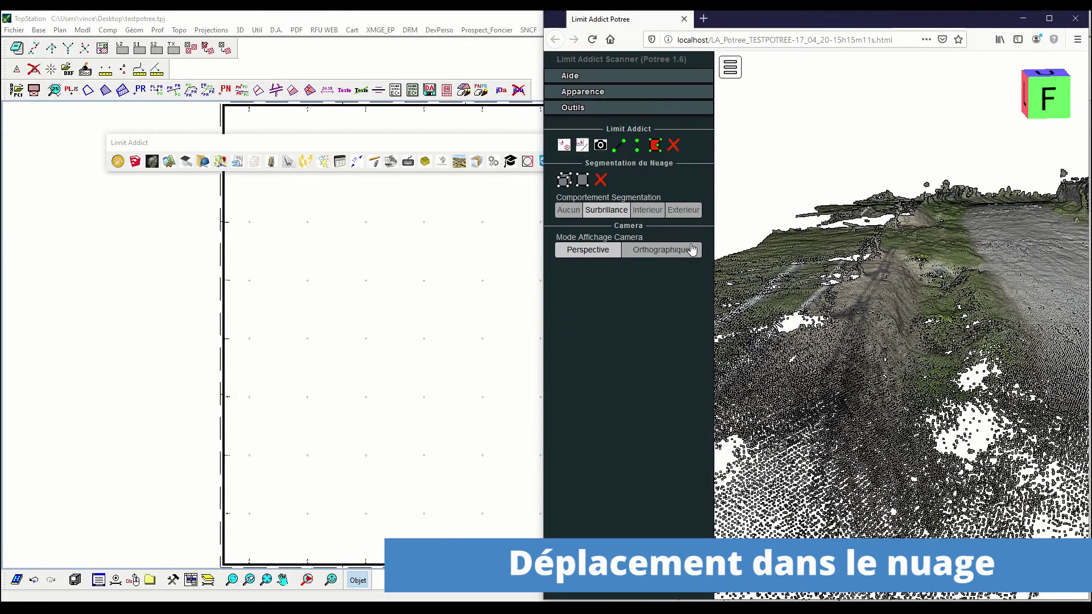
# - Examine the curved main road from above, from the lane junction to its far end
pyautogui.scroll(-3, 764, 316)
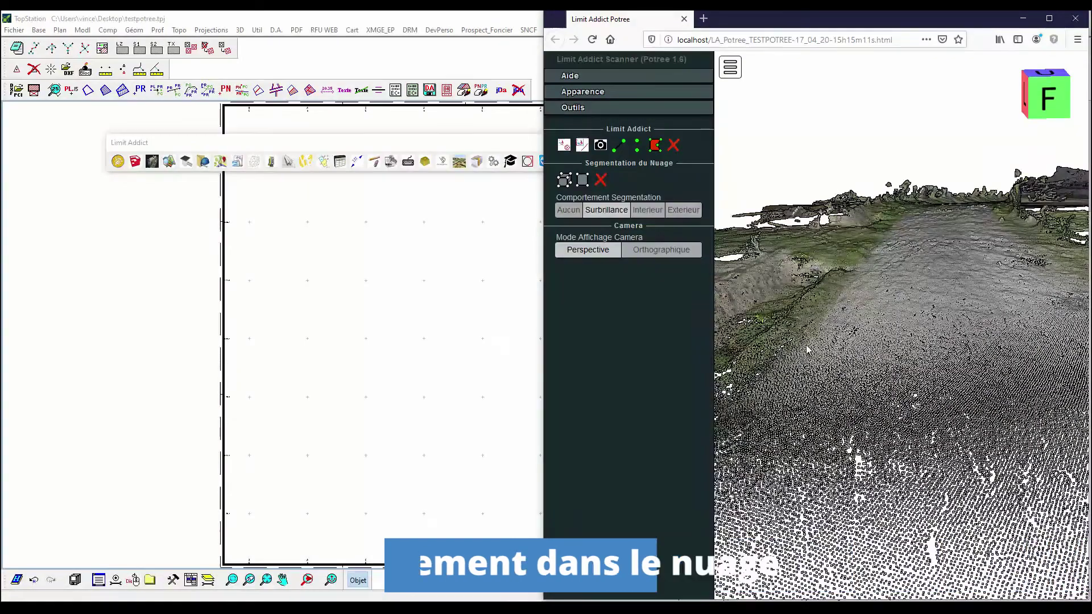
pyautogui.scroll(-5, 763, 317)
pyautogui.moveTo(978, 455); pyautogui.dragTo(879, 411)
pyautogui.moveTo(879, 411); pyautogui.dragTo(924, 449, button='right')
pyautogui.scroll(-3, 924, 449)
pyautogui.moveTo(966, 470); pyautogui.dragTo(1017, 324)
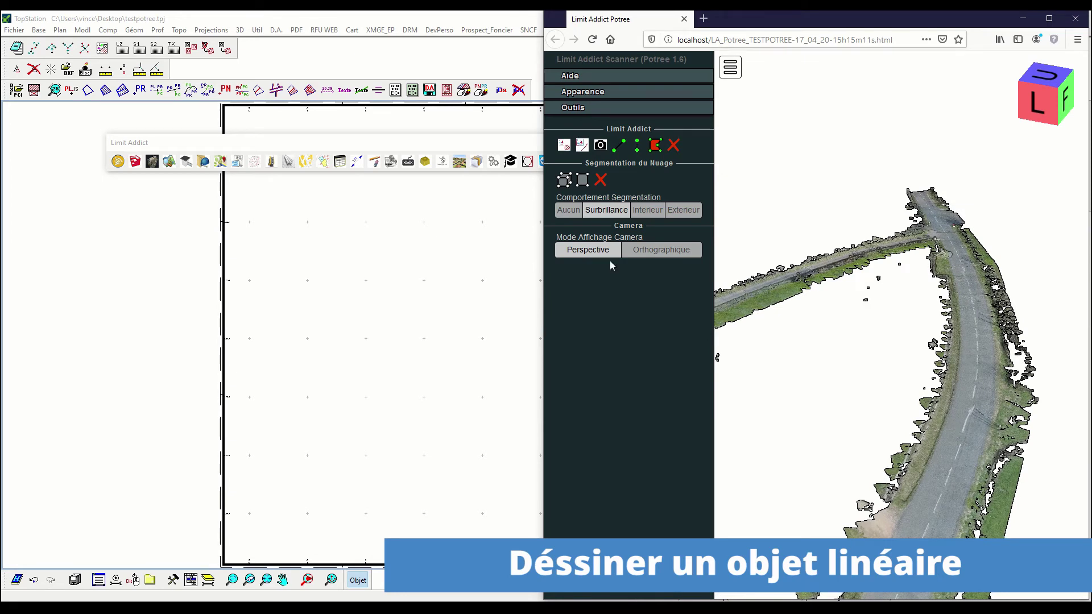
# - Open the drawing object library, switch it to LA_Topo_2018 and show the Chaussée-Bordure-Chemin class
pyautogui.click(169, 161)
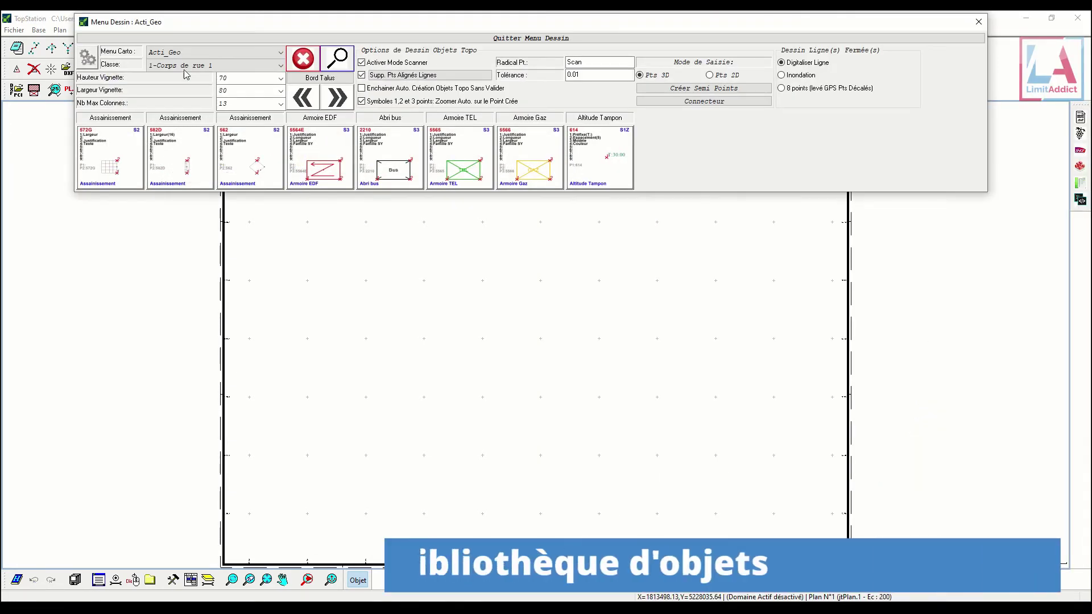
pyautogui.click(192, 52)
pyautogui.click(200, 101)
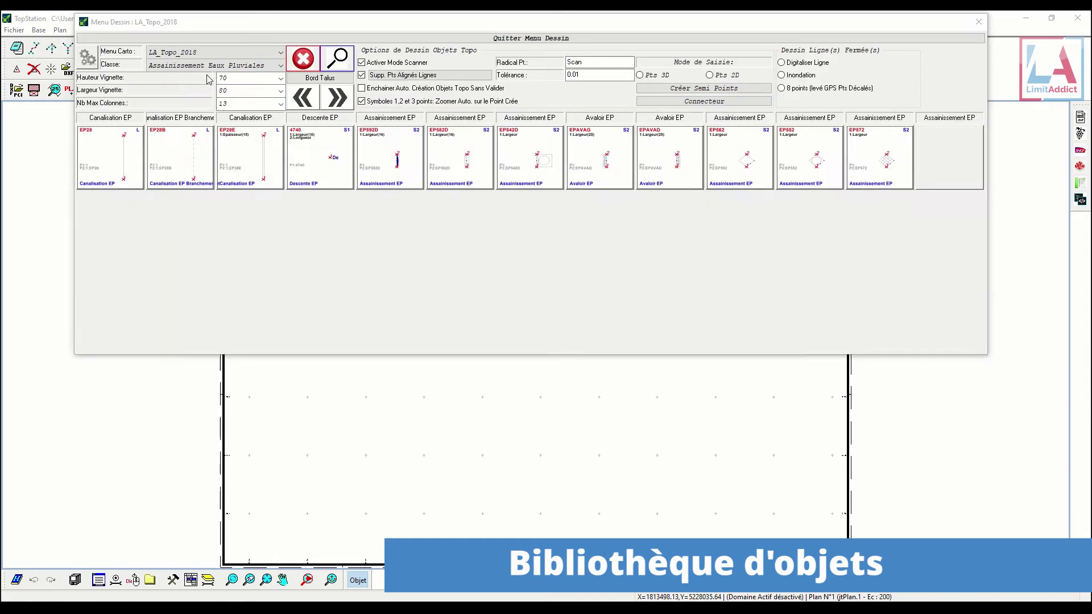
pyautogui.click(204, 70)
pyautogui.scroll(3, 206, 80)
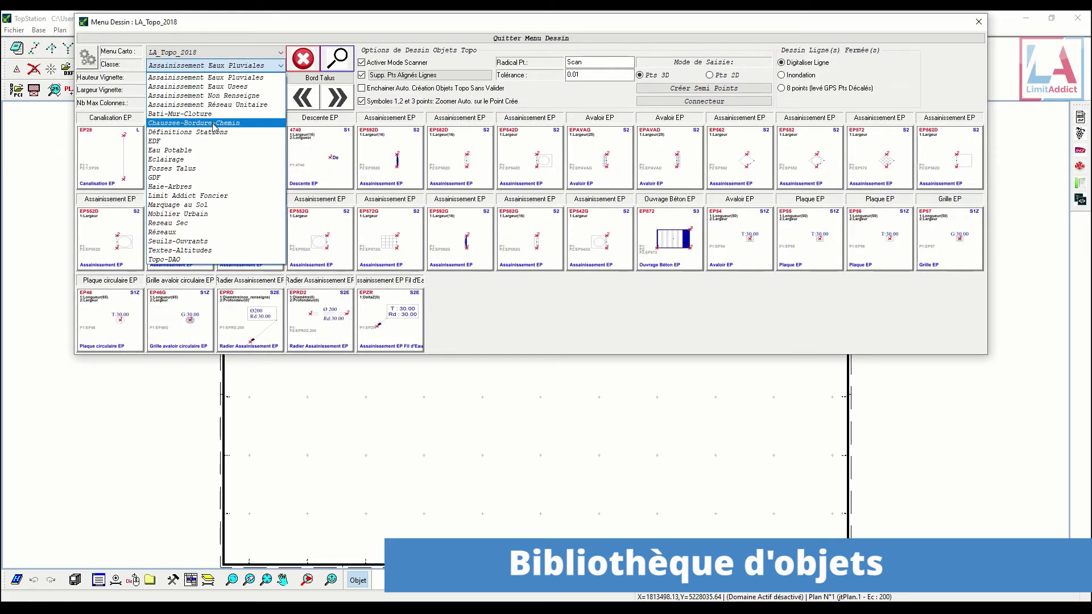
pyautogui.click(215, 124)
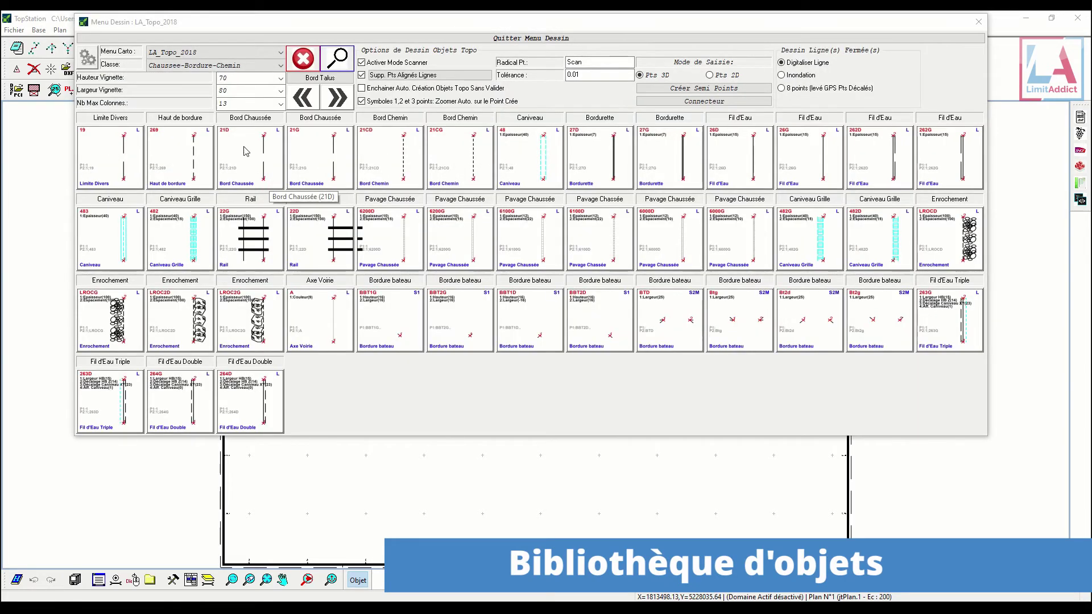
# - Trace the inner edge of the curved main road in the cloud as a Bord Chaussée (21D) line, from the junction towards the far end
pyautogui.click(264, 177)
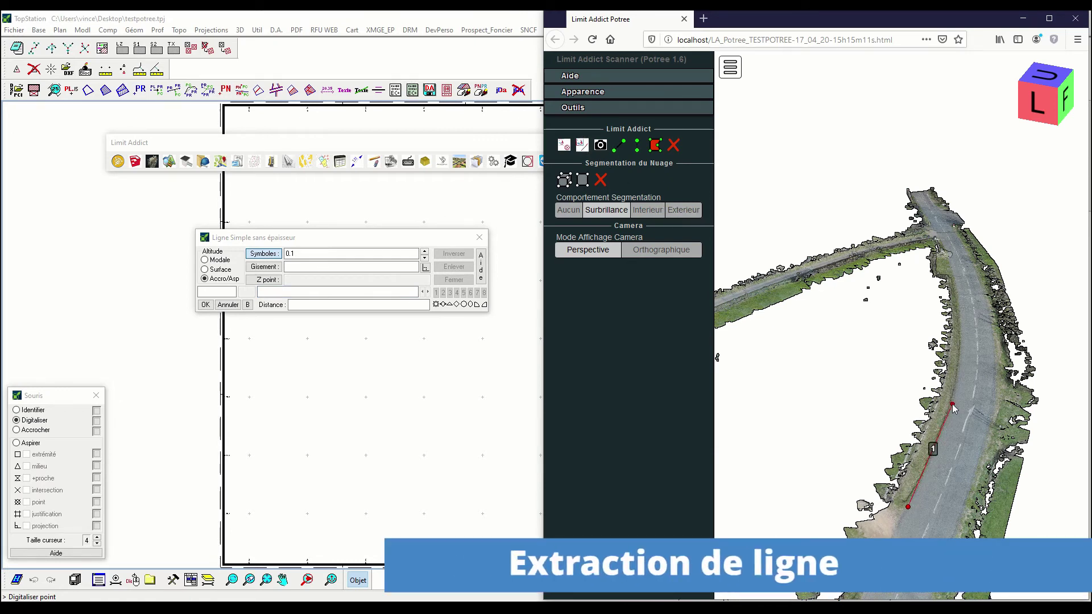
pyautogui.click(952, 404)
pyautogui.moveTo(966, 376); pyautogui.dragTo(972, 362, button='right')
pyautogui.scroll(2, 972, 362)
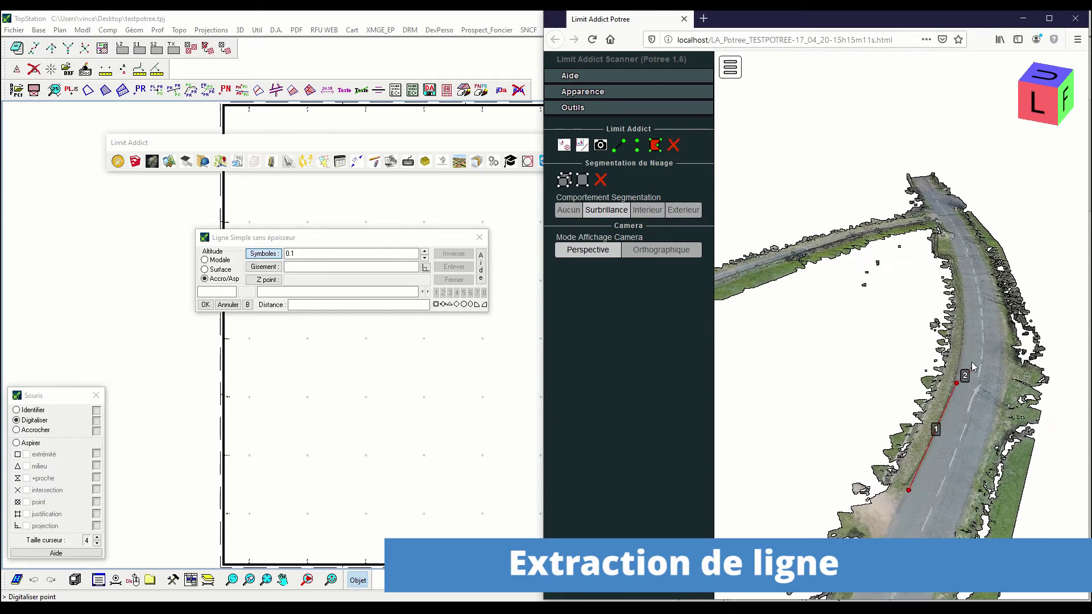
pyautogui.scroll(4, 974, 368)
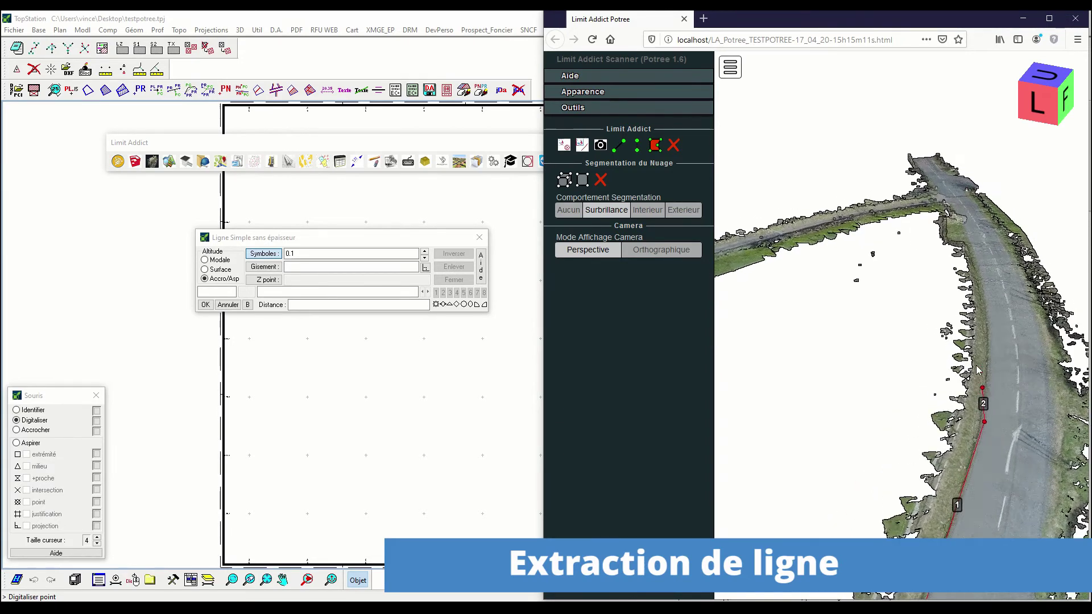
pyautogui.scroll(4, 978, 371)
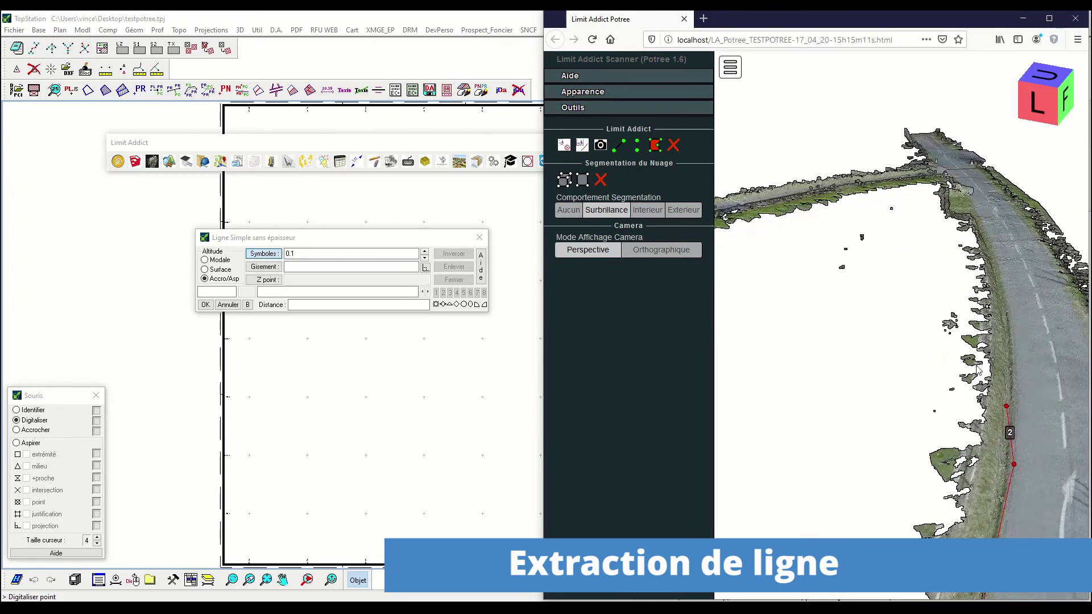
pyautogui.scroll(4, 977, 371)
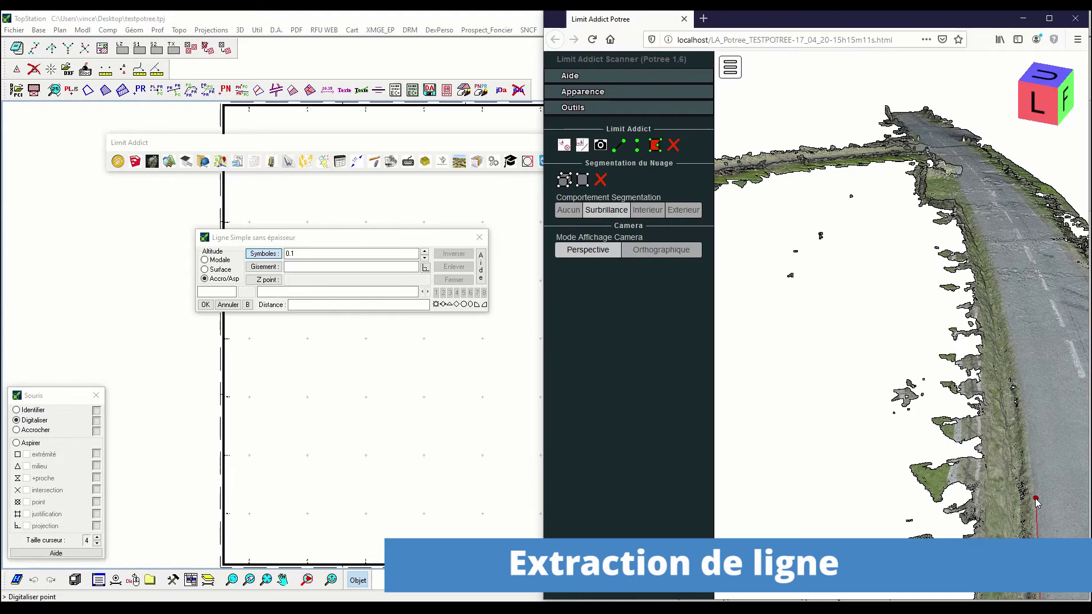
pyautogui.click(1001, 292)
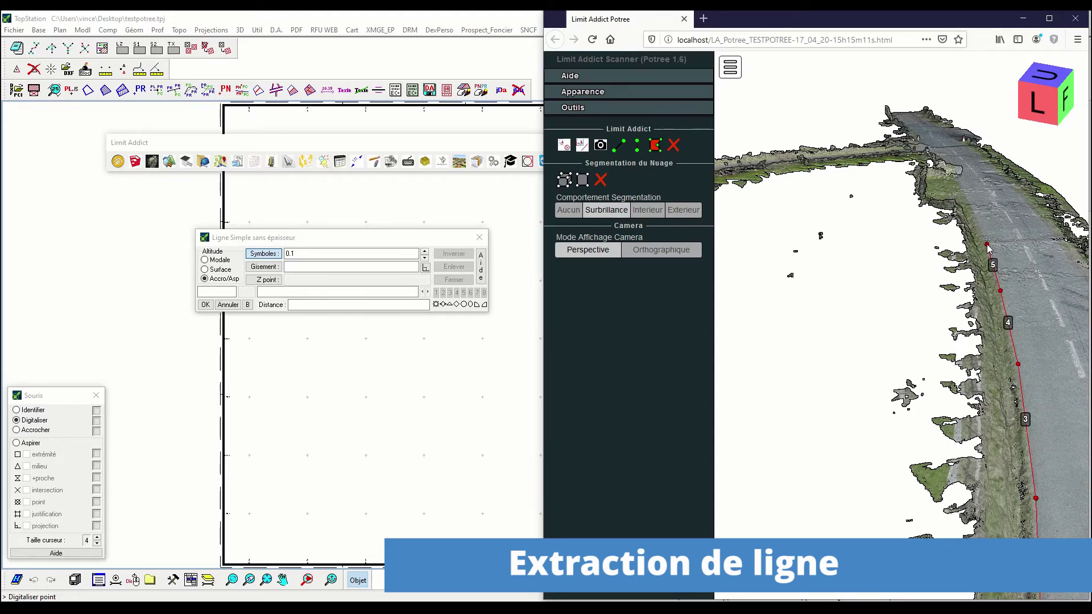
pyautogui.rightClick(963, 189)
# - Check the extracted road edge in the plan and validate it to continue with another Bord Chaussée line
pyautogui.scroll(-3, 461, 402)
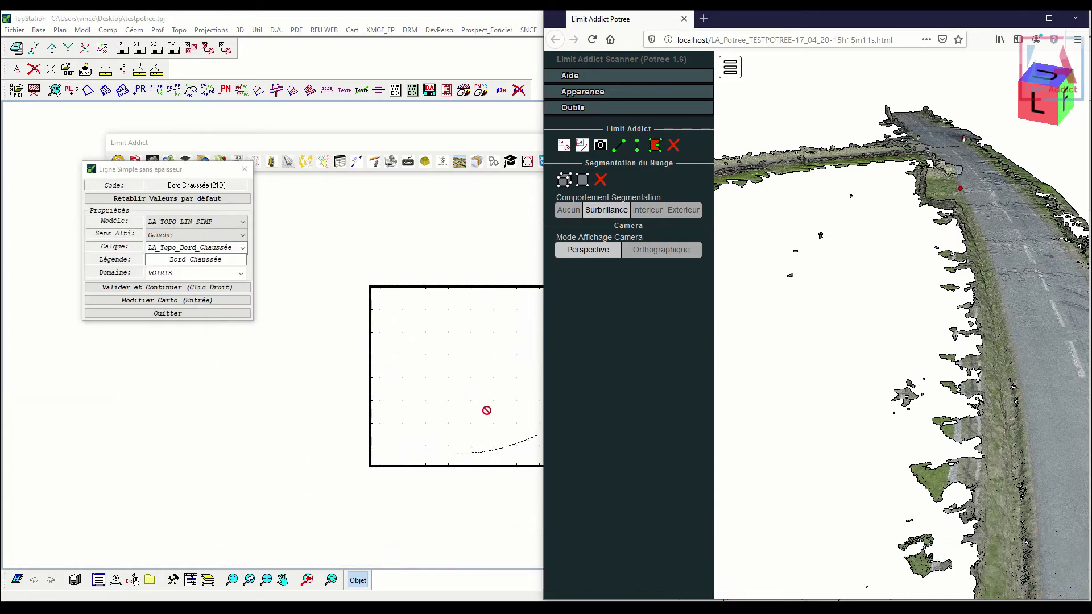
pyautogui.moveTo(487, 411); pyautogui.dragTo(458, 403, button='middle')
pyautogui.scroll(2, 472, 427)
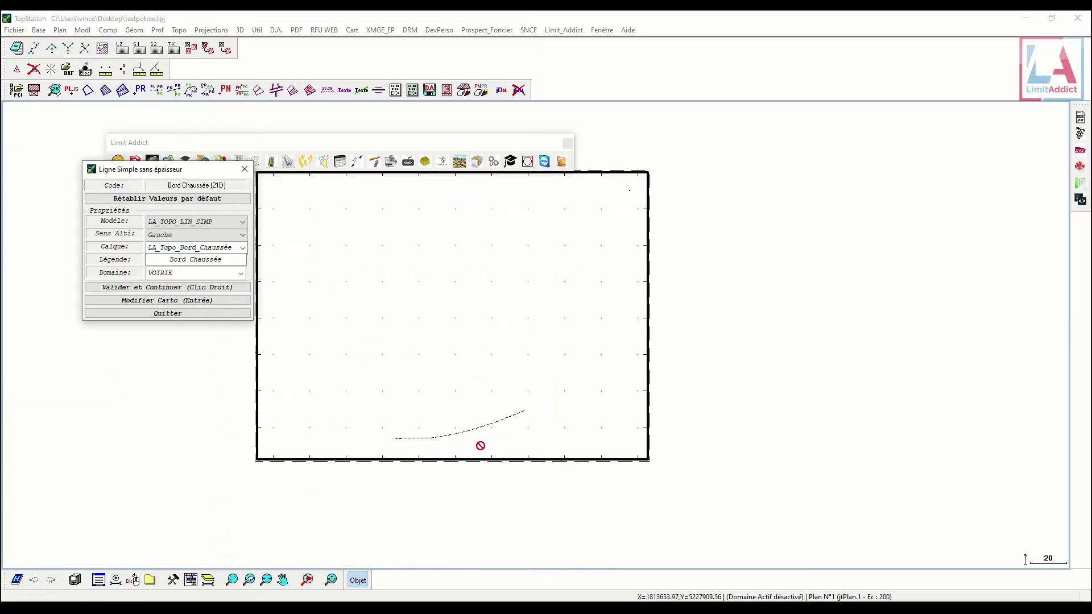
pyautogui.click(169, 288)
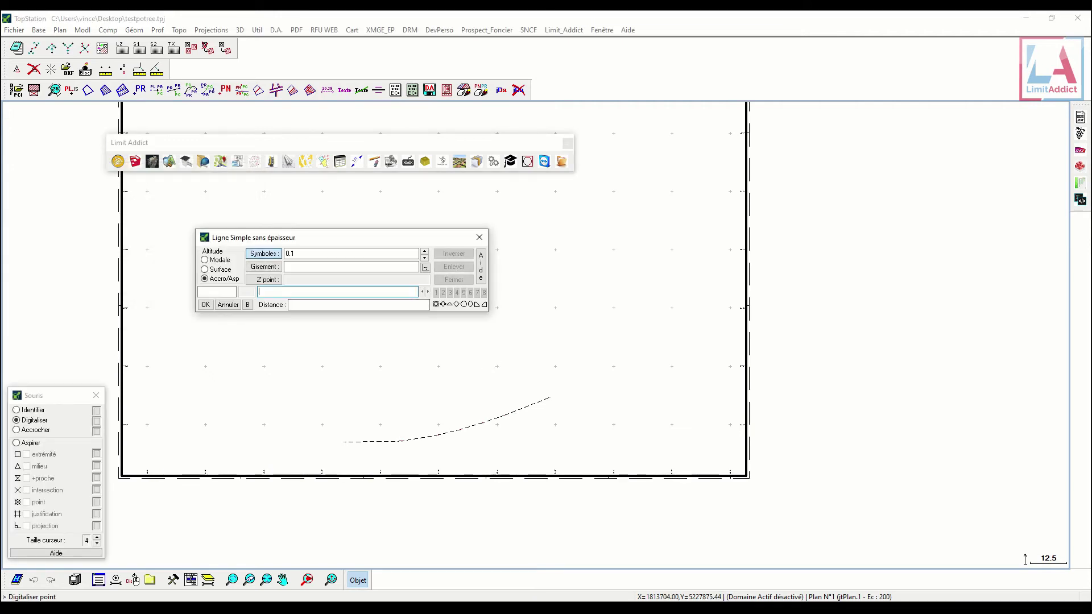
# - Trace the opposite edge of the curved main road in the Potree cloud as a second Bord Chaussée (21D) line and validate it
pyautogui.scroll(-1, 592, 389)
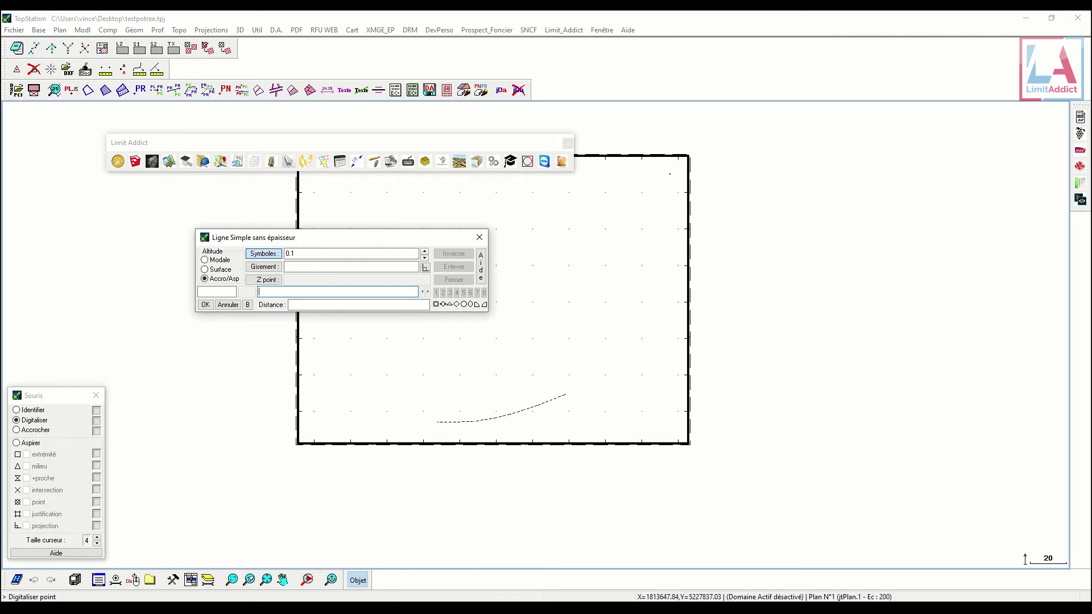
pyautogui.hotkey('alt', 'Tab')
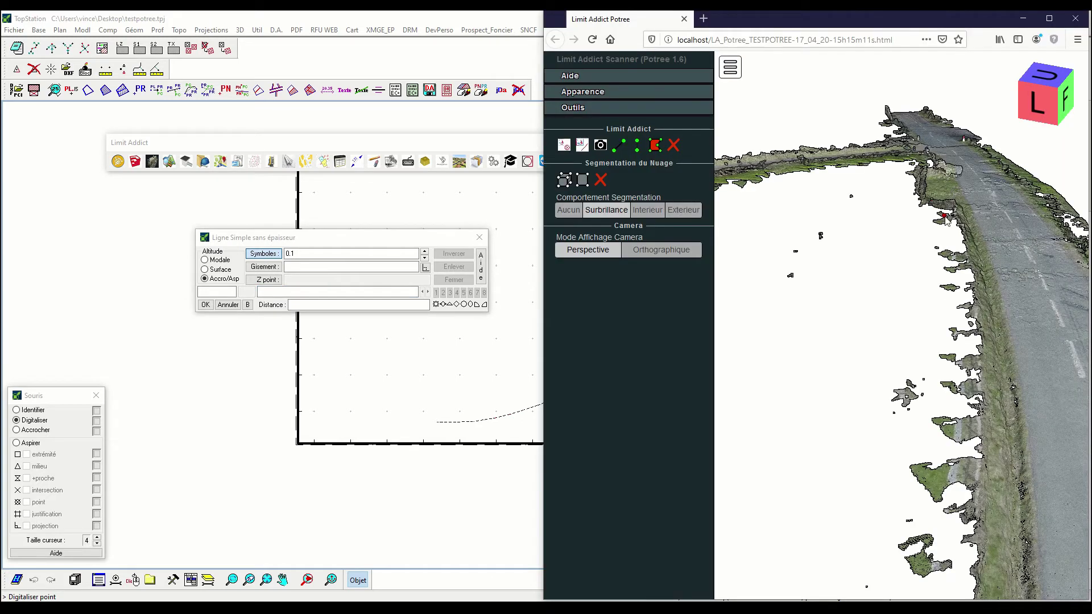
pyautogui.scroll(-2, 946, 221)
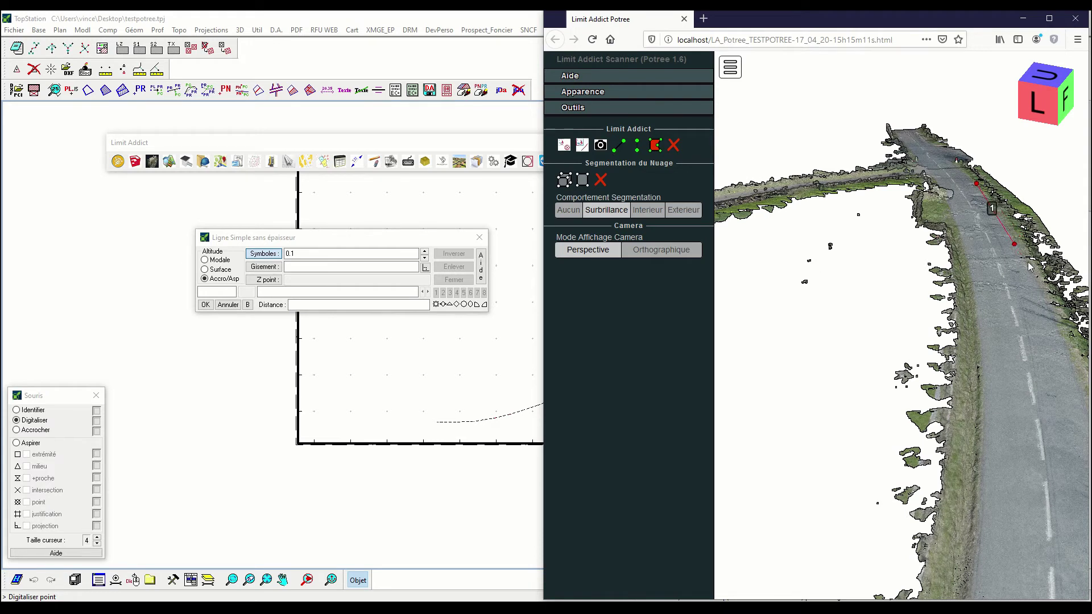
pyautogui.click(1059, 332)
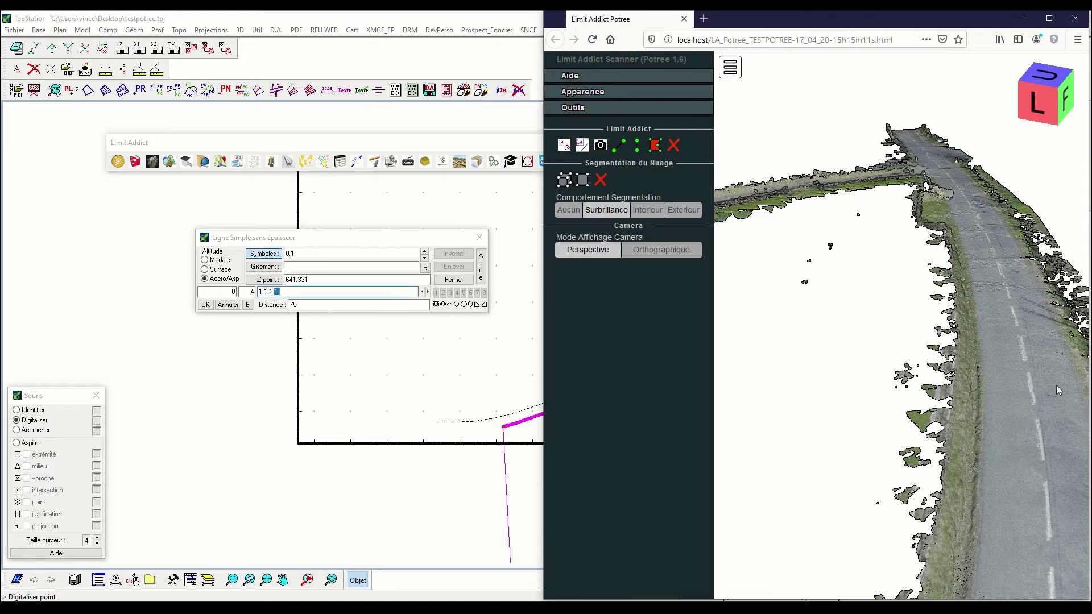
pyautogui.rightClick(484, 388)
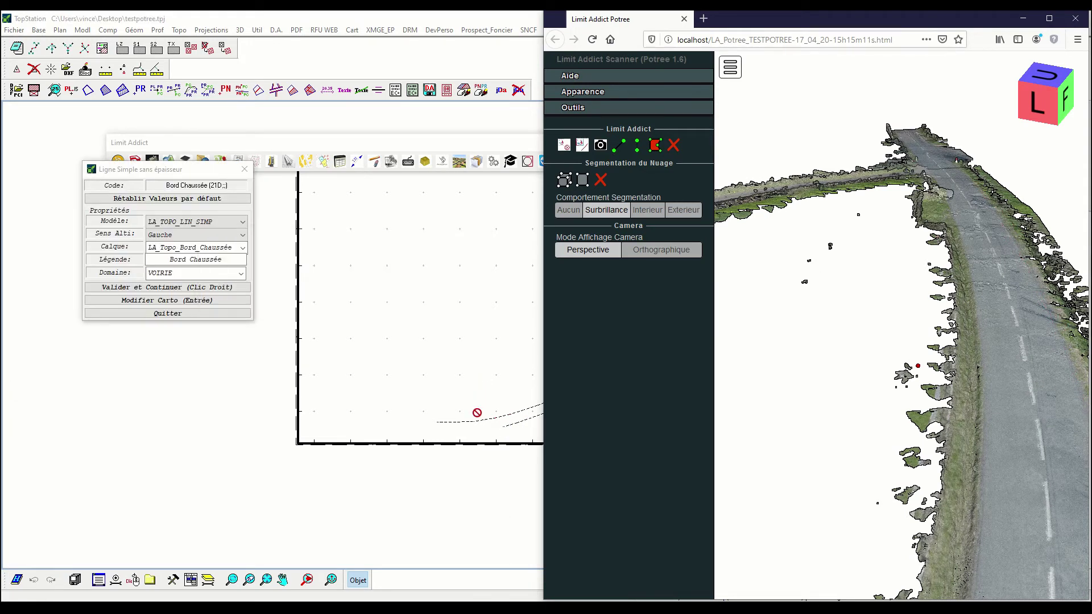
pyautogui.moveTo(477, 412); pyautogui.dragTo(400, 405, button='middle')
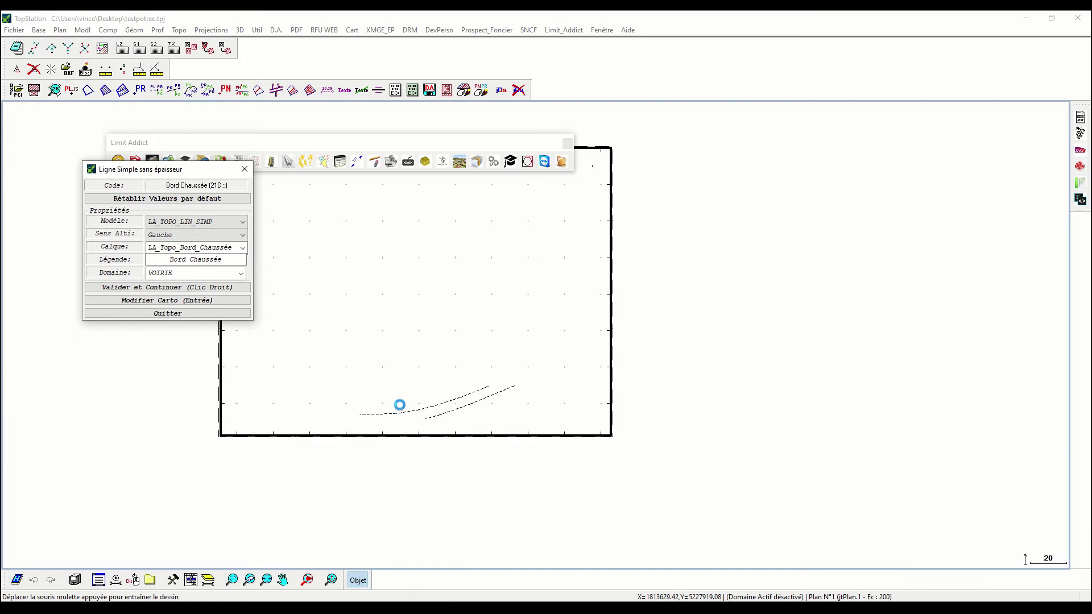
pyautogui.click(174, 287)
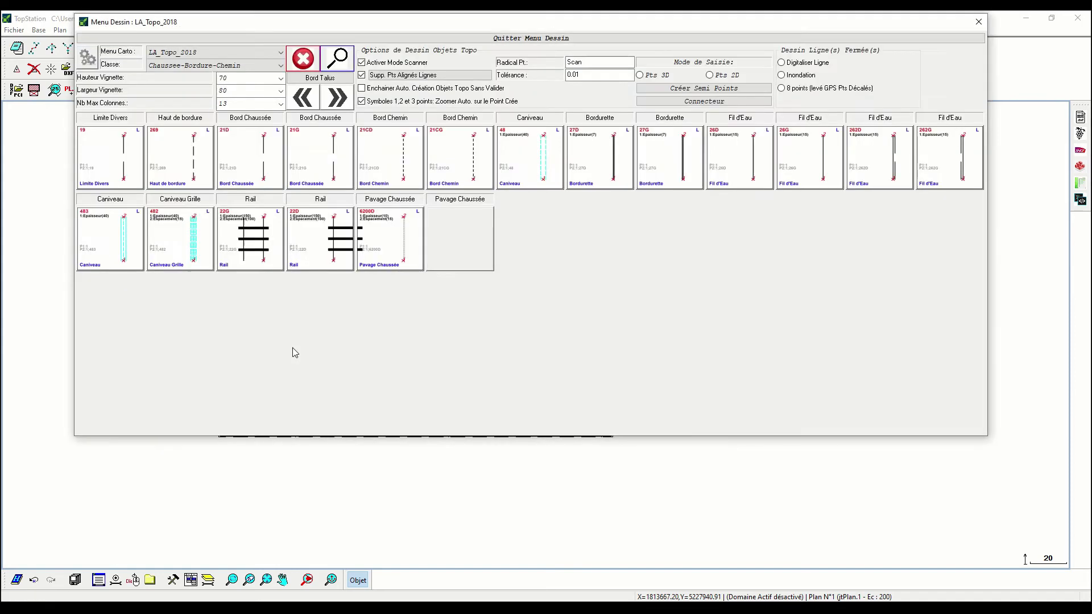
# - Locate the roadside drain grate in the cloud and choose the two-point Assainissement EP object EP572 from the Assainissement Eaux Pluviales class
pyautogui.click(562, 608)
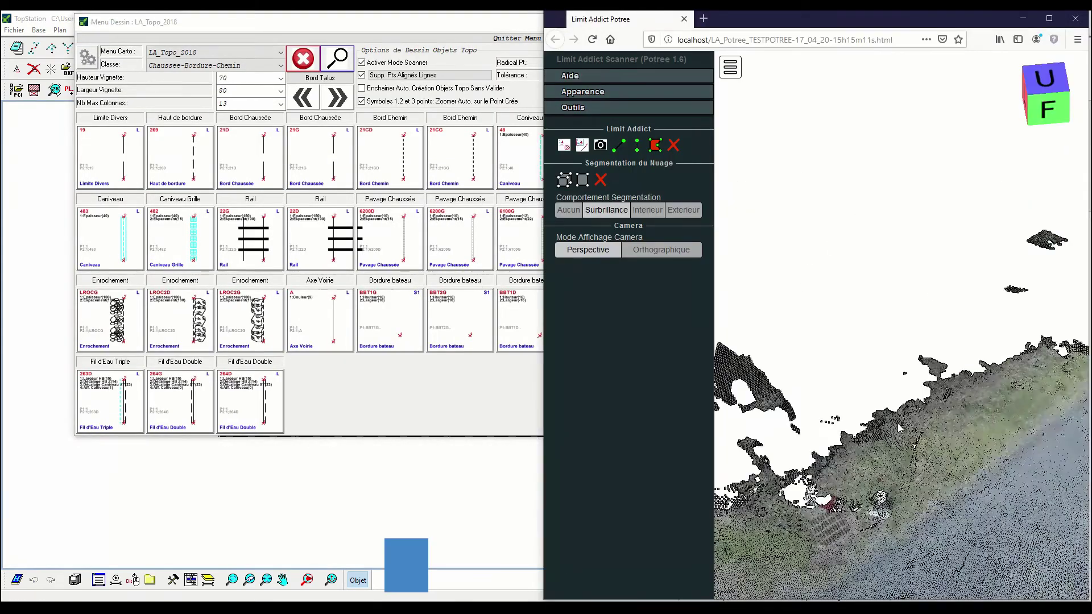
pyautogui.moveTo(967, 426); pyautogui.dragTo(901, 432)
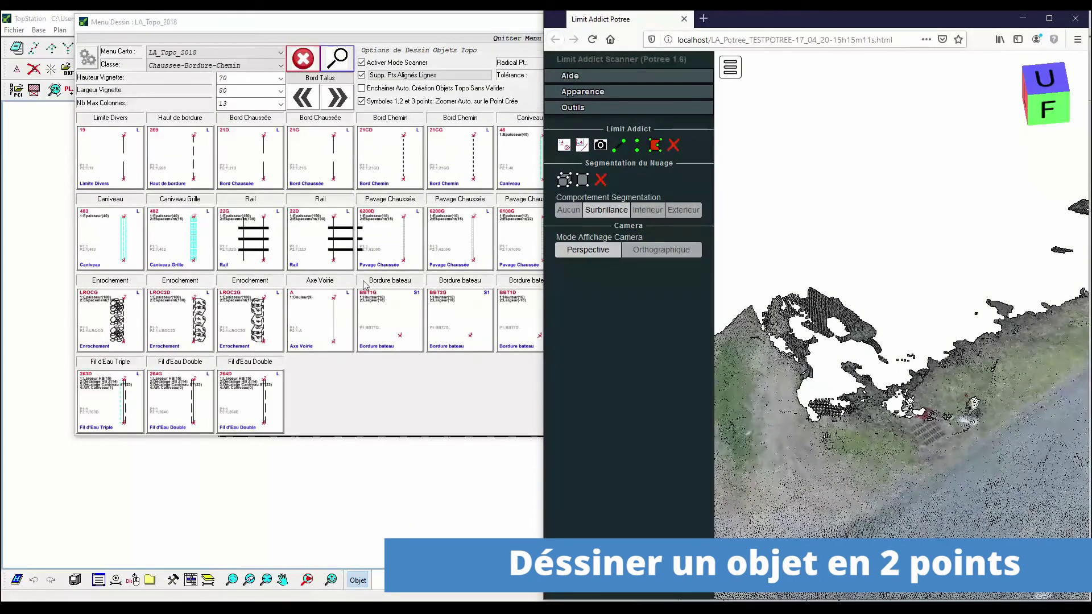
pyautogui.click(280, 65)
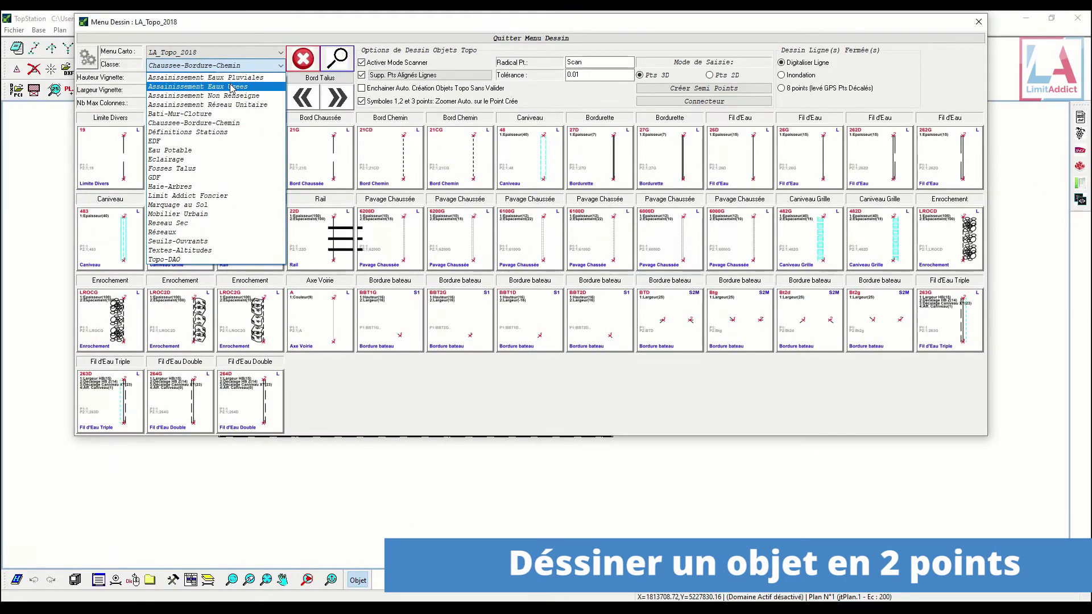
pyautogui.click(233, 78)
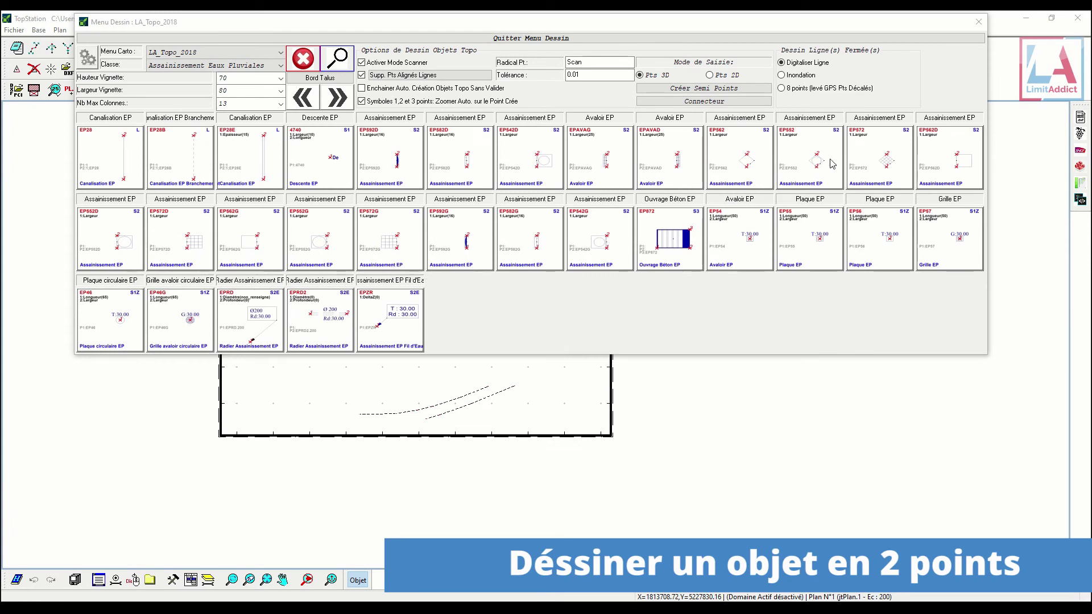
pyautogui.click(889, 160)
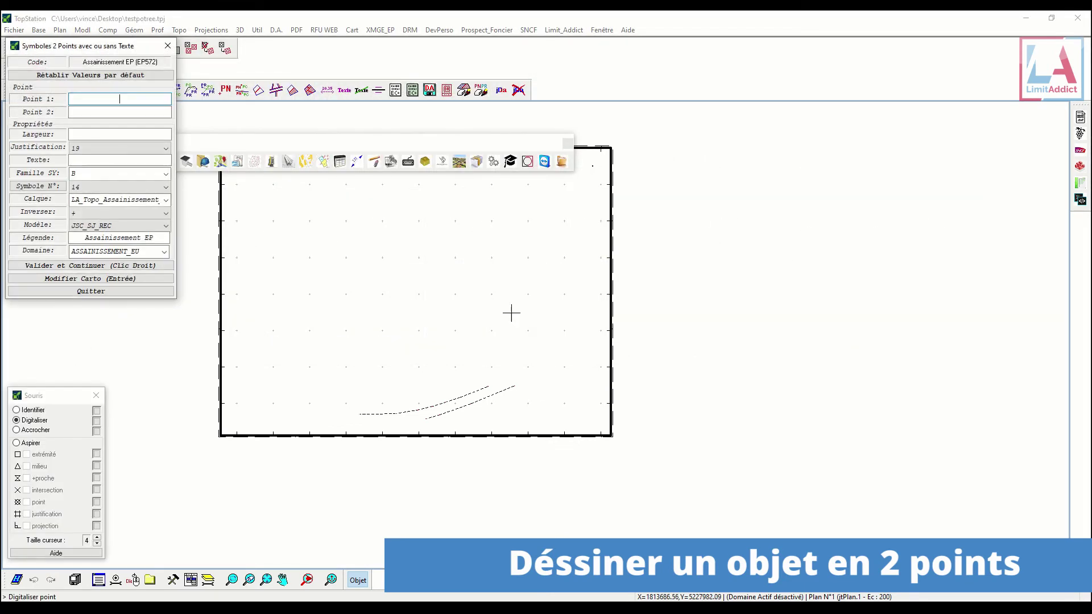
# - Pick two points on the drain grate in the Potree cloud to place the EP572 symbol, and check it in the plan
pyautogui.hotkey('alt', 'Tab')
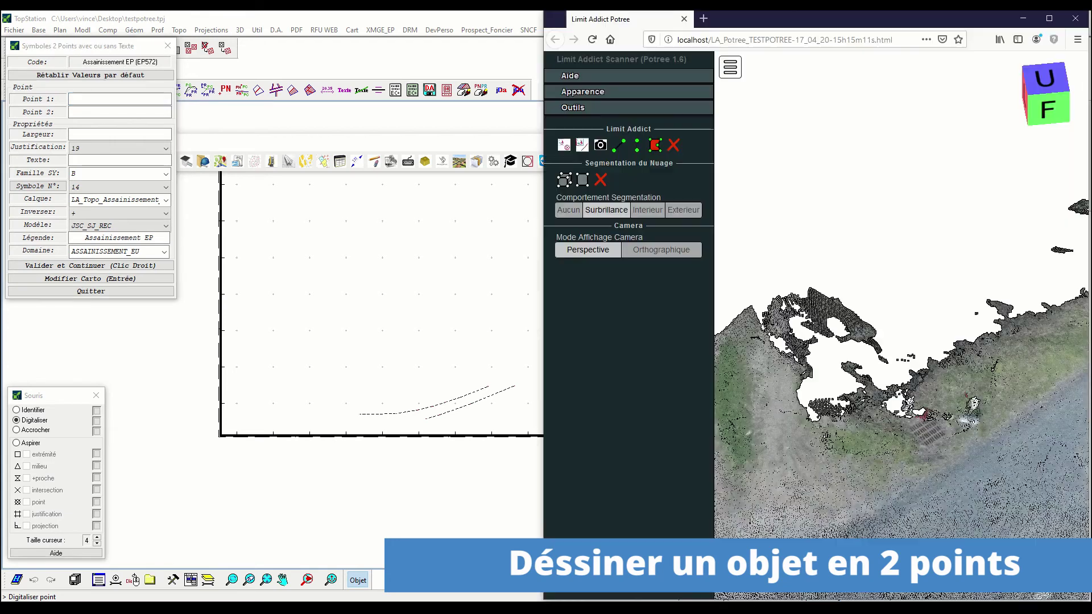
pyautogui.click(563, 145)
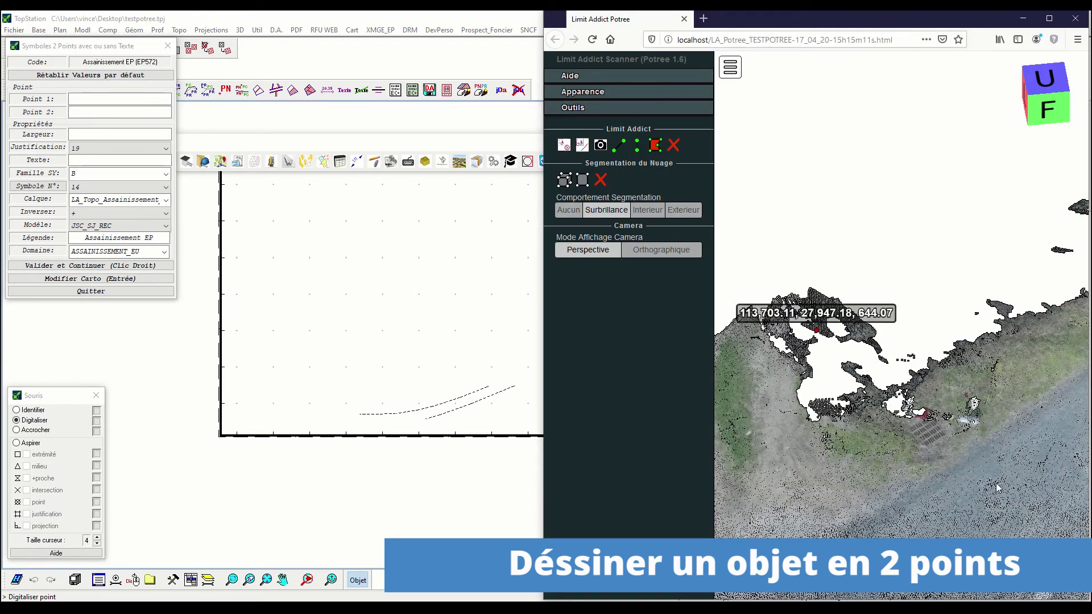
pyautogui.click(948, 439)
pyautogui.click(909, 430)
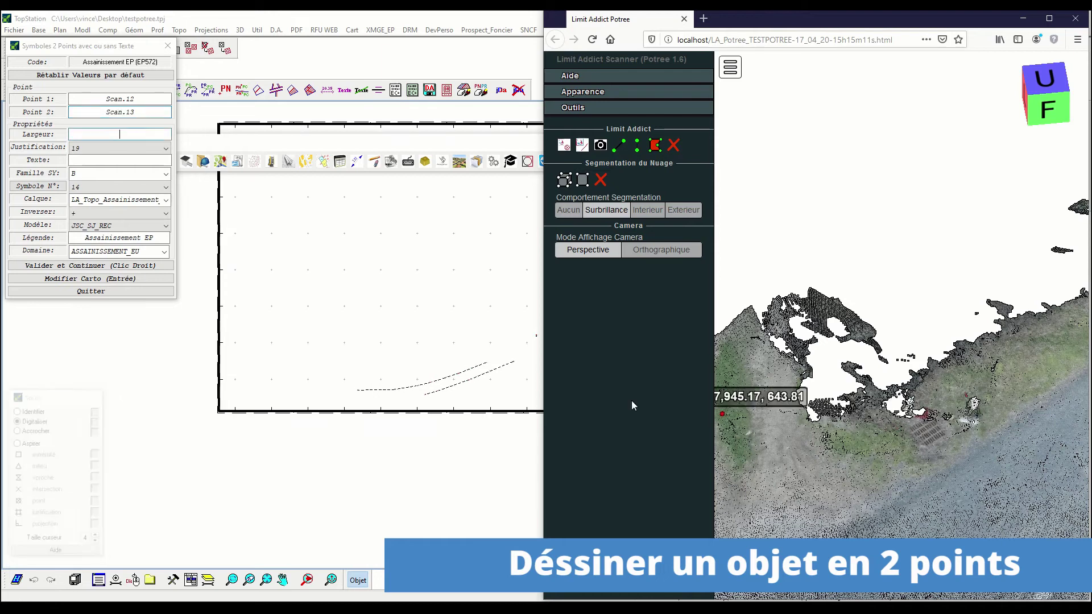
pyautogui.scroll(2, 504, 363)
pyautogui.moveTo(504, 362); pyautogui.dragTo(407, 398, button='middle')
pyautogui.scroll(5, 489, 322)
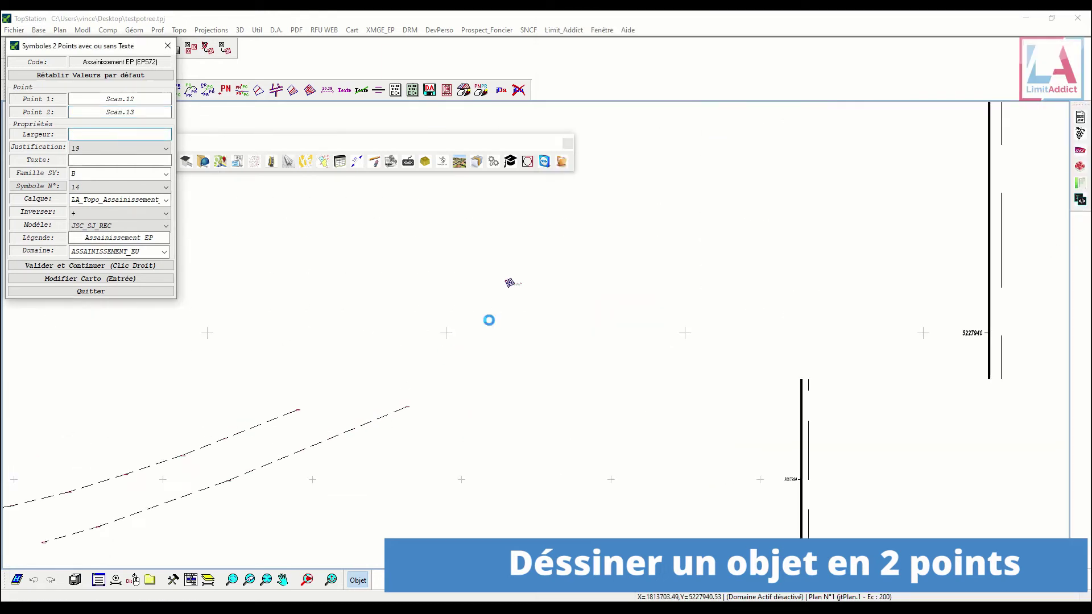
# - Validate the drain grate symbol, stop placing further ones and close the drawing object library
pyautogui.click(93, 267)
pyautogui.click(94, 293)
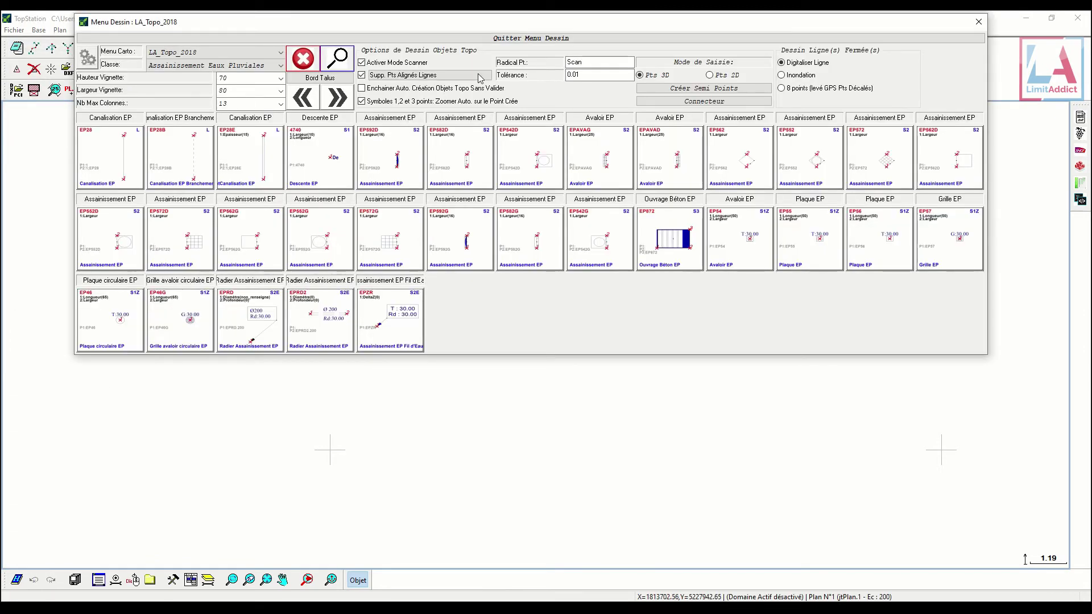
pyautogui.click(494, 38)
pyautogui.scroll(-2, 563, 267)
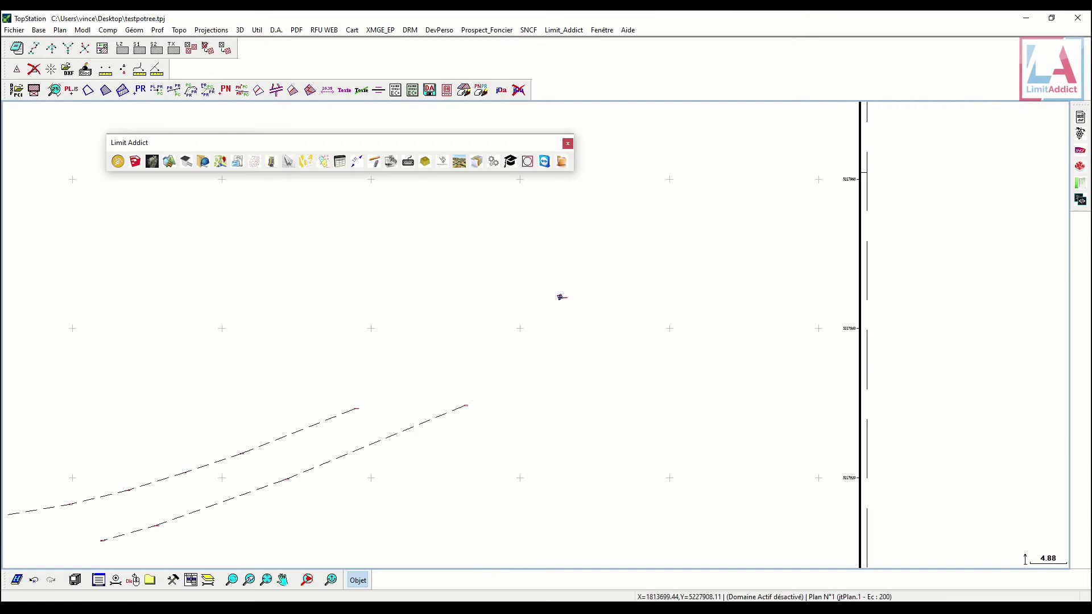
# - Find the side lane in the cloud and start an Axe Voirie (A) line from the Chaussée-Bordure-Chemin class
pyautogui.click(504, 608)
pyautogui.scroll(-8, 815, 376)
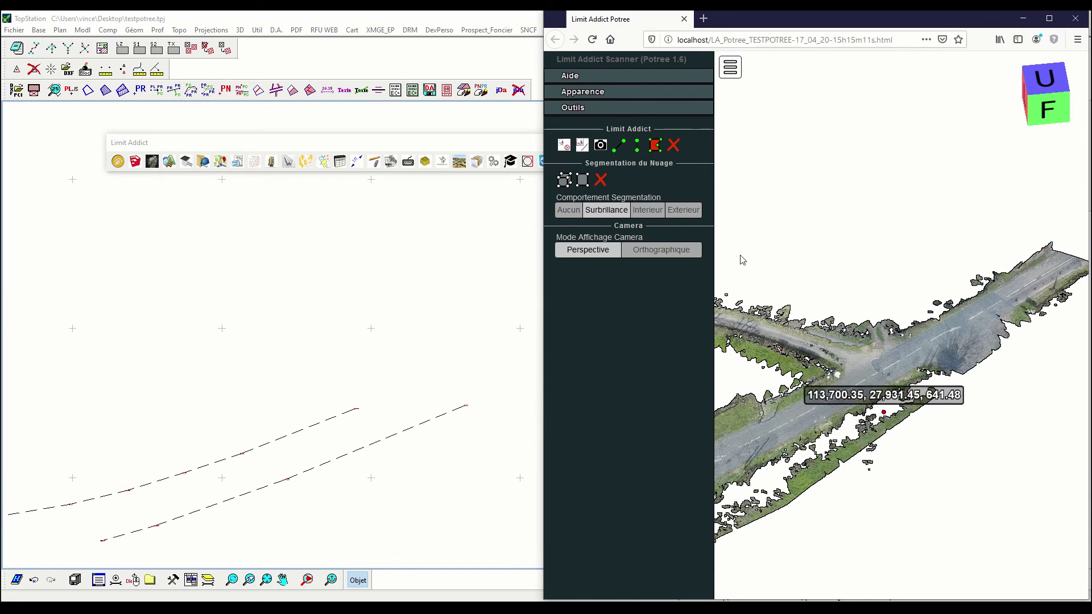
pyautogui.scroll(-4, 786, 442)
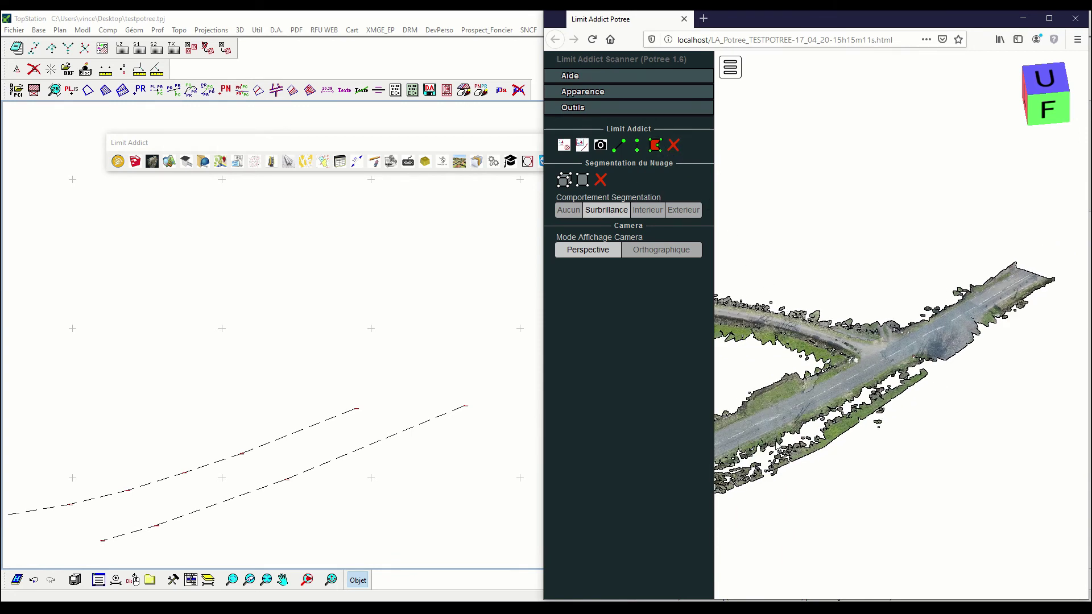
pyautogui.scroll(-1, 786, 443)
pyautogui.moveTo(765, 413); pyautogui.dragTo(799, 401)
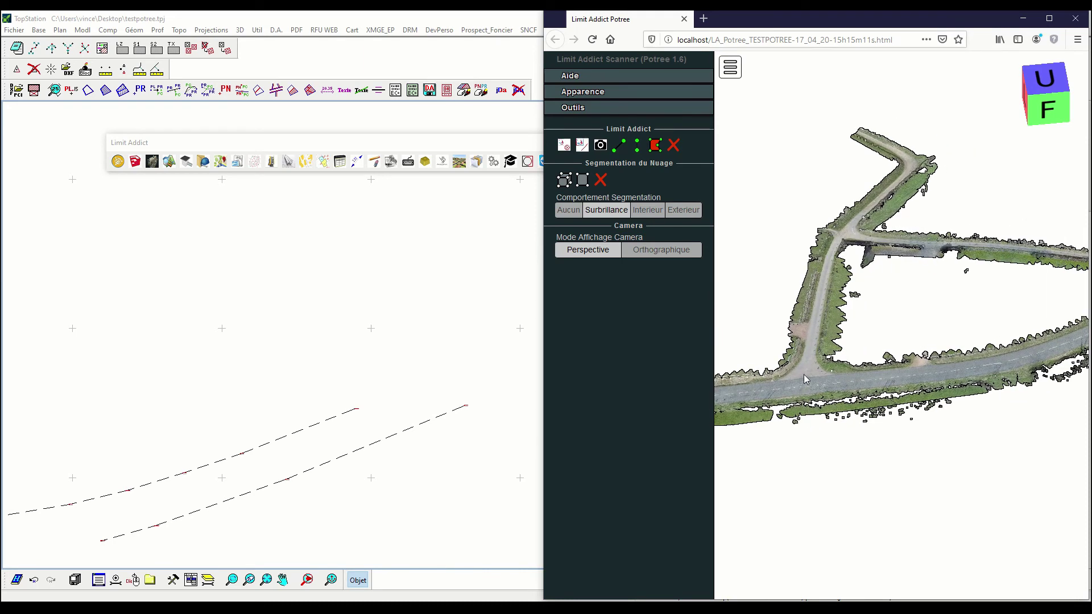
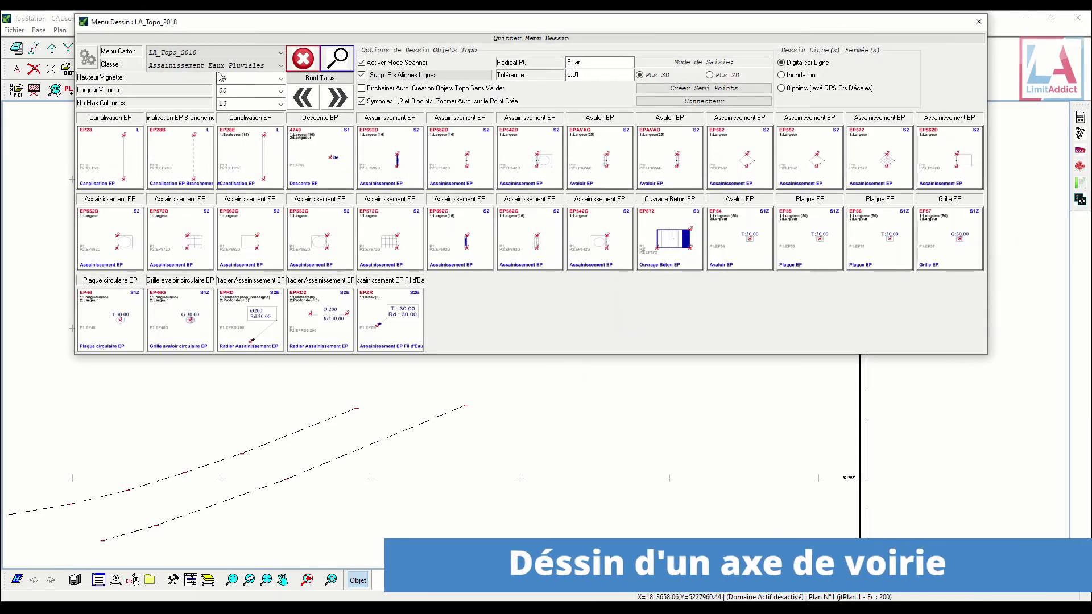
pyautogui.click(219, 68)
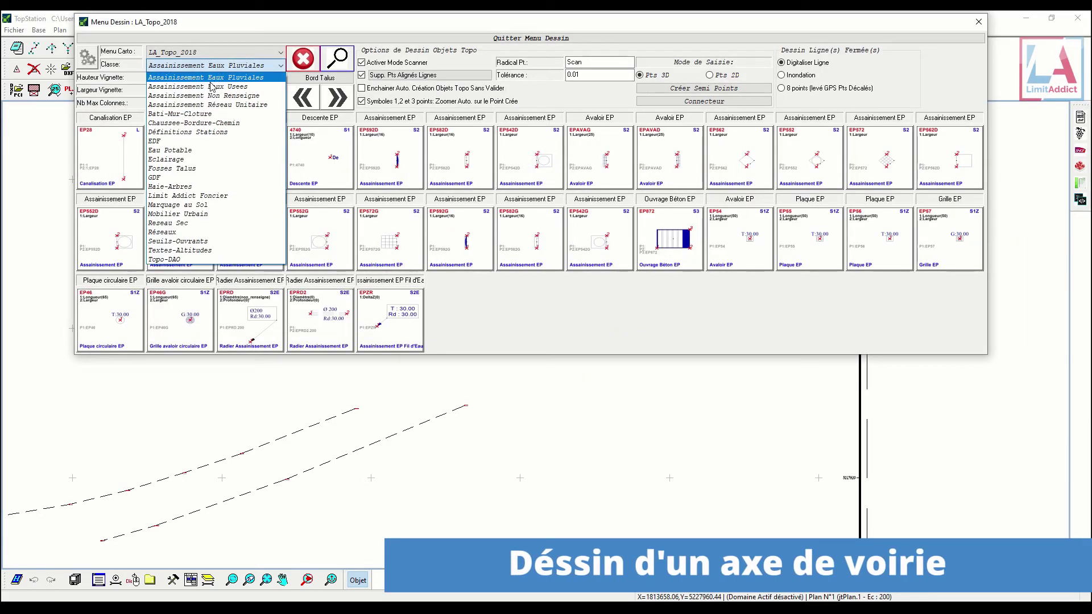
pyautogui.click(208, 124)
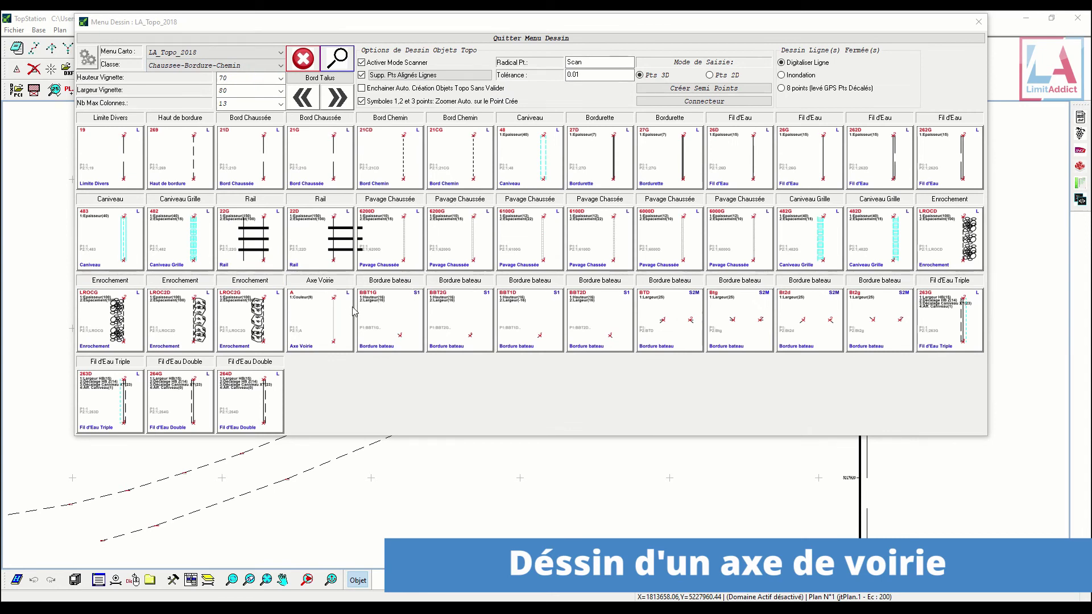
pyautogui.doubleClick(324, 319)
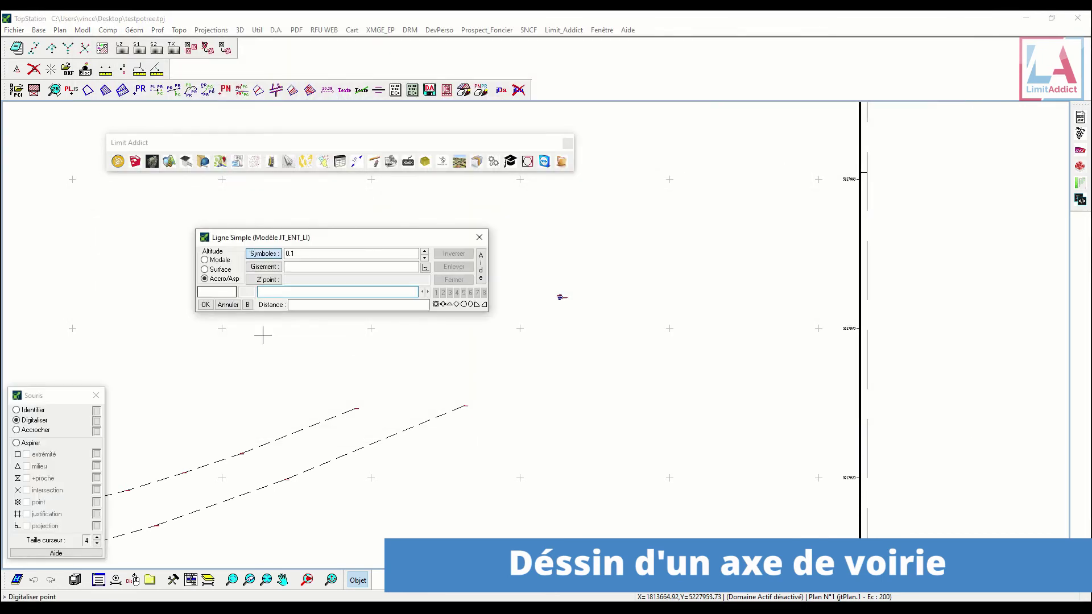
# - Trace the side lane's centreline in the Potree cloud from the main road junction, through the crossroads and partway up the next lane
pyautogui.hotkey('alt', 'Tab')
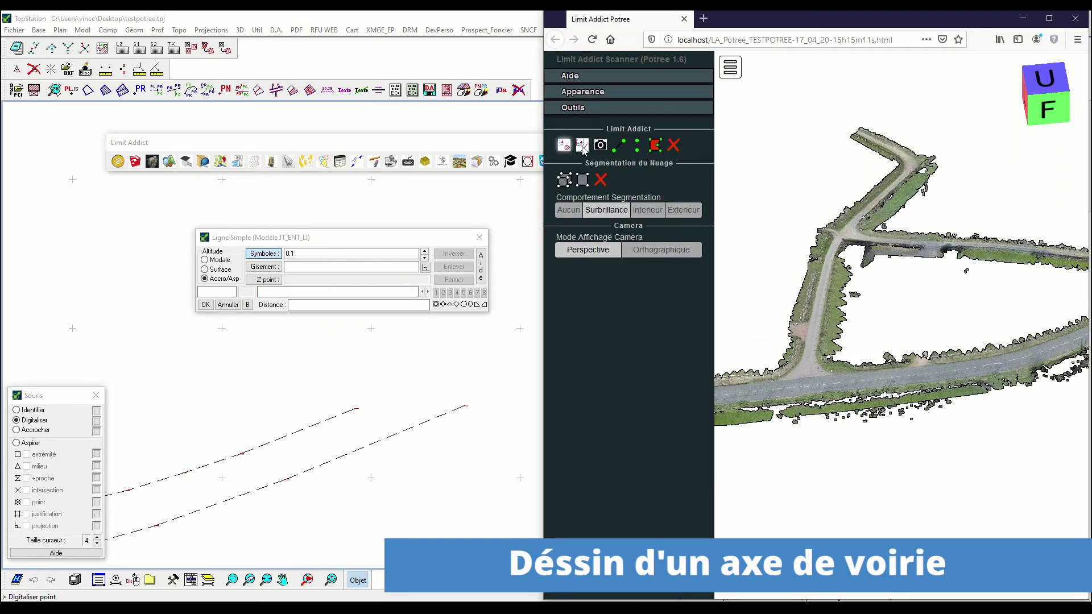
pyautogui.scroll(4, 803, 370)
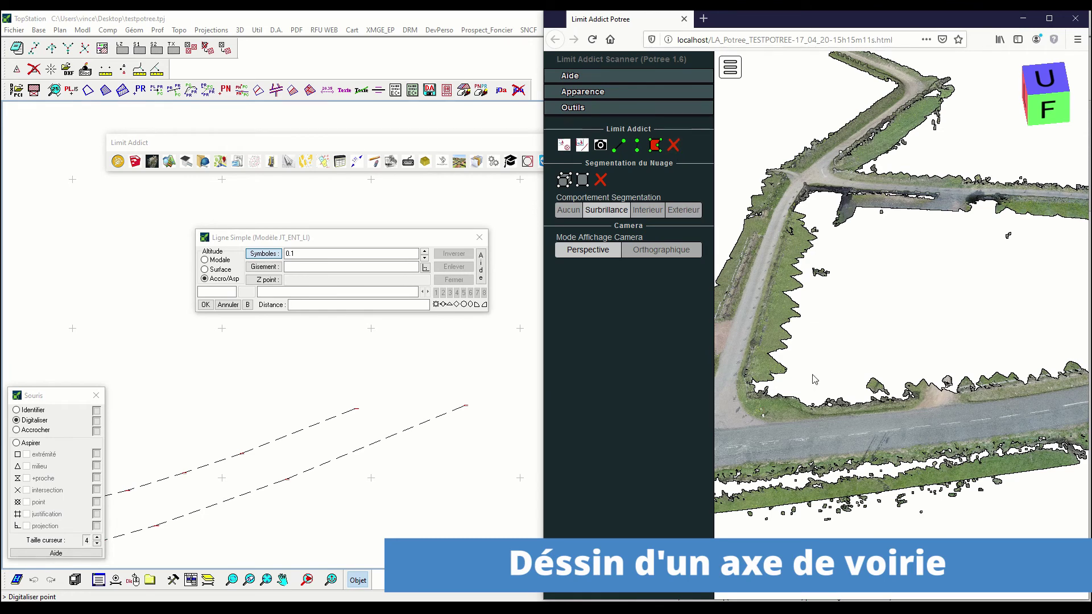
pyautogui.moveTo(721, 393); pyautogui.dragTo(845, 493)
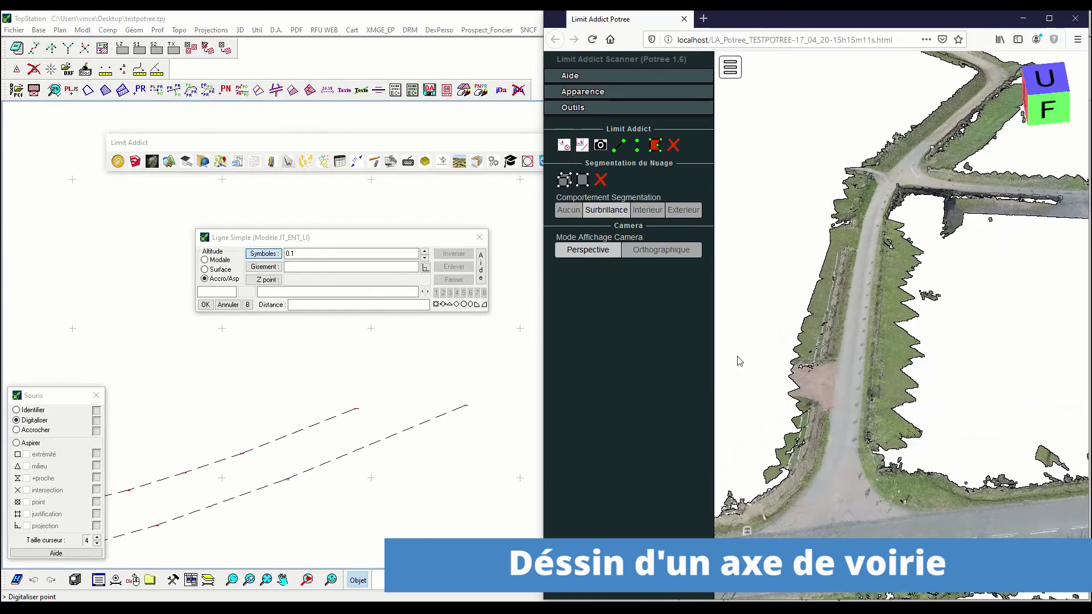
pyautogui.click(576, 150)
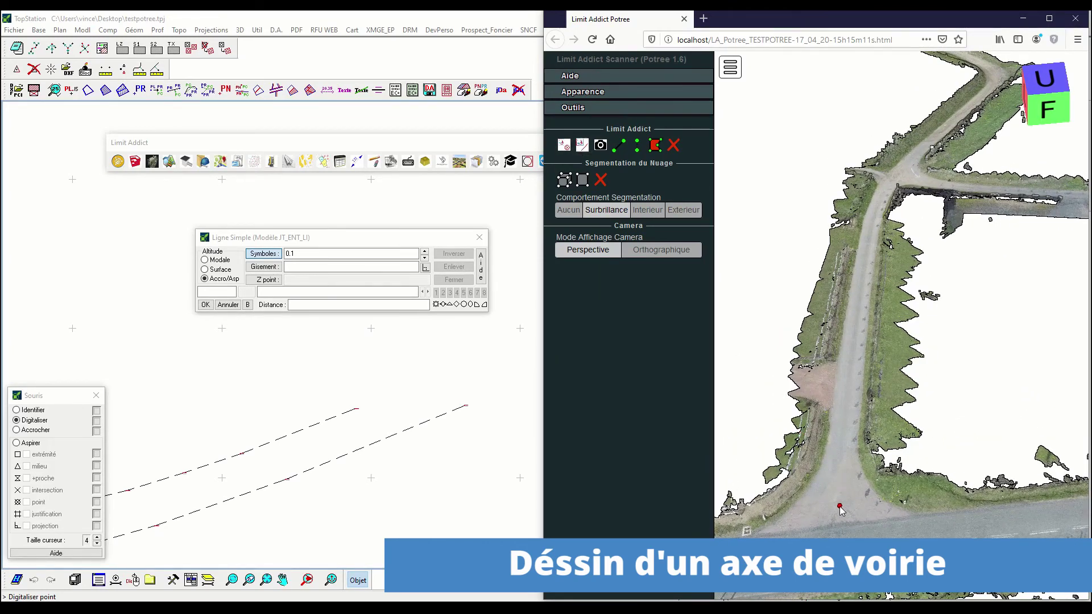
pyautogui.click(850, 373)
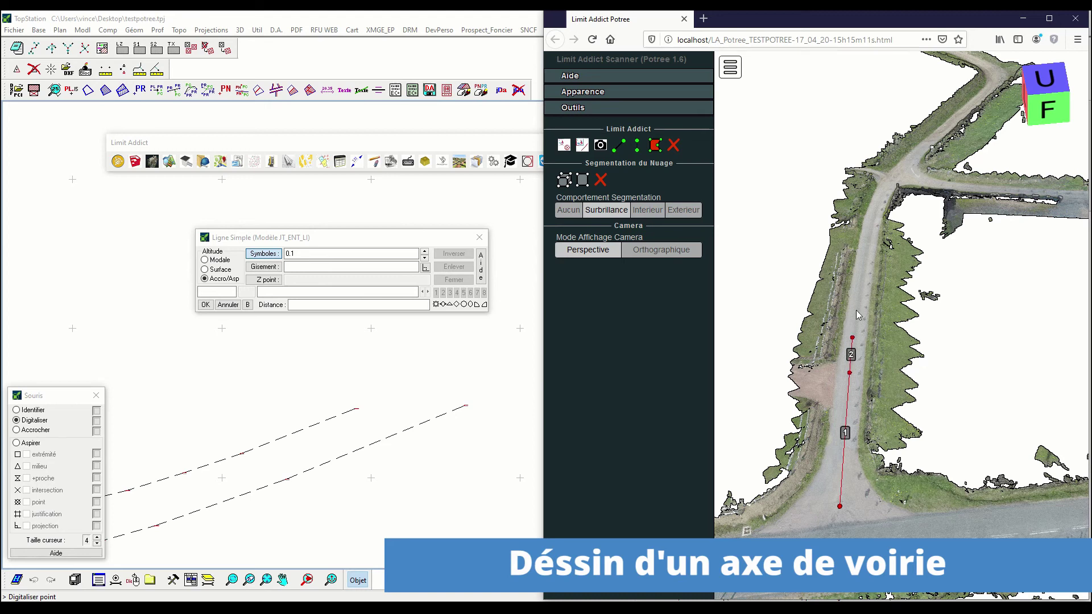
pyautogui.click(900, 172)
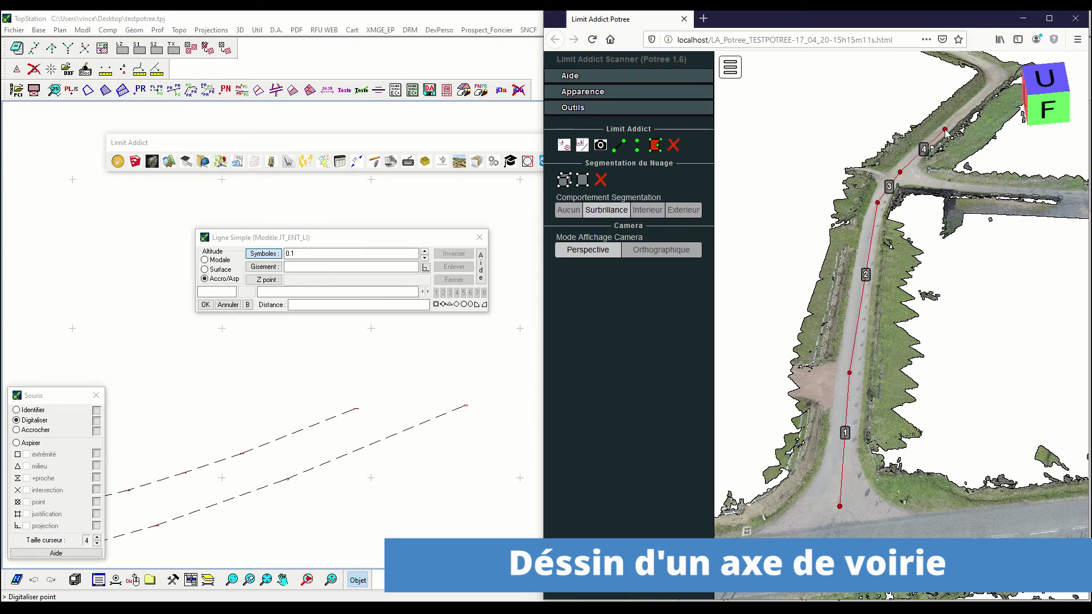
pyautogui.click(945, 130)
pyautogui.rightClick(953, 149)
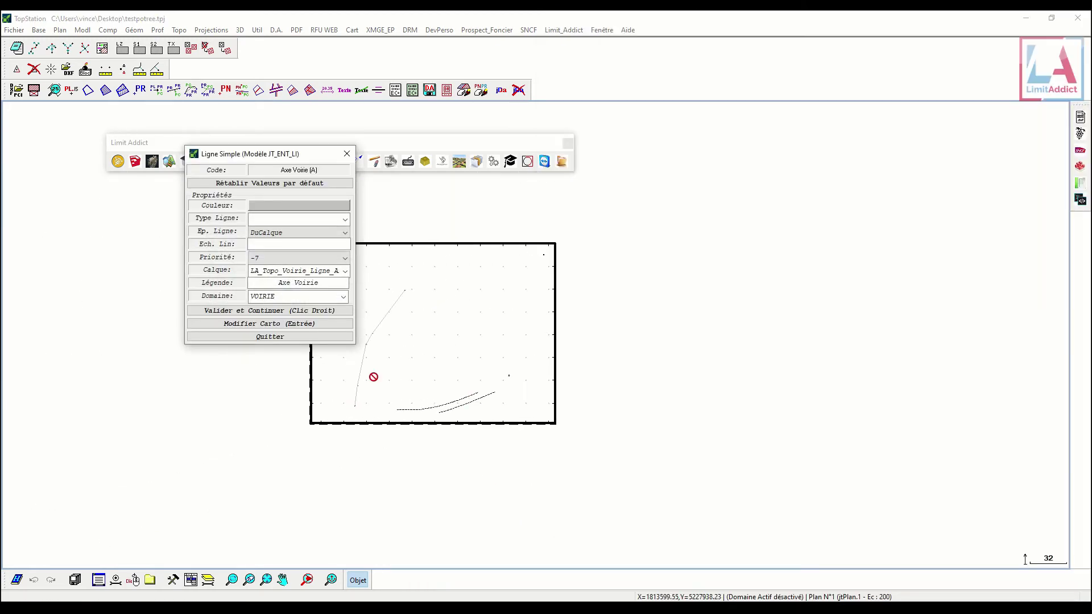
# - Validate the Axe Voirie line, cancel the follow-on line and close the drawing object library
pyautogui.click(279, 313)
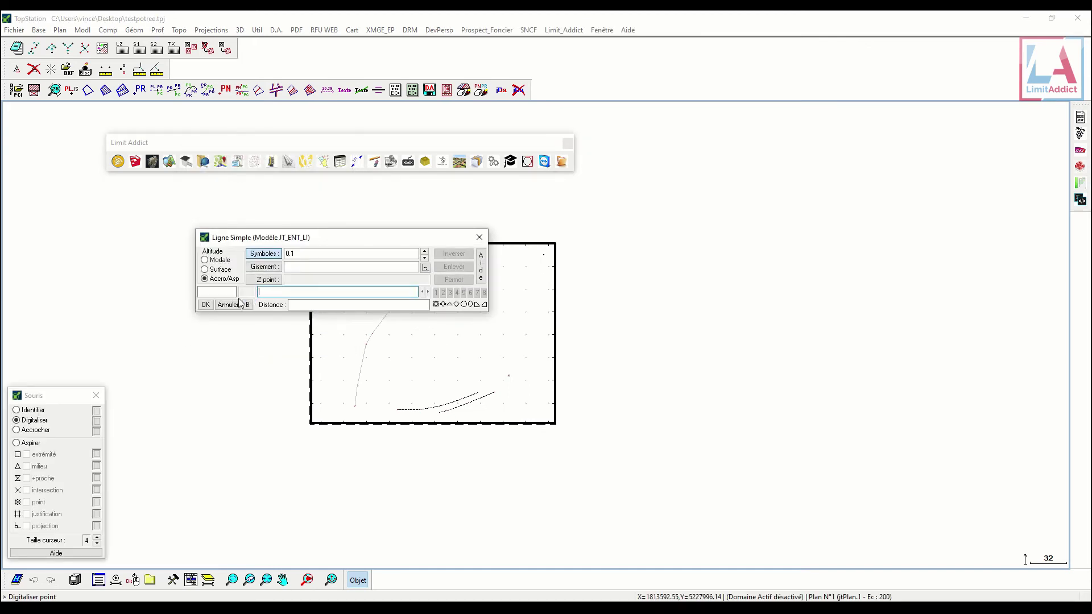
pyautogui.click(240, 303)
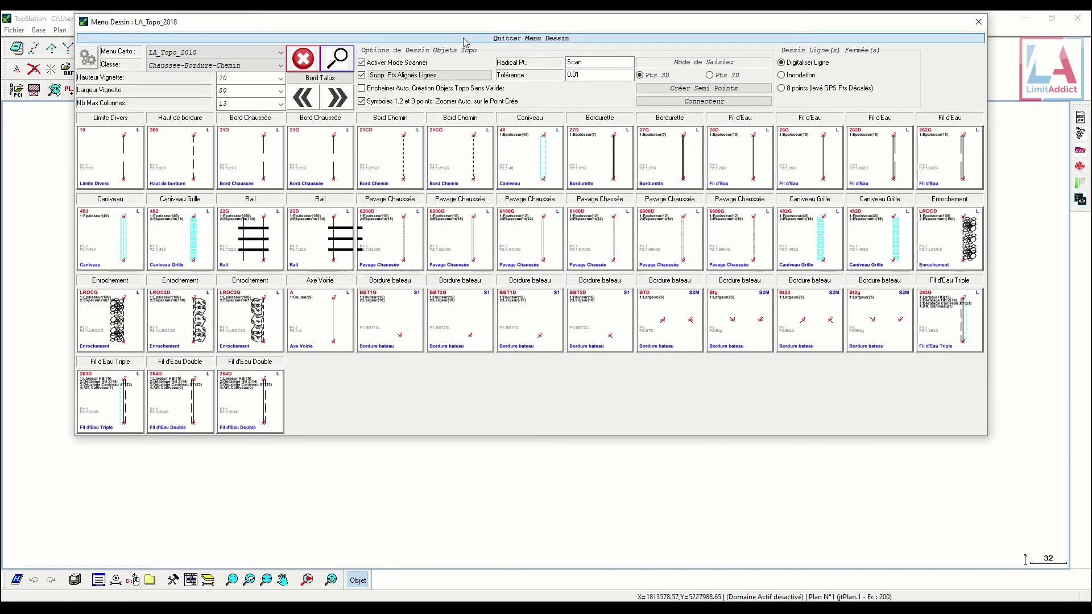
pyautogui.click(465, 38)
pyautogui.scroll(3, 344, 402)
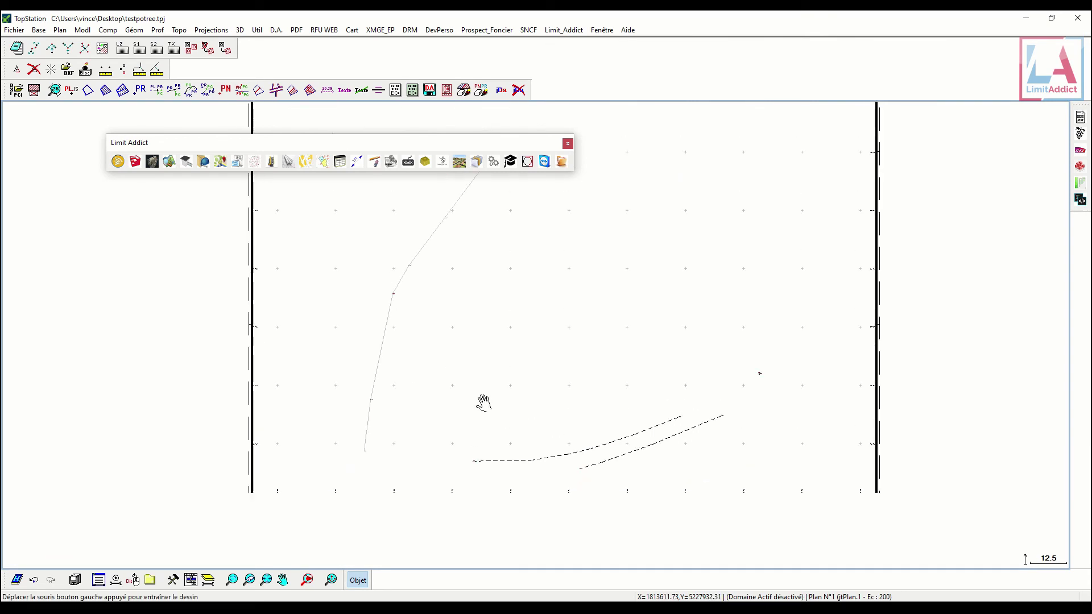
# - Open the point cloud's side-view section settings and set the multiple cross profiles to a spacing of 10 and a width of 15
pyautogui.click(156, 159)
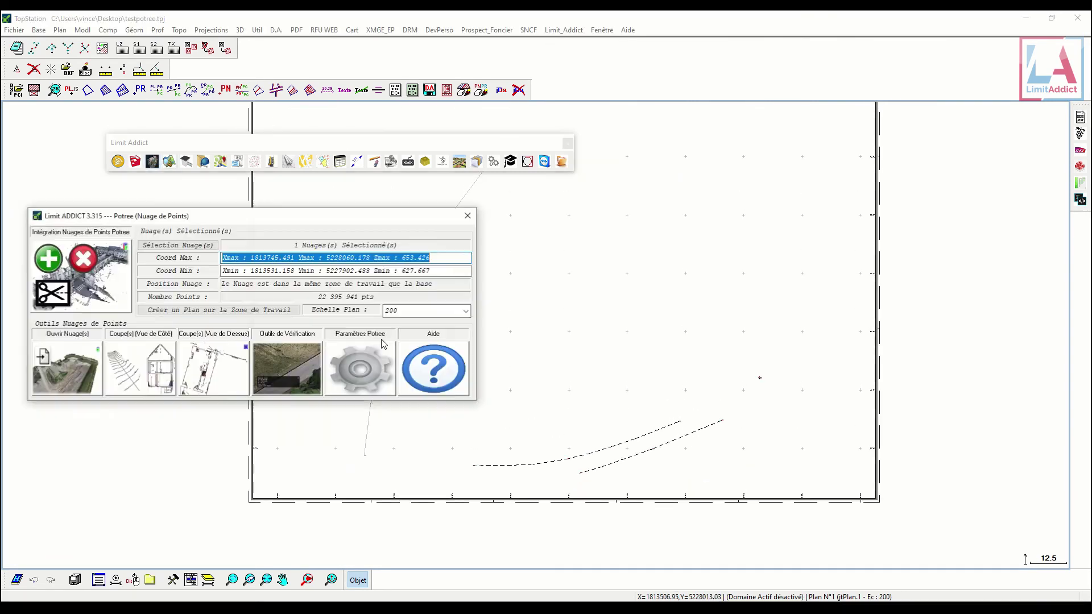
pyautogui.moveTo(227, 219); pyautogui.dragTo(695, 219)
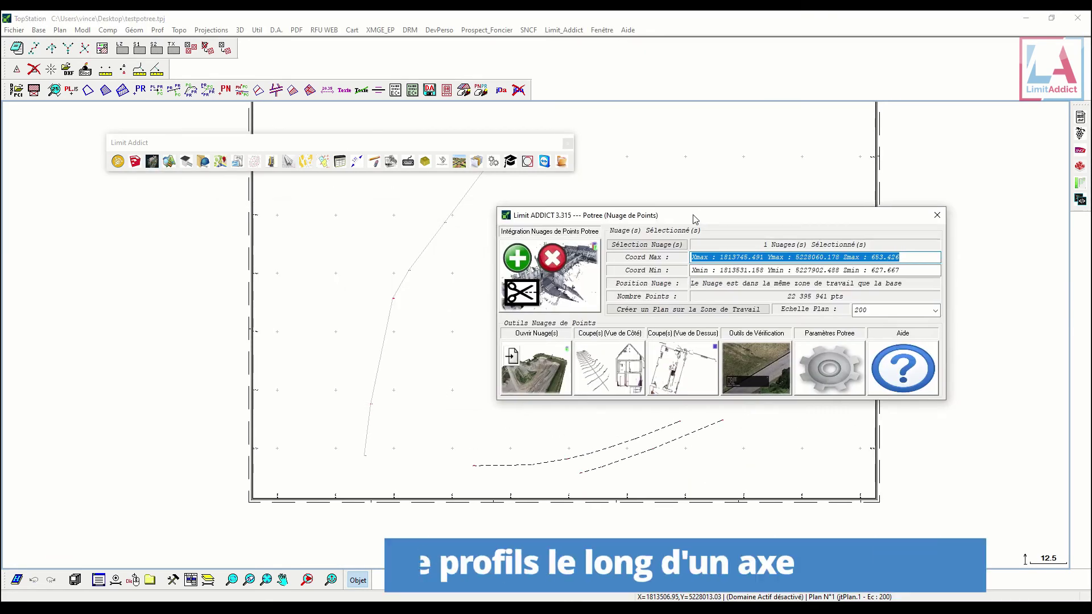
pyautogui.click(610, 373)
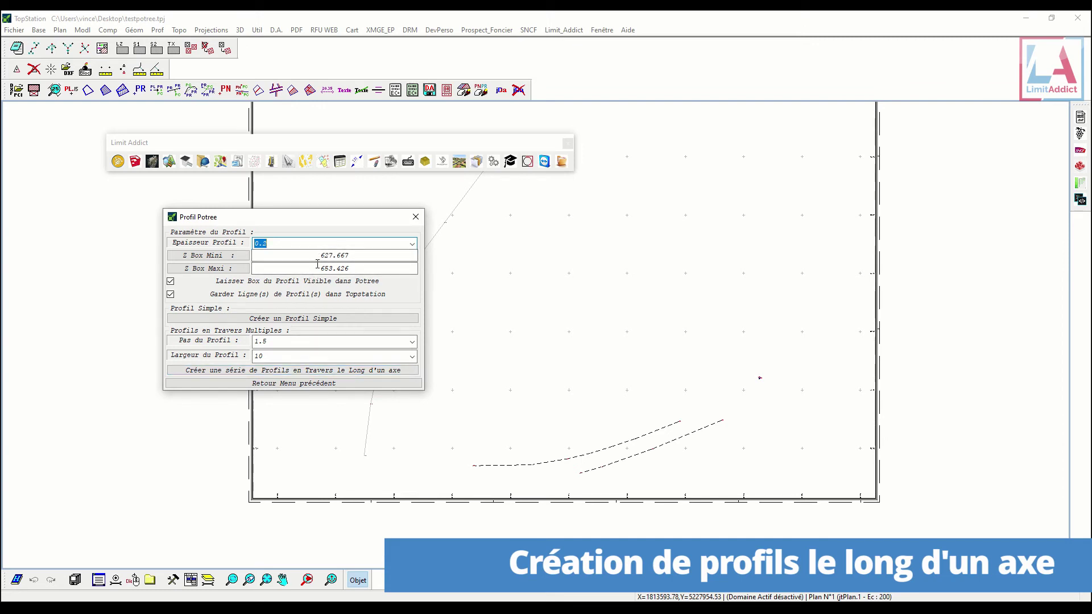
pyautogui.click(273, 357)
pyautogui.click(274, 357)
pyautogui.hotkey('shift', 'Tab')
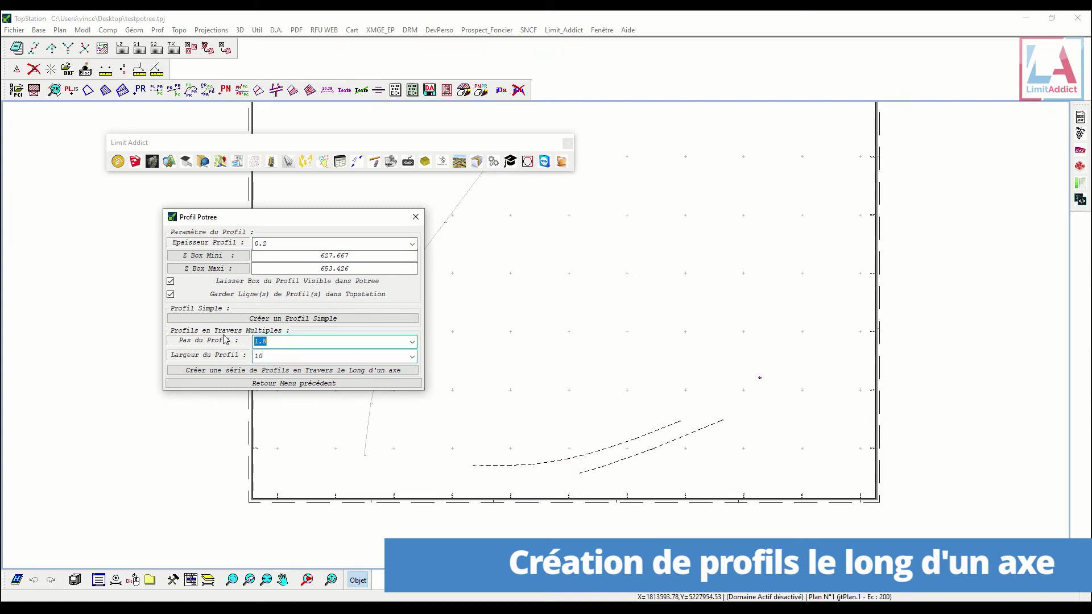
pyautogui.press('Tab')
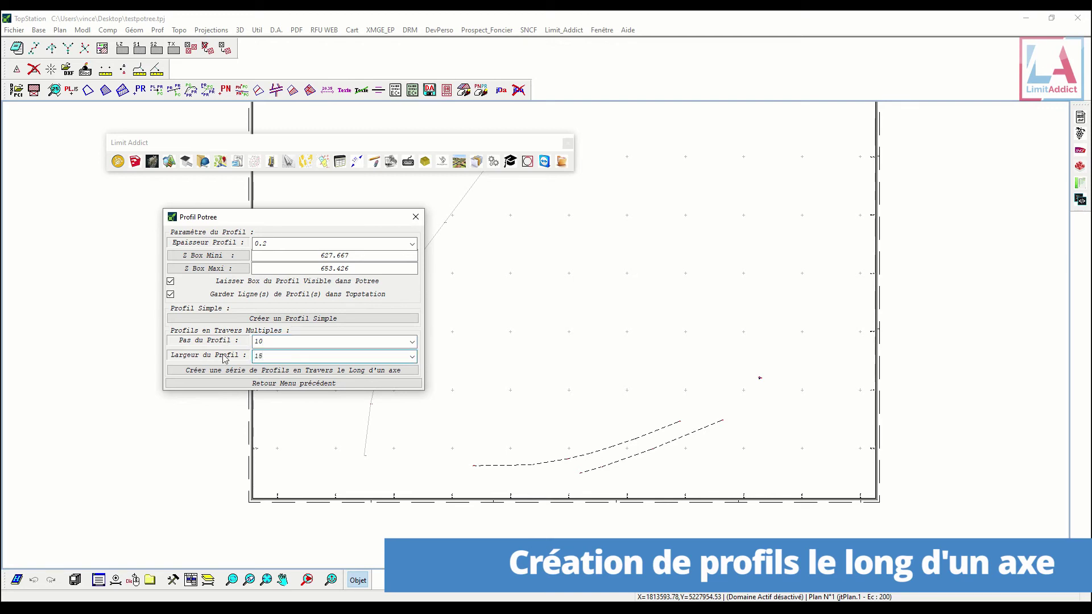
pyautogui.doubleClick(269, 342)
# - Generate the series of cross profiles by identifying the side lane's existing centreline as the axis, and return to the Potree point cloud menu
pyautogui.click(281, 373)
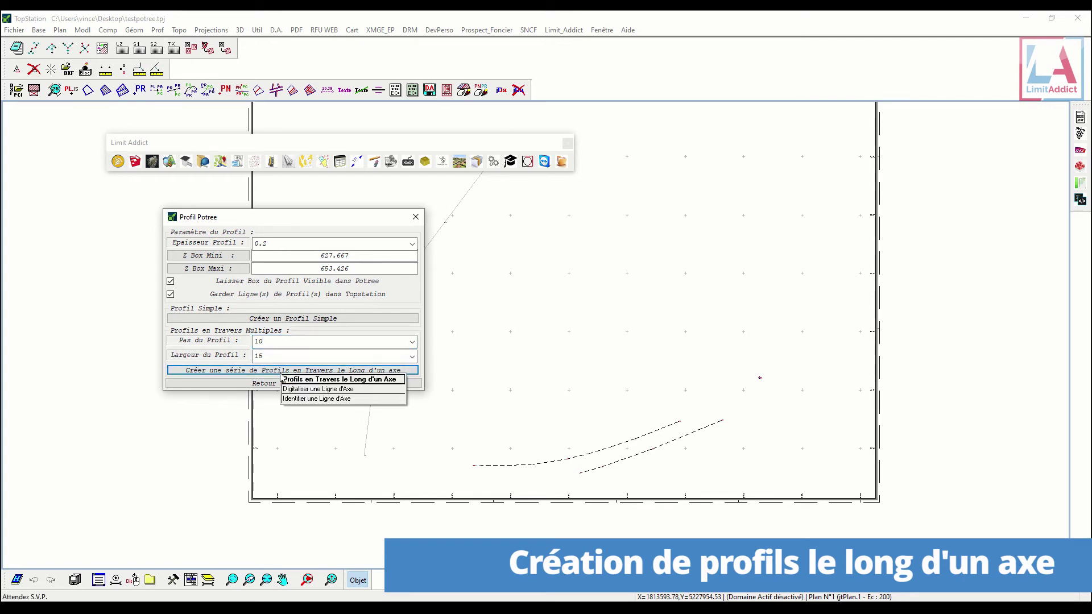
pyautogui.click(310, 399)
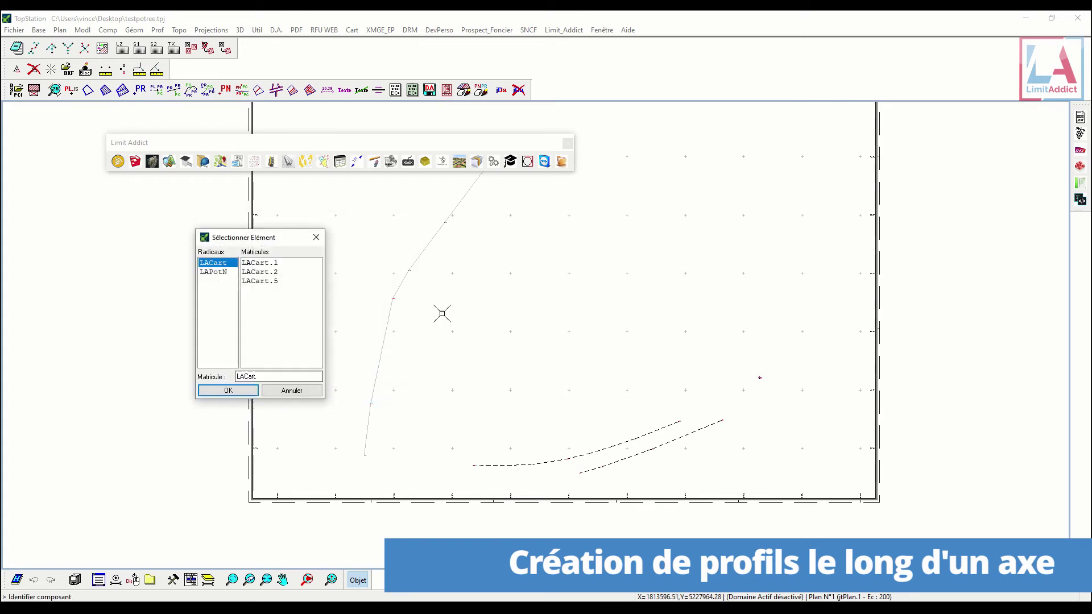
pyautogui.click(387, 314)
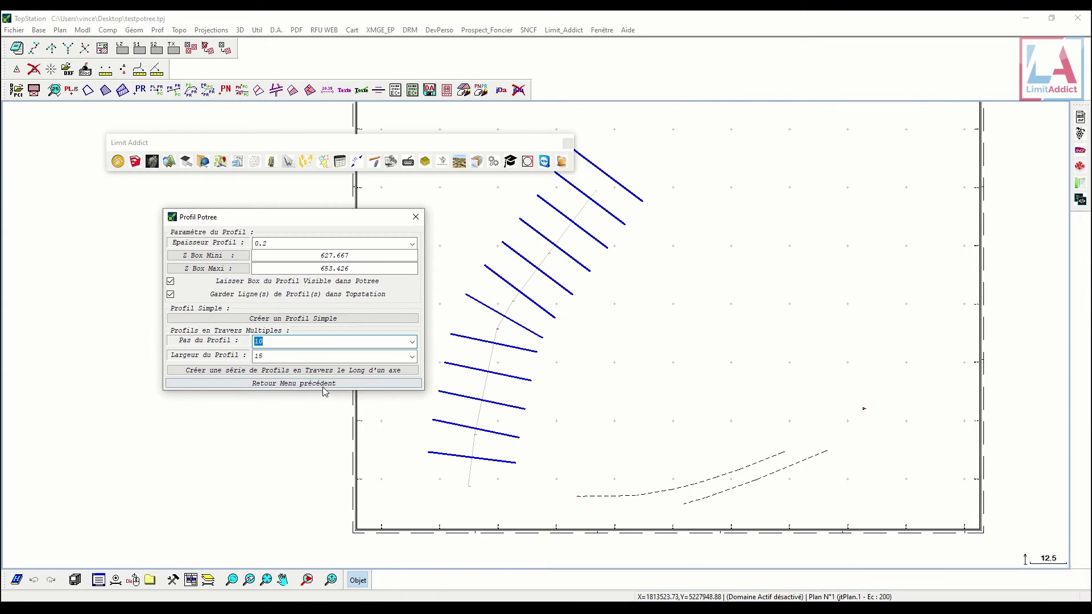
pyautogui.click(301, 383)
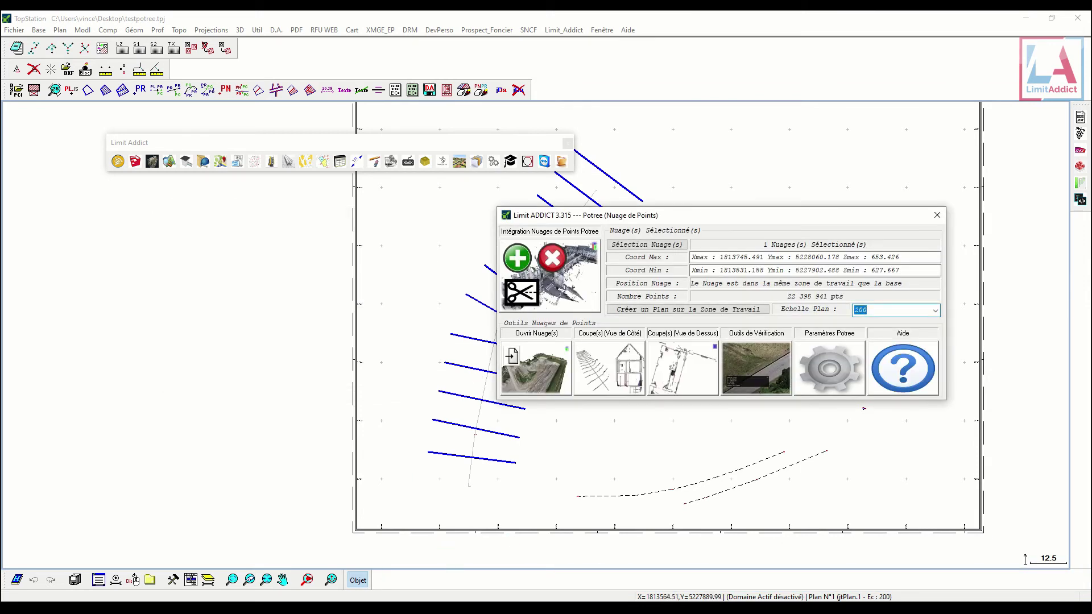
# - Switch to the Potree viewer in the browser and examine the generated cross profiles along the axis from an oblique angle
pyautogui.click(478, 608)
pyautogui.scroll(-8, 812, 320)
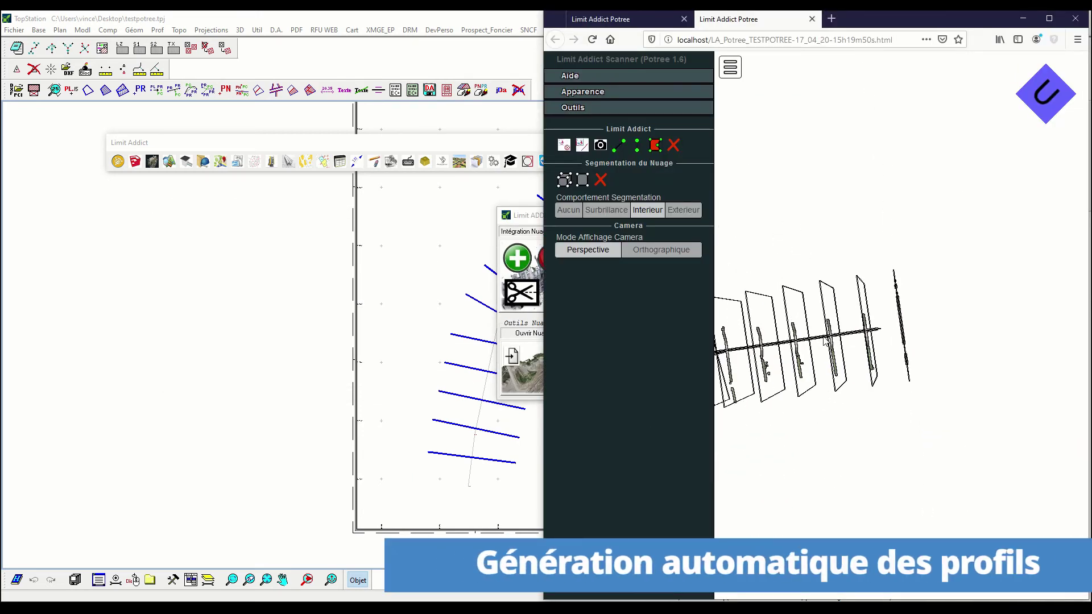
pyautogui.moveTo(914, 387); pyautogui.dragTo(931, 410)
pyautogui.moveTo(929, 406); pyautogui.dragTo(904, 424, button='right')
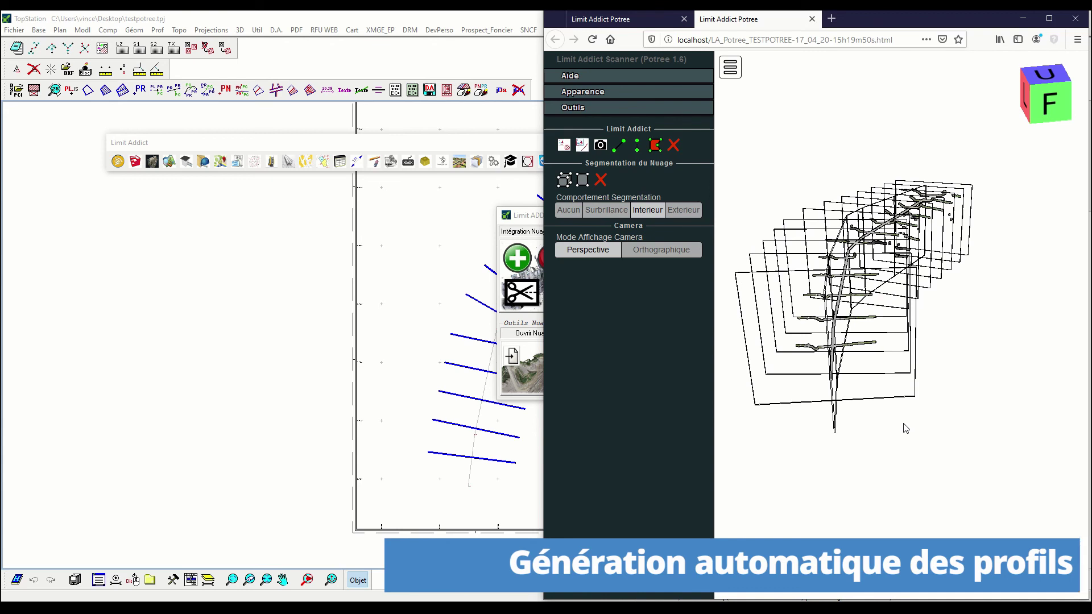
# - Step forward and back through the individual cross profiles in Potree and isolate the nearest one at the end of the axis
pyautogui.press('p')
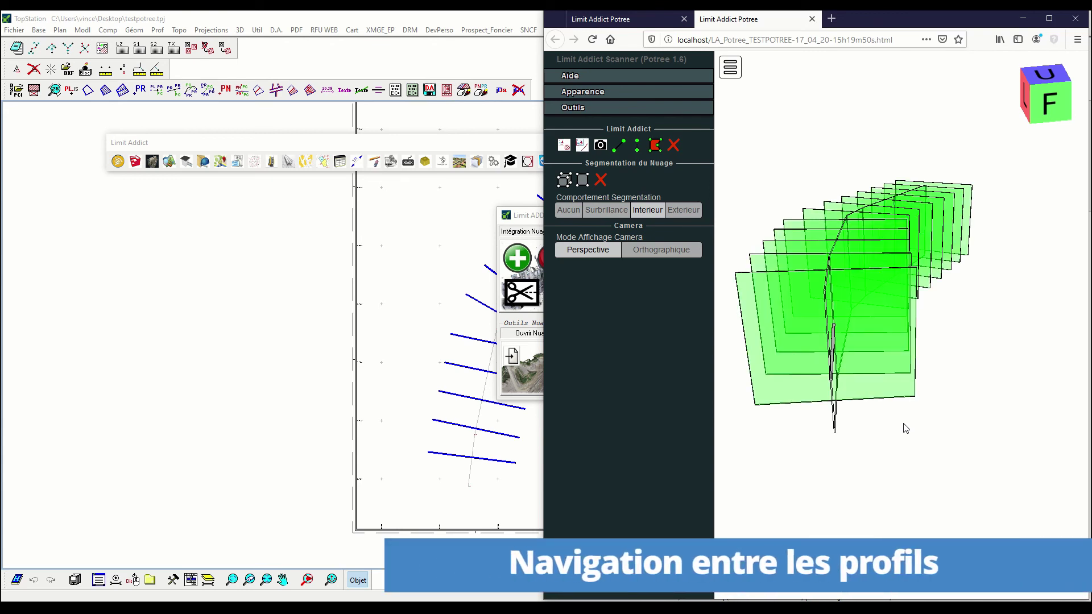
pyautogui.press('Right')
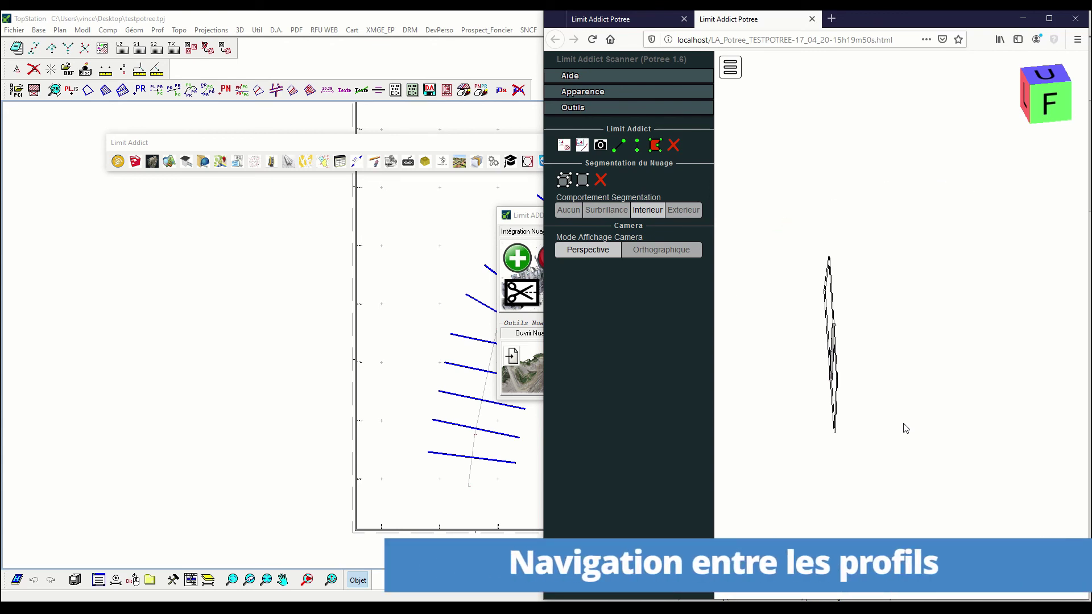
pyautogui.press('Right')
pyautogui.press('Left')
pyautogui.press('Right')
pyautogui.press('Right')
pyautogui.press('Right')
pyautogui.press('Right')
pyautogui.press('Right')
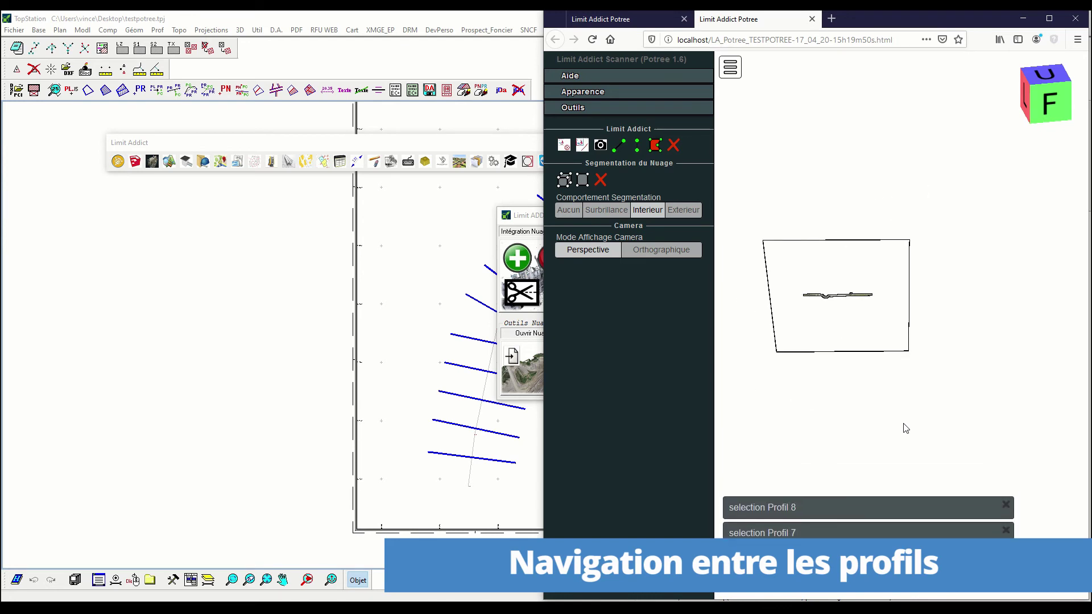
pyautogui.press('Left')
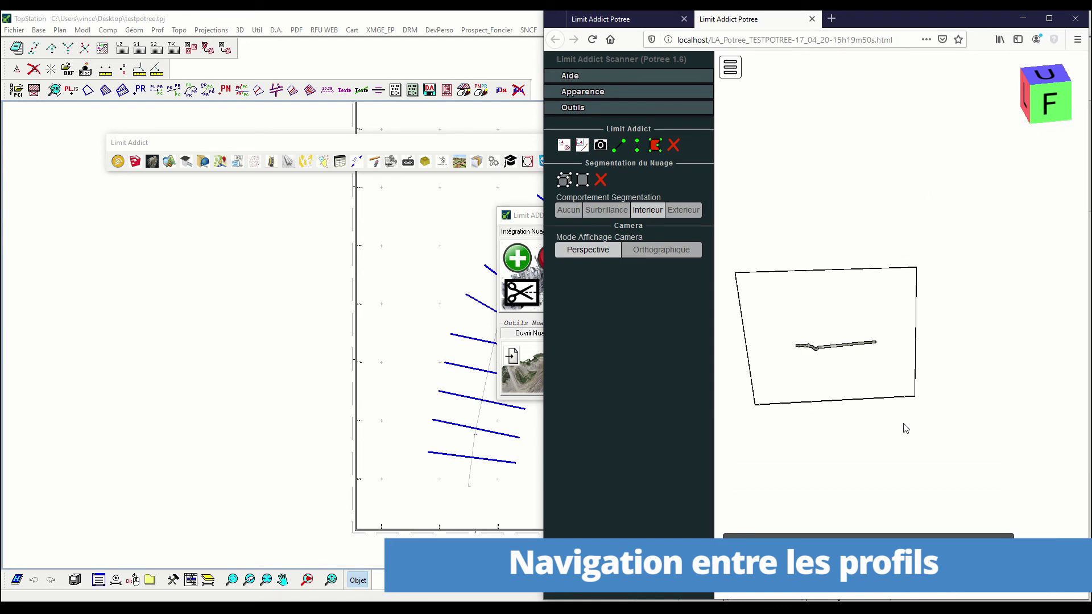
# - Align the view squarely with the isolated profile and set the camera display mode to Orthographique
pyautogui.scroll(1, 811, 272)
pyautogui.moveTo(855, 263); pyautogui.dragTo(856, 259, button='right')
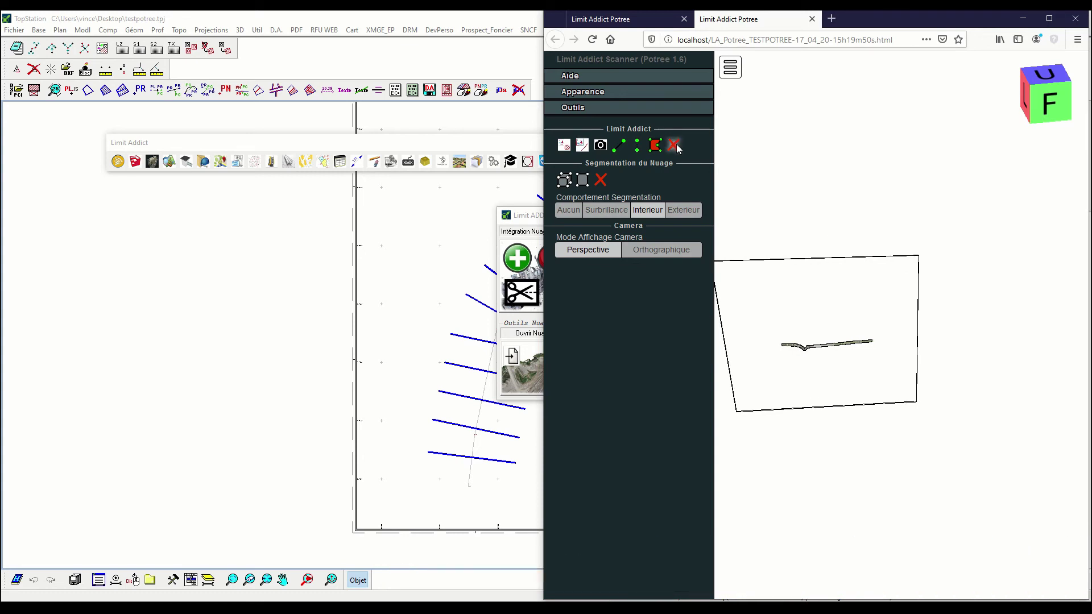
pyautogui.click(904, 258)
pyautogui.click(900, 391)
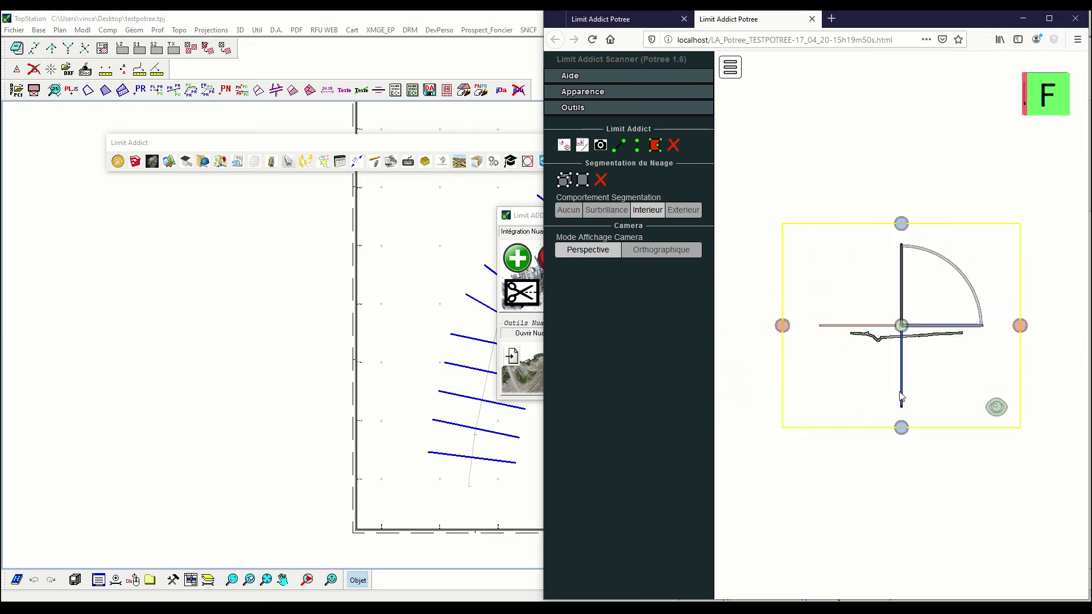
pyautogui.click(673, 256)
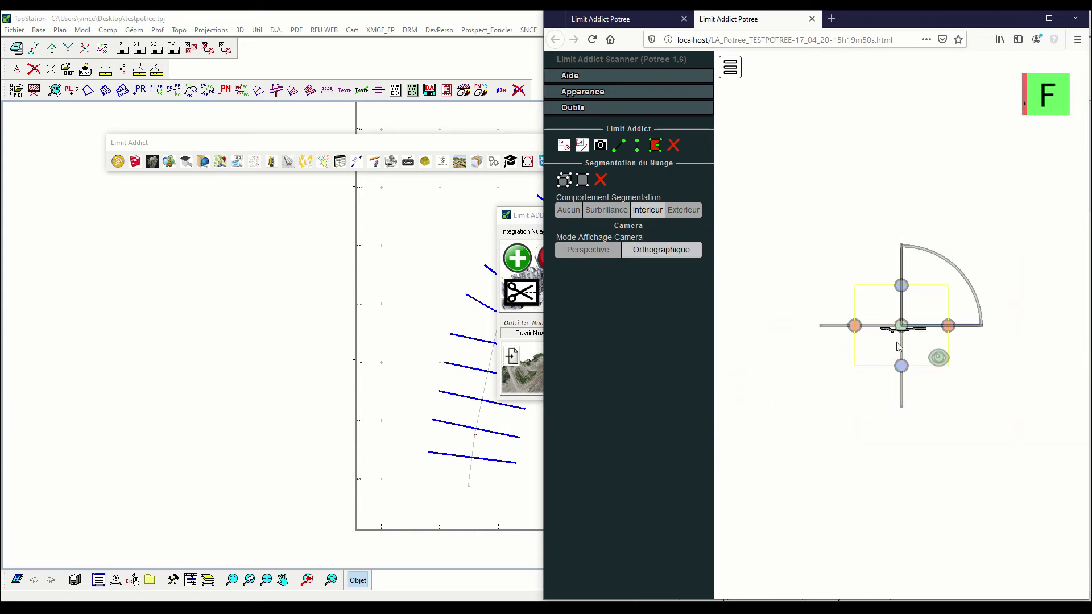
pyautogui.click(901, 325)
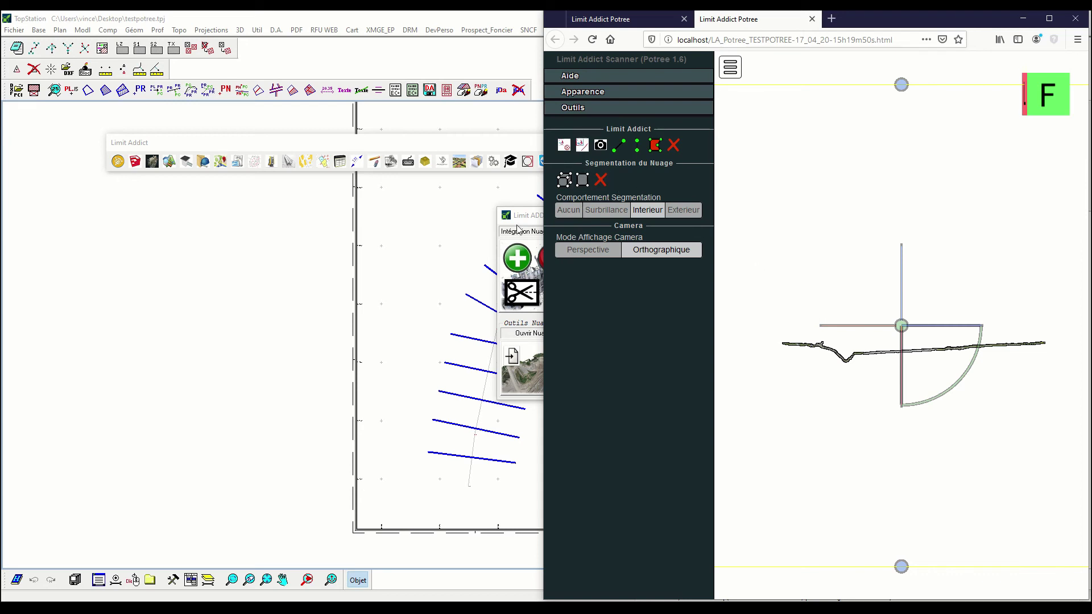
# - Close the Potree point cloud dialog in TopStation and start a Ligne simple (272) from the Topo-DAO class
pyautogui.moveTo(519, 216); pyautogui.dragTo(286, 231)
pyautogui.click(692, 229)
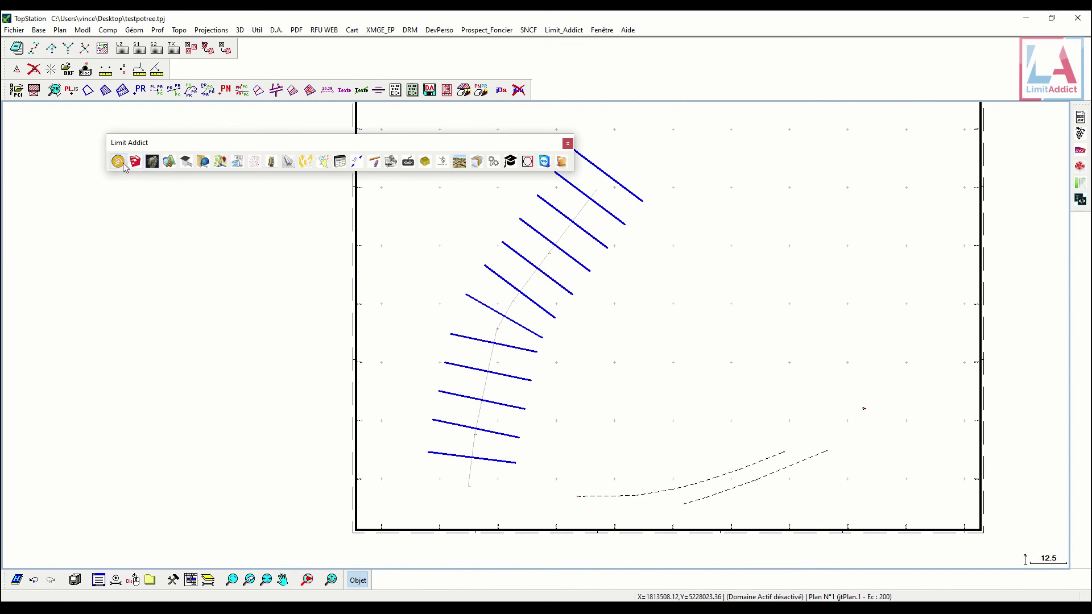
pyautogui.click(170, 162)
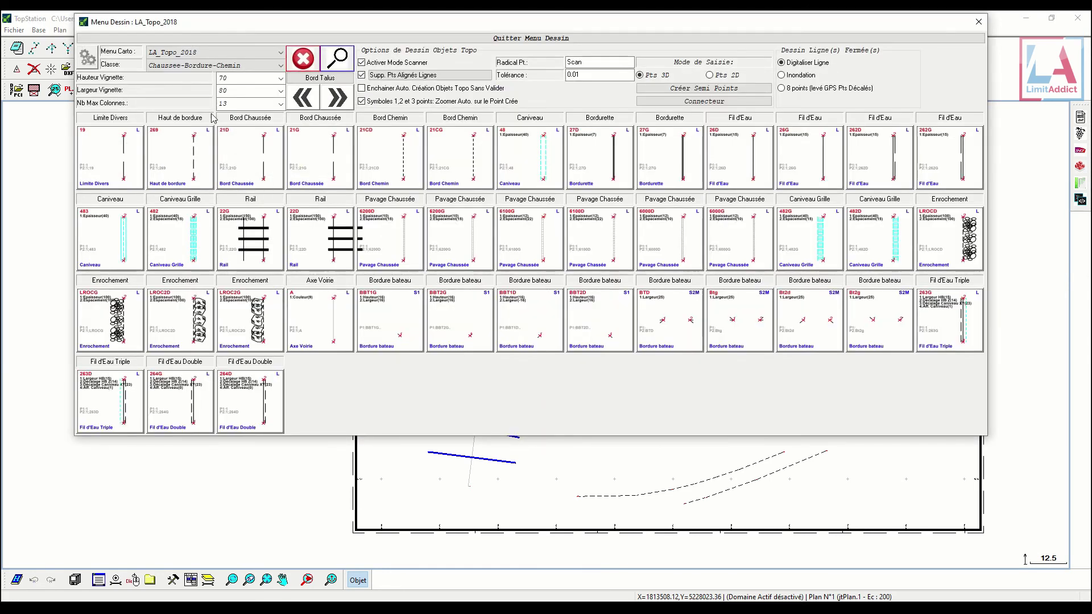
pyautogui.click(225, 65)
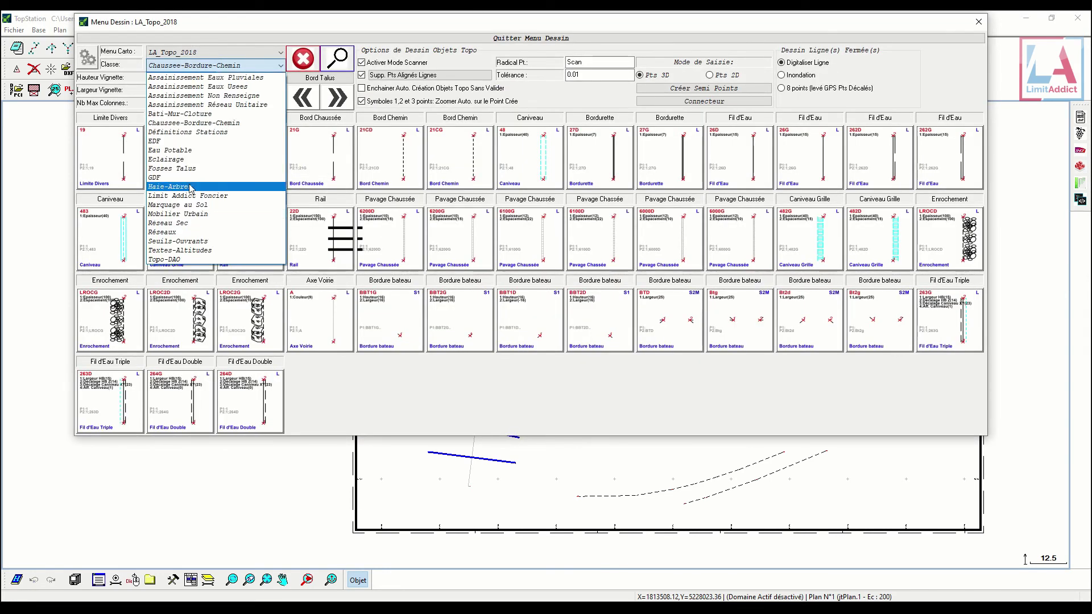
pyautogui.click(171, 259)
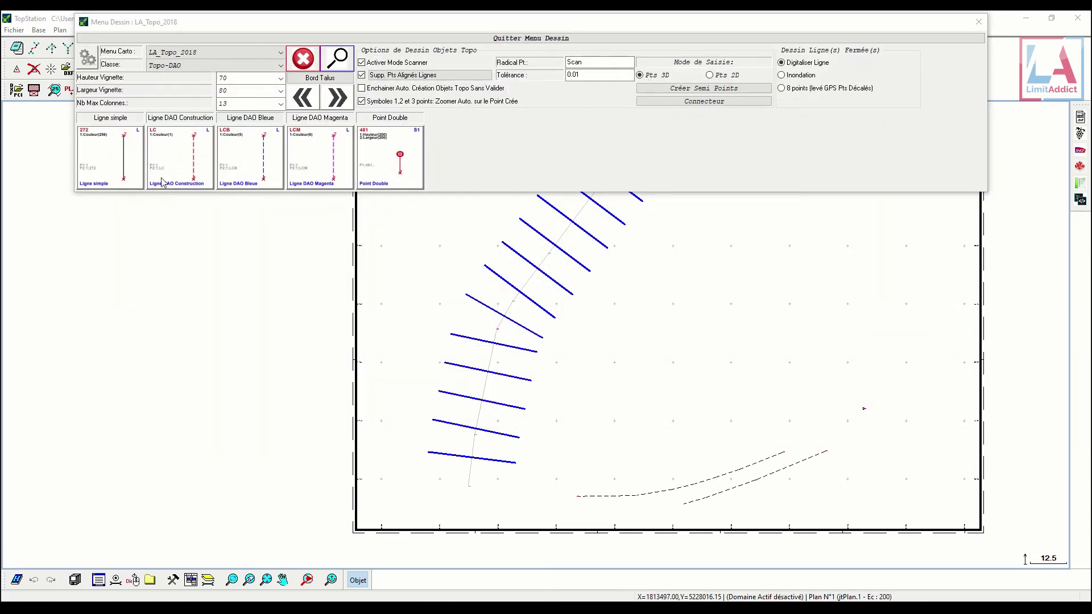
pyautogui.click(121, 166)
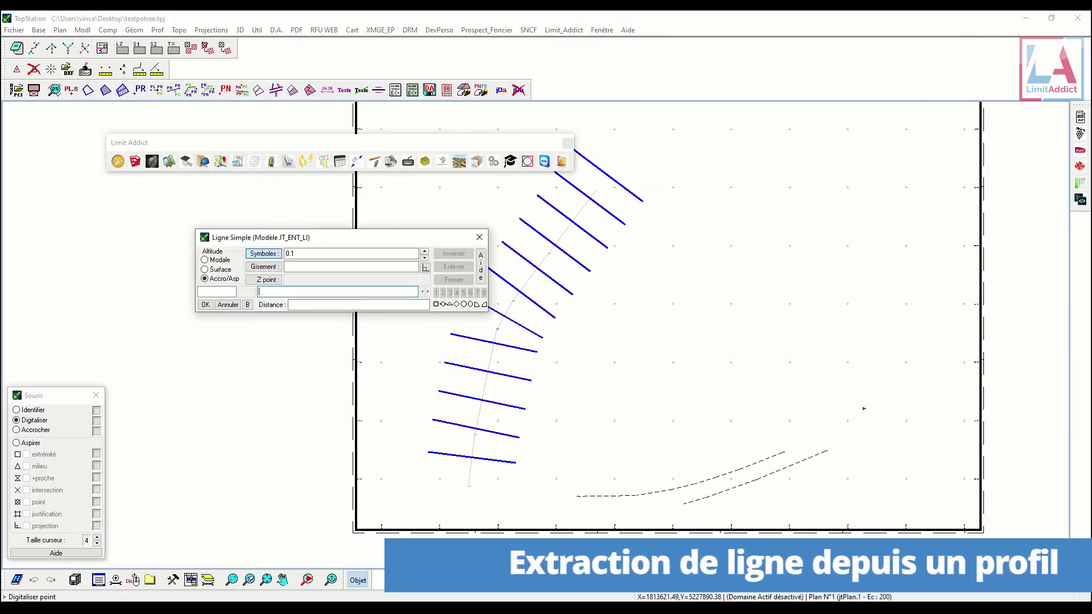
# - Trace the ground line of the isolated profile in Potree with ten points, through the ditch and across the road, and end the line
pyautogui.hotkey('alt', 'Tab')
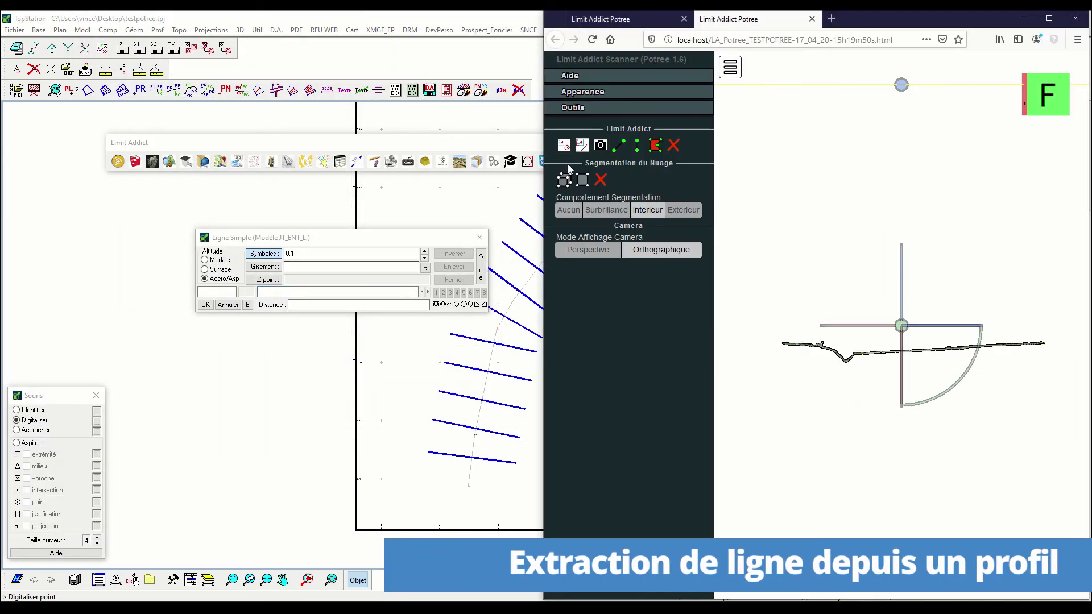
pyautogui.click(798, 344)
pyautogui.click(823, 346)
pyautogui.click(845, 360)
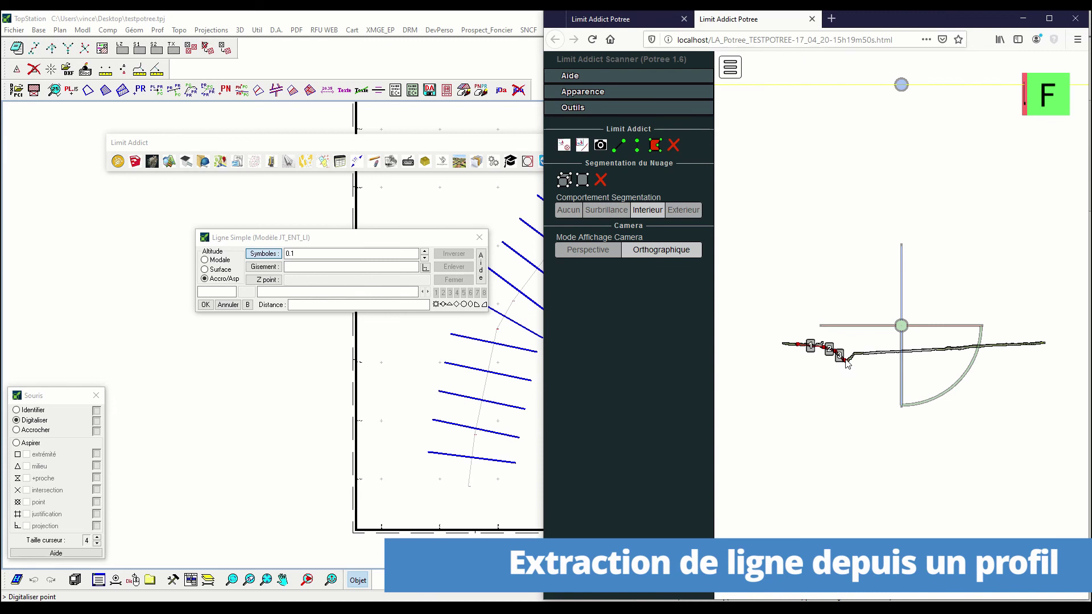
pyautogui.scroll(3, 847, 364)
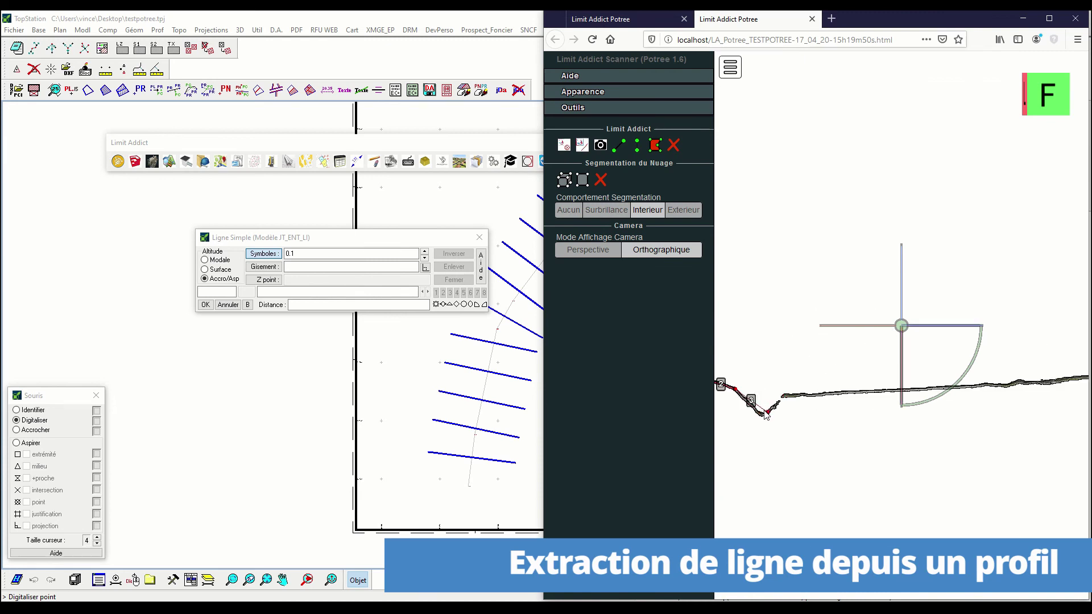
pyautogui.click(762, 414)
pyautogui.click(775, 404)
pyautogui.click(885, 391)
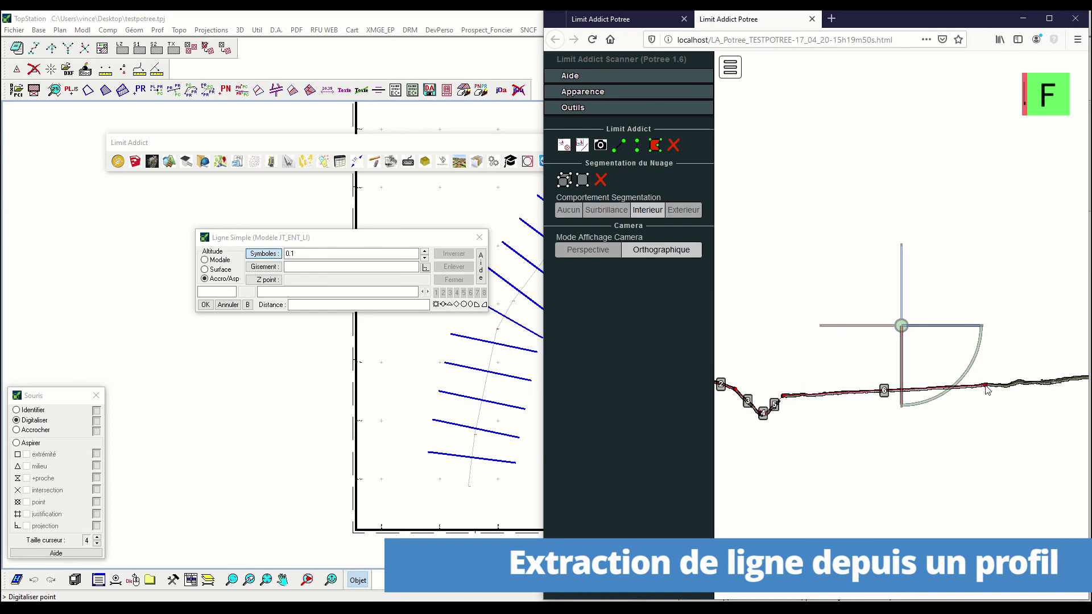
pyautogui.click(997, 385)
pyautogui.click(1014, 384)
pyautogui.click(1027, 382)
pyautogui.click(1044, 383)
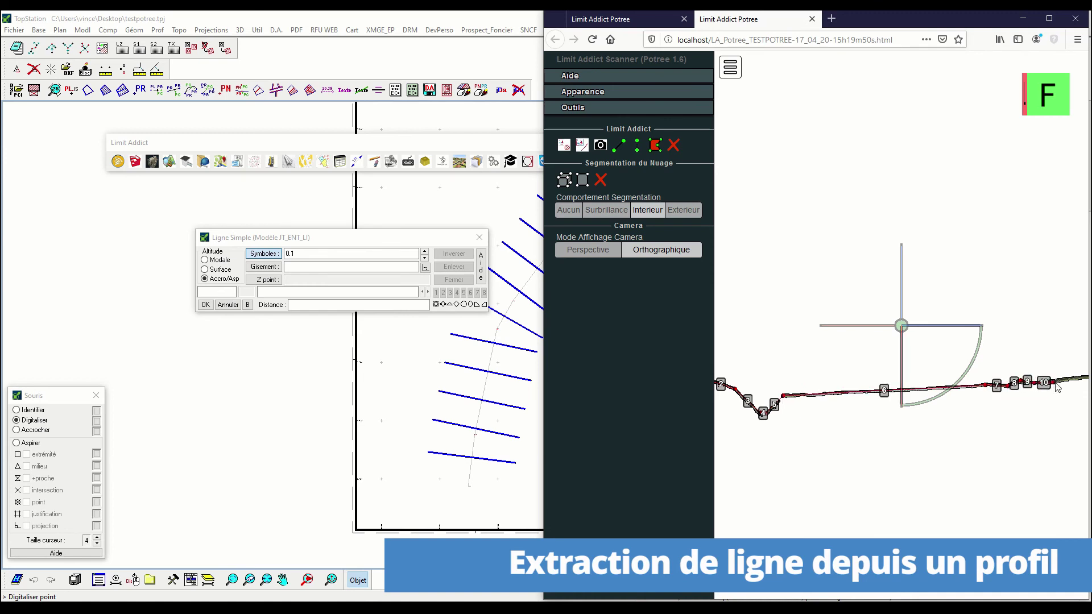
pyautogui.rightClick(1057, 387)
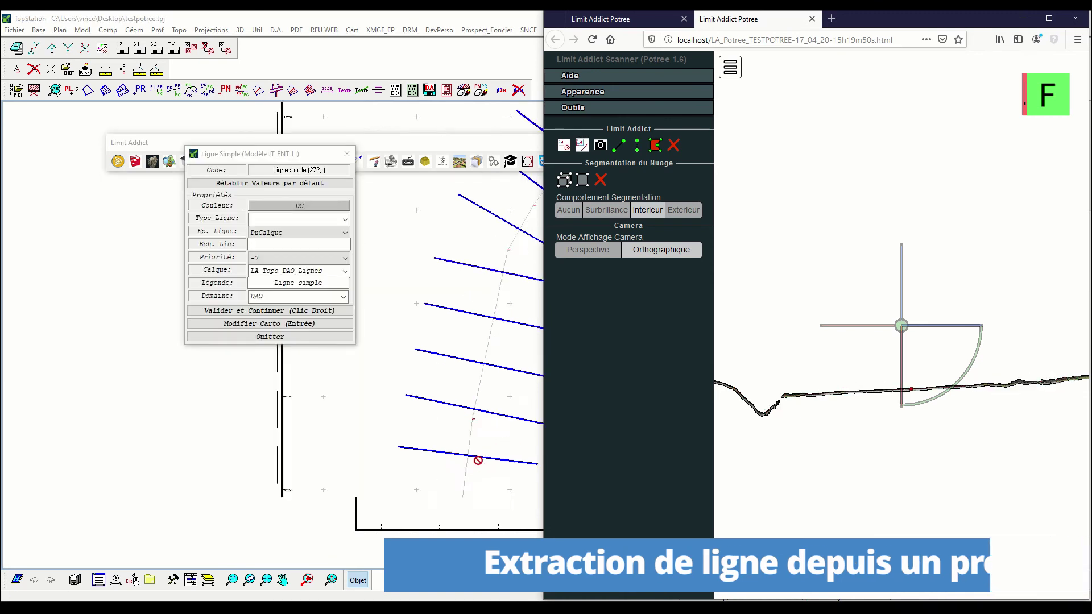
# - Deselect the clipping box around the isolated profile in Potree so its handles no longer cover the ditch
pyautogui.scroll(2, 472, 459)
pyautogui.scroll(-3, 427, 449)
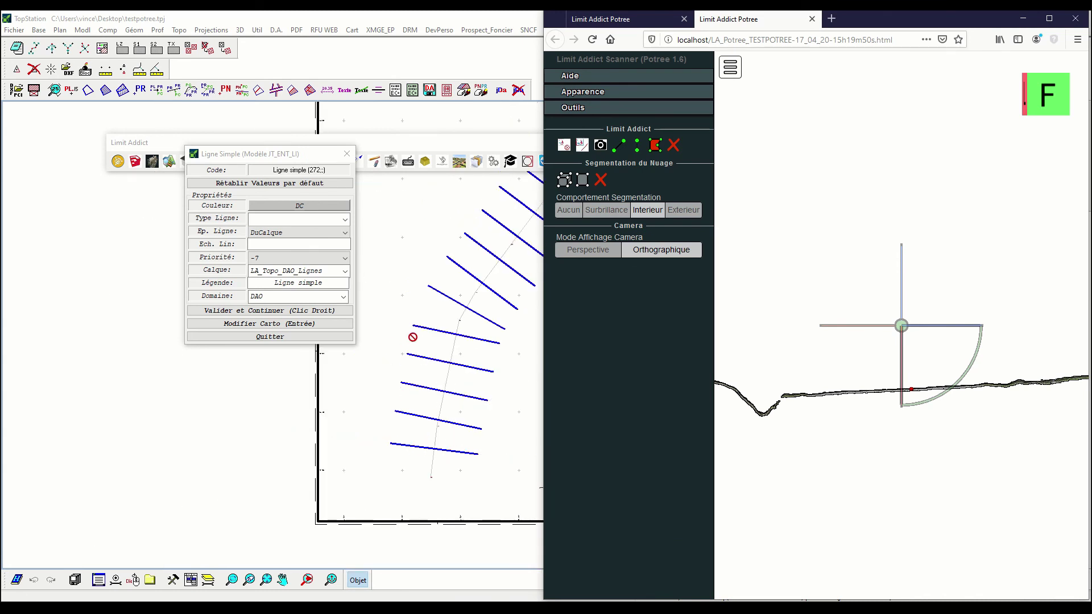
pyautogui.scroll(-5, 832, 362)
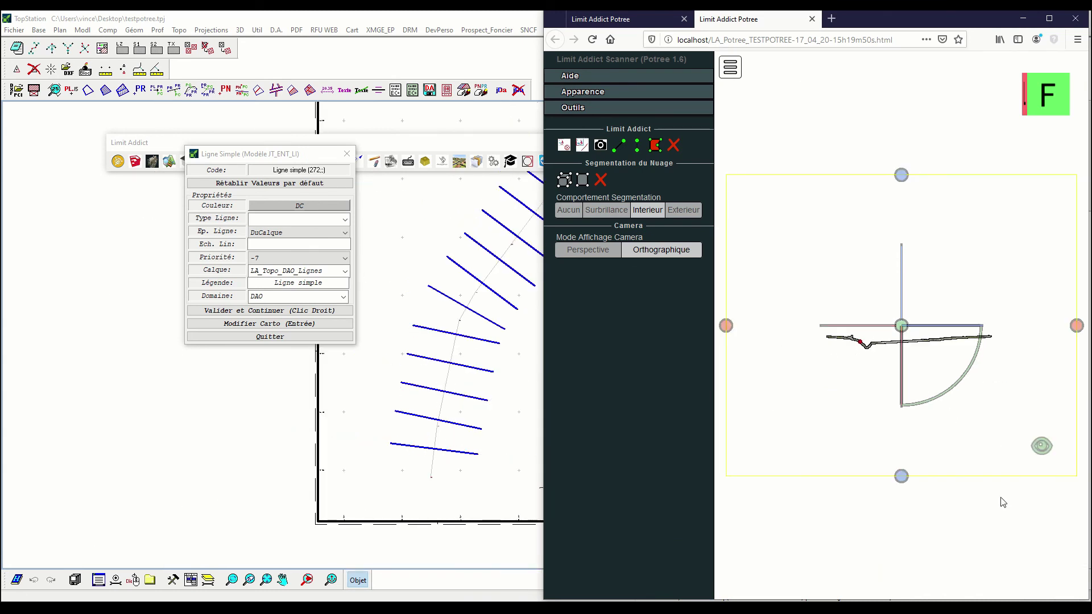
pyautogui.click(978, 535)
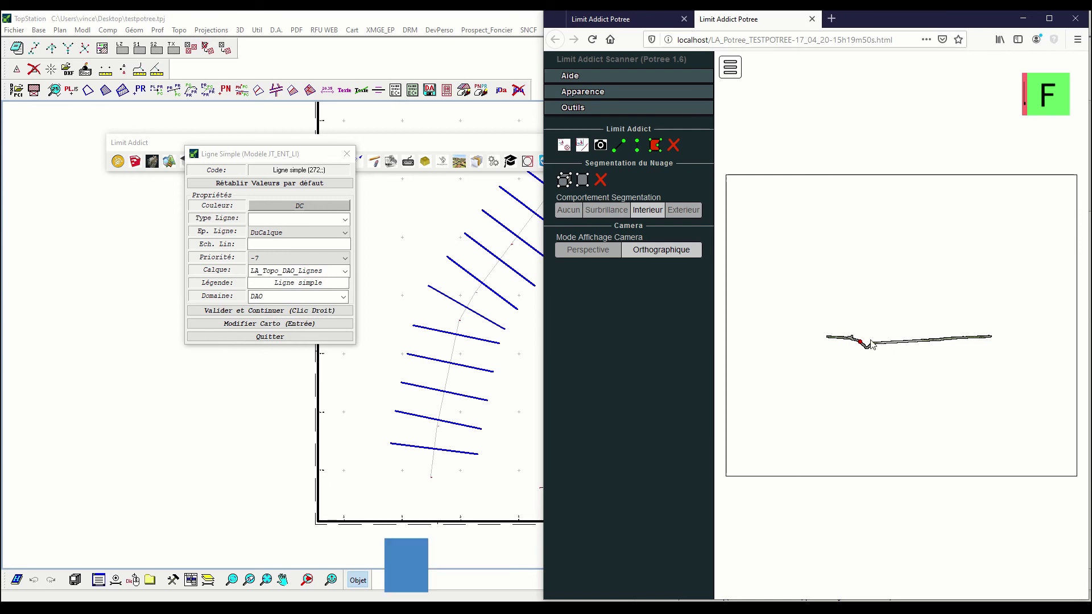
pyautogui.scroll(3, 863, 348)
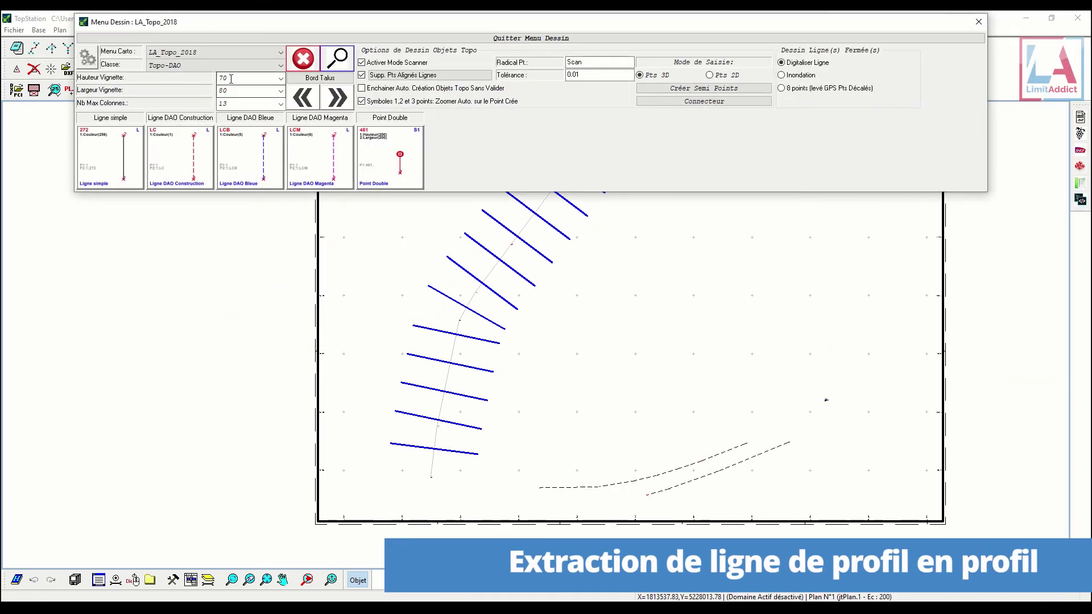
# - Start a Bas fossé (162) line from the Fosses Talus class in TopStation and switch to Potree
pyautogui.click(224, 65)
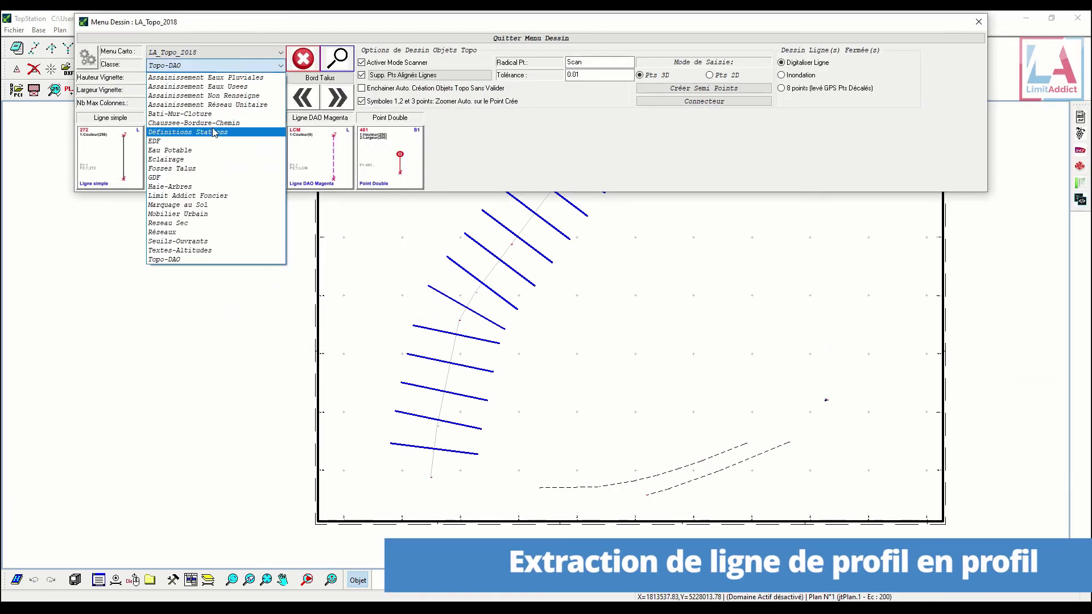
pyautogui.click(200, 169)
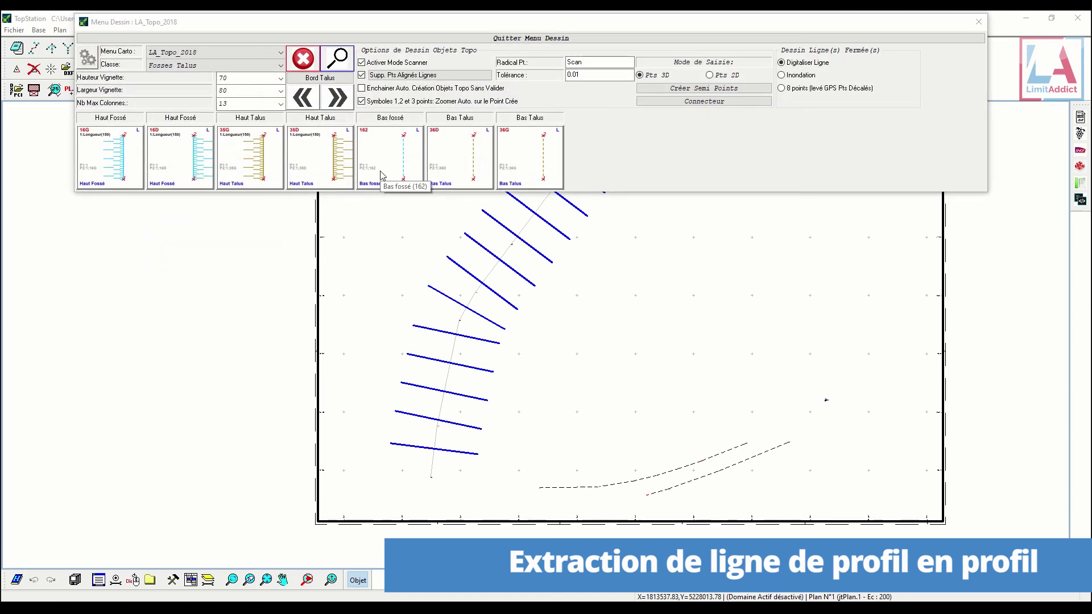
pyautogui.click(381, 175)
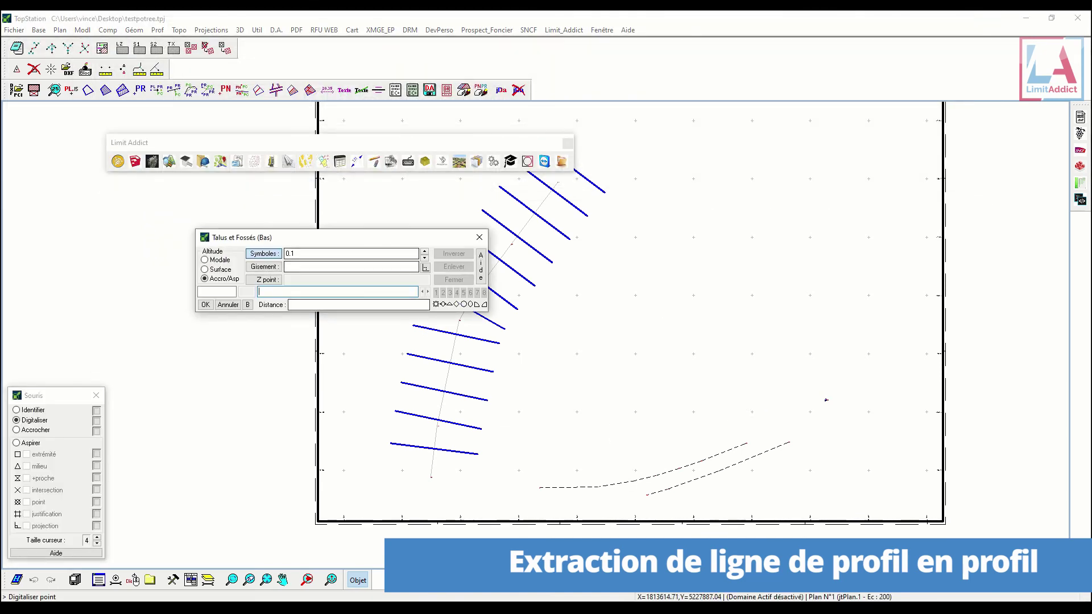
pyautogui.click(490, 611)
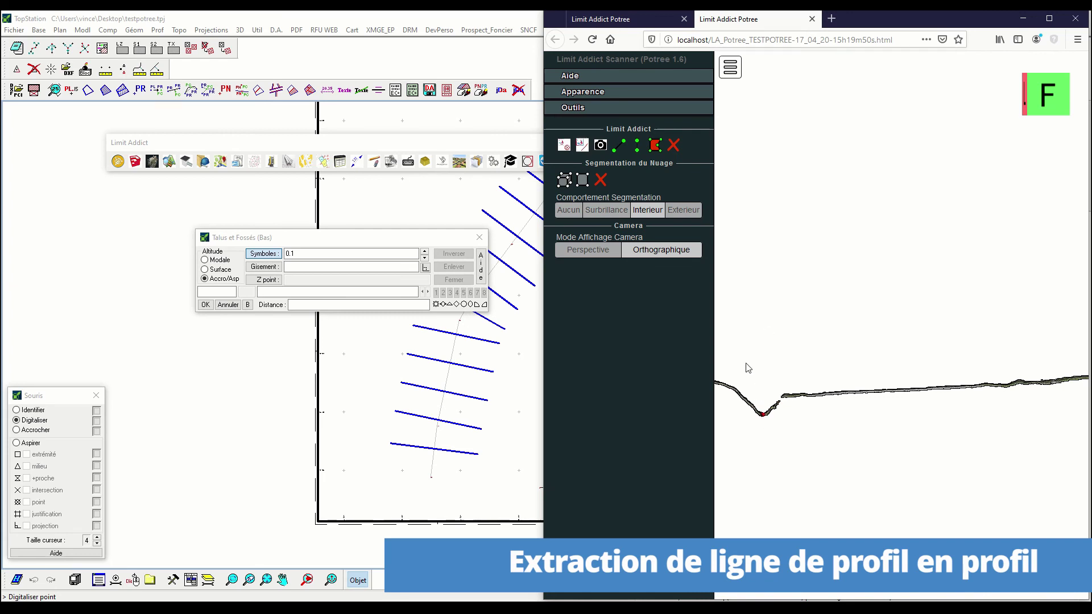
# - Trace the ditch bottom from profile to profile in Potree, with one point on each of five successive profiles, and end the line
pyautogui.press('f')
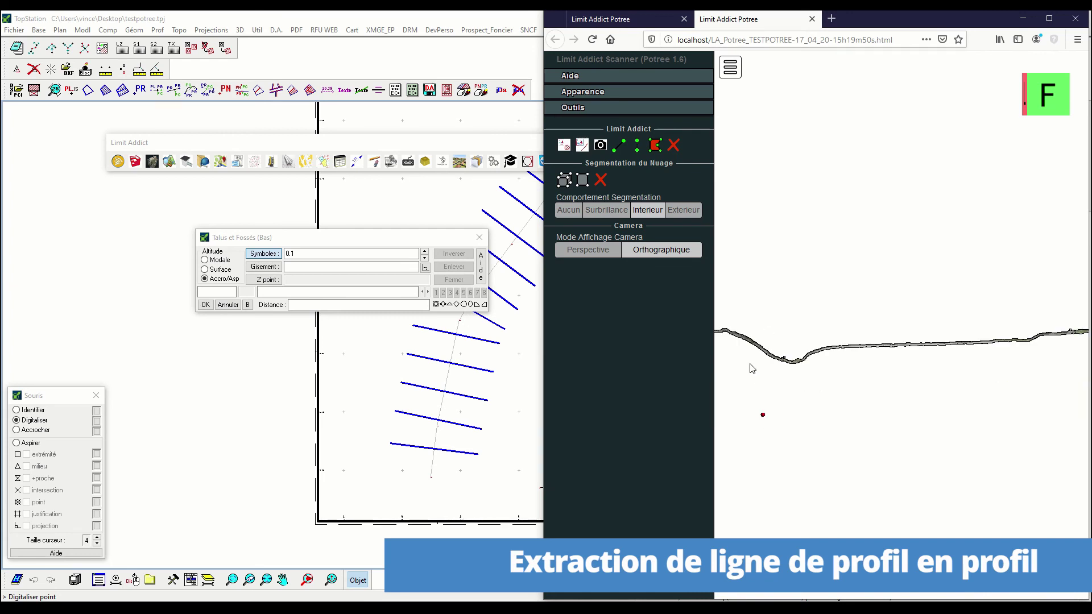
pyautogui.click(789, 361)
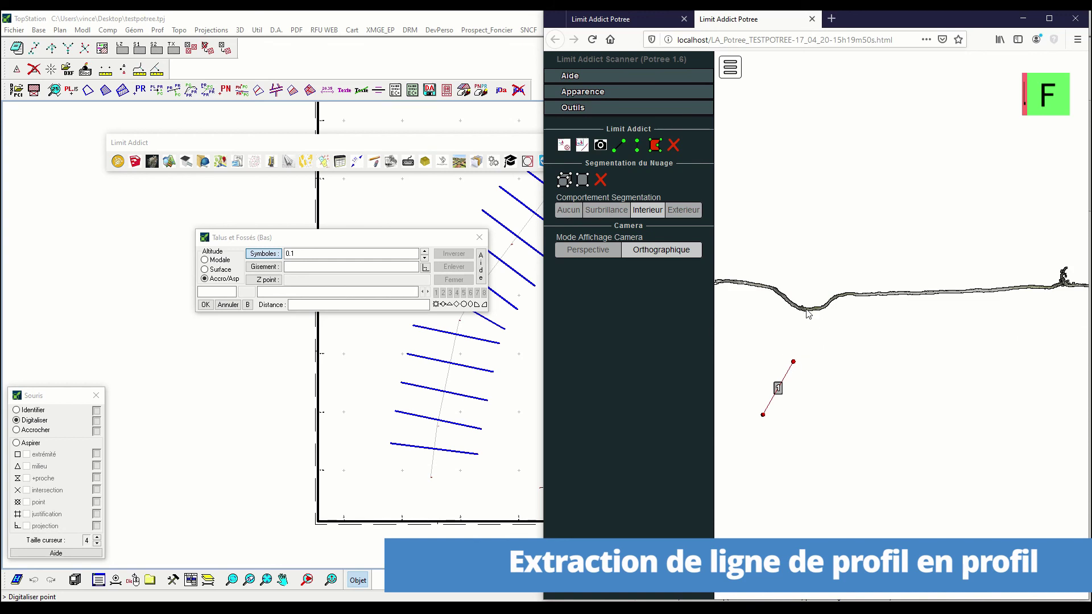
pyautogui.click(810, 310)
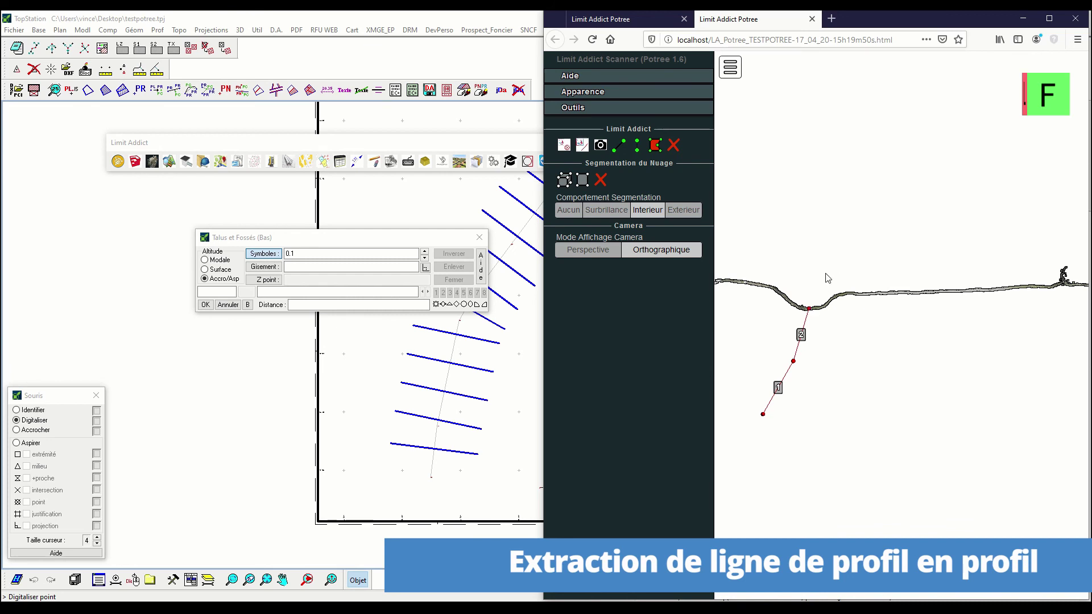
pyautogui.click(844, 248)
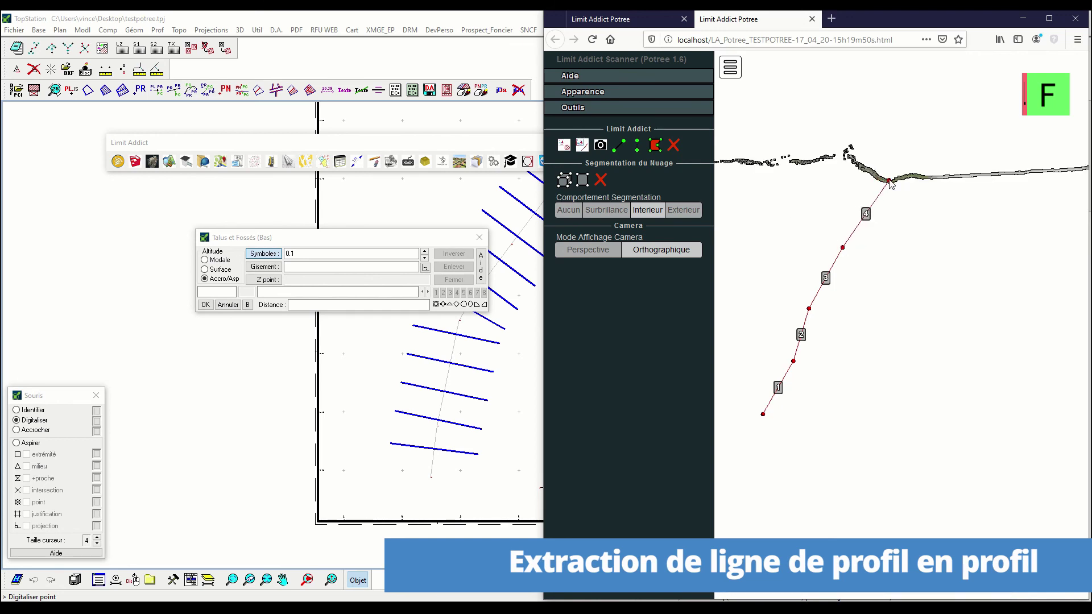
pyautogui.press('f')
# - Validate the Bas fossé line in the TopStation plan with its default properties and leave the drawing command
pyautogui.scroll(3, 460, 305)
pyautogui.moveTo(466, 329); pyautogui.dragTo(443, 288, button='middle')
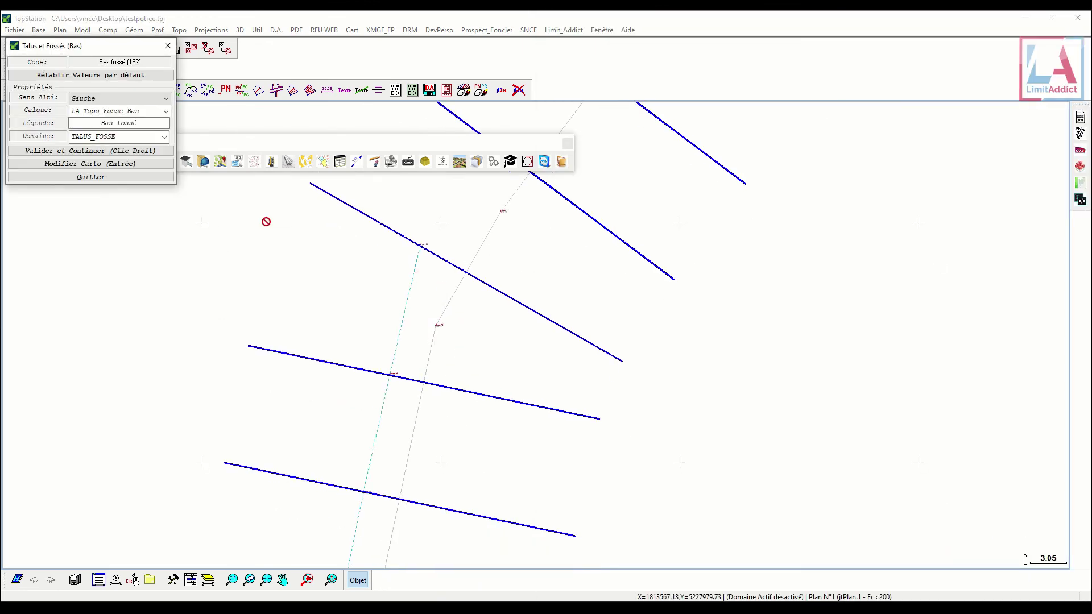
pyautogui.click(108, 151)
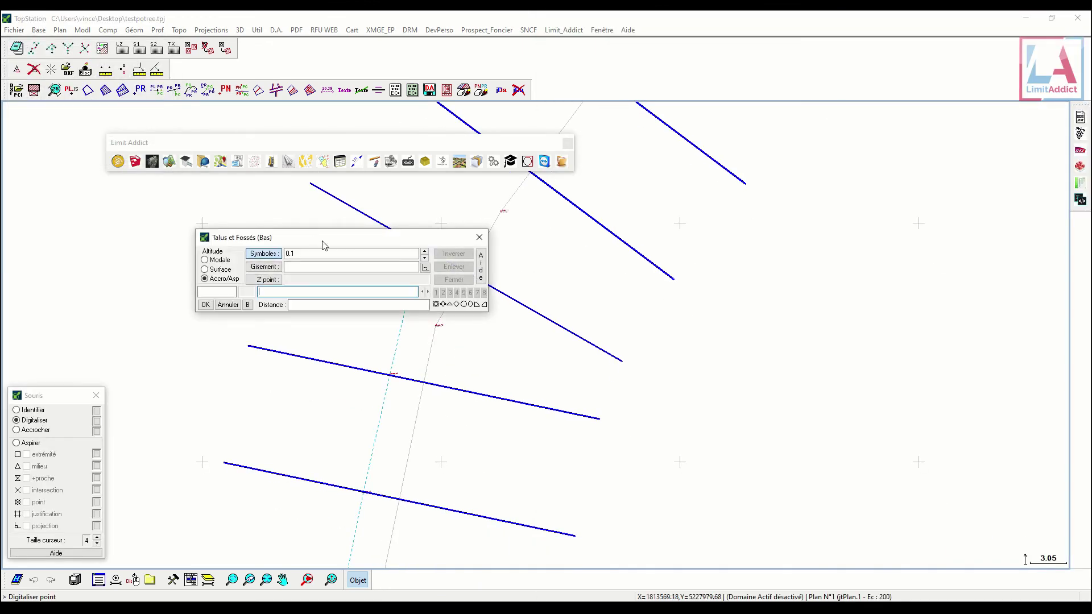
pyautogui.click(228, 305)
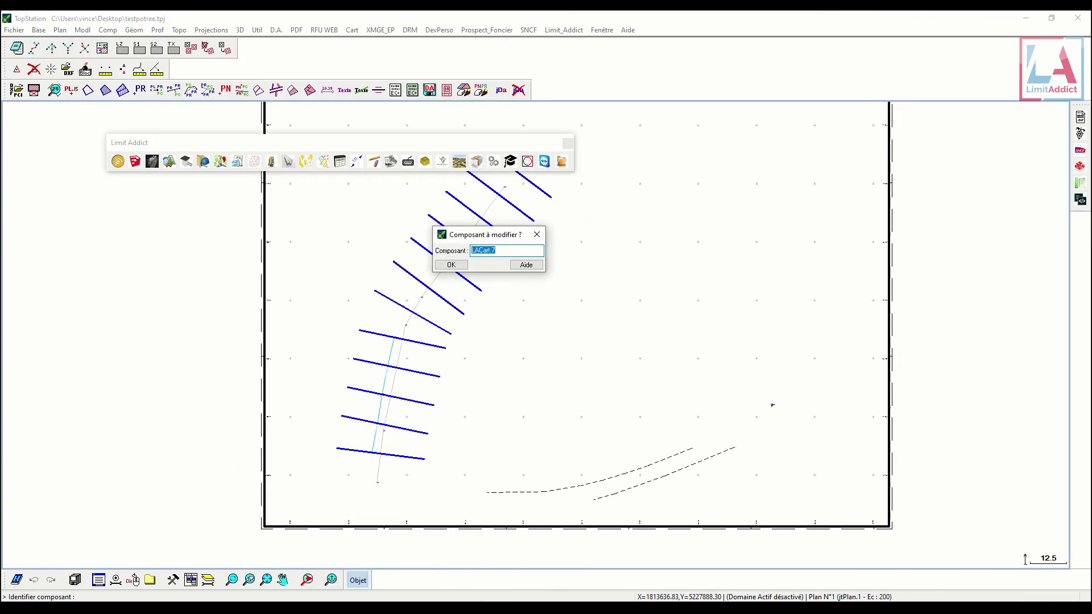
# - Switch to the Potree page holding the full coloured point cloud and examine the road network in perspective
pyautogui.click(463, 610)
pyautogui.moveTo(870, 11); pyautogui.dragTo(772, 22)
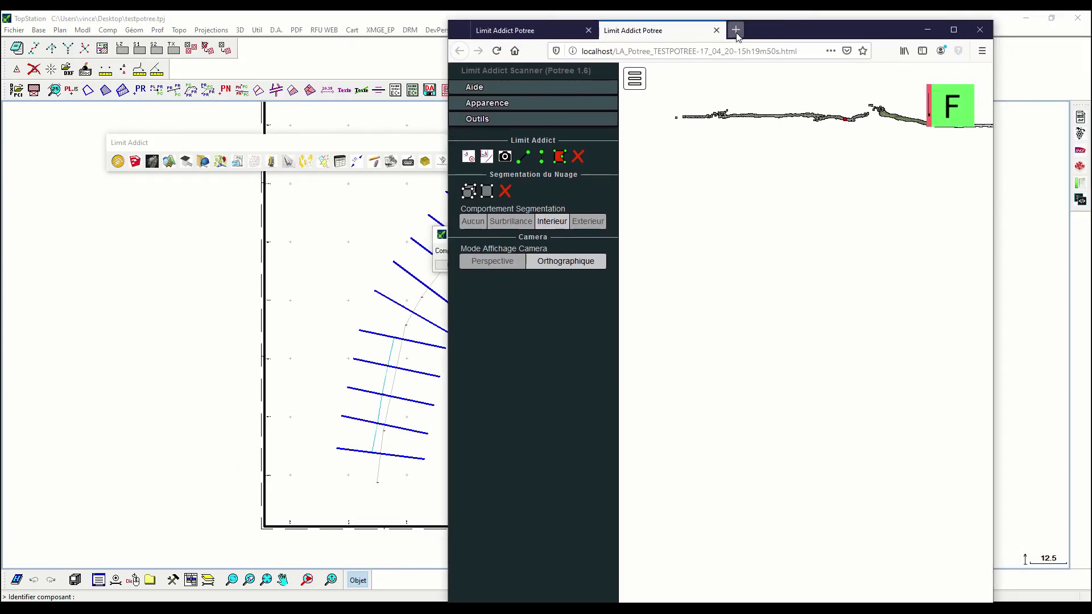
pyautogui.click(736, 30)
pyautogui.click(844, 30)
pyautogui.click(560, 32)
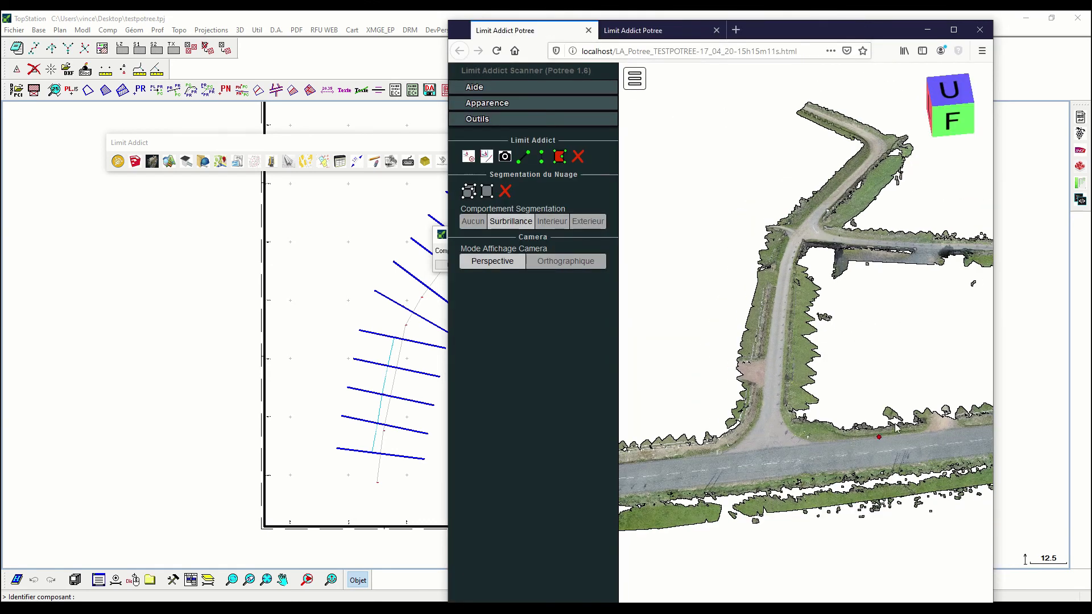
pyautogui.moveTo(718, 472)
pyautogui.mouseDown(button='right')
pyautogui.moveTo(766, 470)
pyautogui.moveTo(712, 465)
pyautogui.mouseUp(button='right')
pyautogui.moveTo(712, 467); pyautogui.dragTo(825, 488)
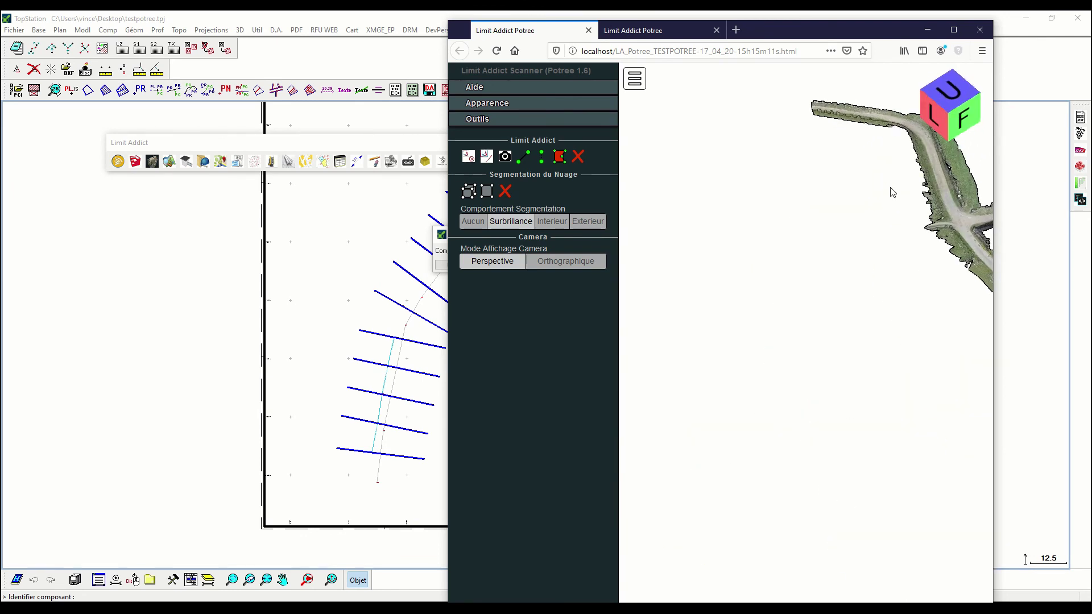
pyautogui.moveTo(892, 193); pyautogui.dragTo(822, 165, button='right')
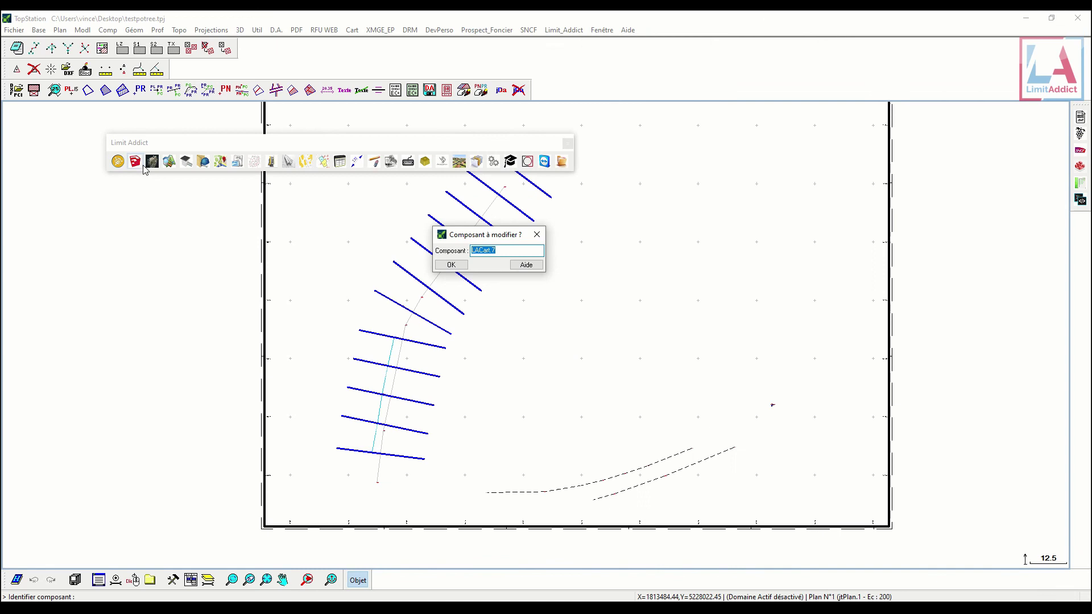
# - Dismiss the component prompt in TopStation and open the general commands for Potree point clouds
pyautogui.press('Return')
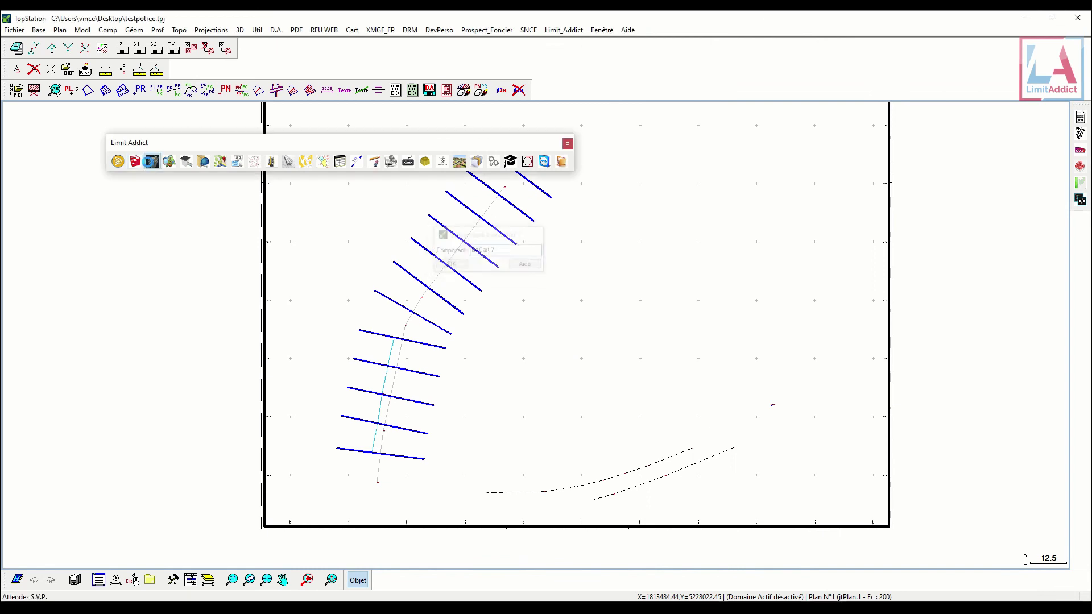
pyautogui.click(347, 287)
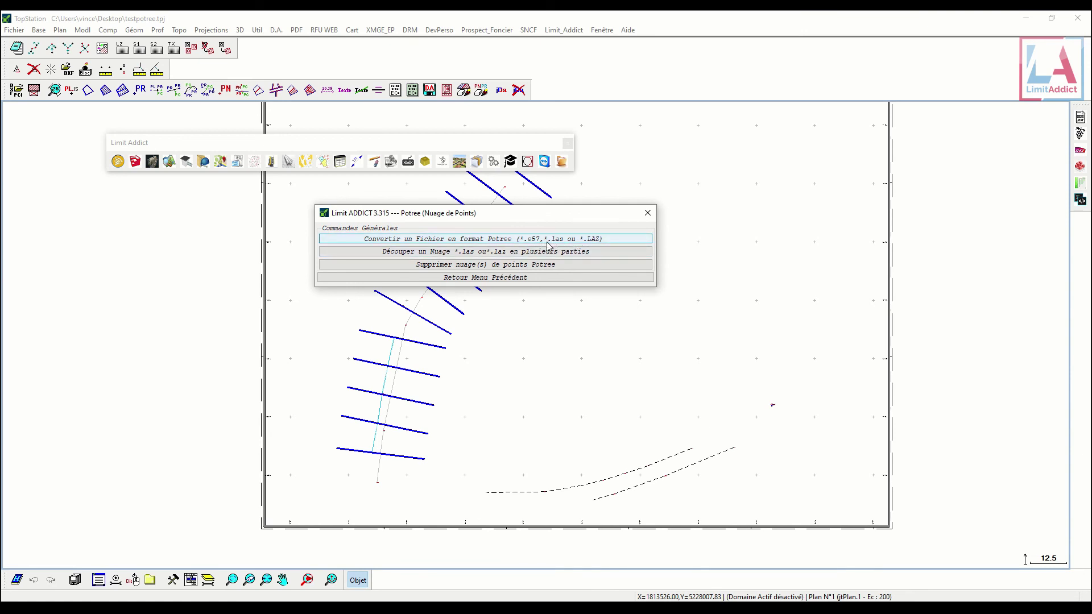
pyautogui.moveTo(541, 220); pyautogui.dragTo(593, 221)
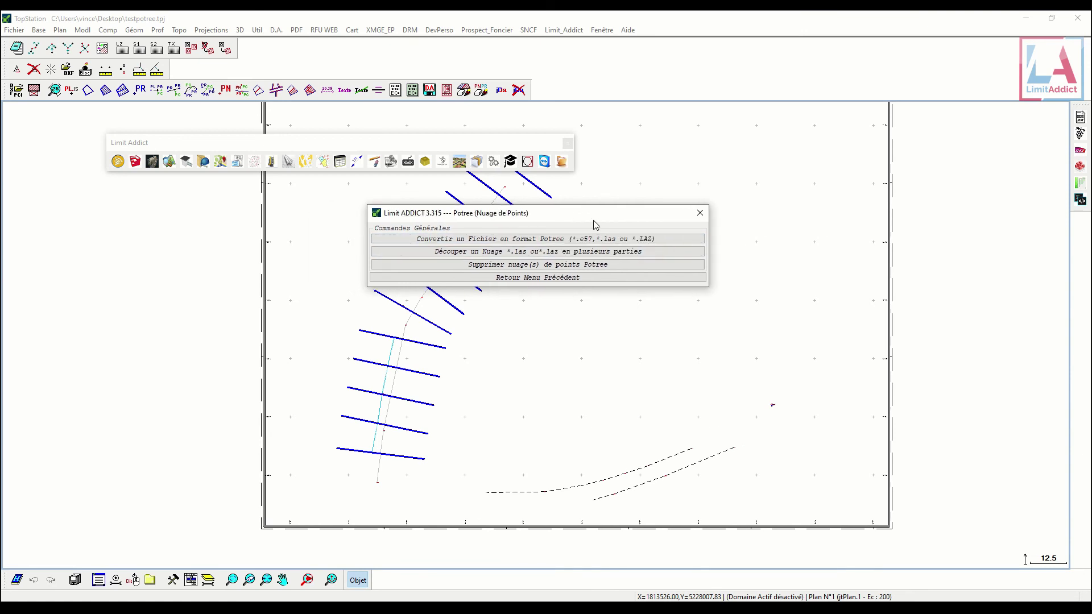